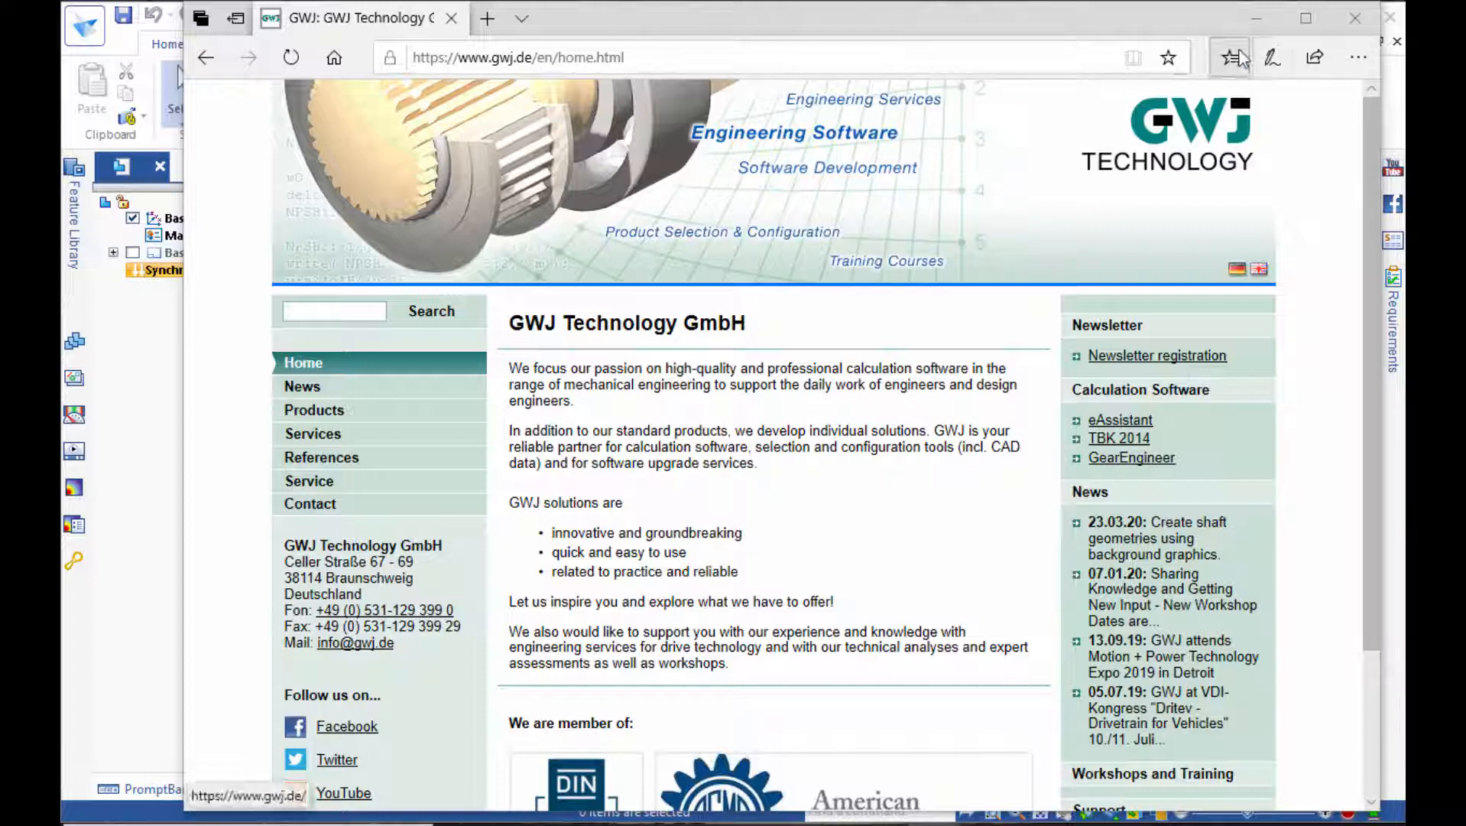
# Switch to Solid Edge and start the TBK calculation for a cylindrical gear pair.
pyautogui.click(1253, 14)
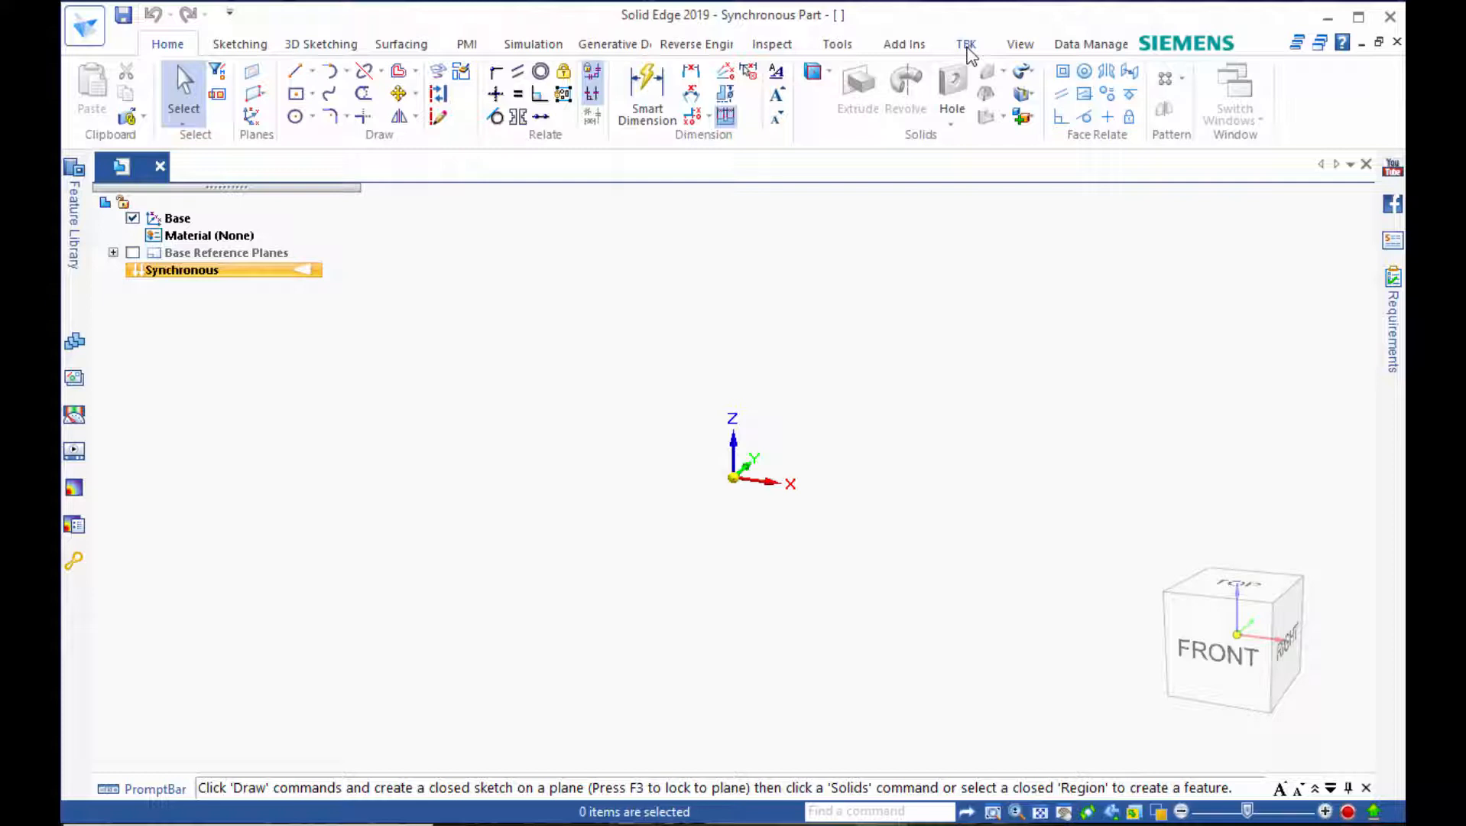
pyautogui.click(966, 47)
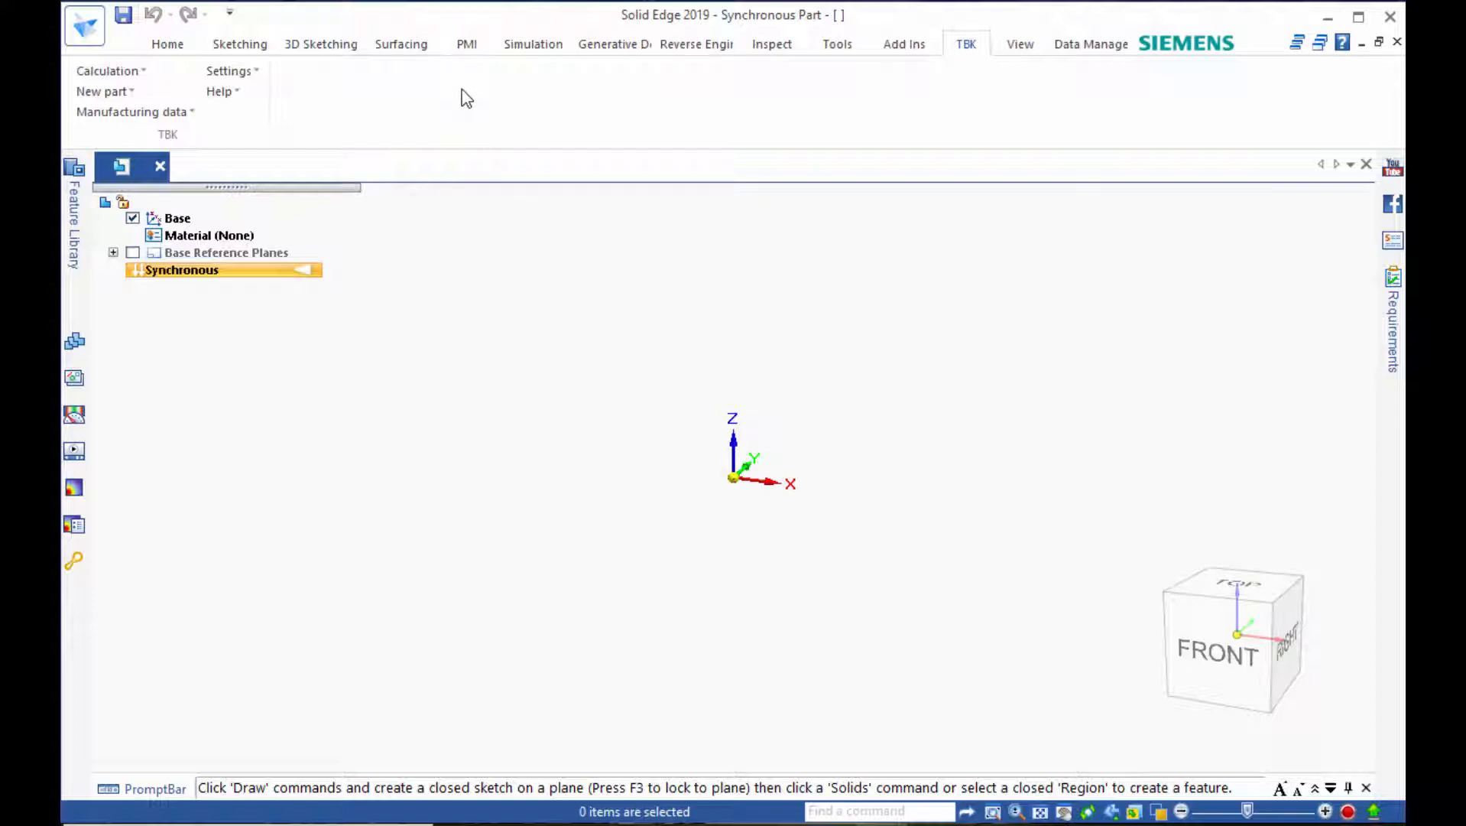
pyautogui.click(131, 76)
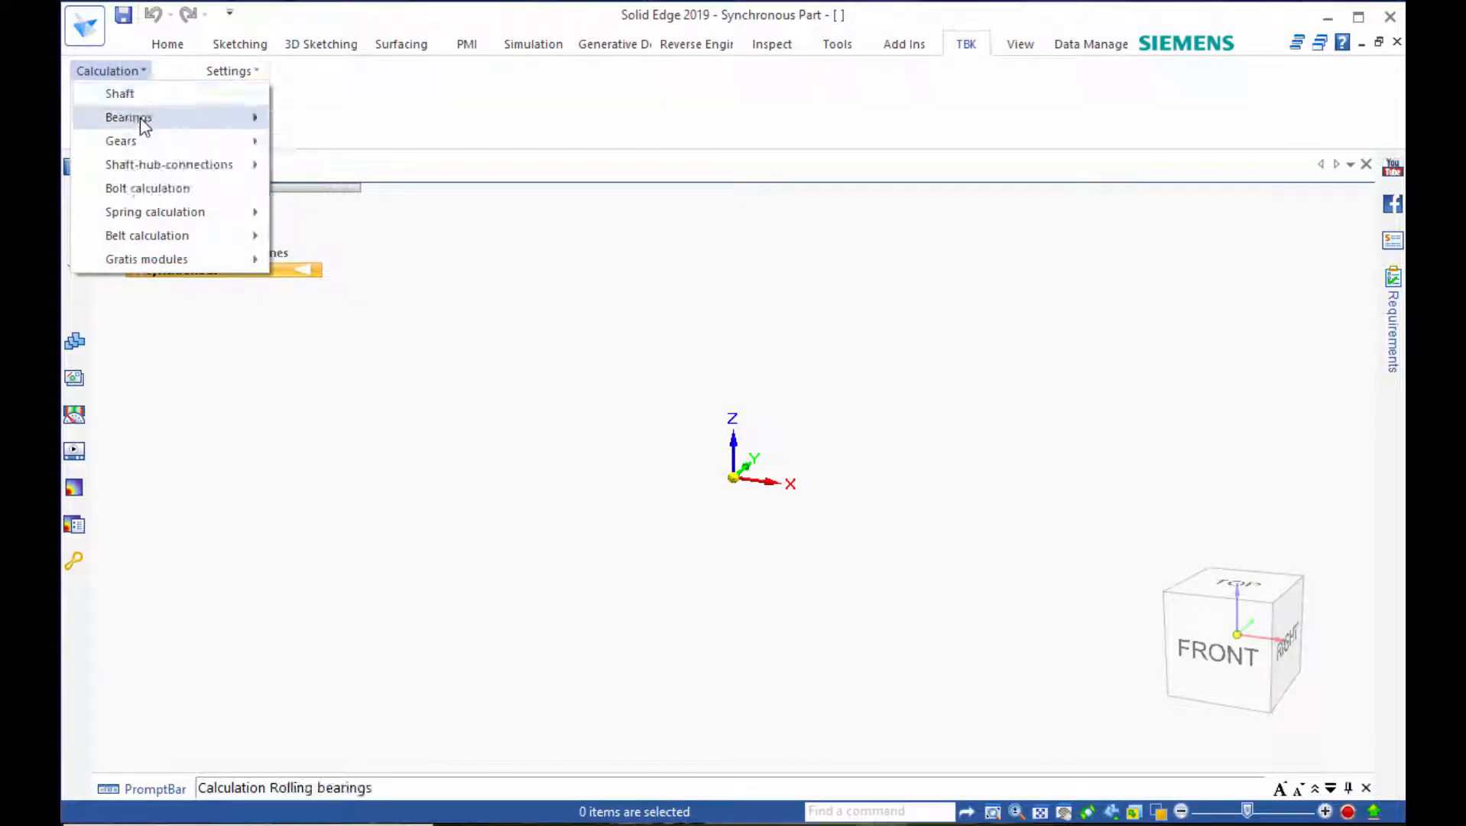
pyautogui.moveTo(155, 147)
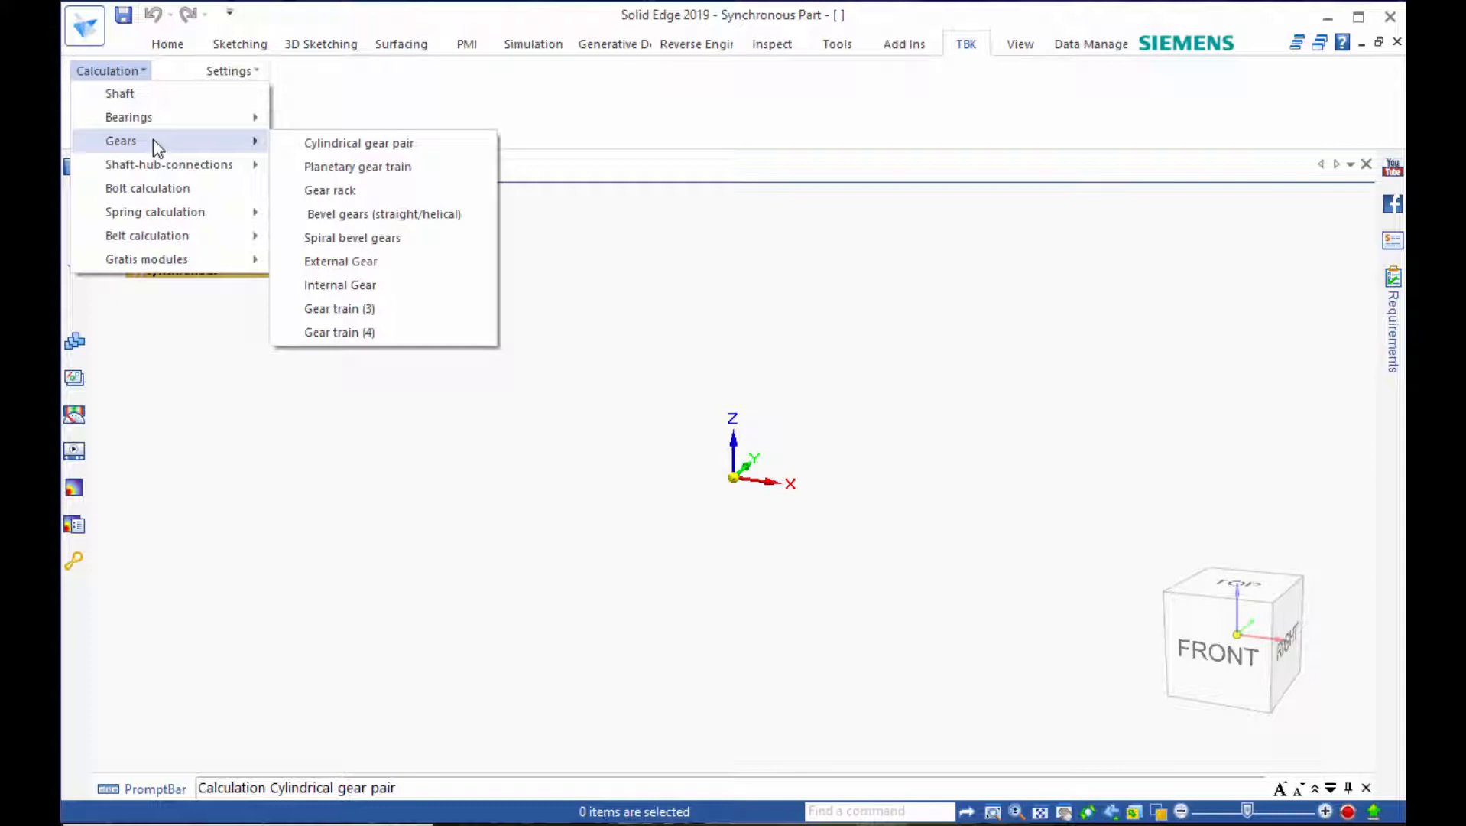
pyautogui.click(346, 145)
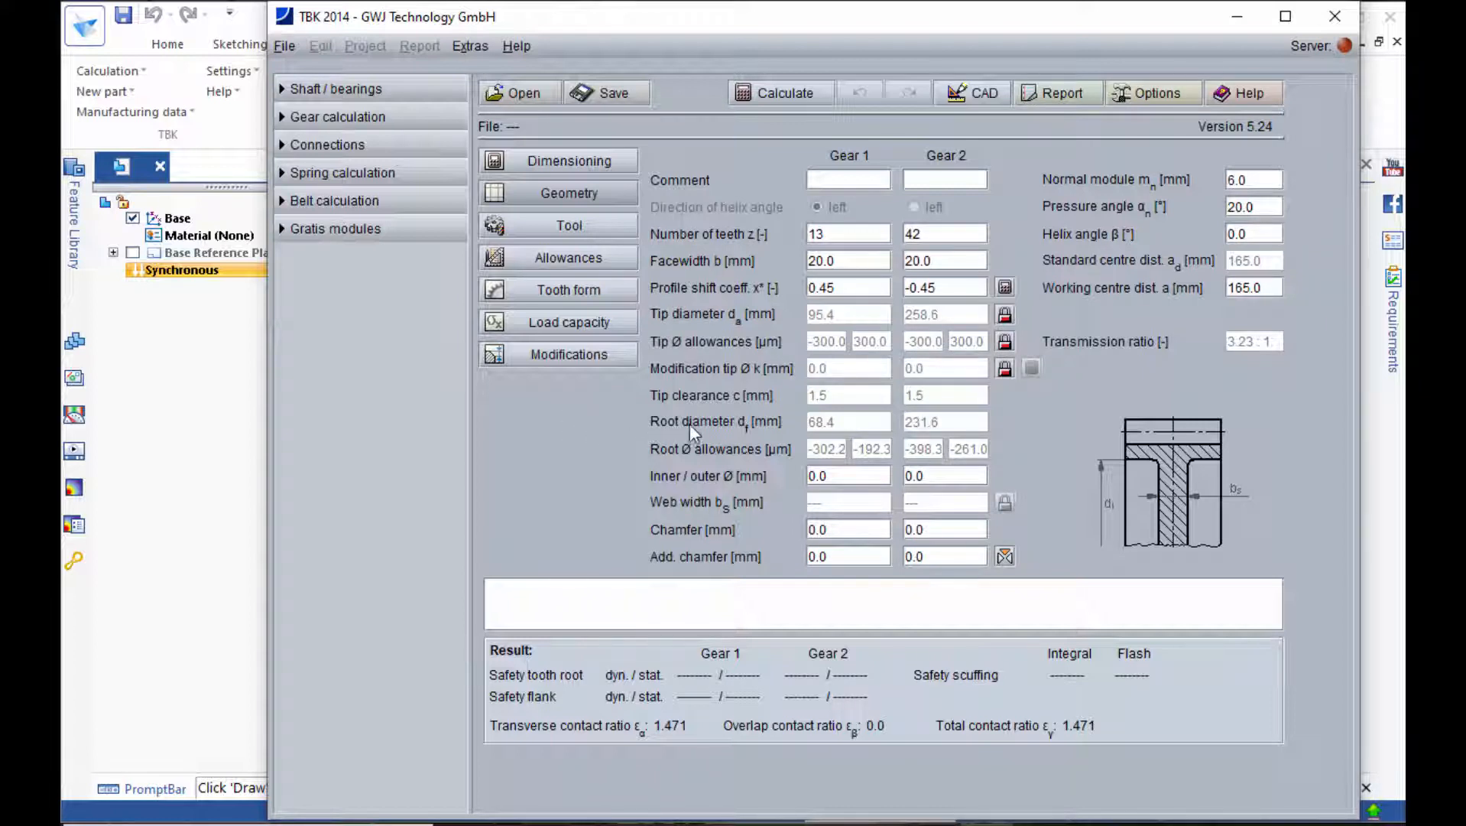
# Set the gear pair's helix angle to 12°.
pyautogui.click(1262, 233)
pyautogui.press('BackSpace')
pyautogui.press('BackSpace')
pyautogui.press('BackSpace')
pyautogui.write('12')
pyautogui.press('Return')
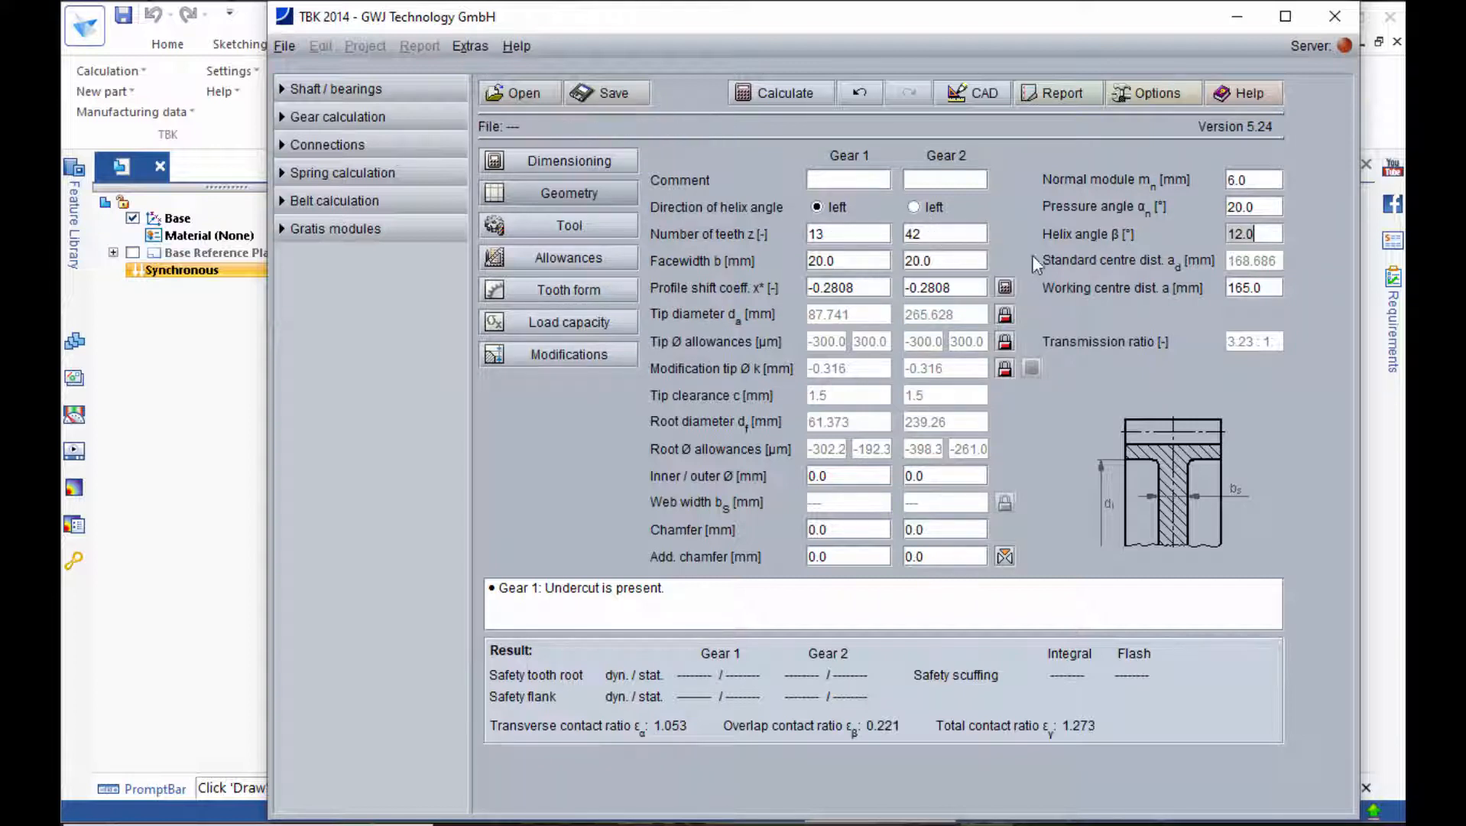
# Set the normal module to 5.1234 mm.
pyautogui.click(1254, 181)
pyautogui.press('BackSpace')
pyautogui.press('BackSpace')
pyautogui.press('BackSpace')
pyautogui.write('5,125')
pyautogui.write('4')
pyautogui.press('Return')
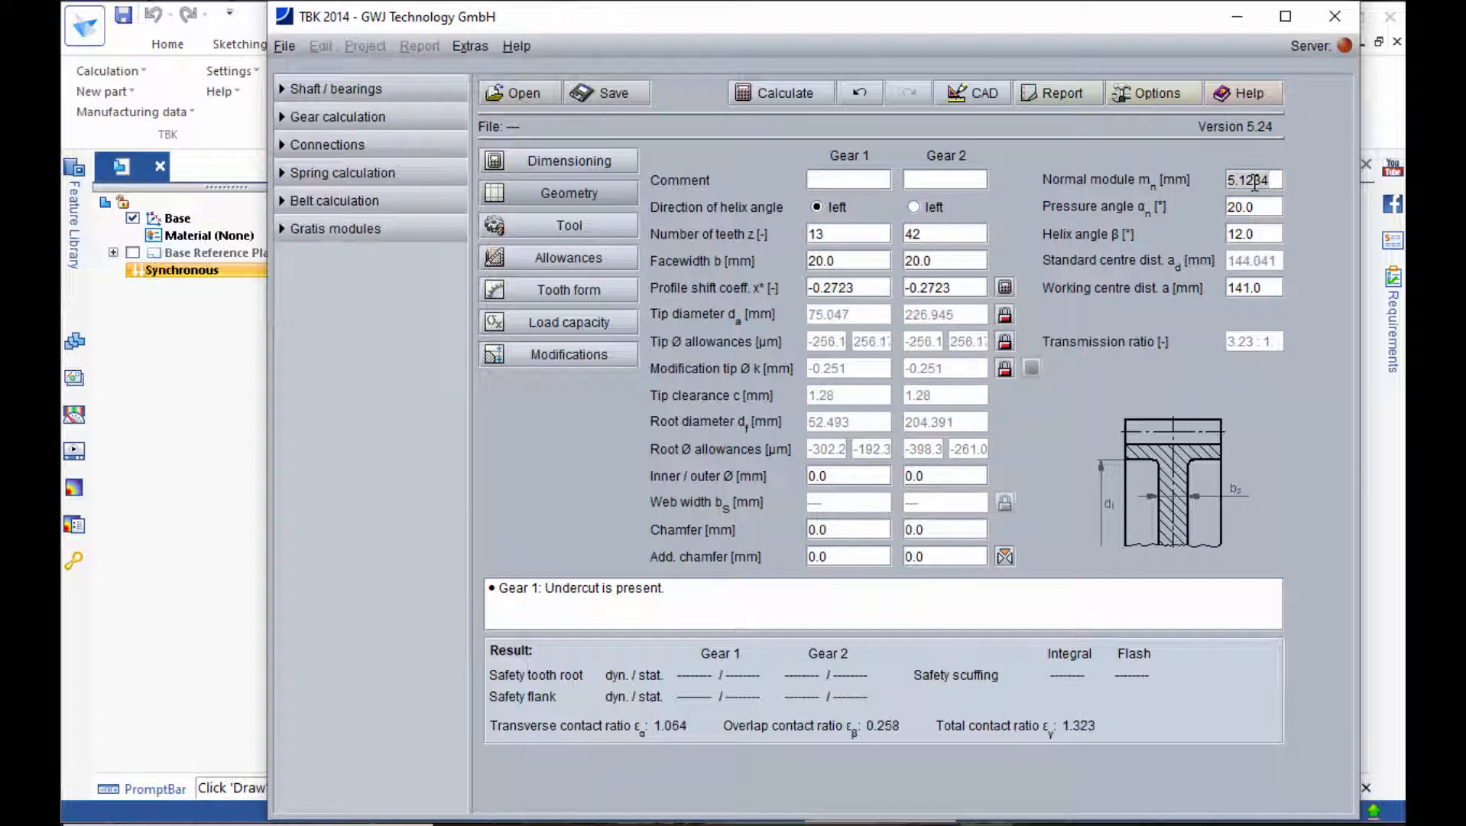
# Open the module conversion and set the normal module to 5 mm there.
pyautogui.doubleClick(1175, 182)
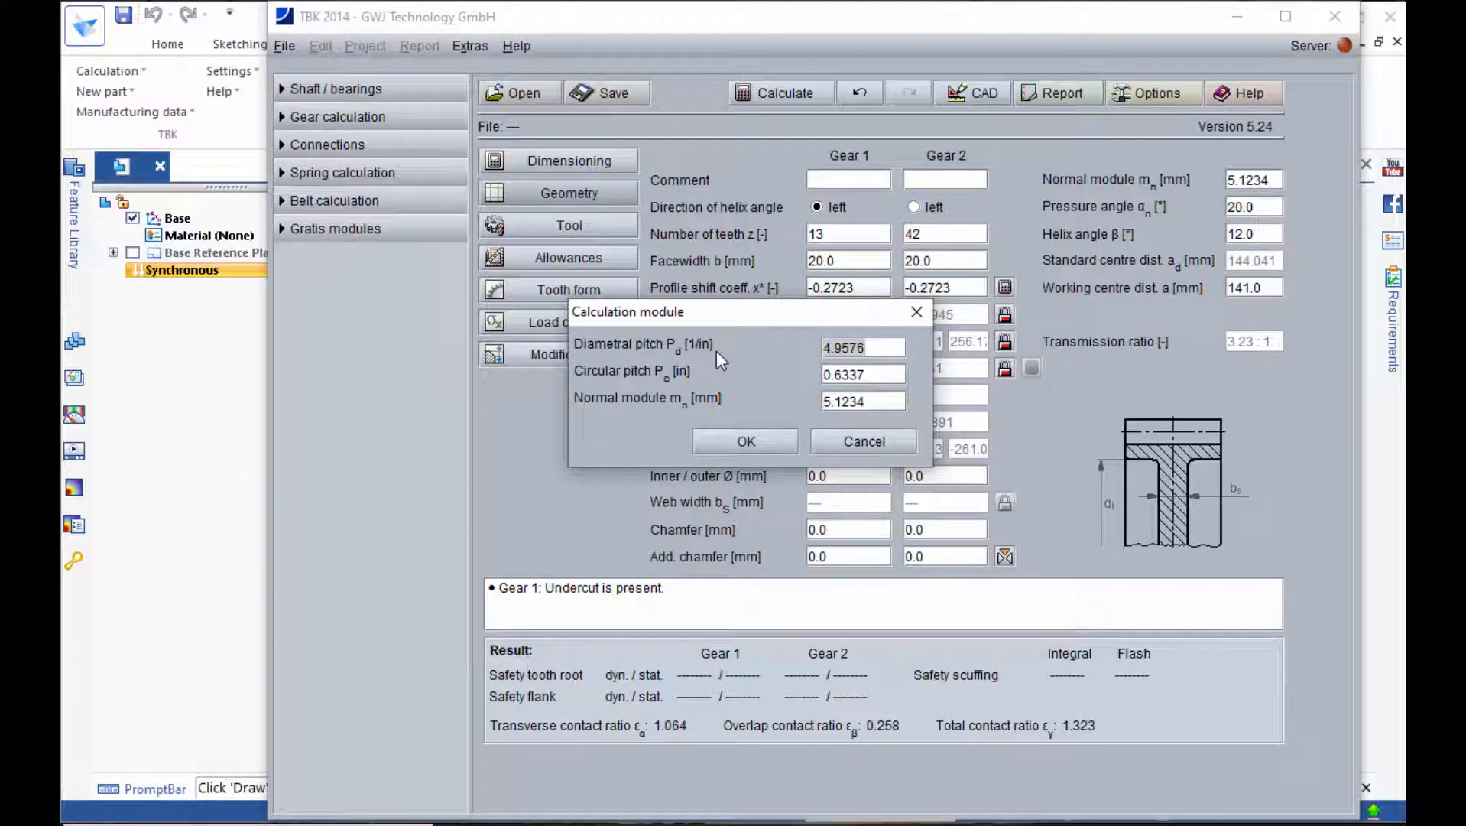
pyautogui.click(879, 402)
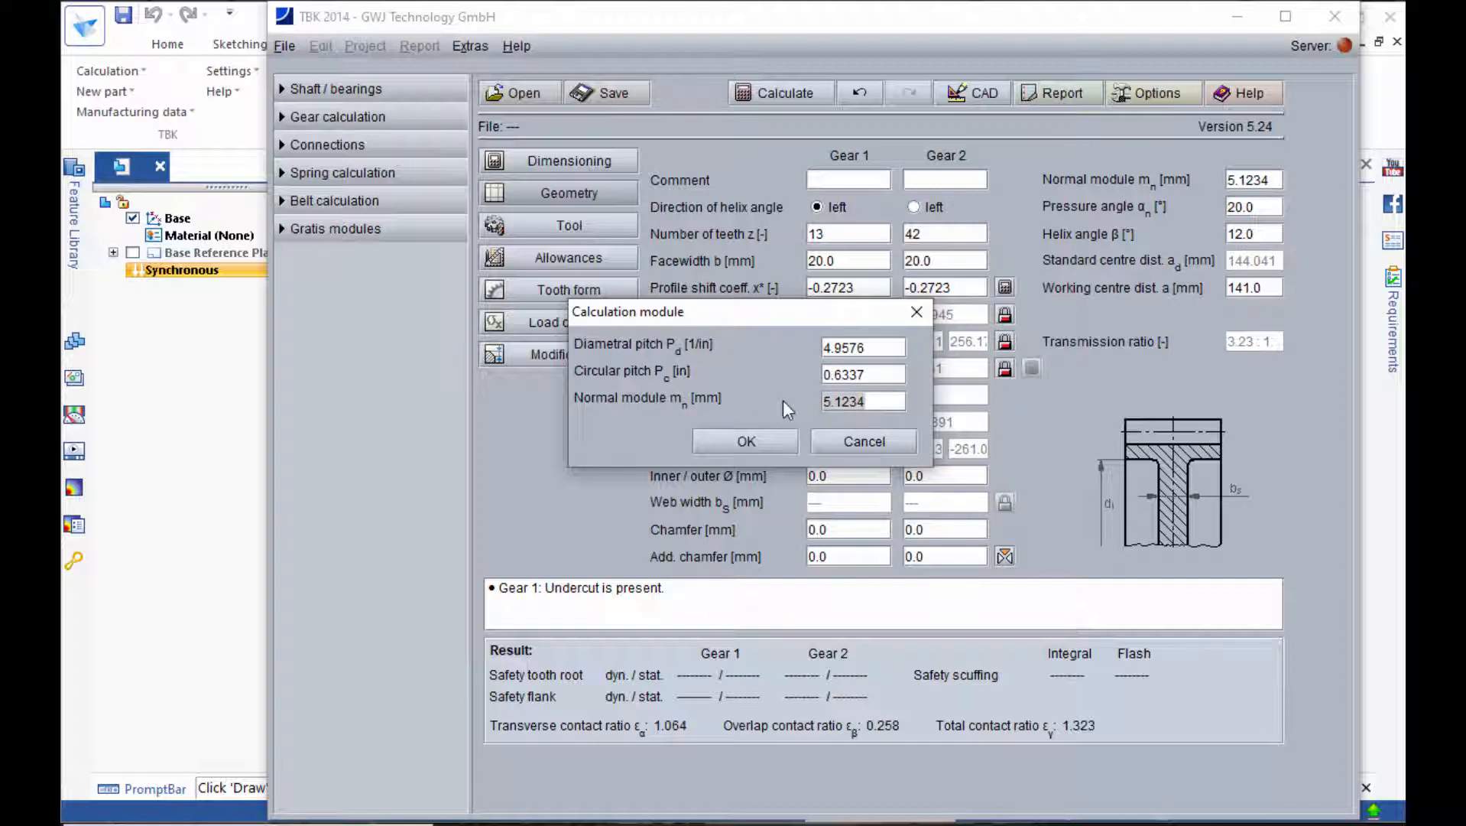
pyautogui.write('5')
pyautogui.press('Return')
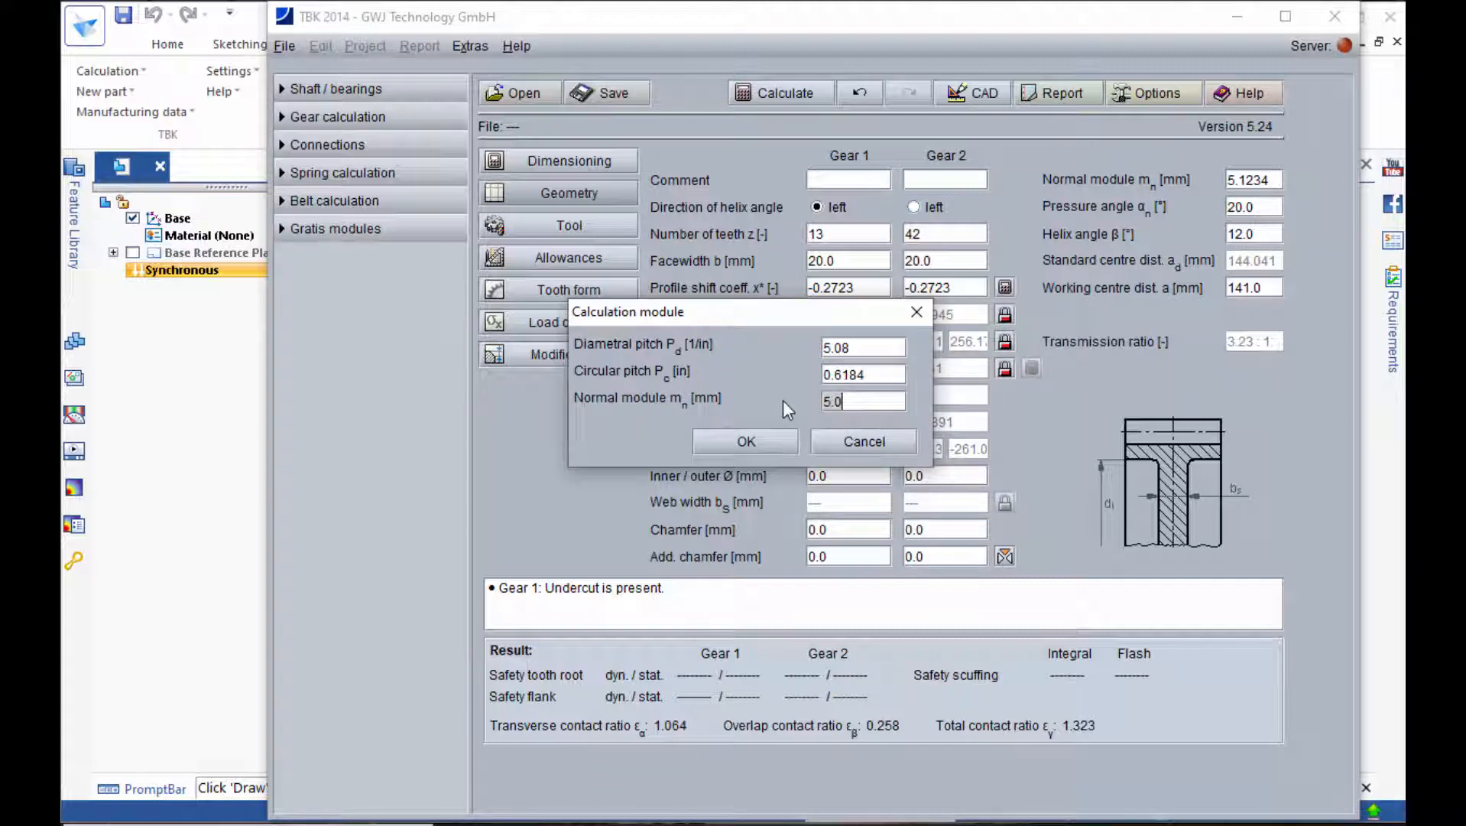
pyautogui.click(772, 440)
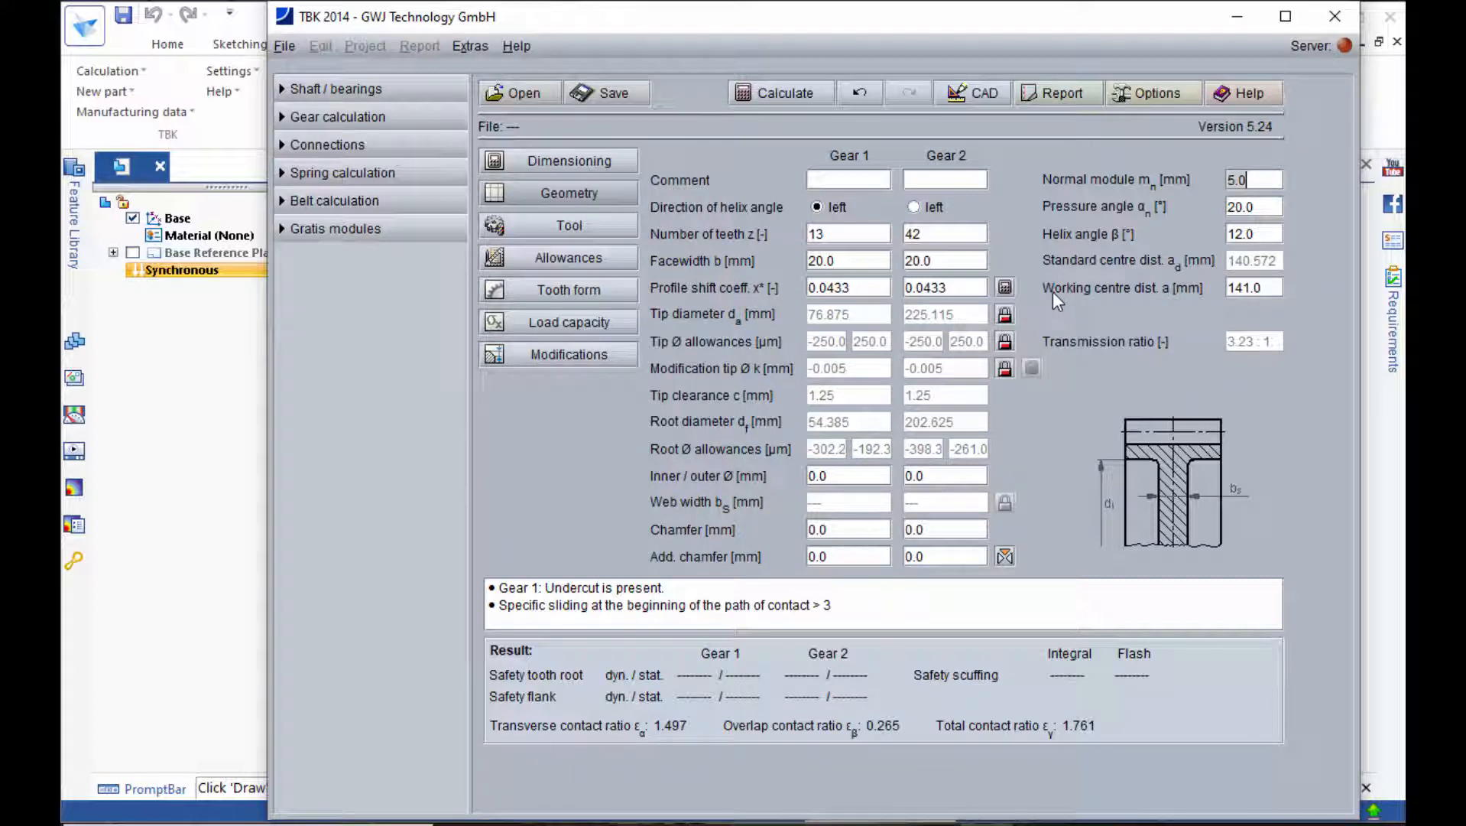
# Reset the working centre distance by entering 0, and set it to 142 mm.
pyautogui.click(1257, 289)
pyautogui.write('0')
pyautogui.press('Return')
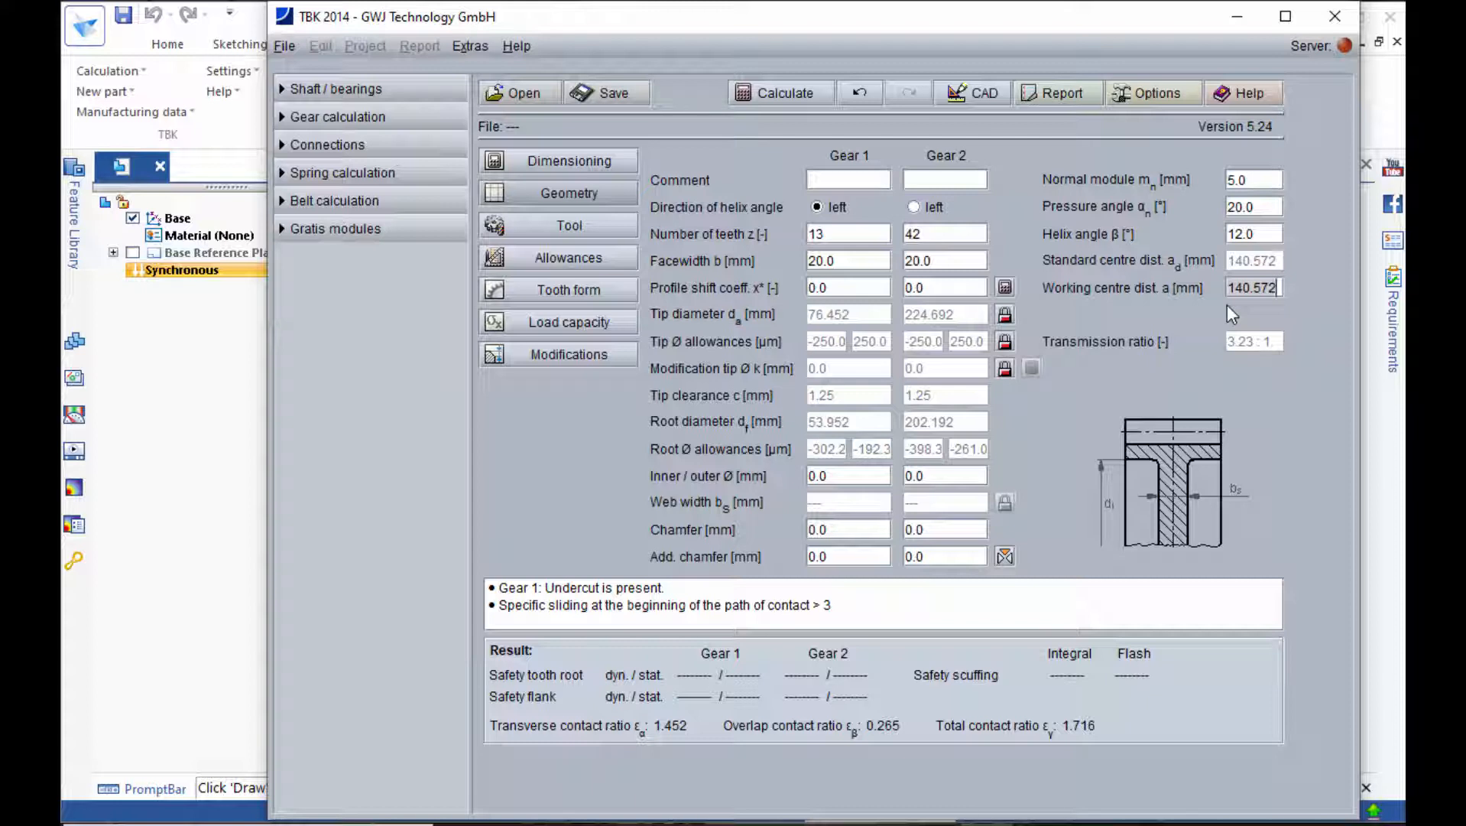
pyautogui.write('142')
pyautogui.press('Return')
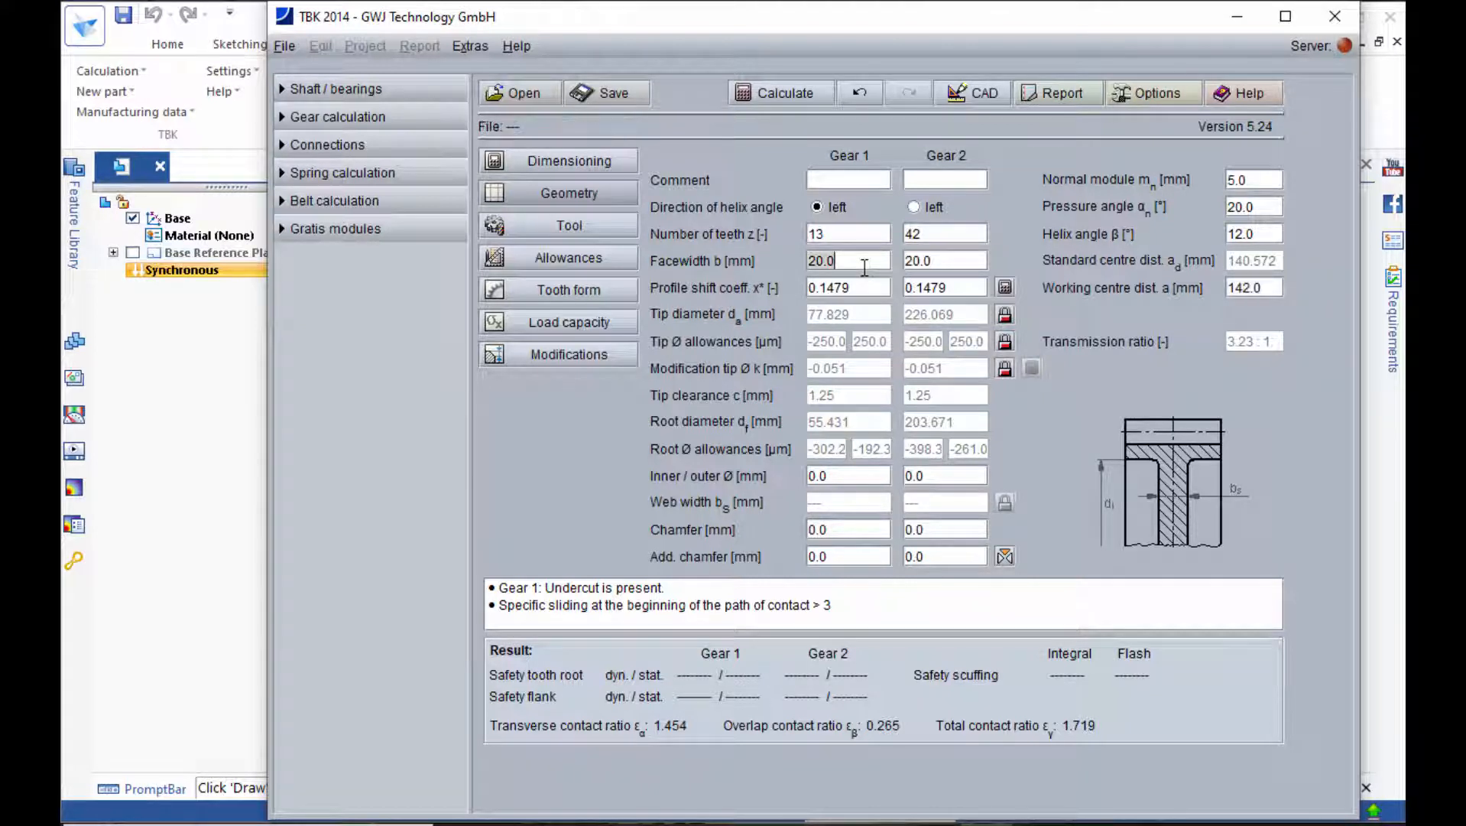
# Set the facewidth of both gears to 50 mm.
pyautogui.press('BackSpace')
pyautogui.press('BackSpace')
pyautogui.press('BackSpace')
pyautogui.press('BackSpace')
pyautogui.write('50.0')
pyautogui.doubleClick(936, 259)
pyautogui.write('50.0')
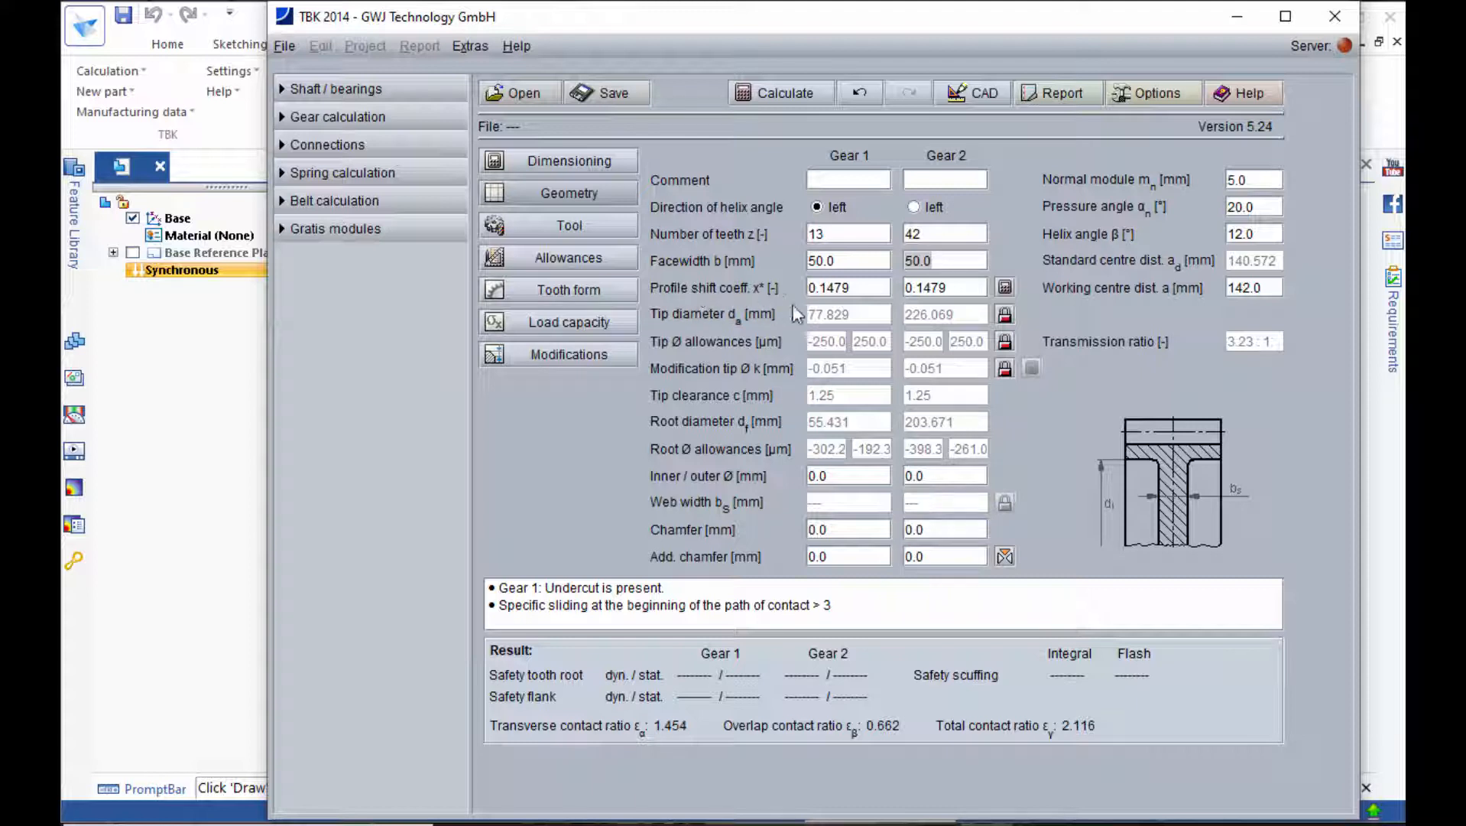
# Set gear 2's profile shift coefficient to 0 and keep the user-defined input among the profile shift calculation options.
pyautogui.doubleClick(961, 290)
pyautogui.write('0.0')
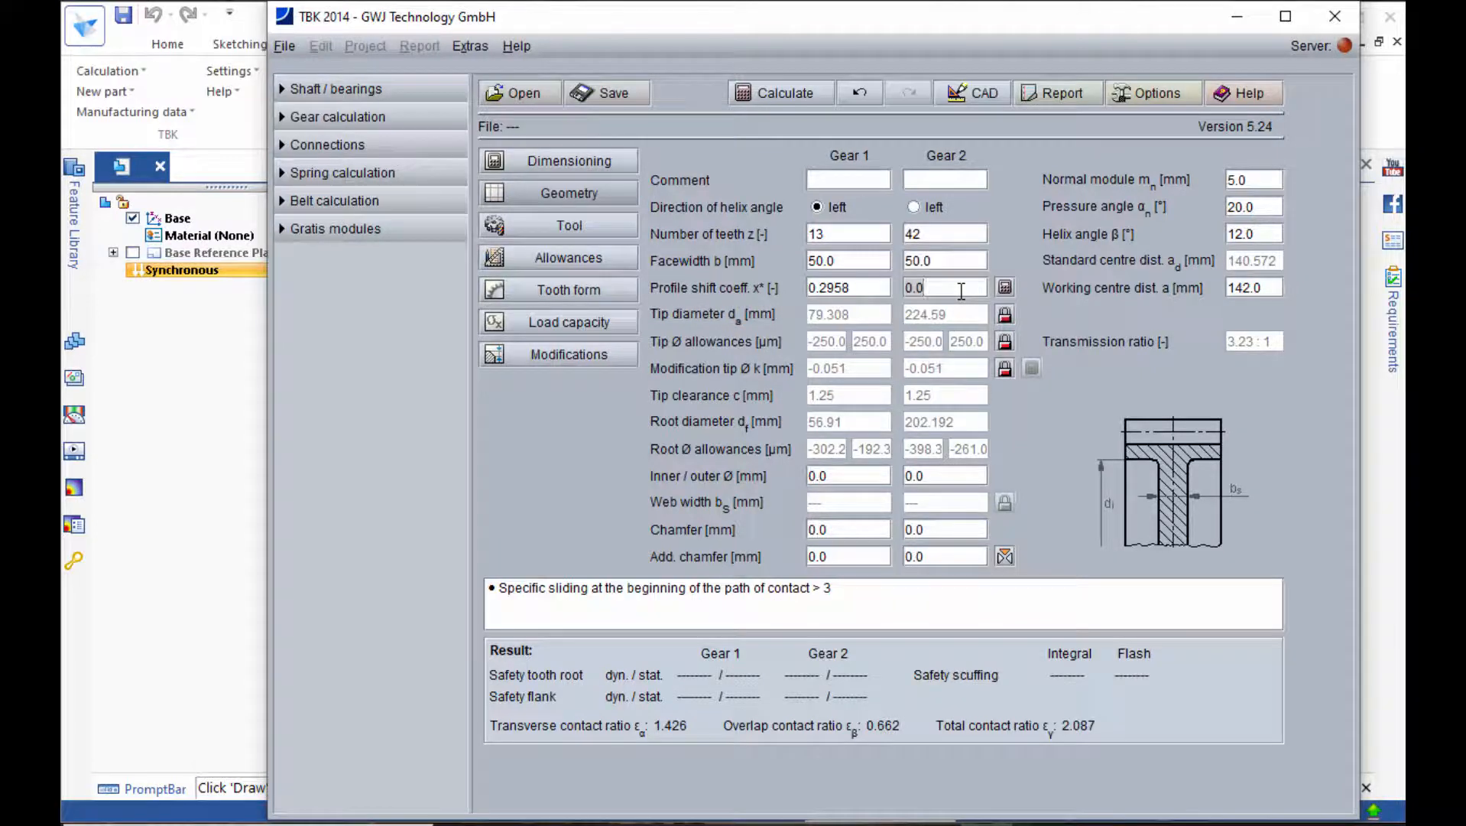
pyautogui.click(1005, 289)
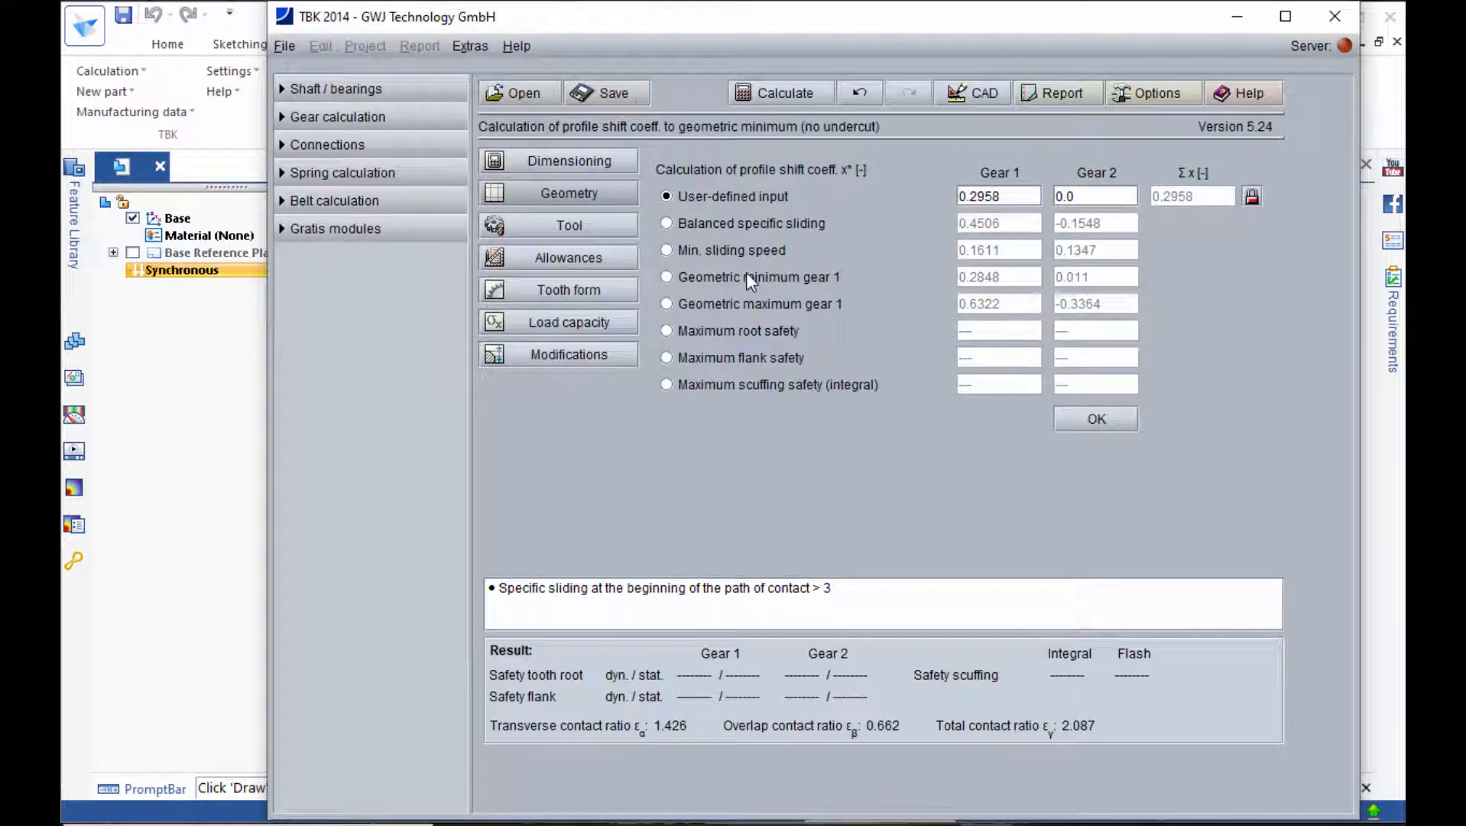
pyautogui.click(1093, 419)
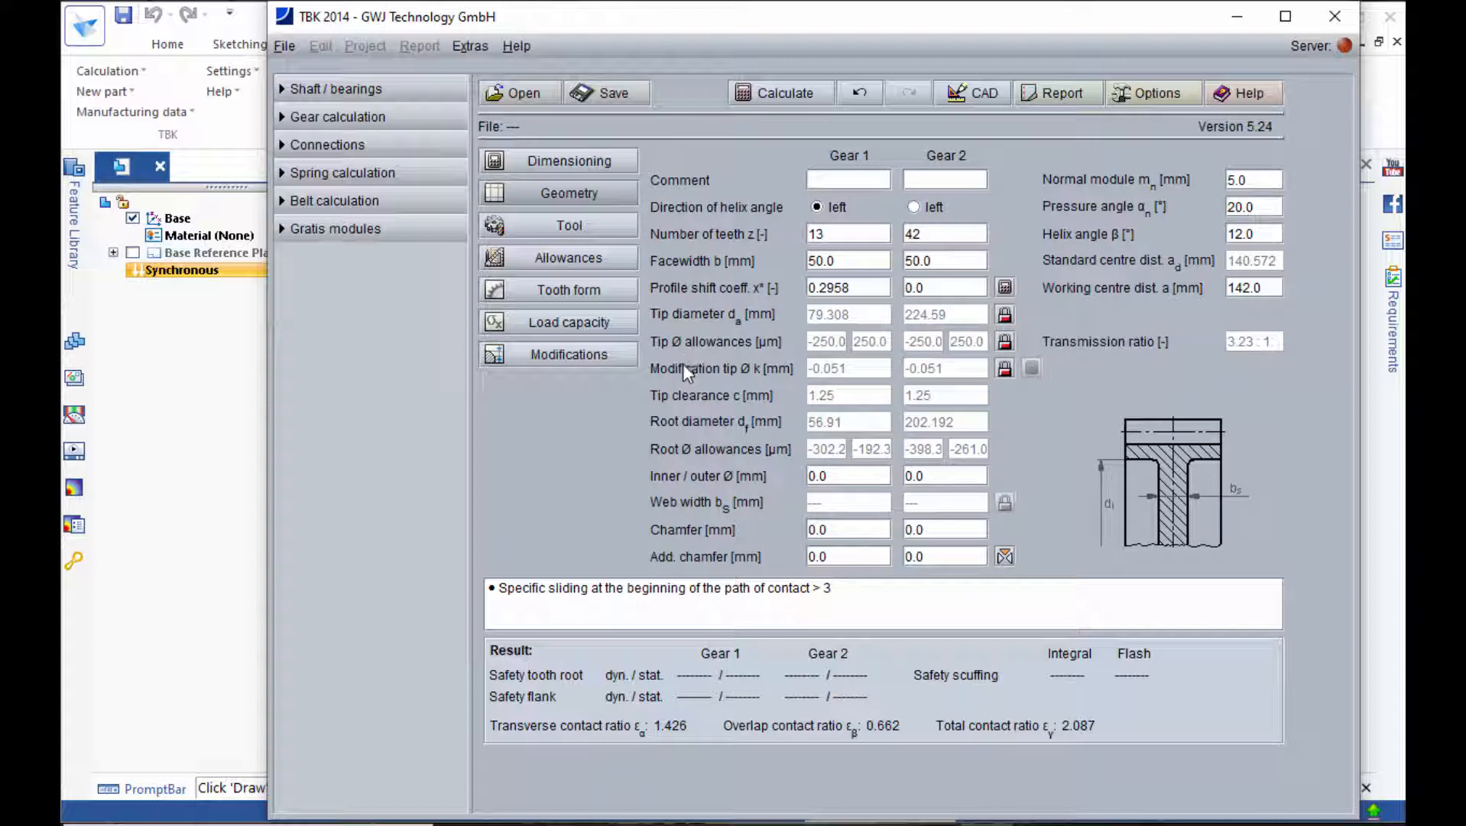
# Examine the load capacity calculation methods, keep Only geometry, and return to the gear geometry inputs.
pyautogui.click(608, 327)
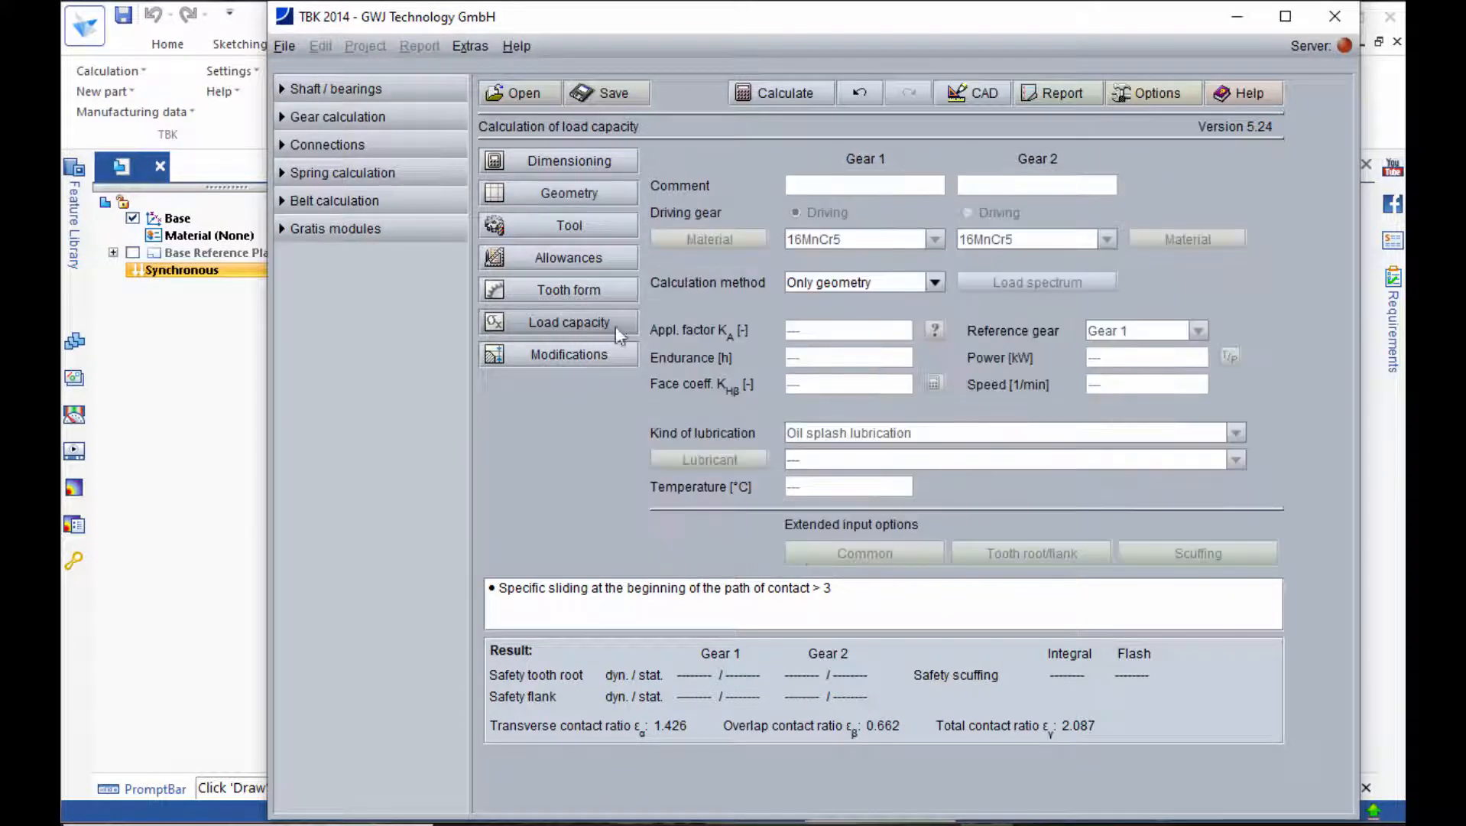
pyautogui.click(934, 282)
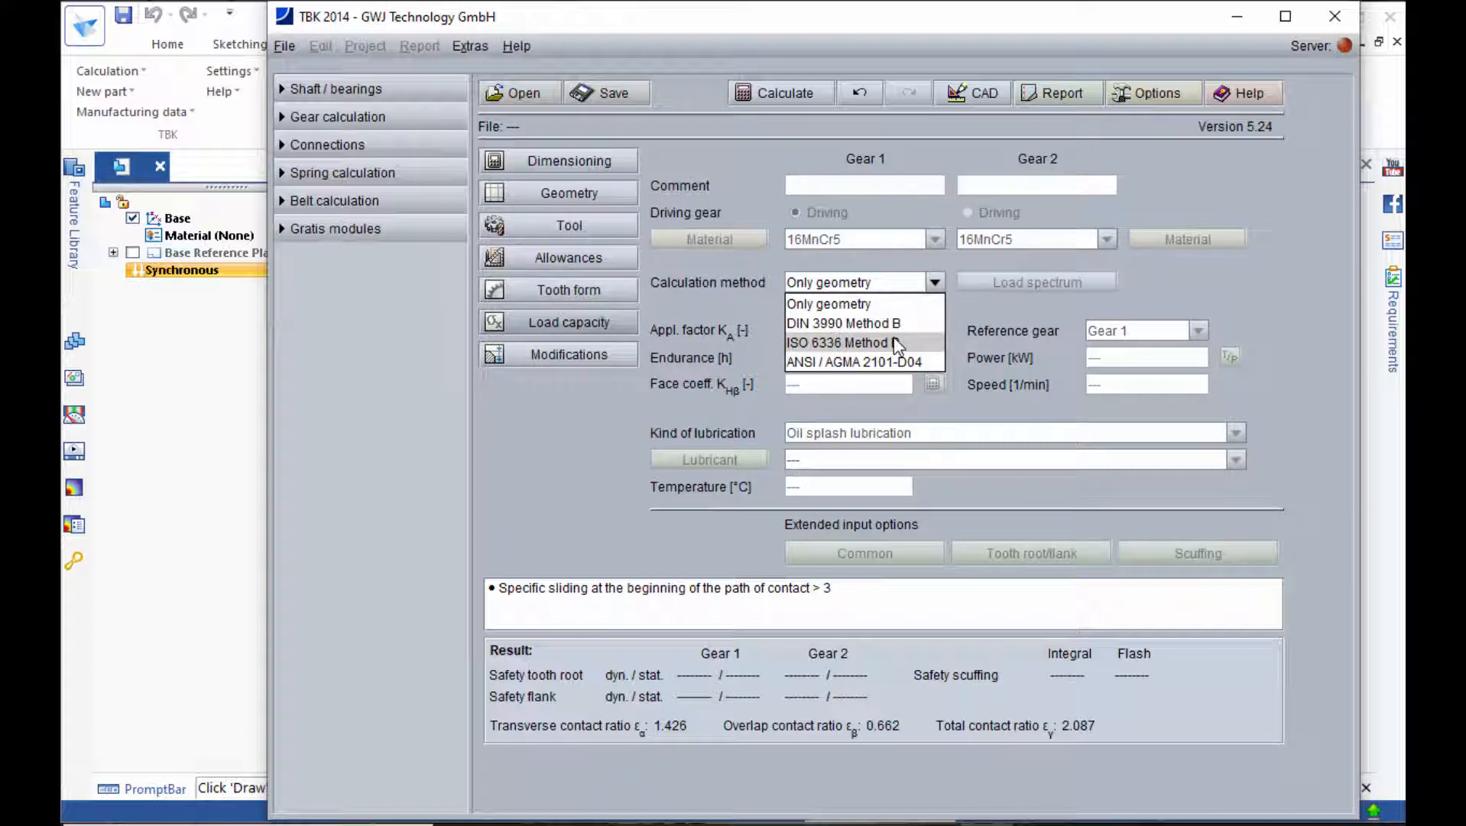
pyautogui.click(970, 305)
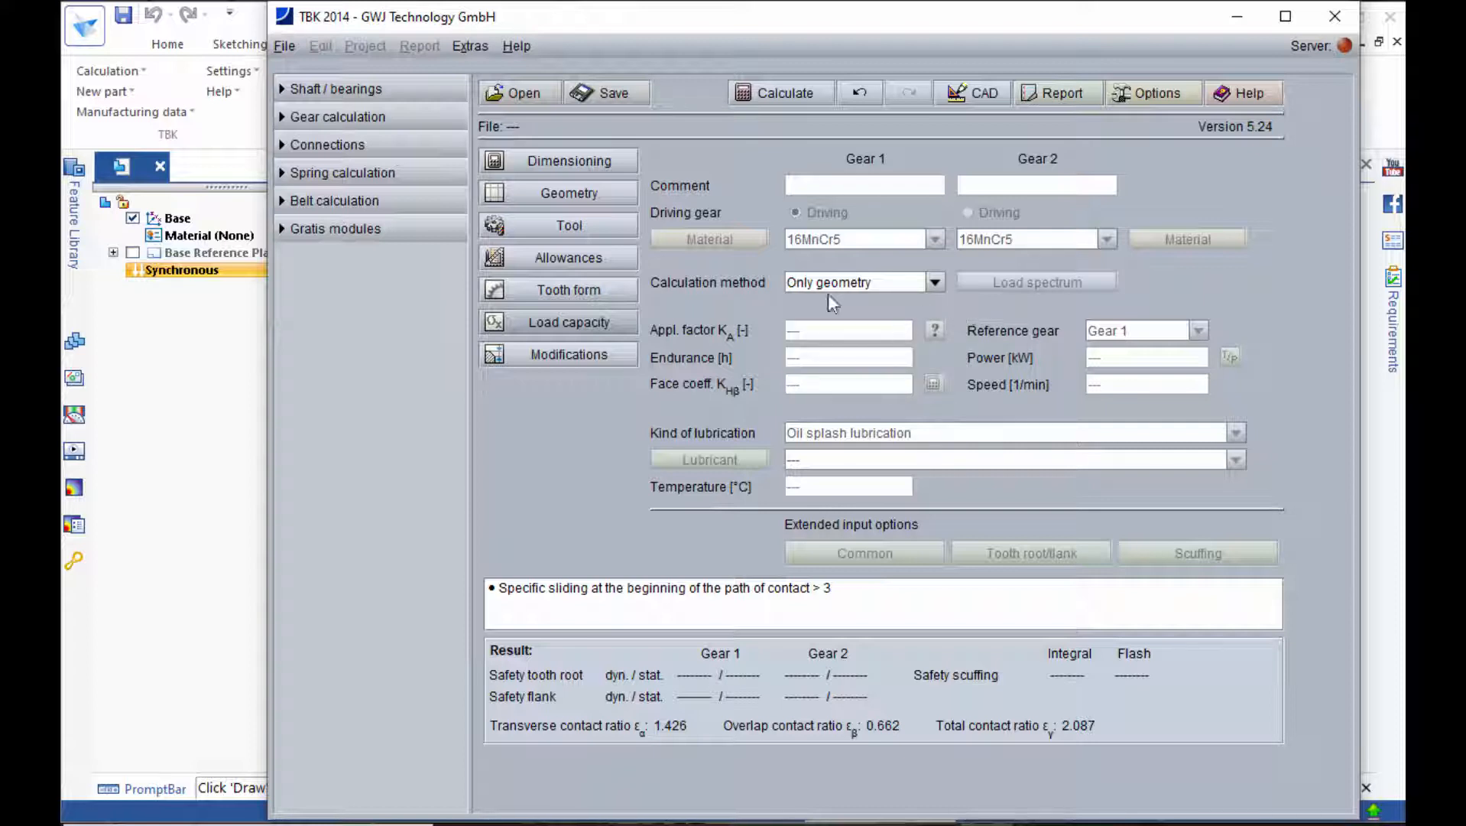
pyautogui.click(605, 190)
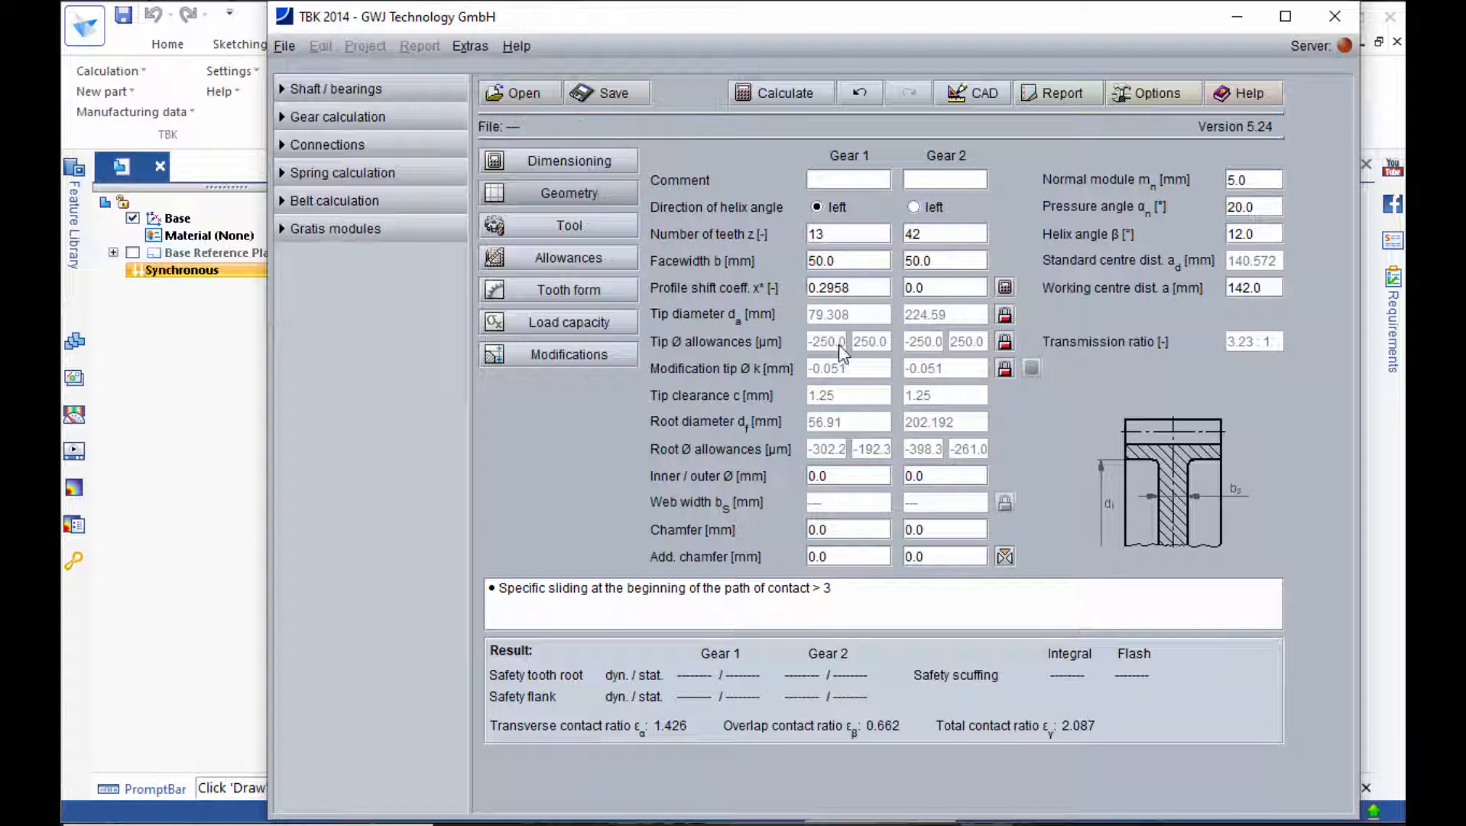
# Unlock the tip diameters and set them to 79 mm for gear 1 and 224 mm for gear 2.
pyautogui.click(1005, 315)
pyautogui.doubleClick(870, 316)
pyautogui.write('79')
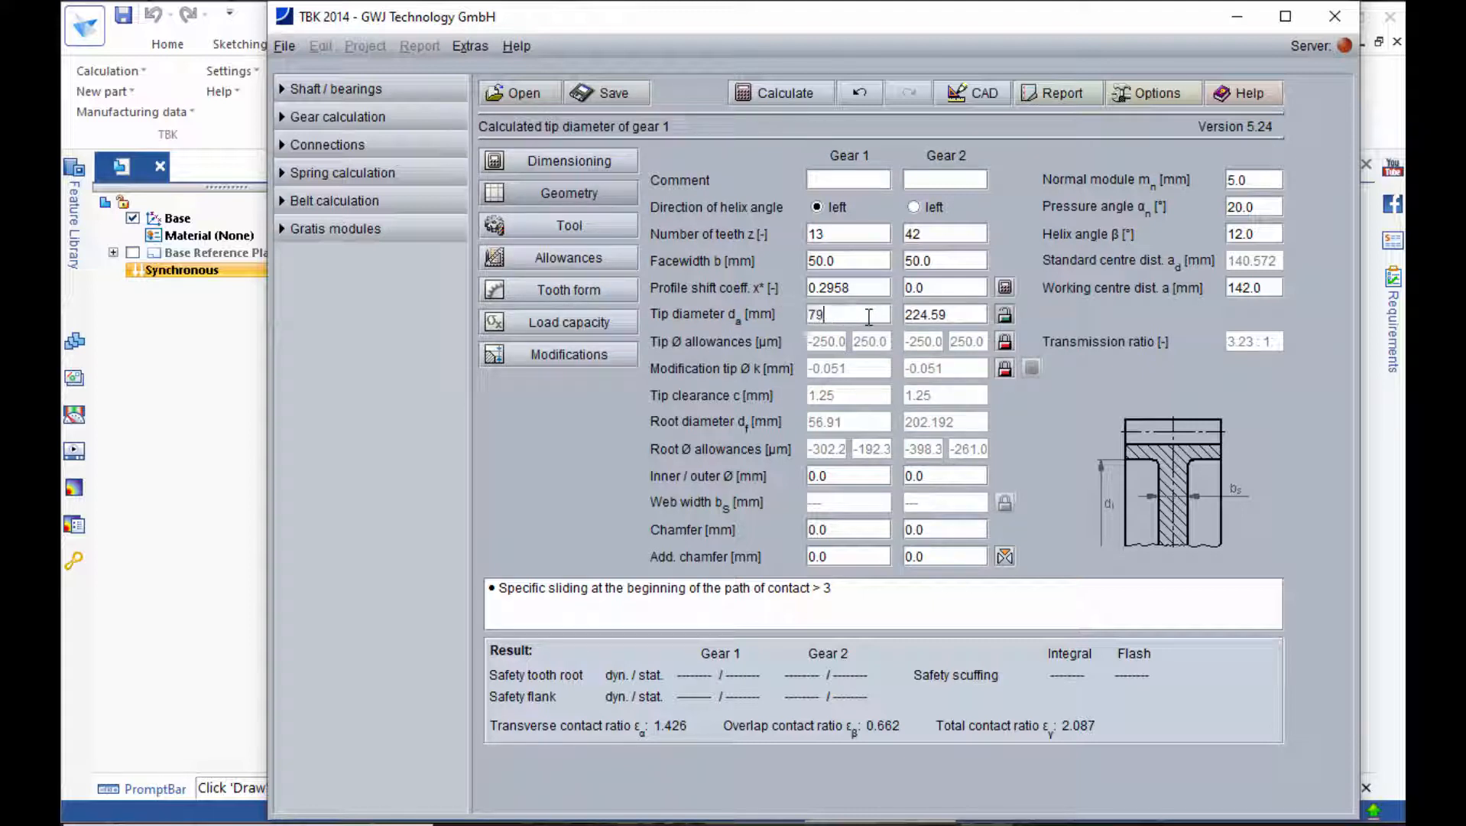
pyautogui.press('Return')
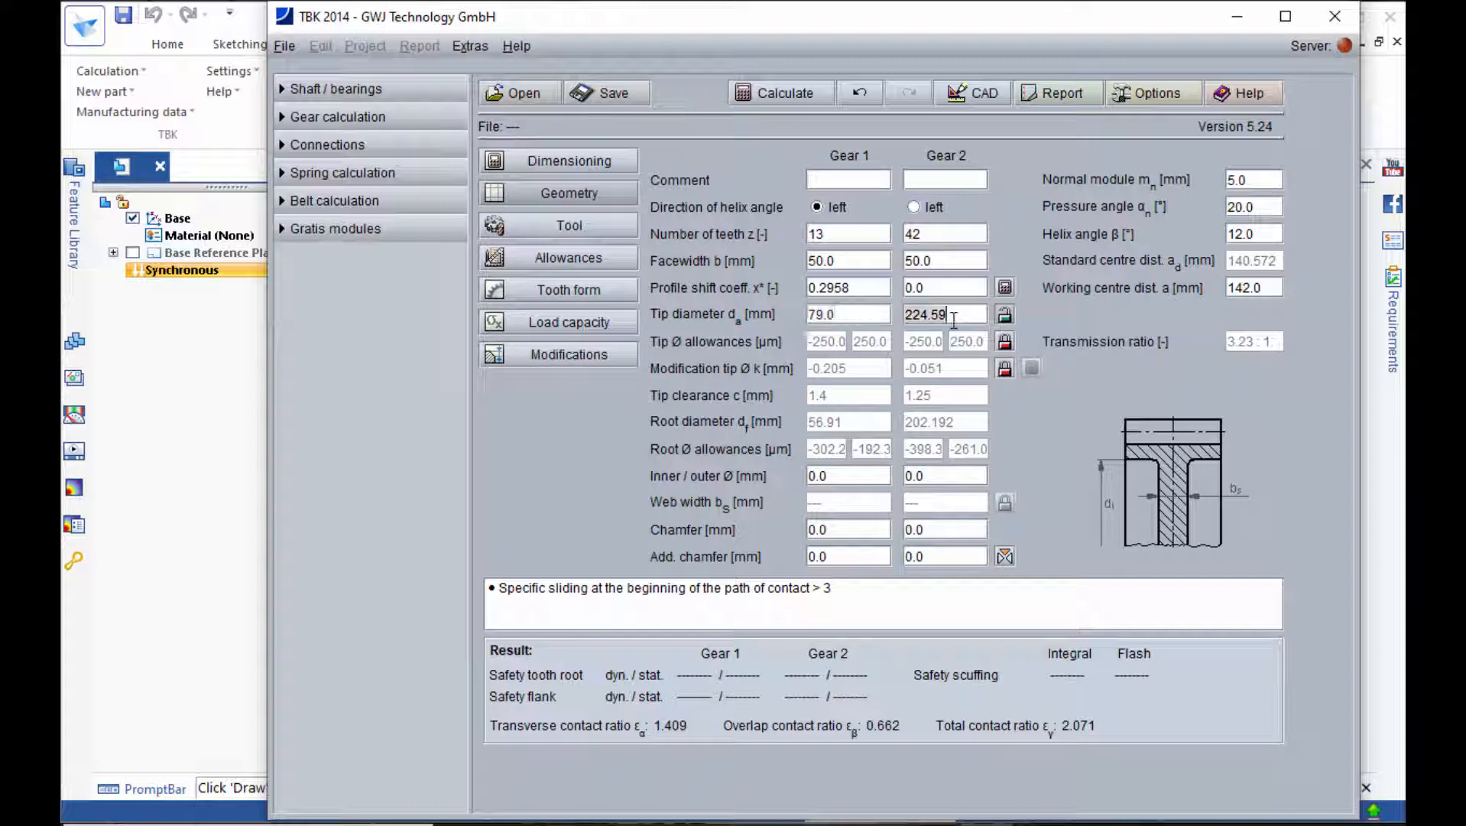
pyautogui.doubleClick(954, 320)
pyautogui.write('224')
pyautogui.press('Return')
# Set gear 1's inner diameter to 30 mm.
pyautogui.doubleClick(844, 474)
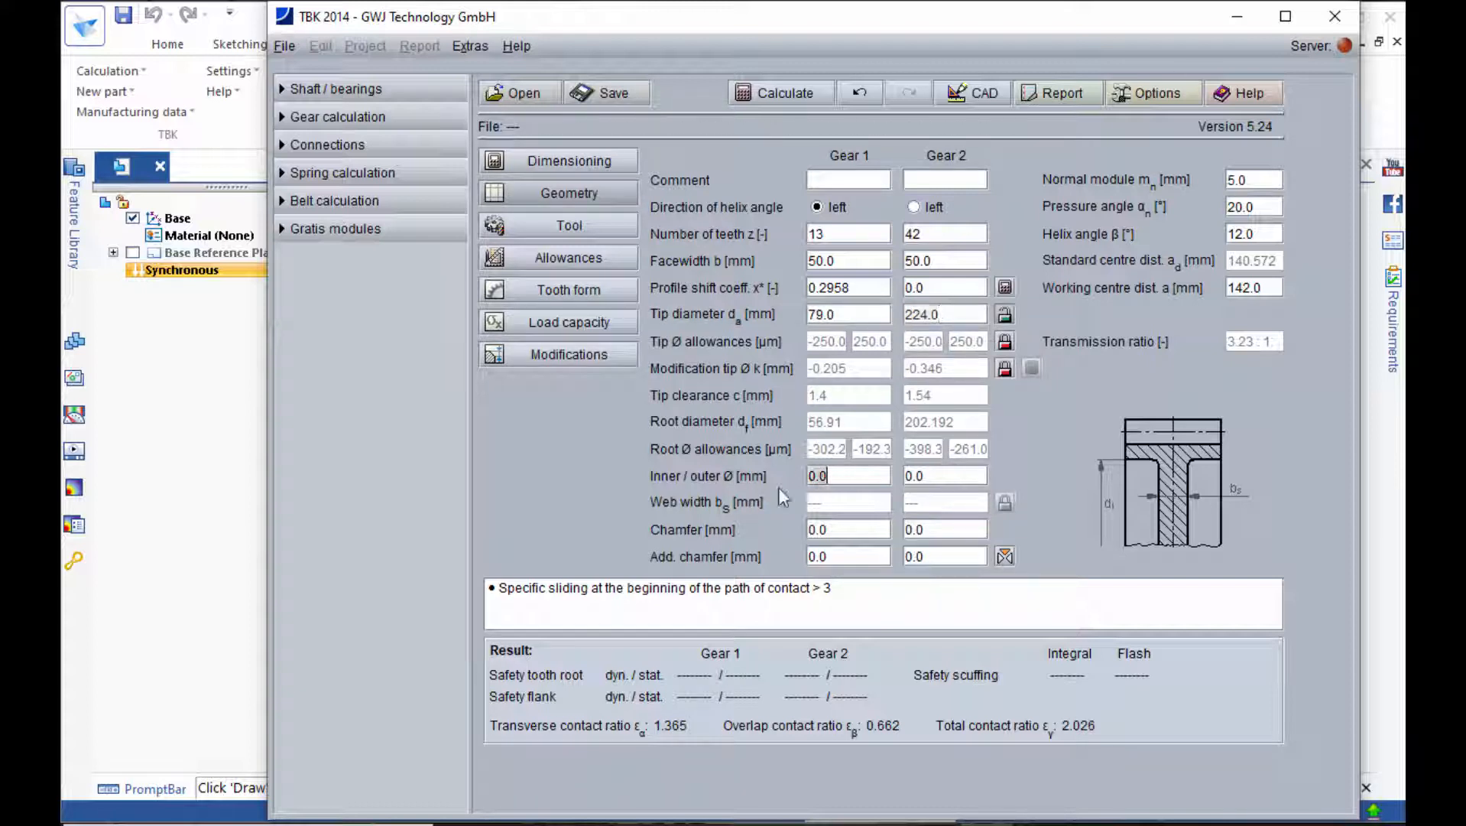
pyautogui.write('36.6')
pyautogui.press('Return')
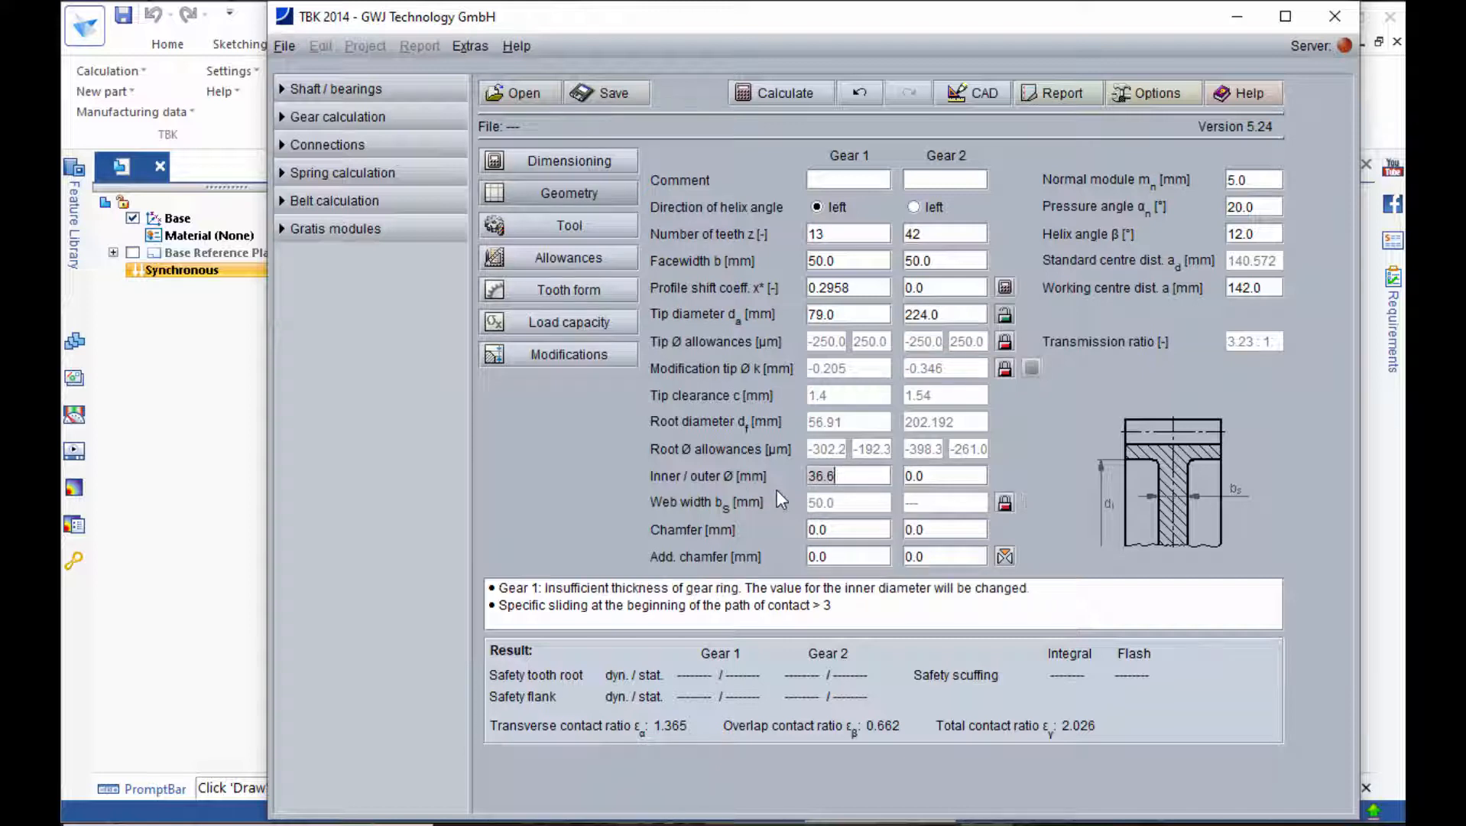
pyautogui.write('30')
pyautogui.press('Return')
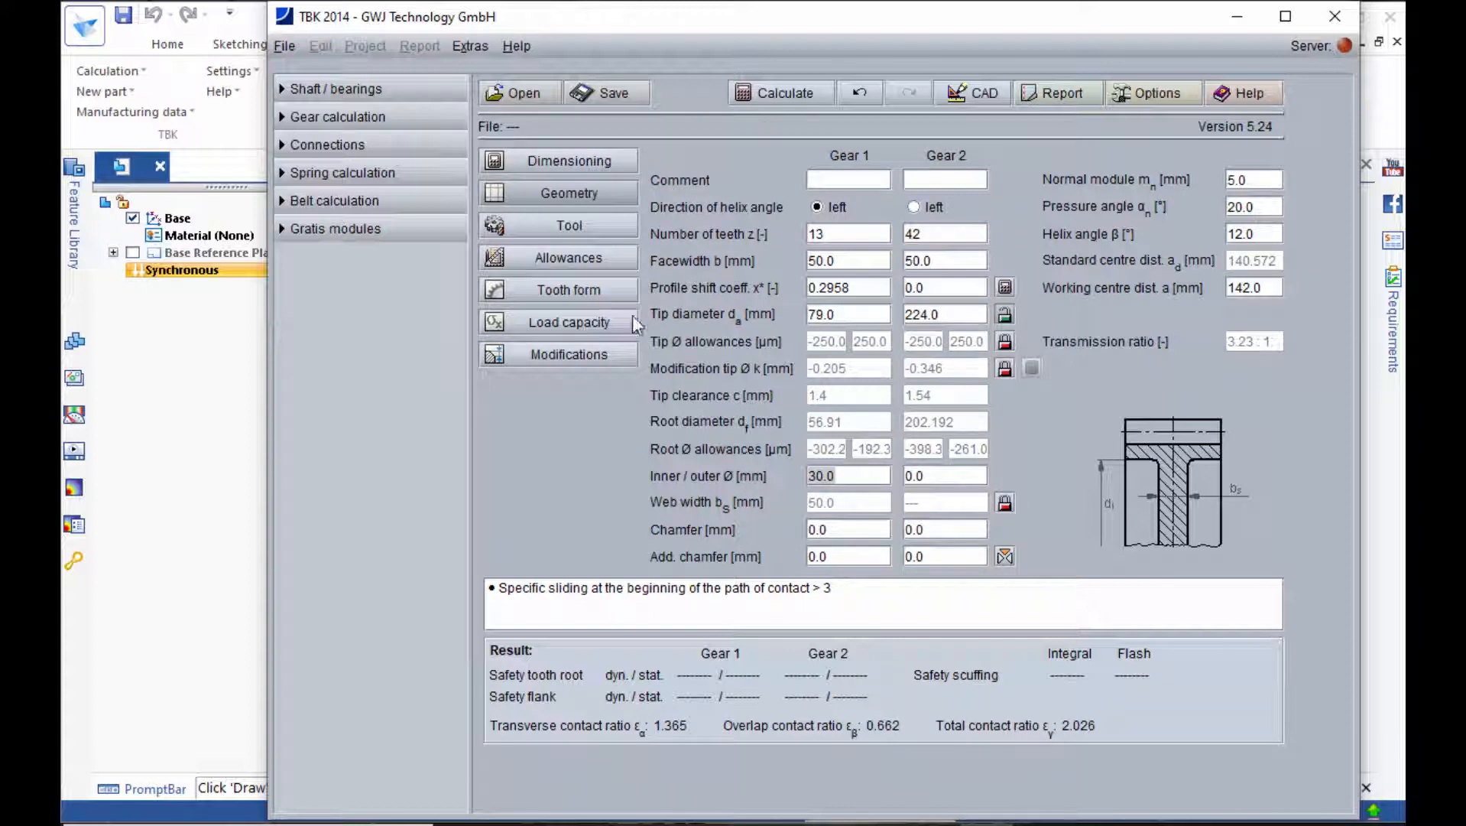
# Show the tooth form in detail and compare gear 1 with lower, upper and middle tooth thickness allowances.
pyautogui.click(595, 292)
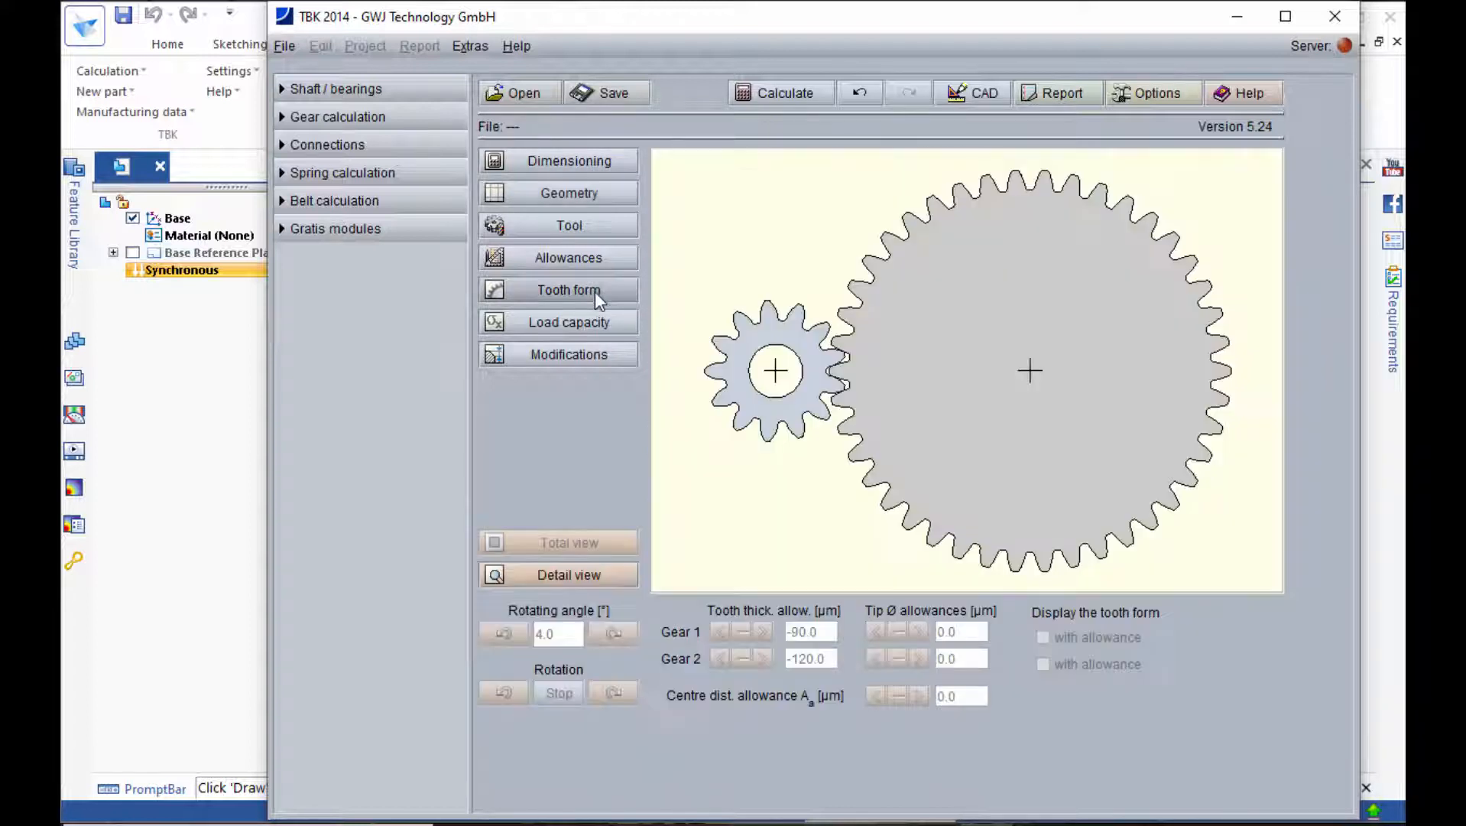
pyautogui.click(556, 574)
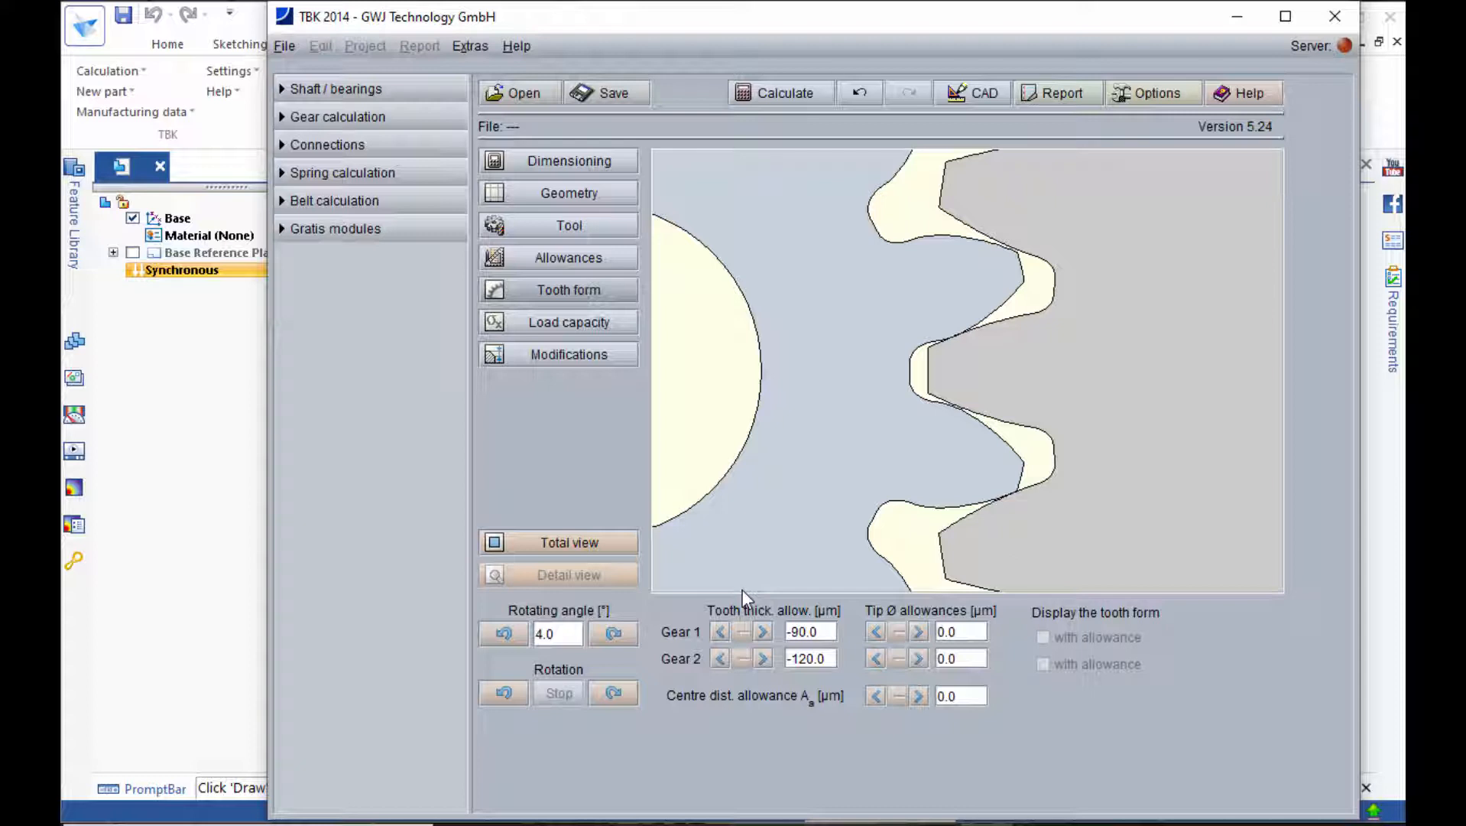
pyautogui.click(722, 634)
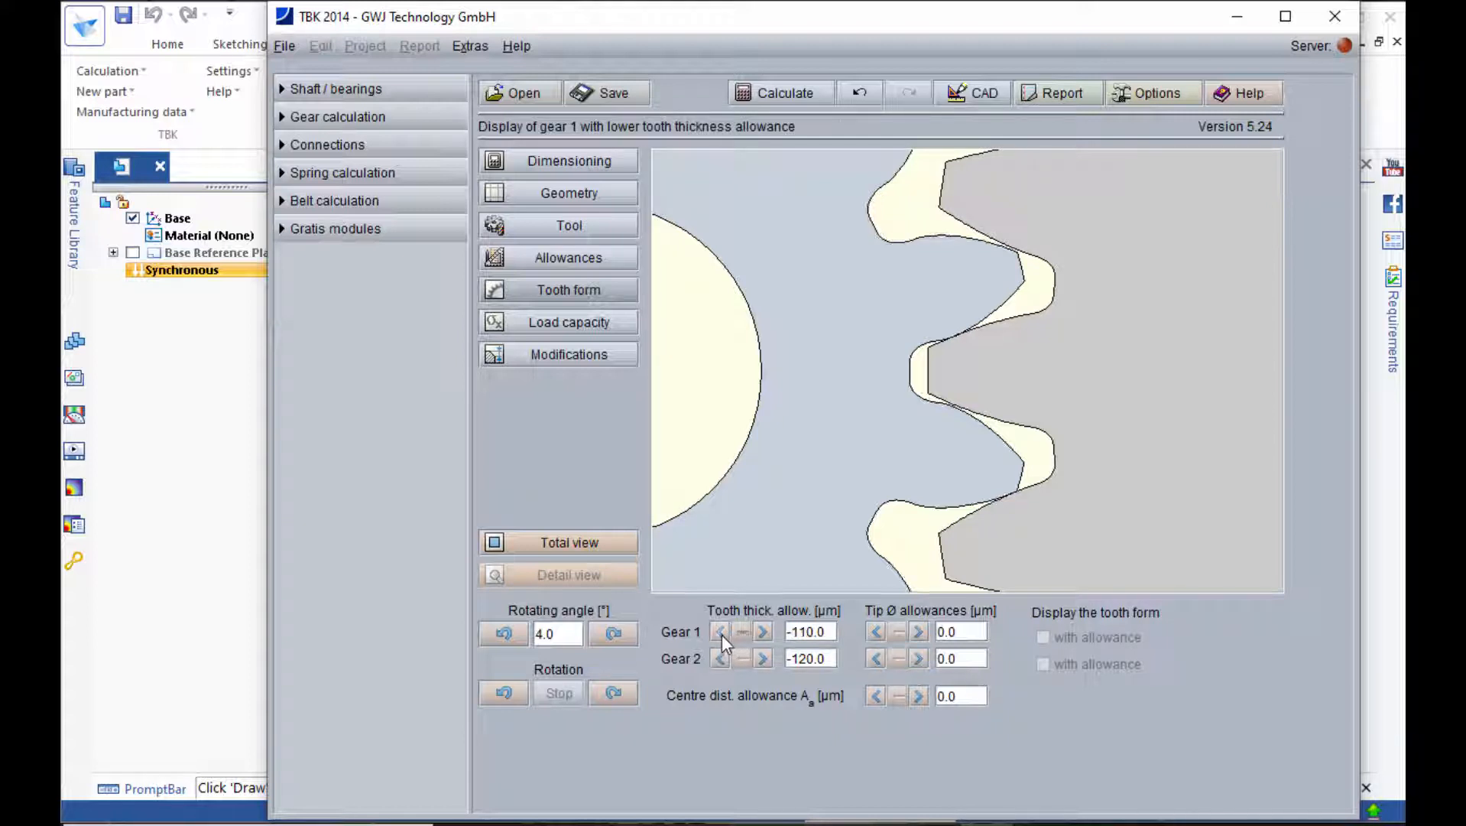
pyautogui.click(766, 629)
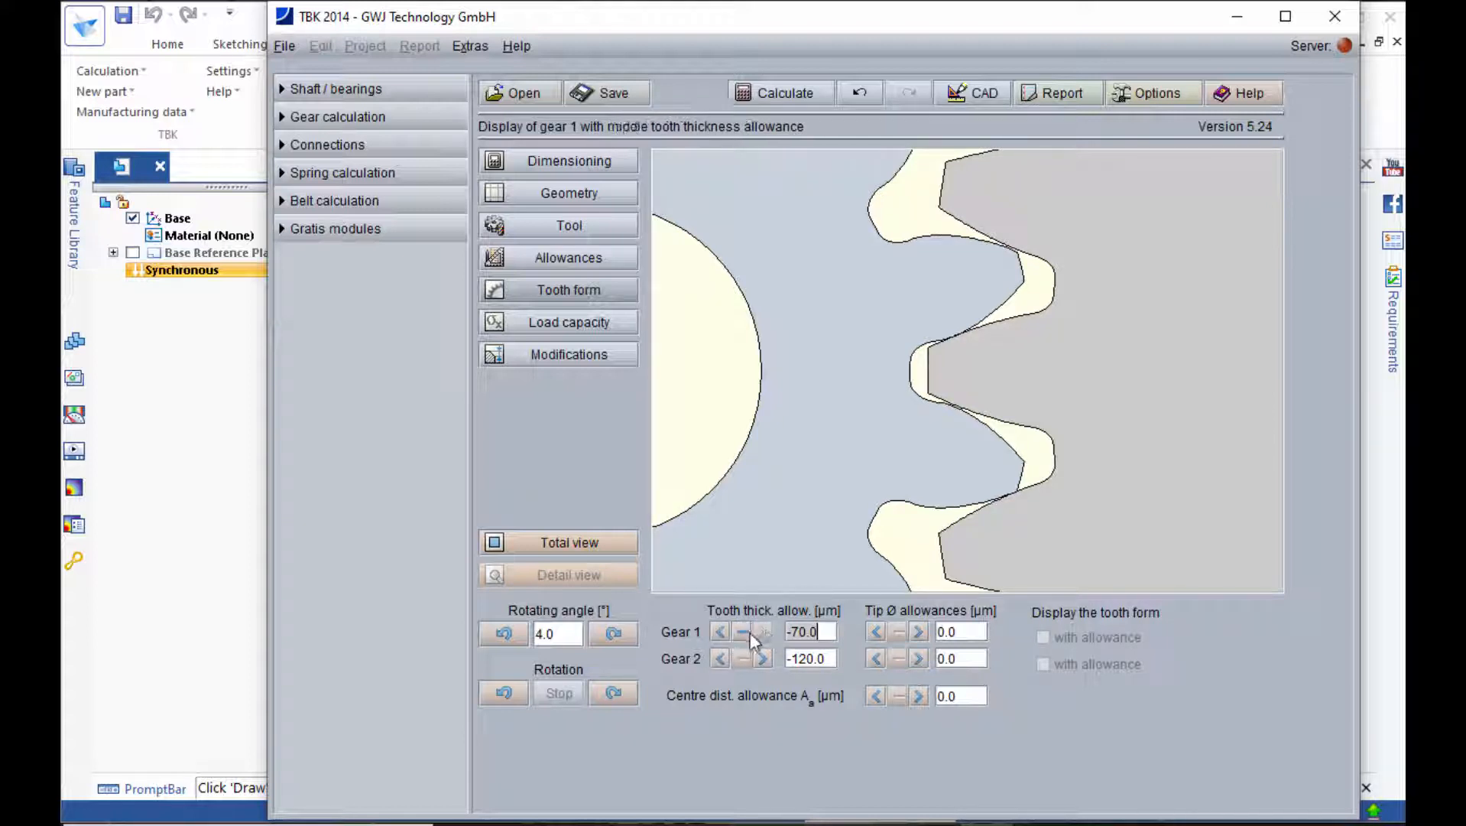
pyautogui.click(741, 632)
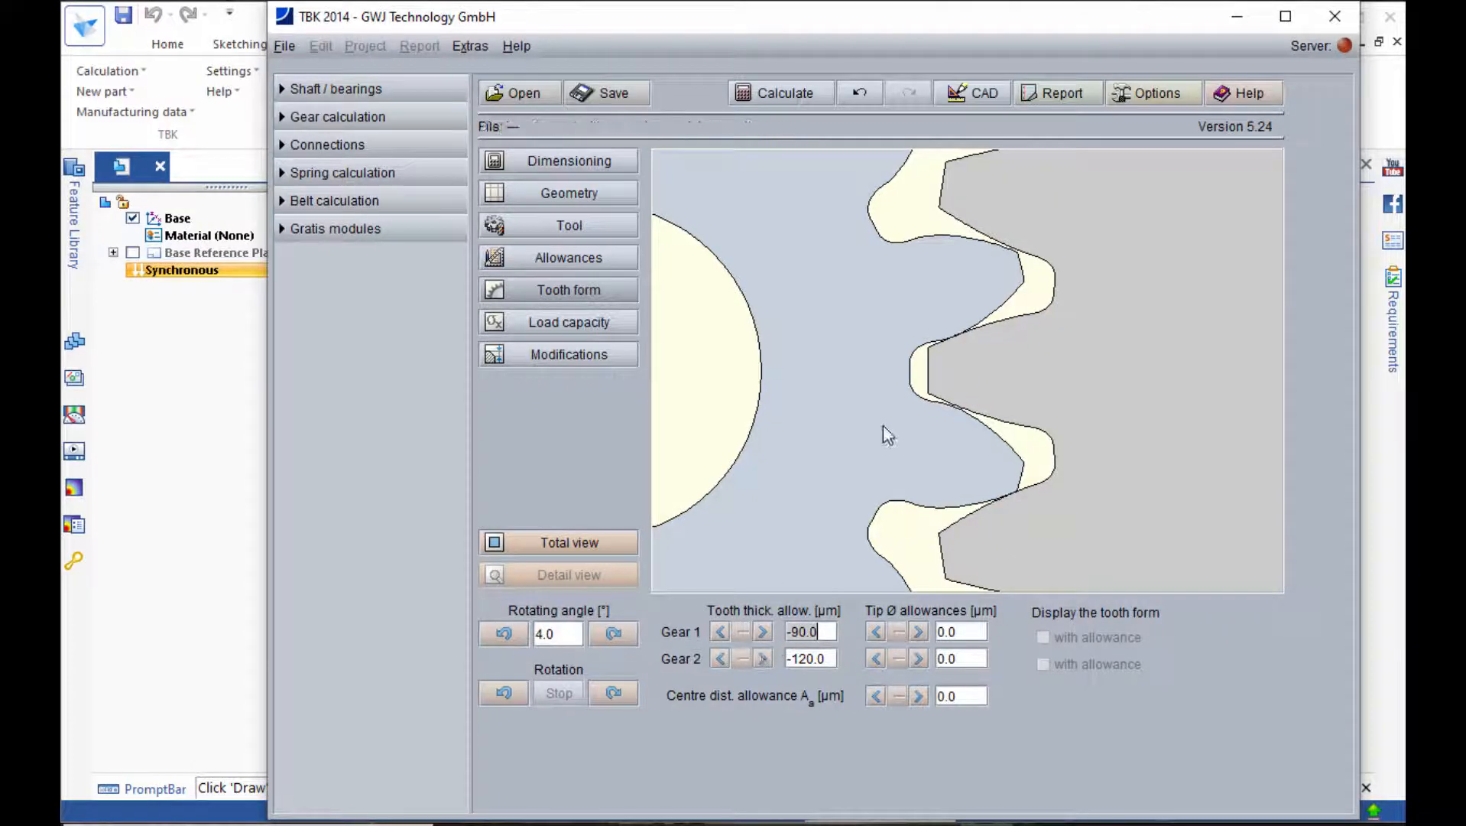
# Export the gear pair's CAD data for Solid Edge, accepting the use of a test export.
pyautogui.click(969, 95)
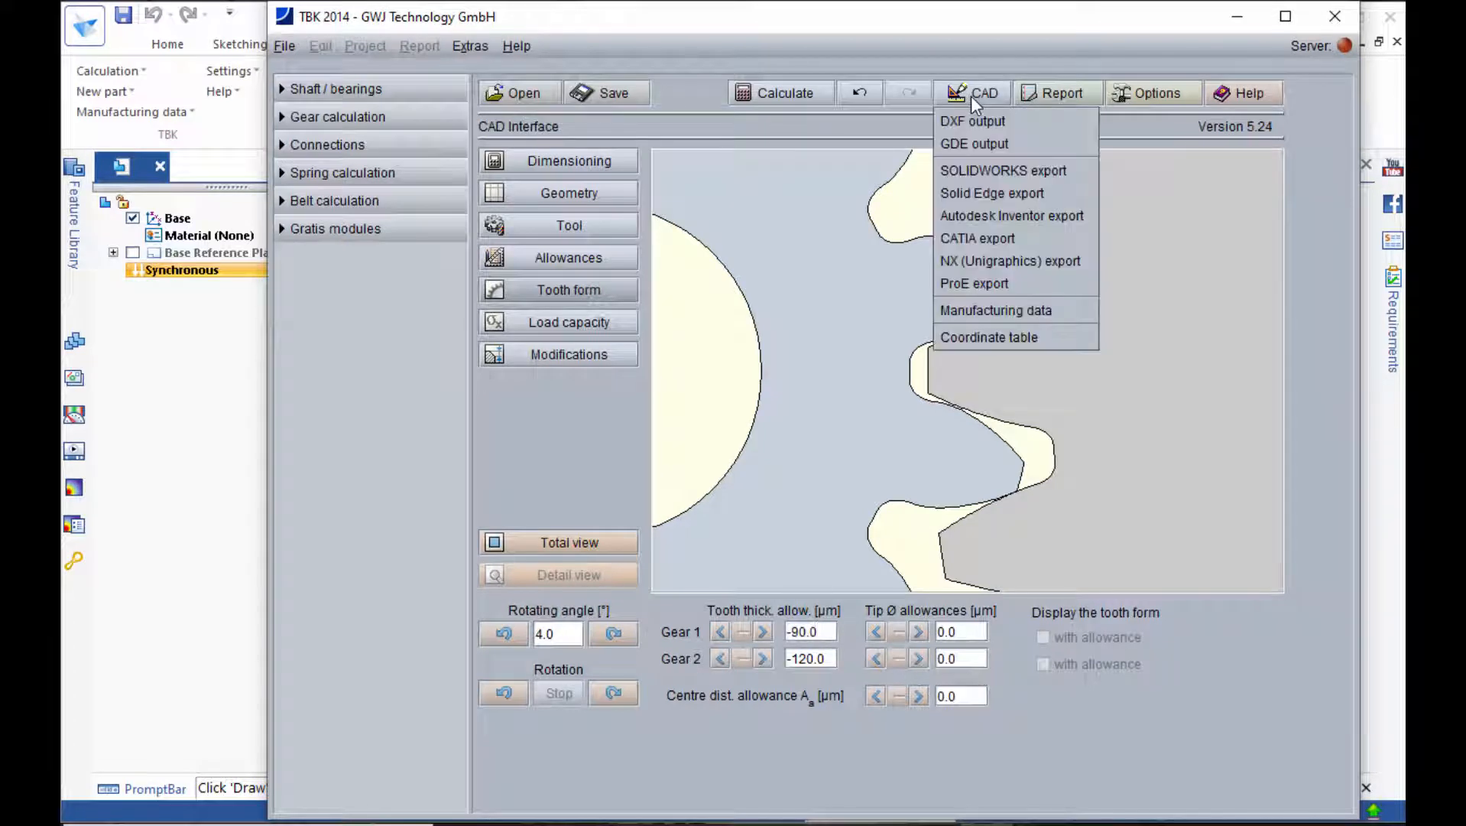
pyautogui.click(980, 194)
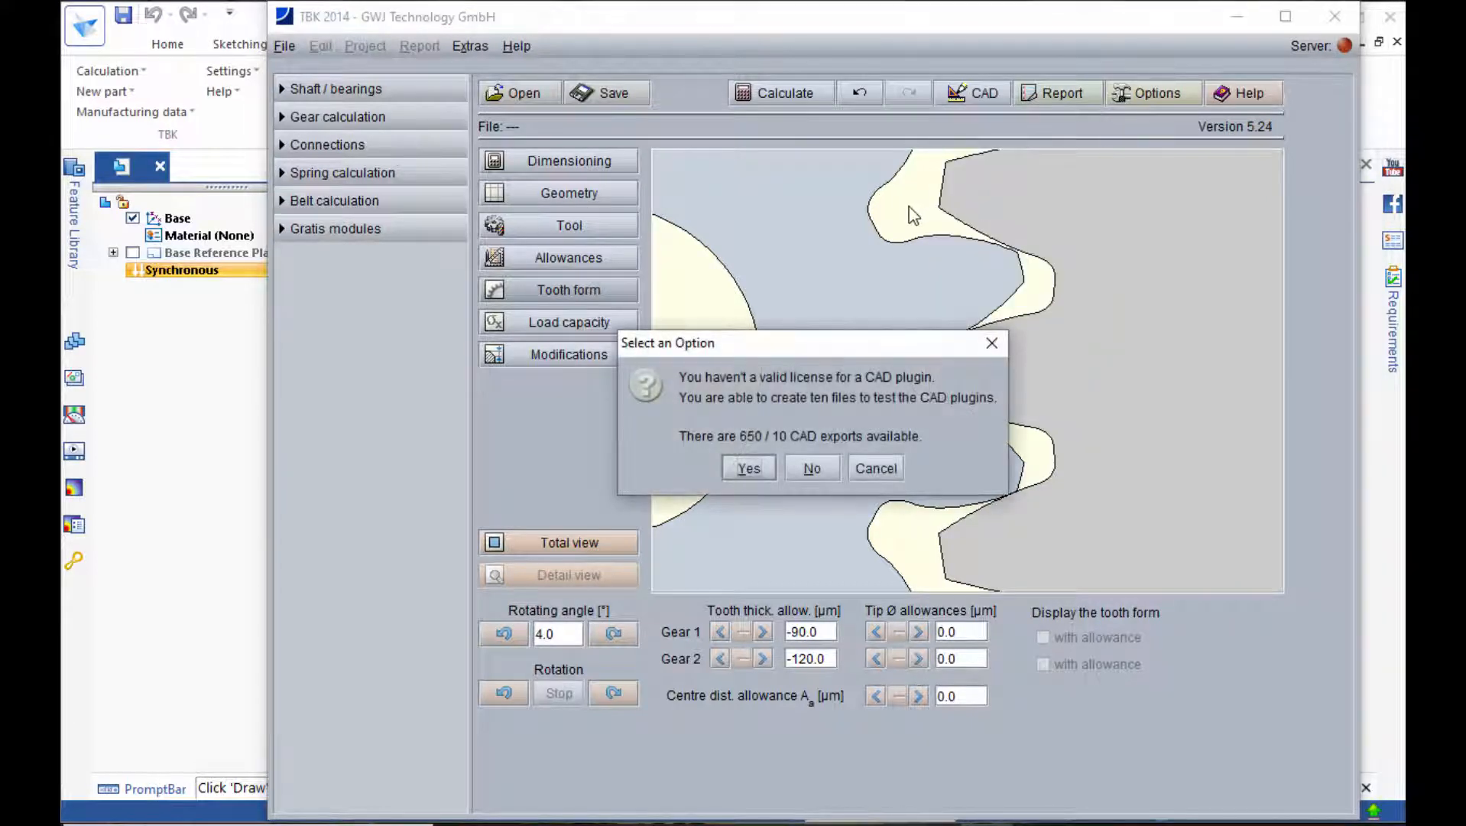
pyautogui.click(749, 468)
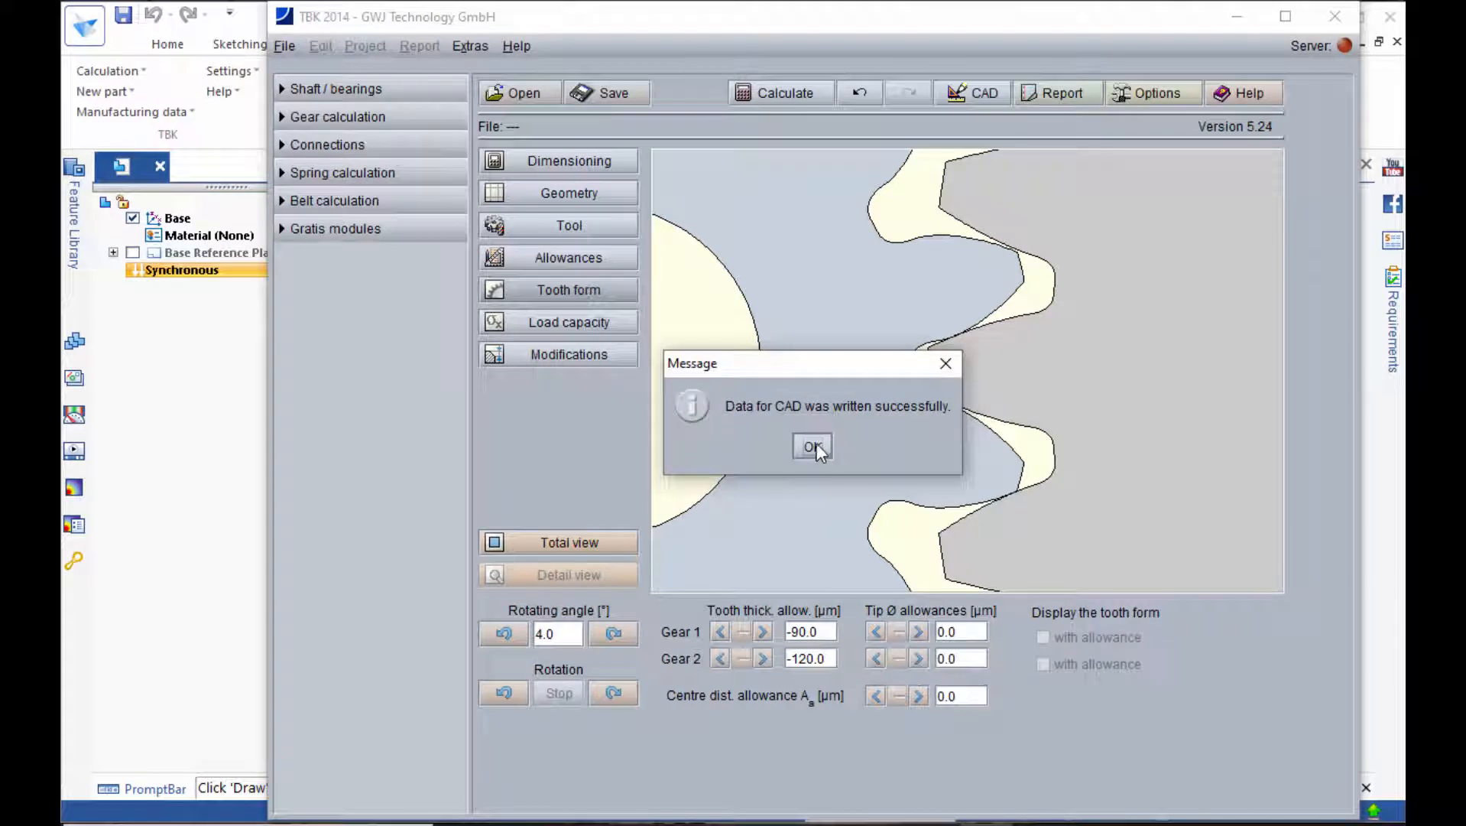
pyautogui.click(815, 445)
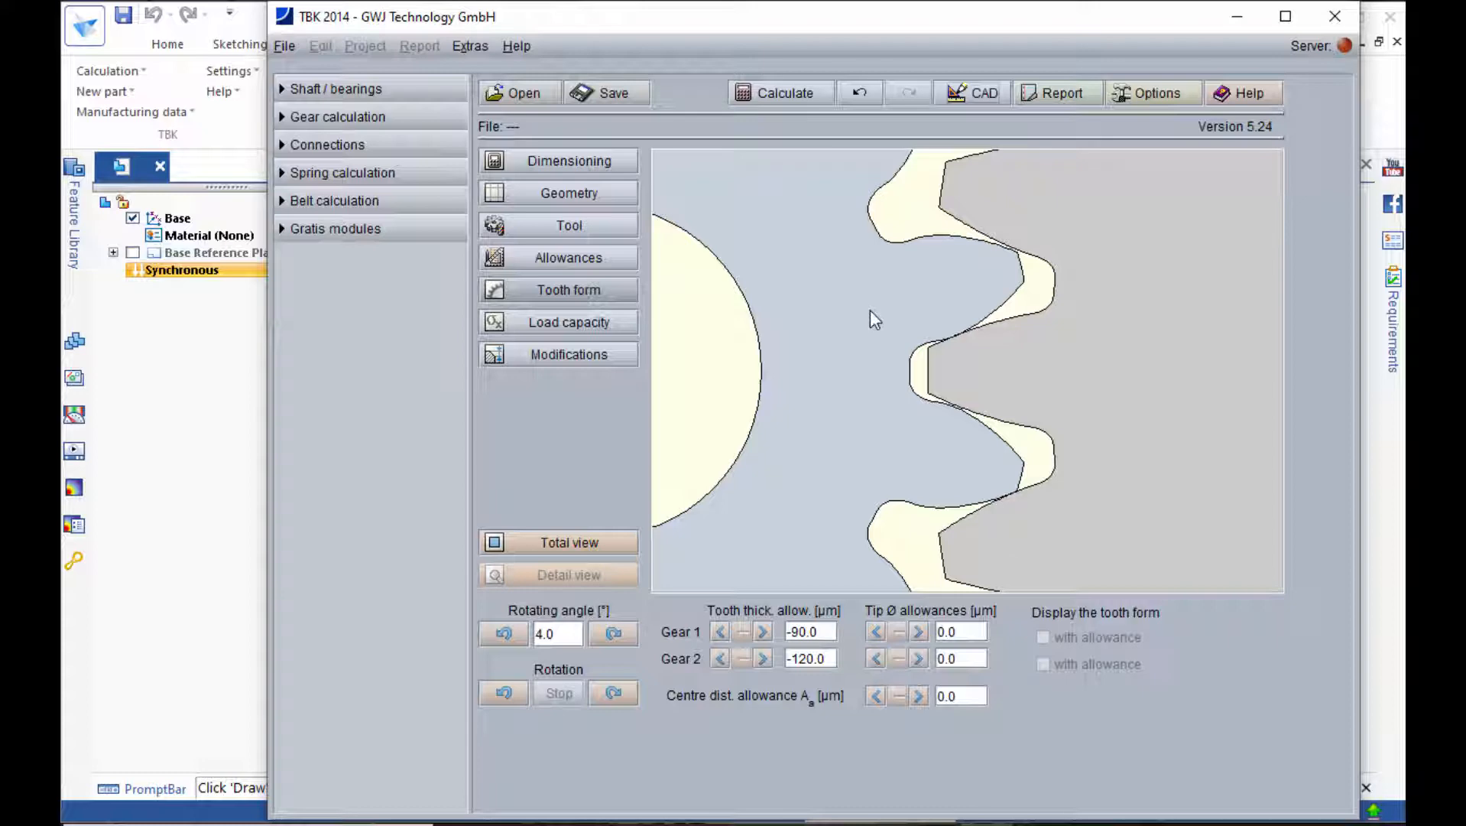
# Switch to Solid Edge and generate cylindrical gear 1 as a new TBK part in the synchronous part document.
pyautogui.click(1237, 23)
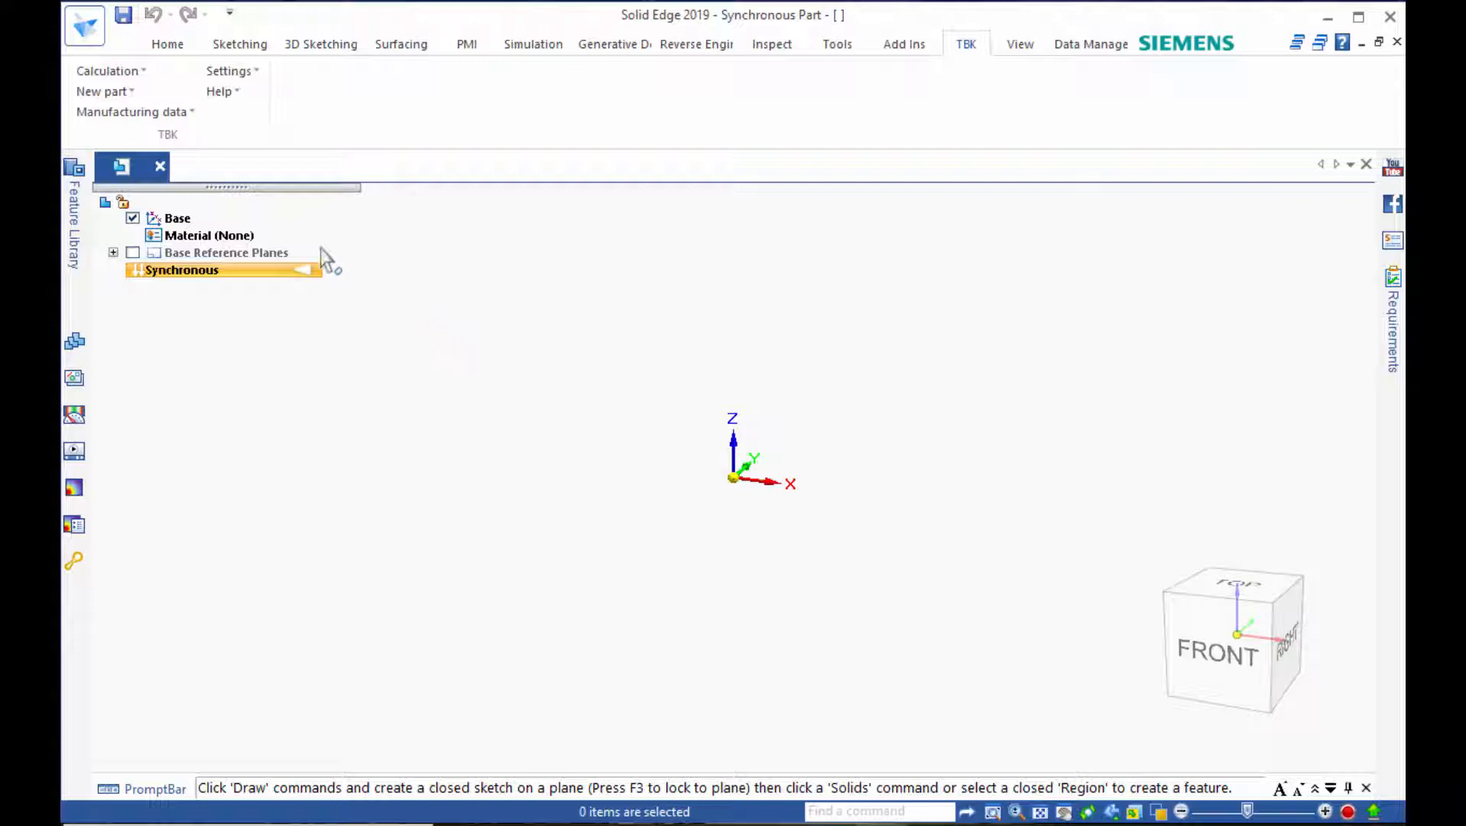
pyautogui.click(105, 95)
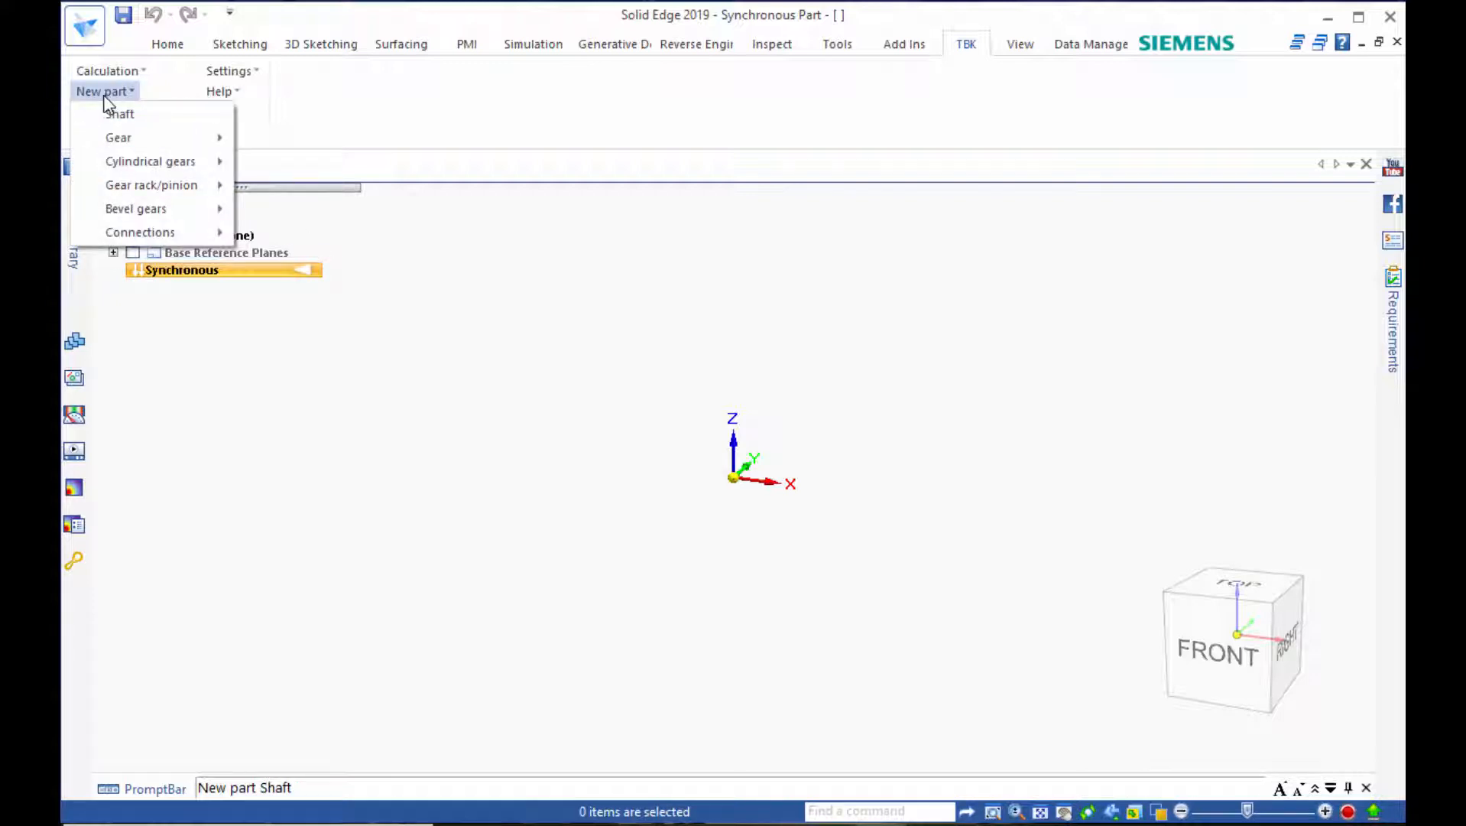
pyautogui.moveTo(126, 164)
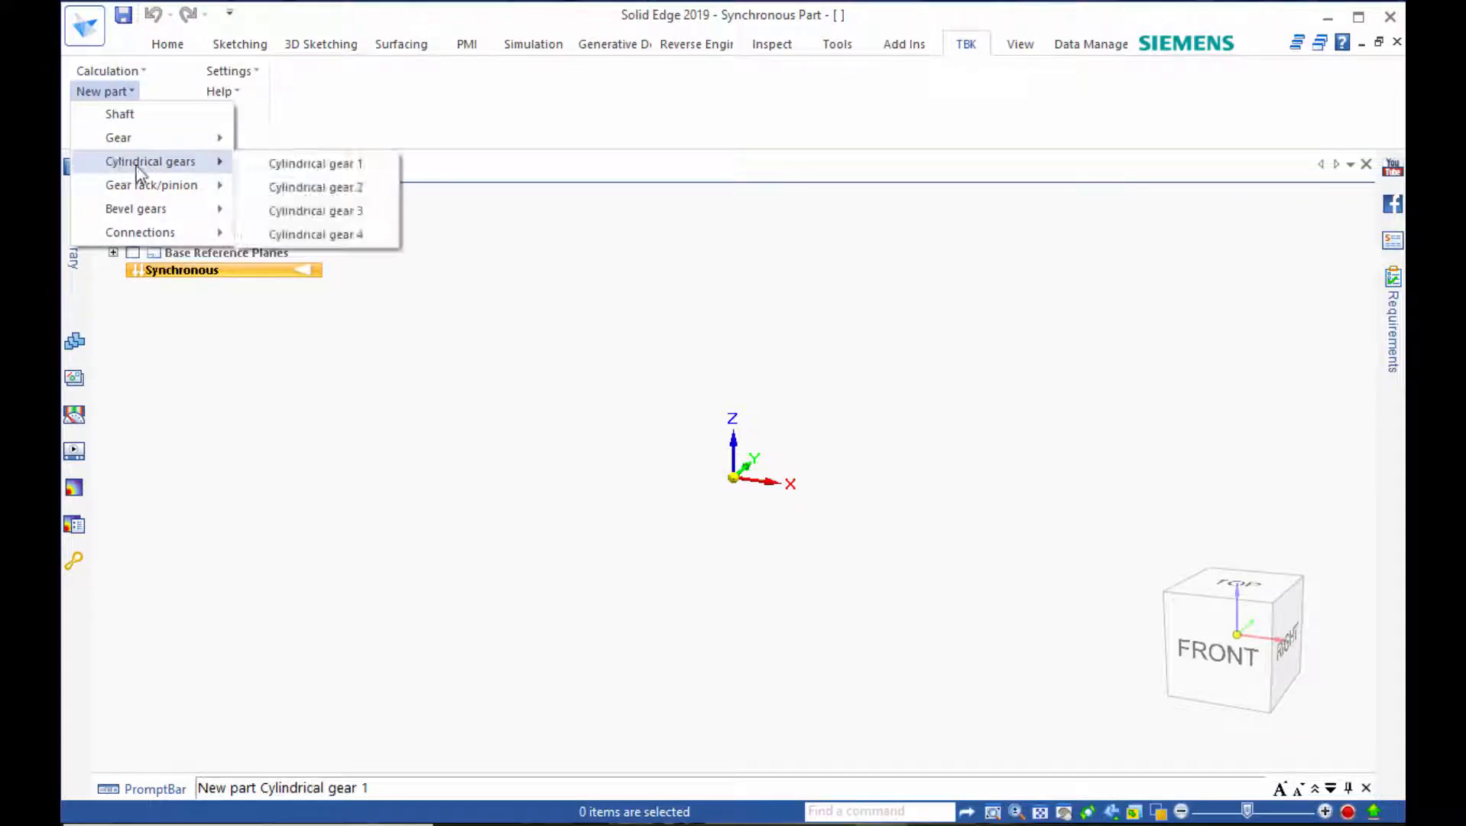
pyautogui.click(342, 170)
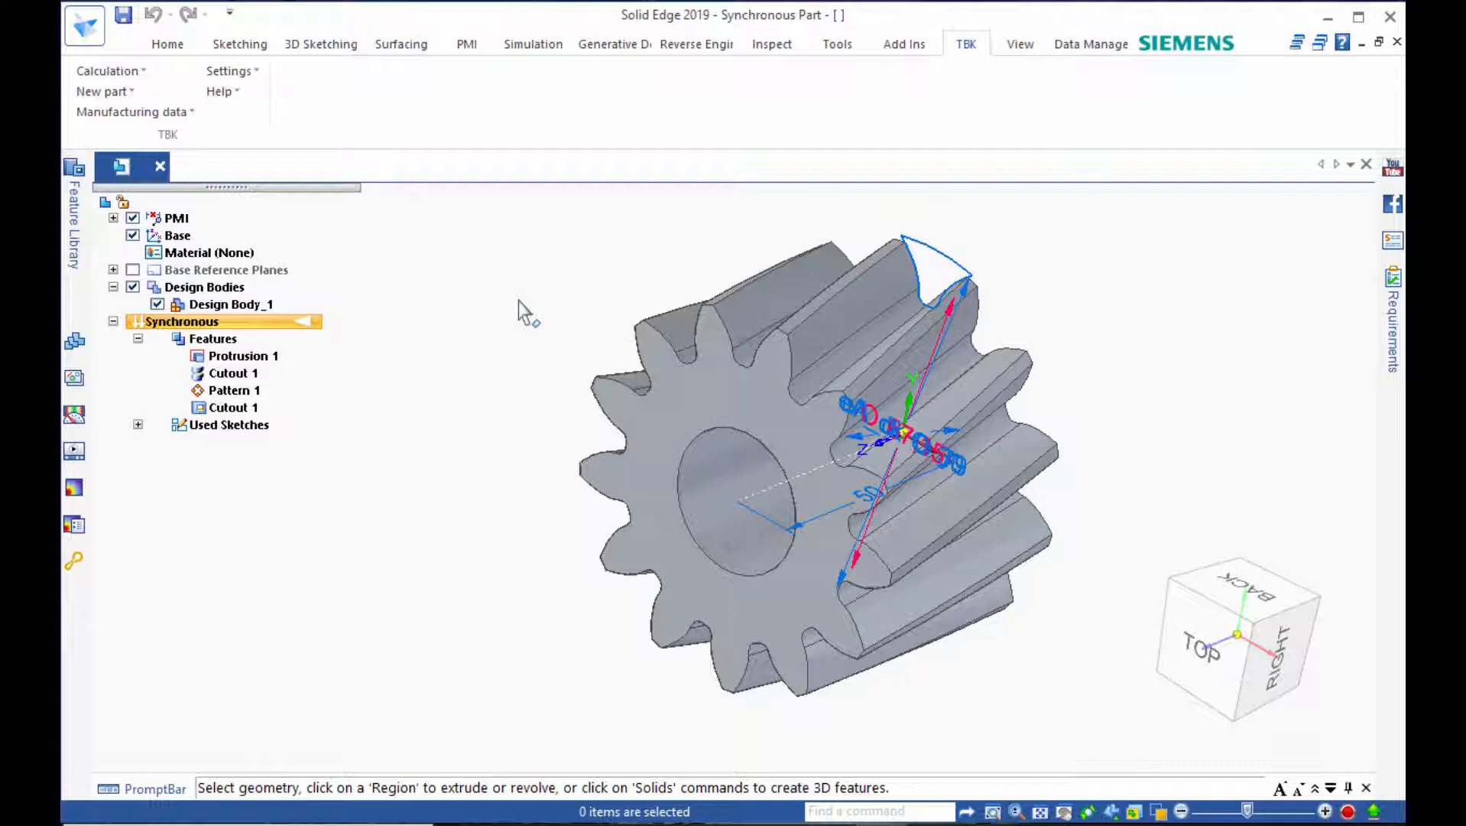
# Create a new part document from the ISO Metrisches Teil template and transition it to ordered modeling.
pyautogui.click(161, 46)
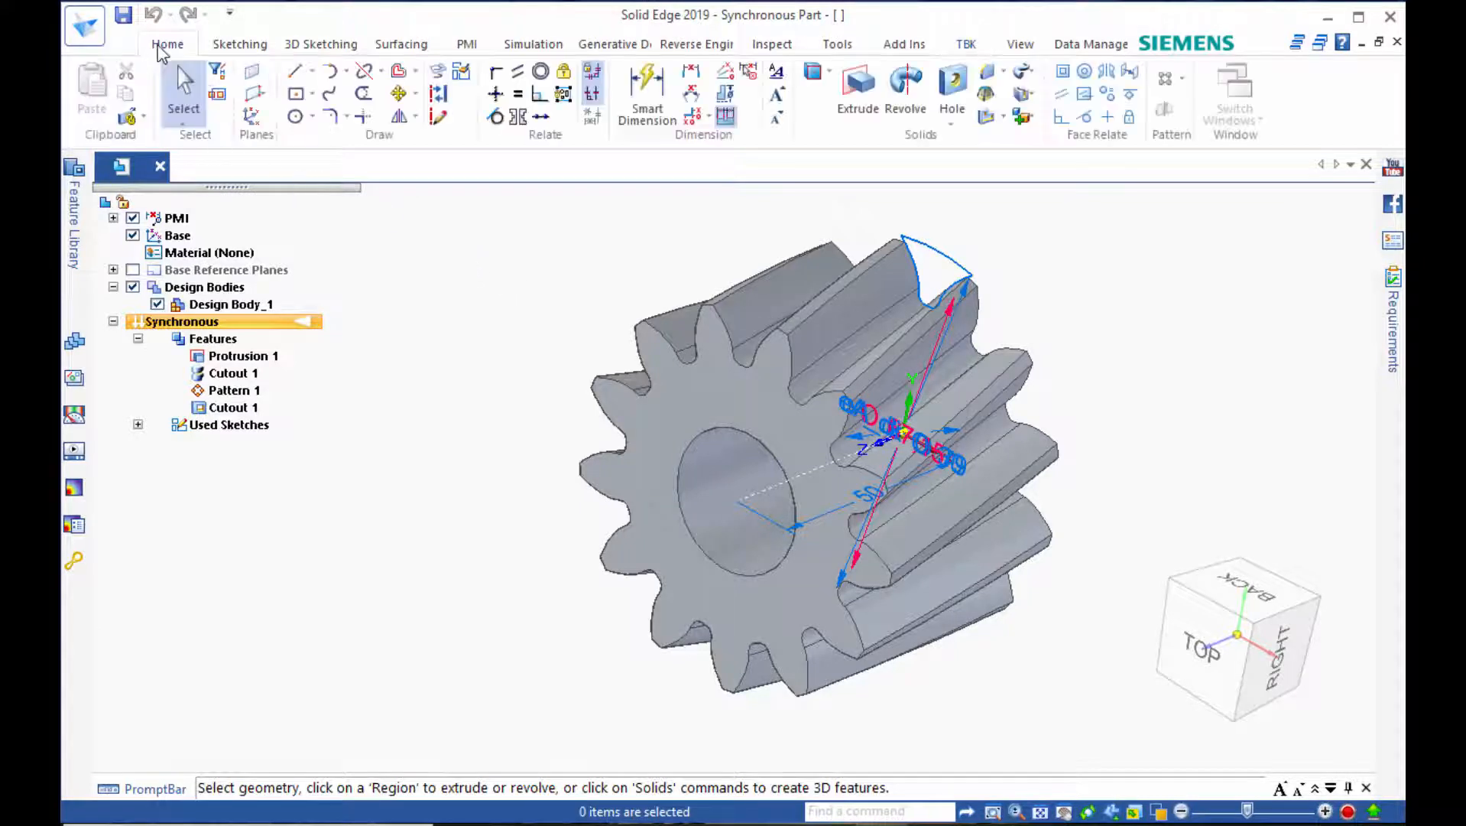
pyautogui.click(83, 32)
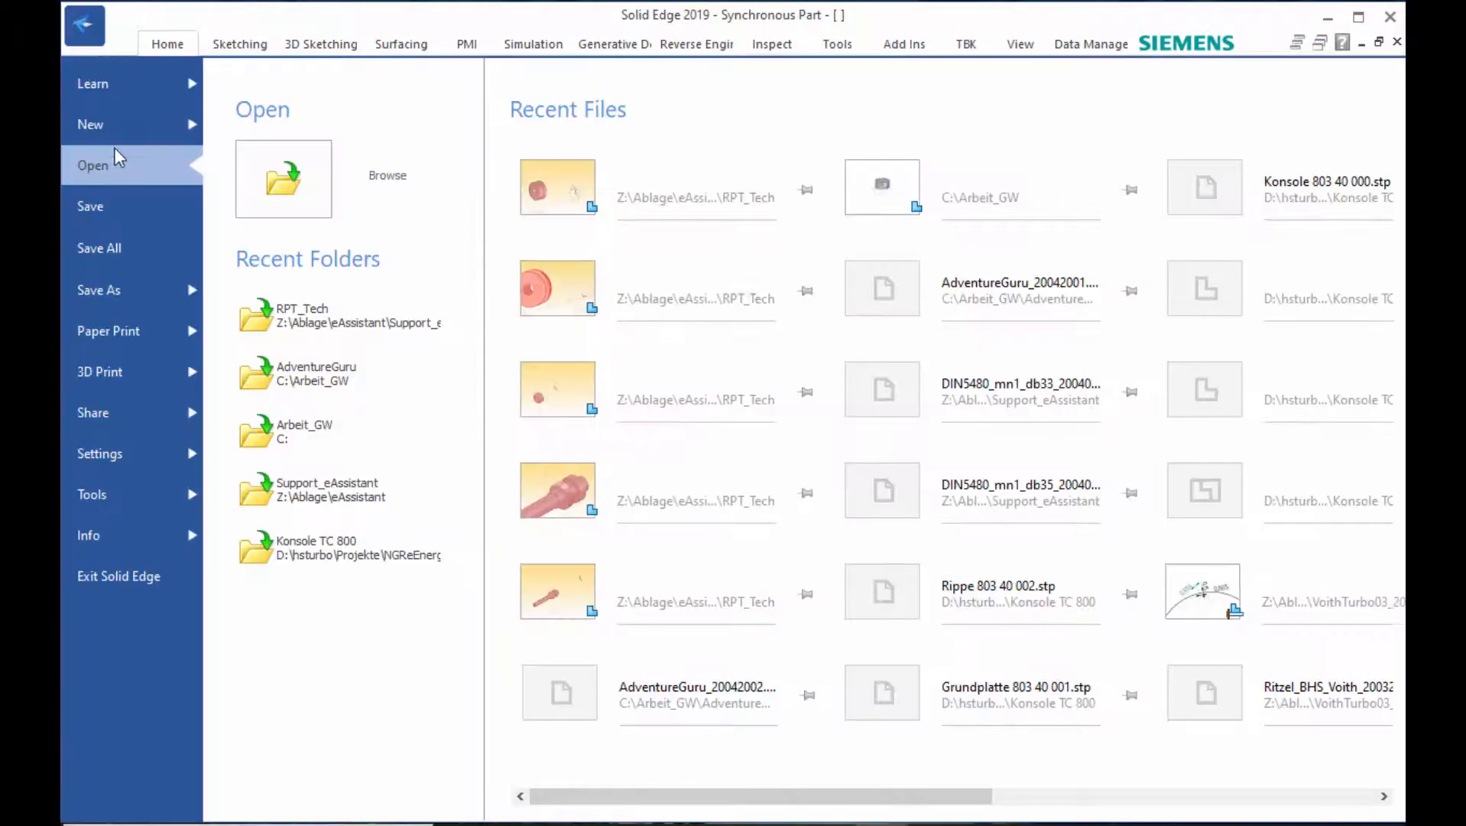
pyautogui.click(111, 136)
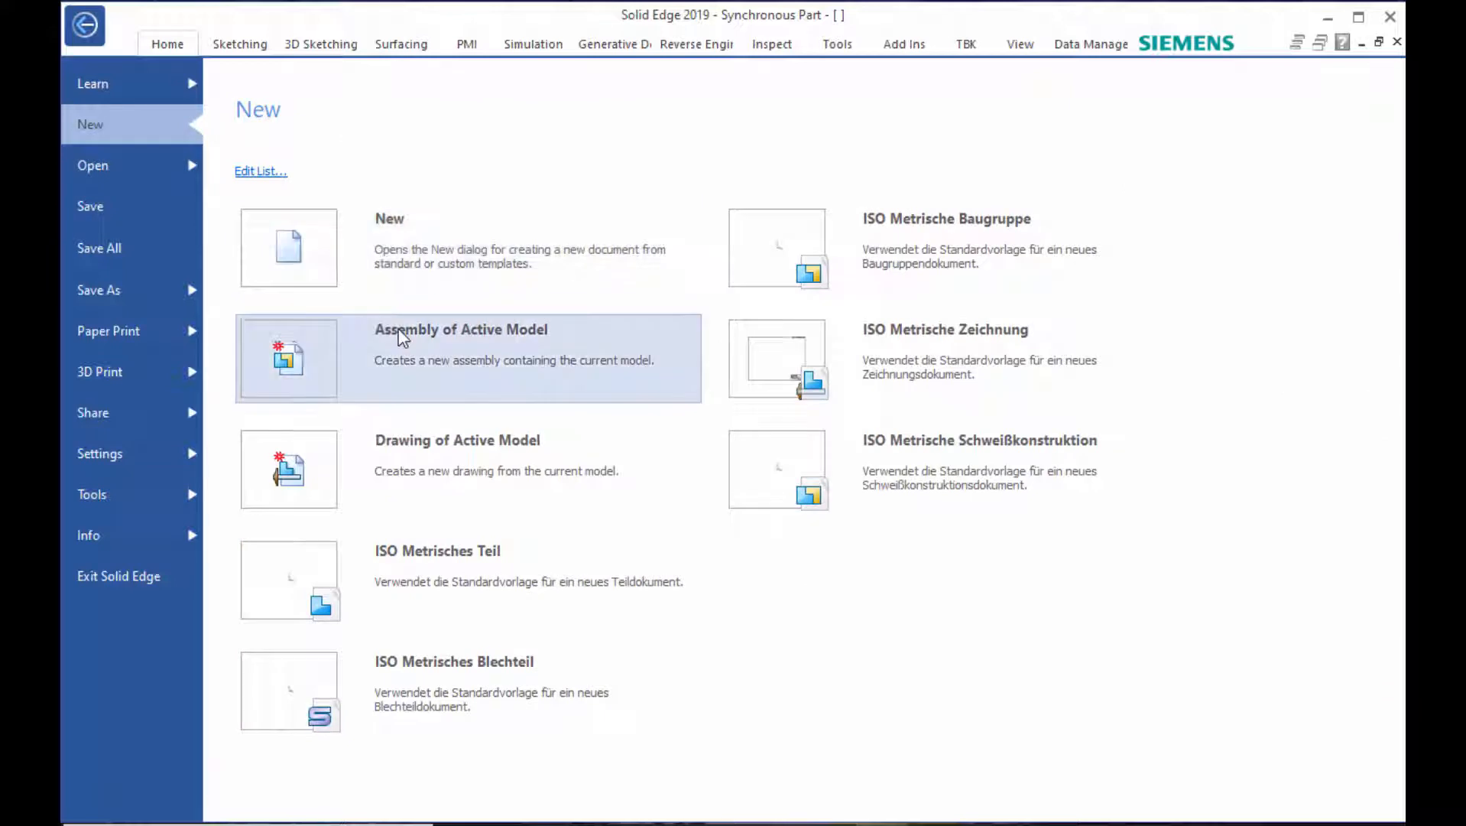
pyautogui.click(393, 549)
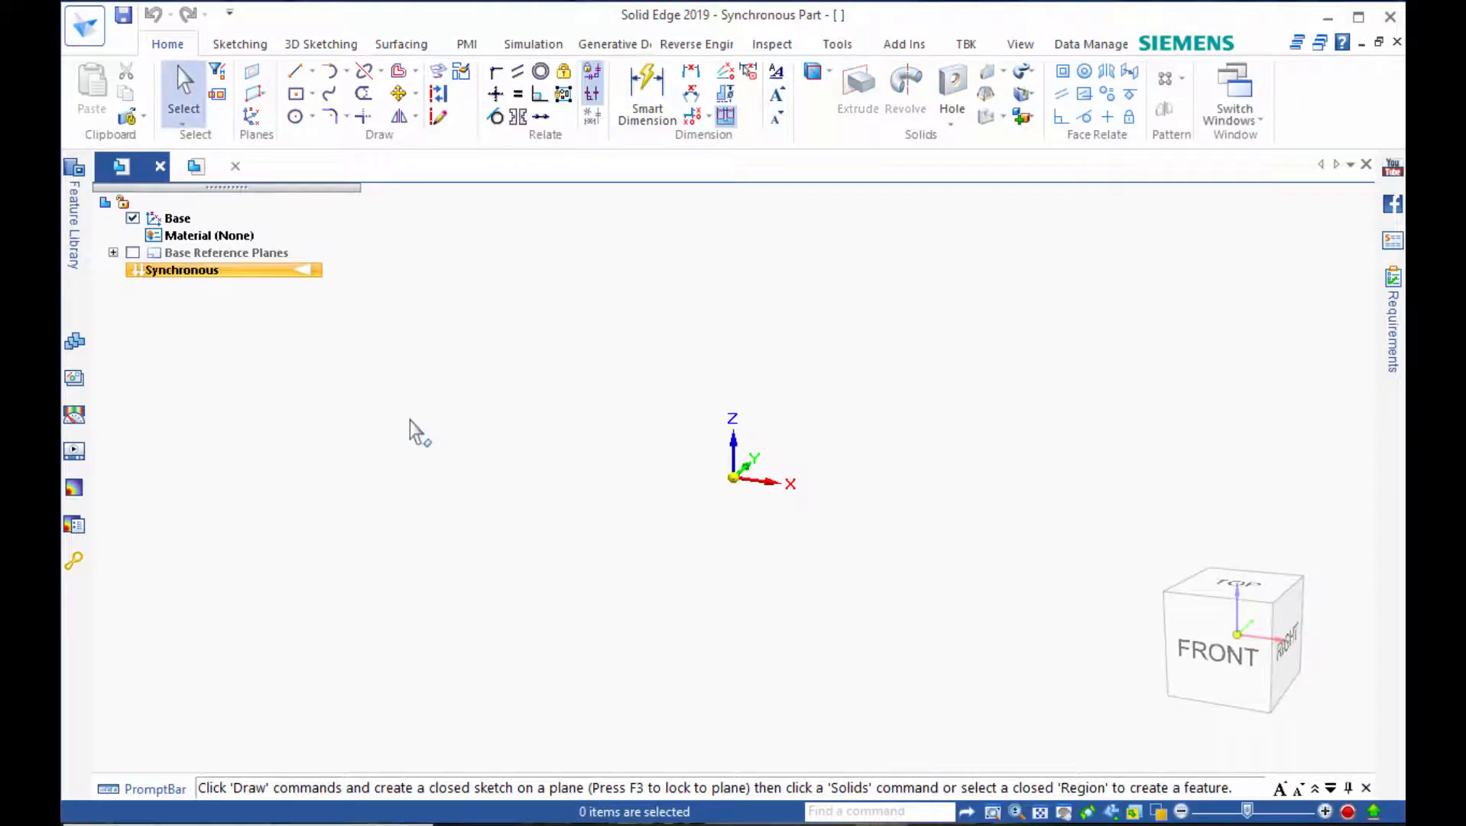
pyautogui.rightClick(305, 270)
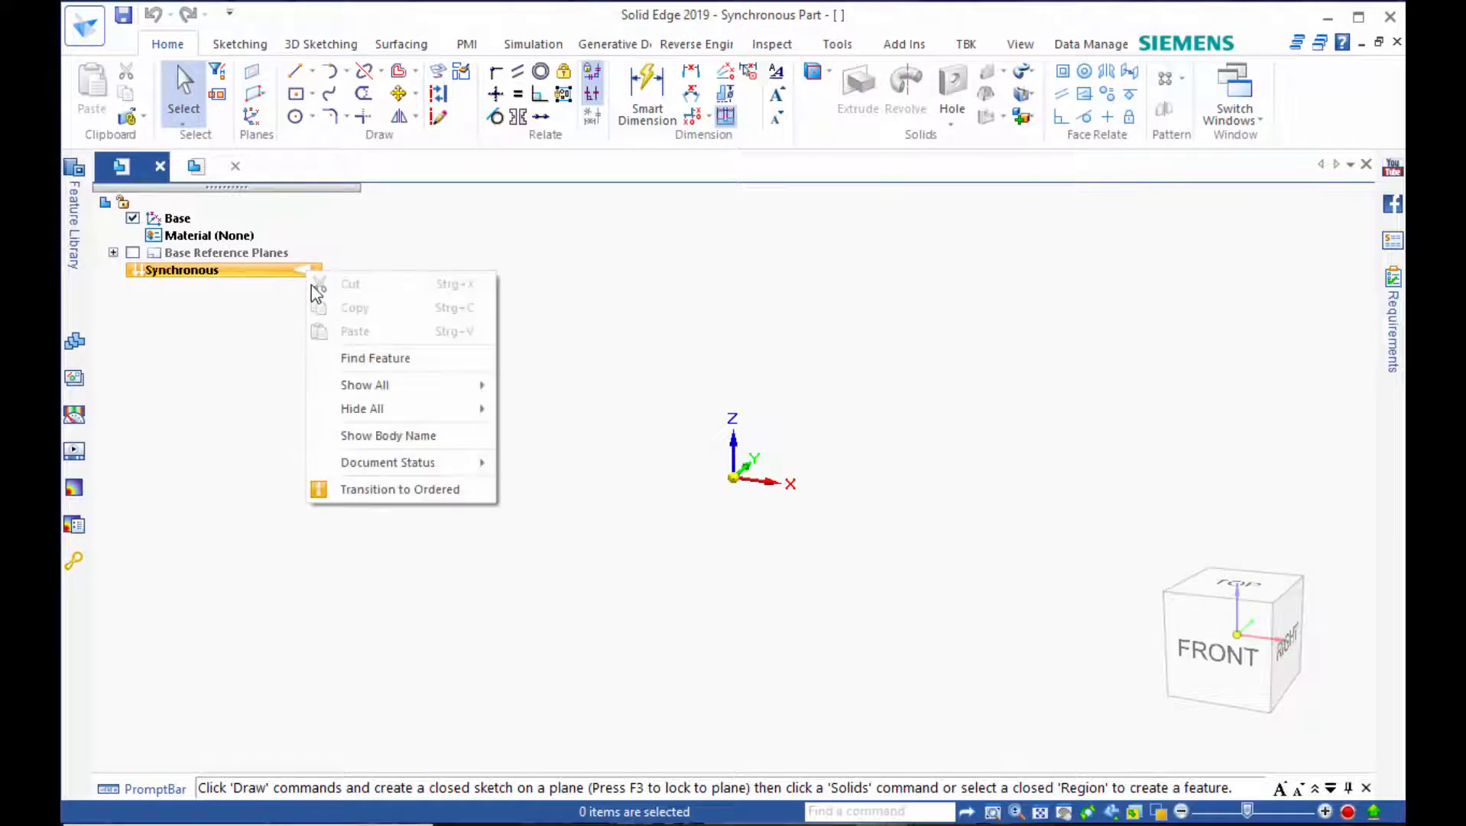
pyautogui.click(383, 490)
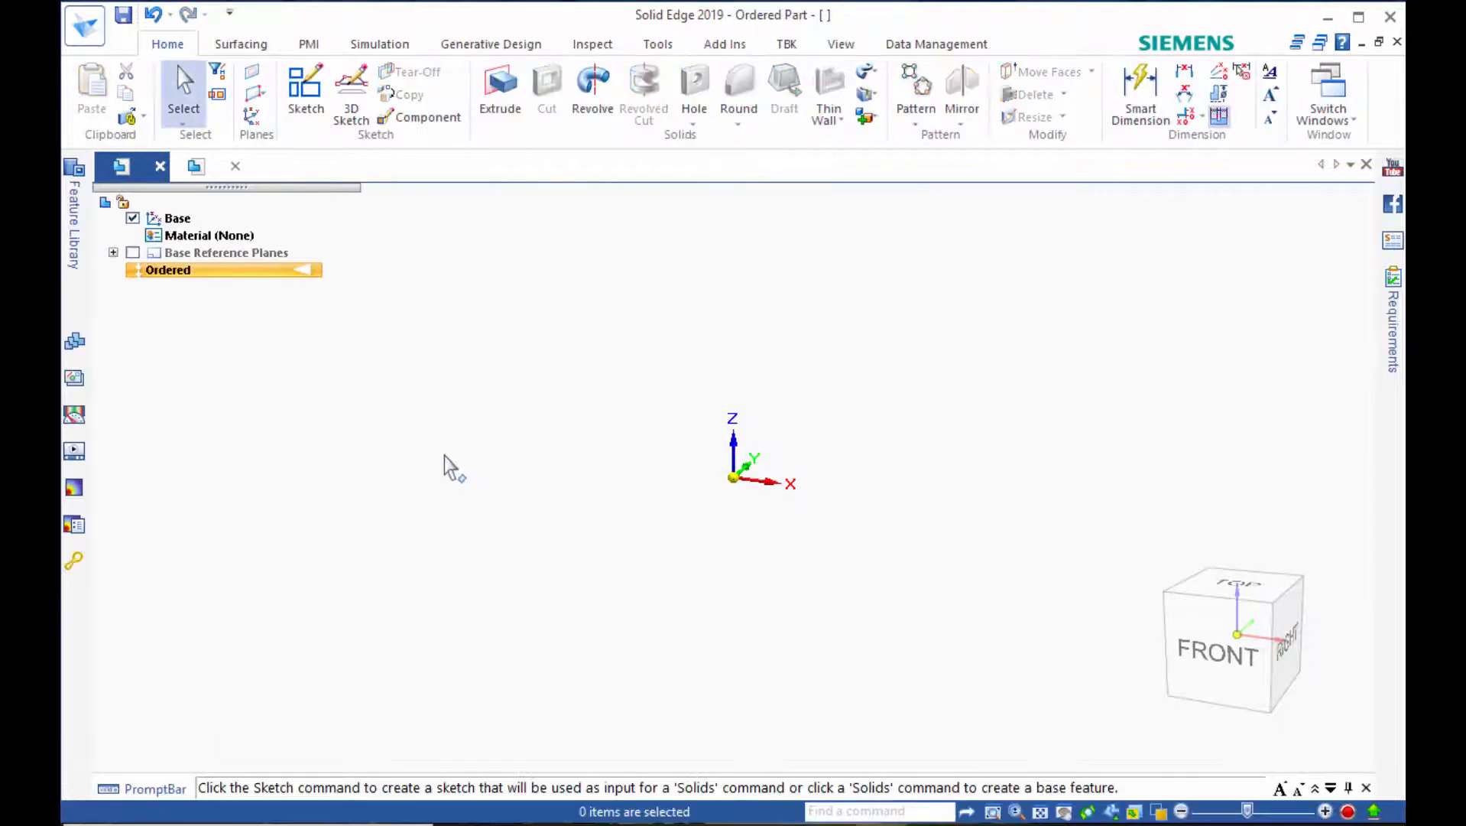
# Generate cylindrical gear 1 as a new TBK part in the ordered part document.
pyautogui.click(787, 43)
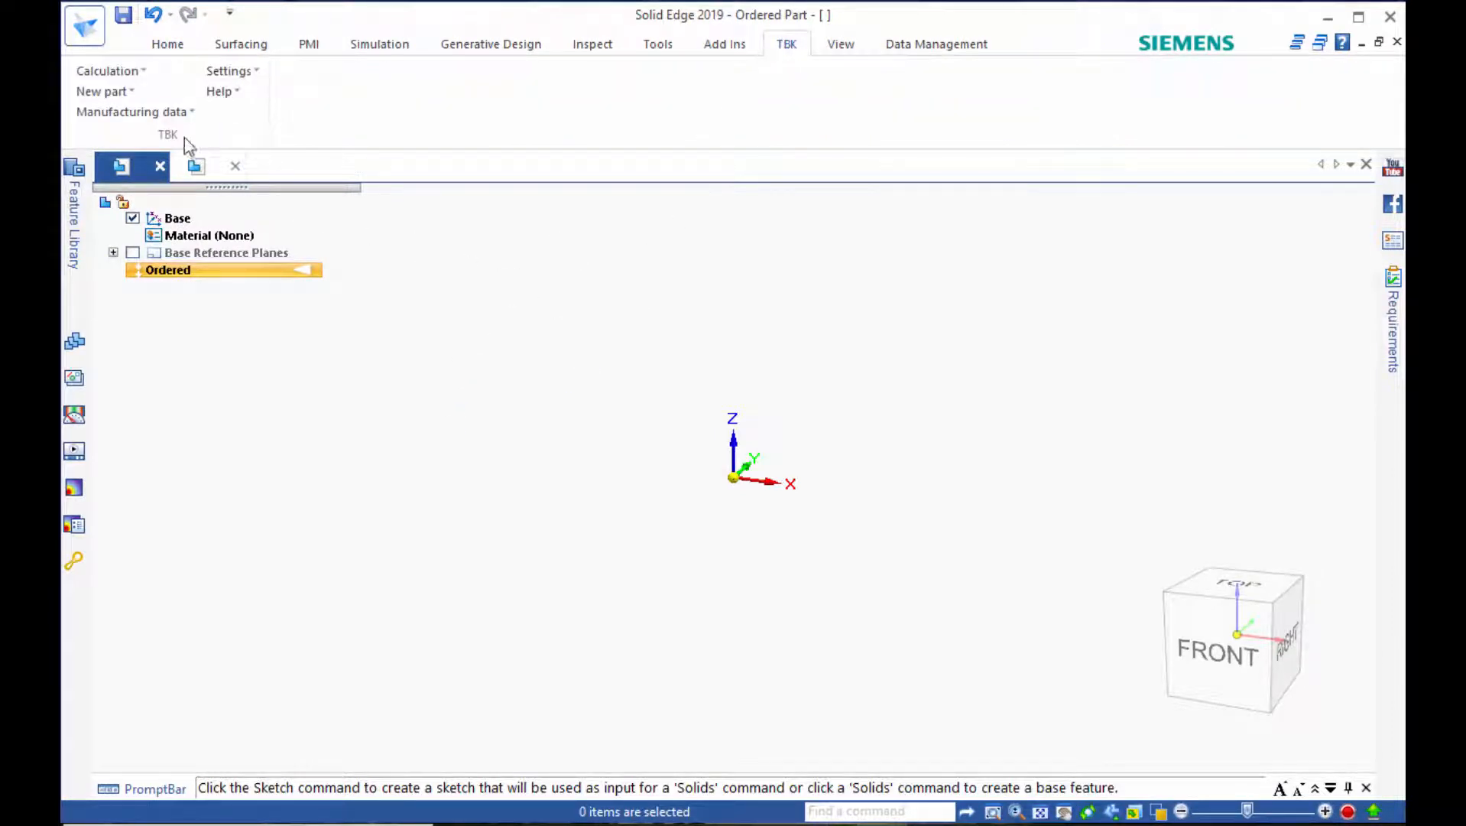
pyautogui.click(114, 97)
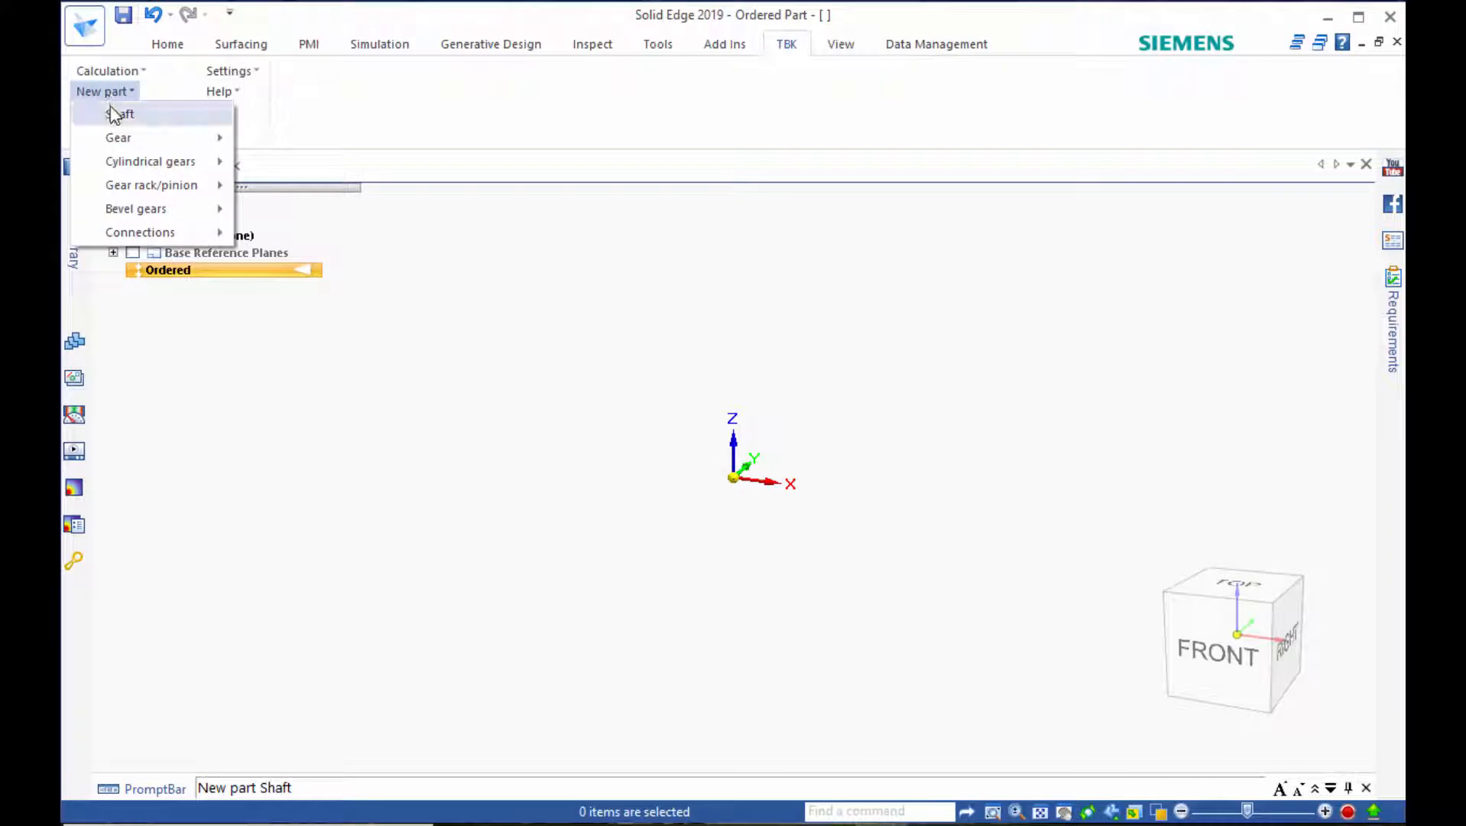
pyautogui.moveTo(165, 167)
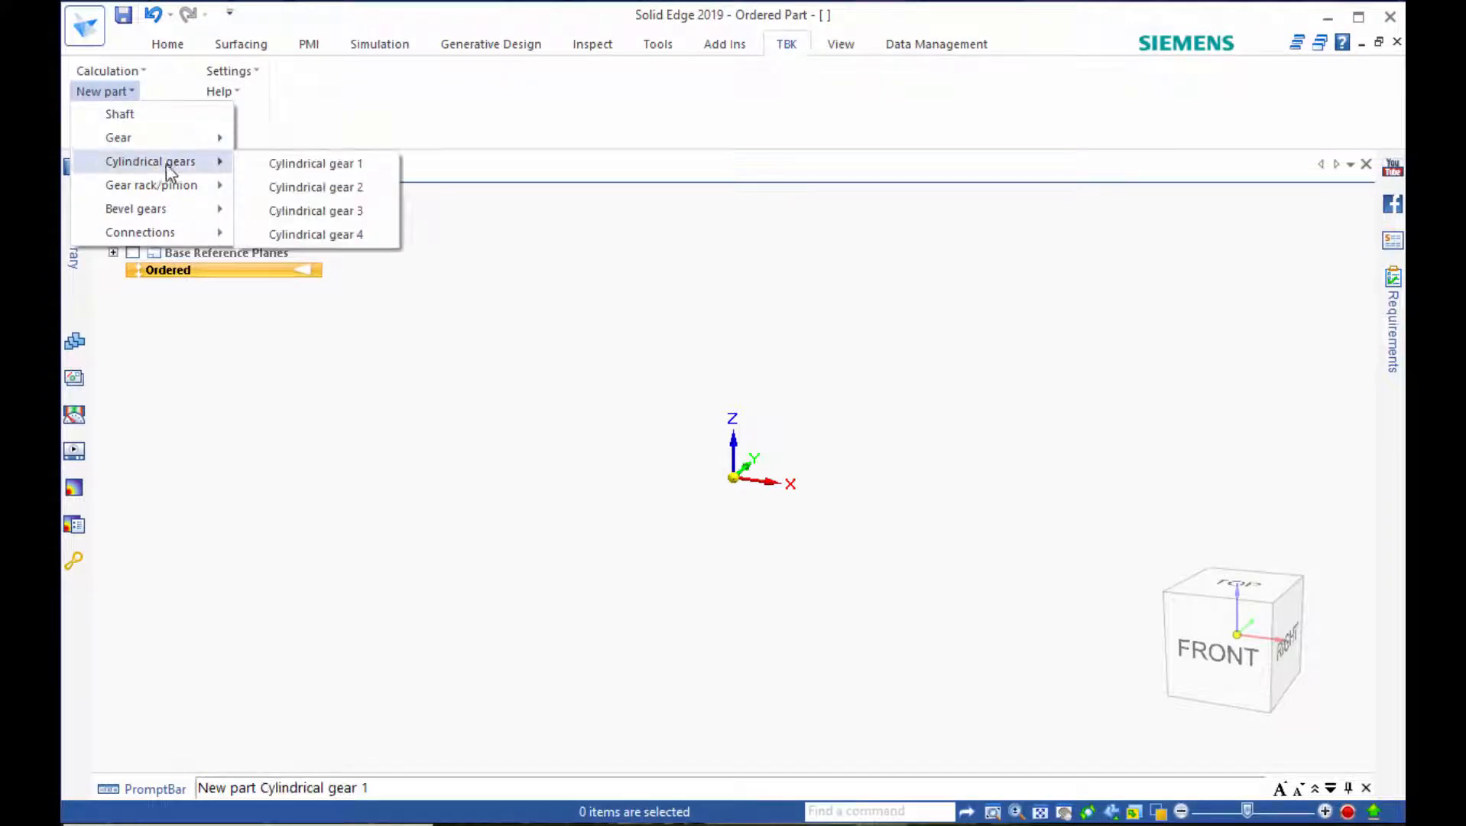
pyautogui.click(322, 165)
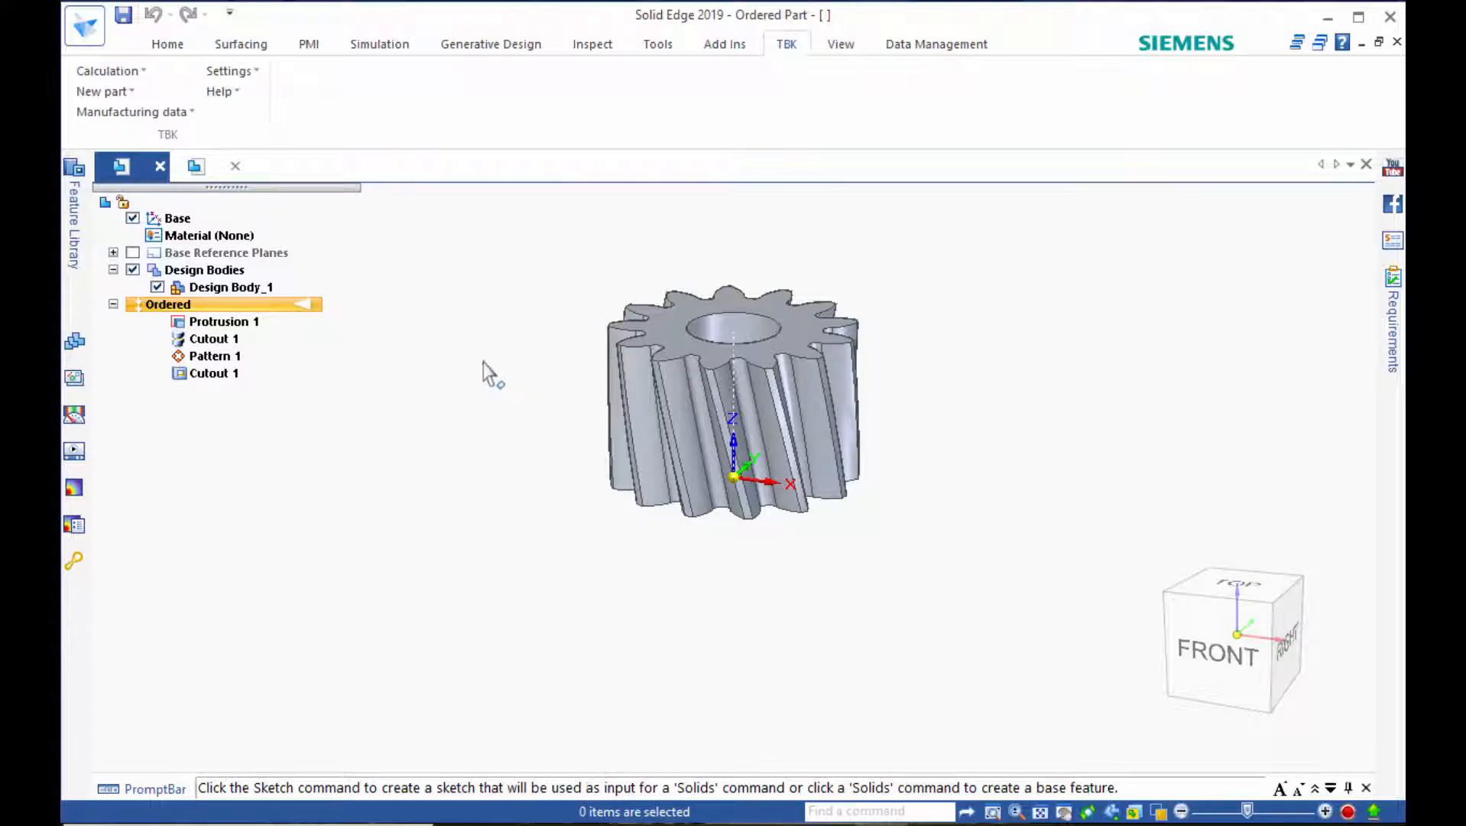
# Switch to the TBK calculation and close it.
pyautogui.moveTo(710, 824)
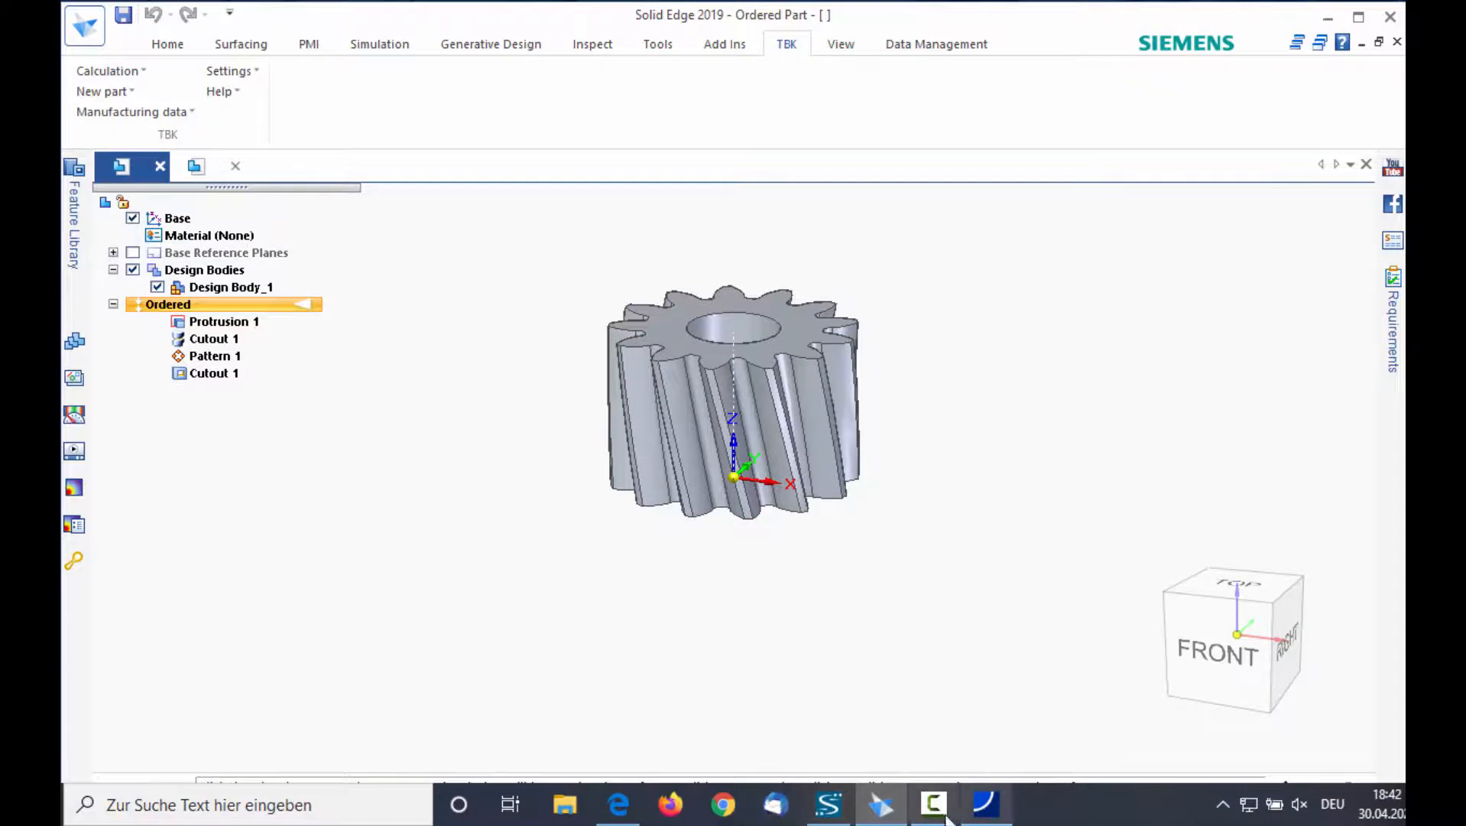
pyautogui.click(985, 803)
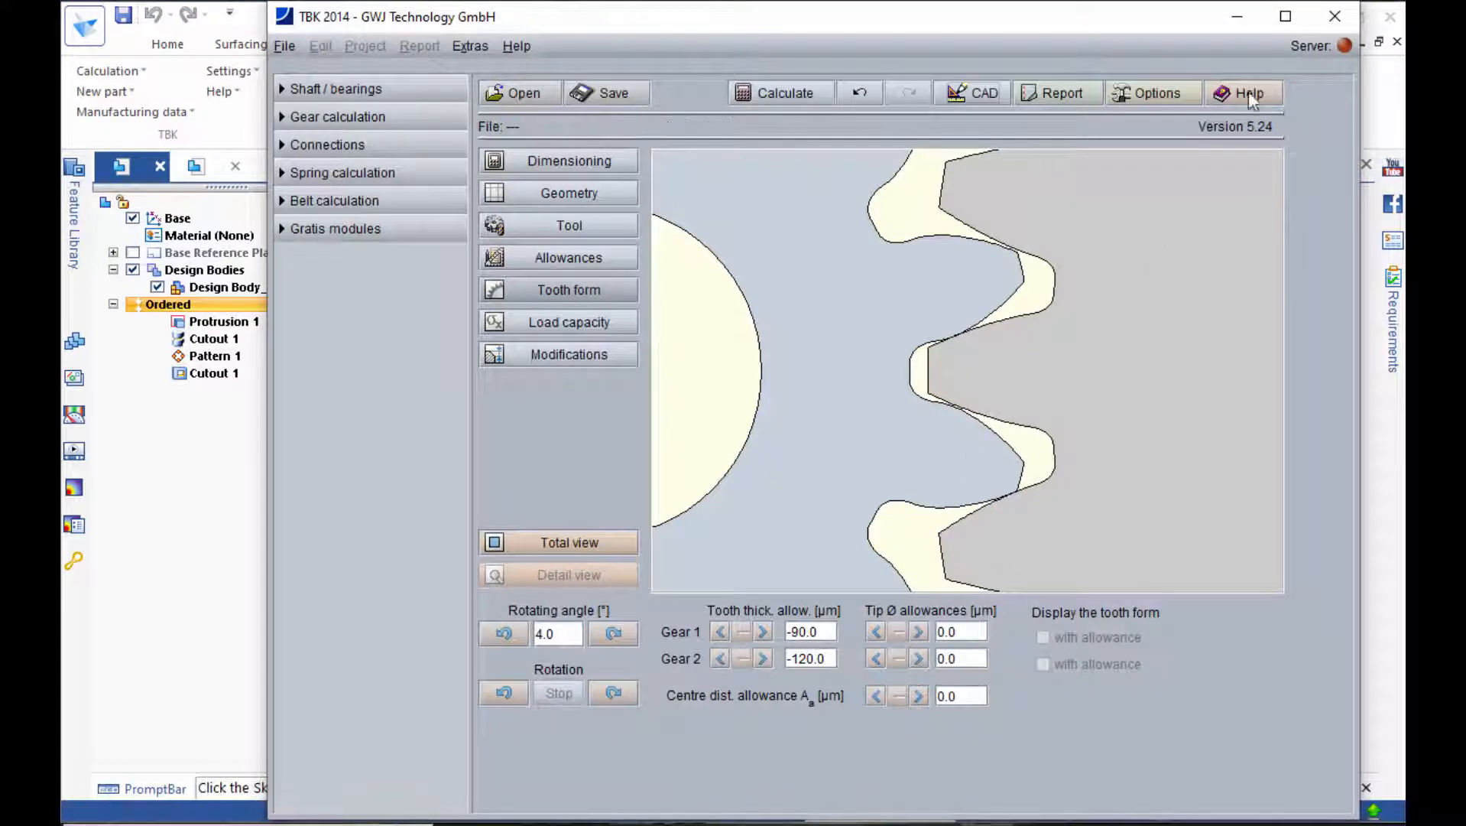
pyautogui.click(1335, 16)
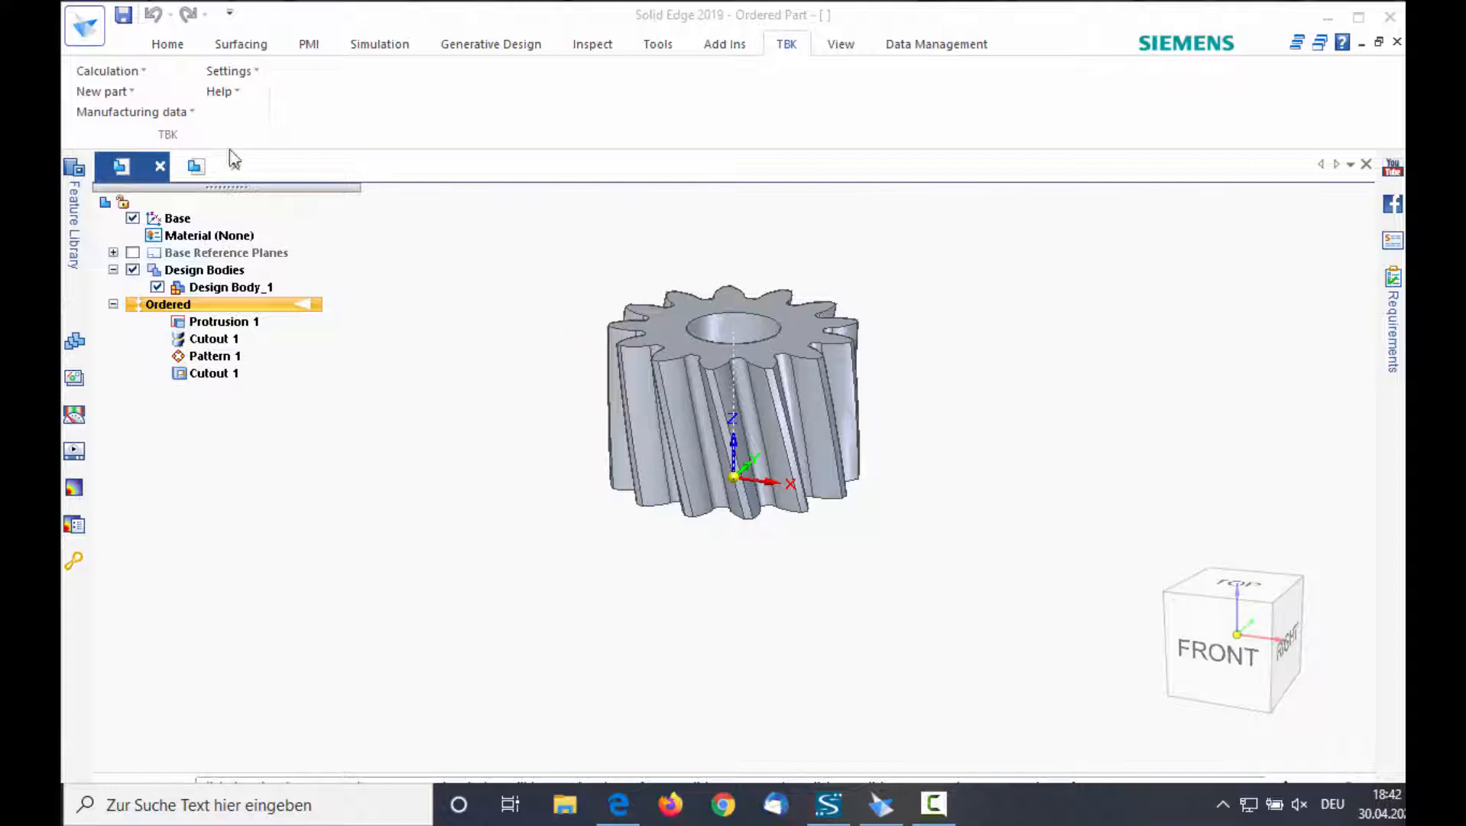
# Start a cylindrical gear pair calculation from Solid Edge and load the calculation stored with the active part.
pyautogui.click(103, 71)
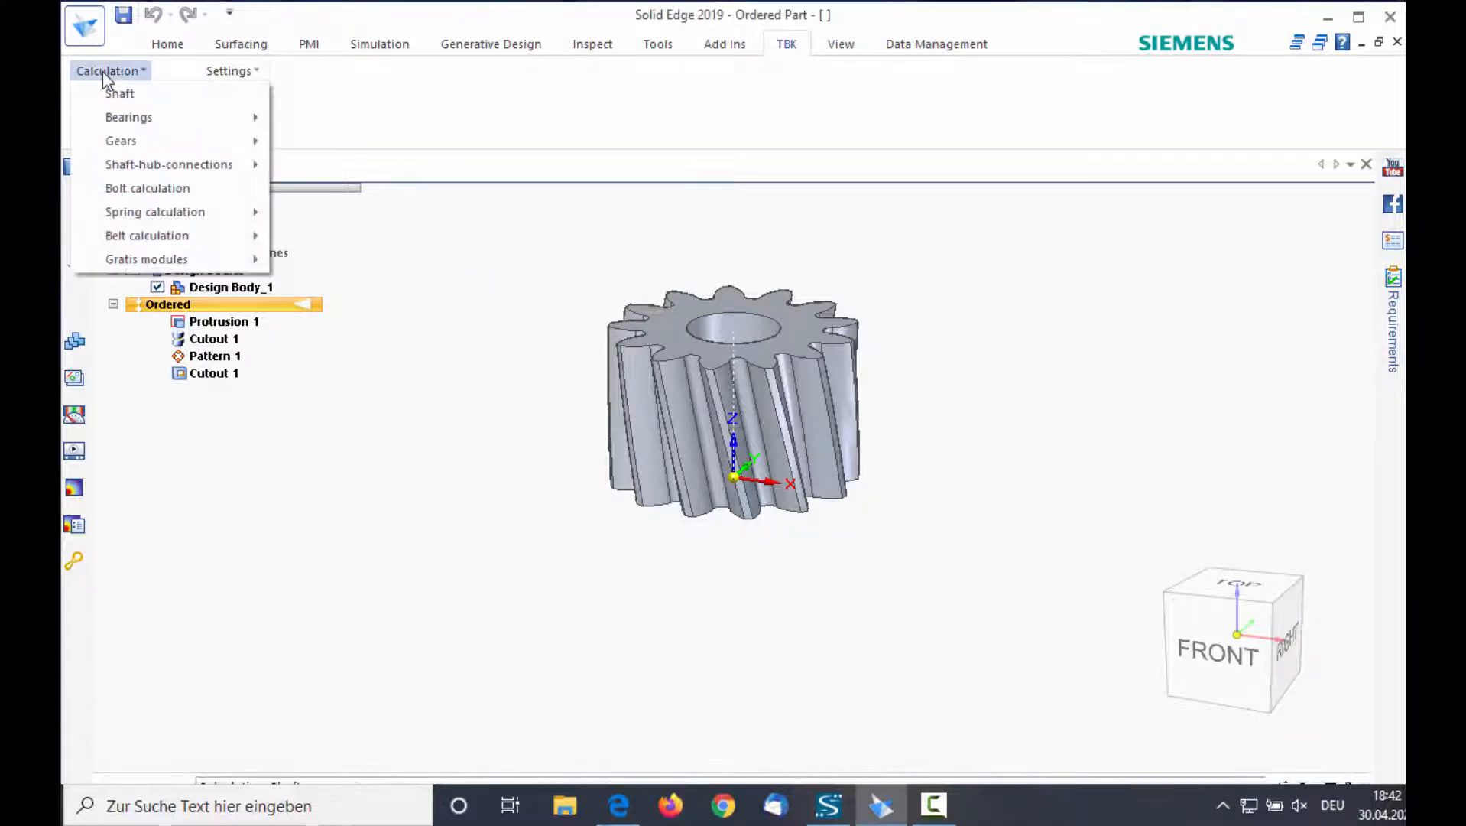
pyautogui.moveTo(111, 143)
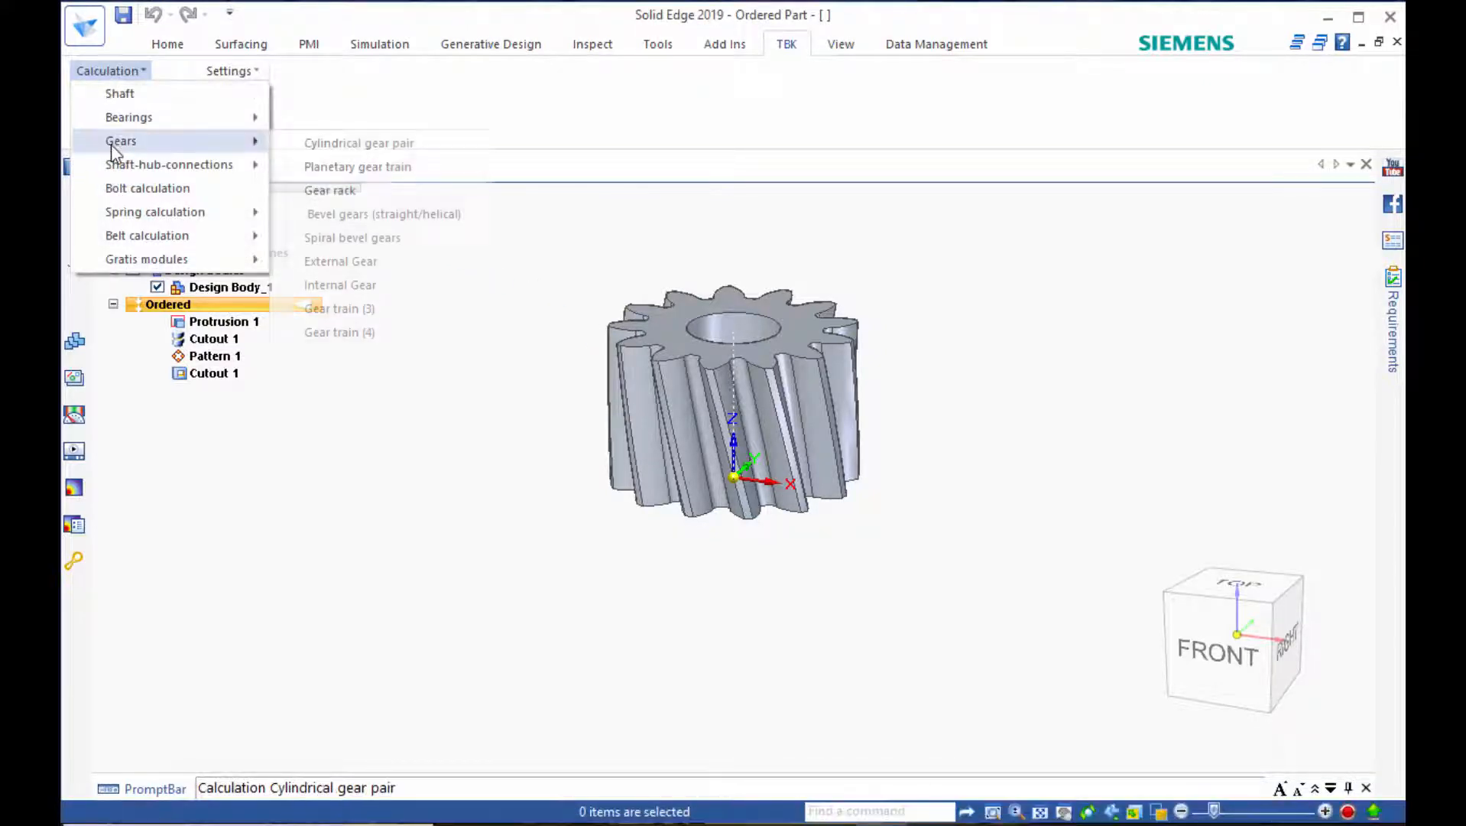
pyautogui.click(358, 146)
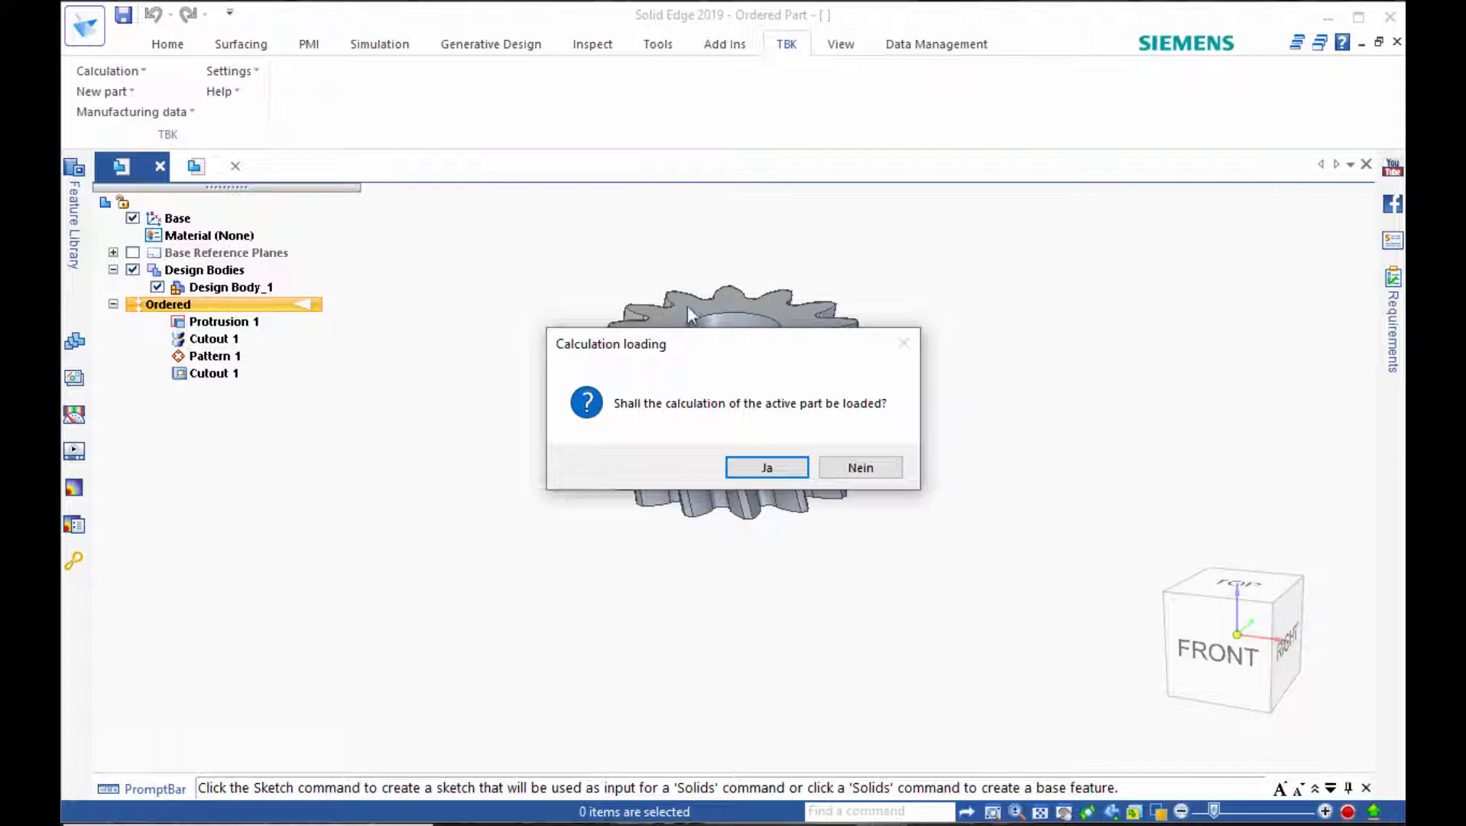
pyautogui.click(740, 468)
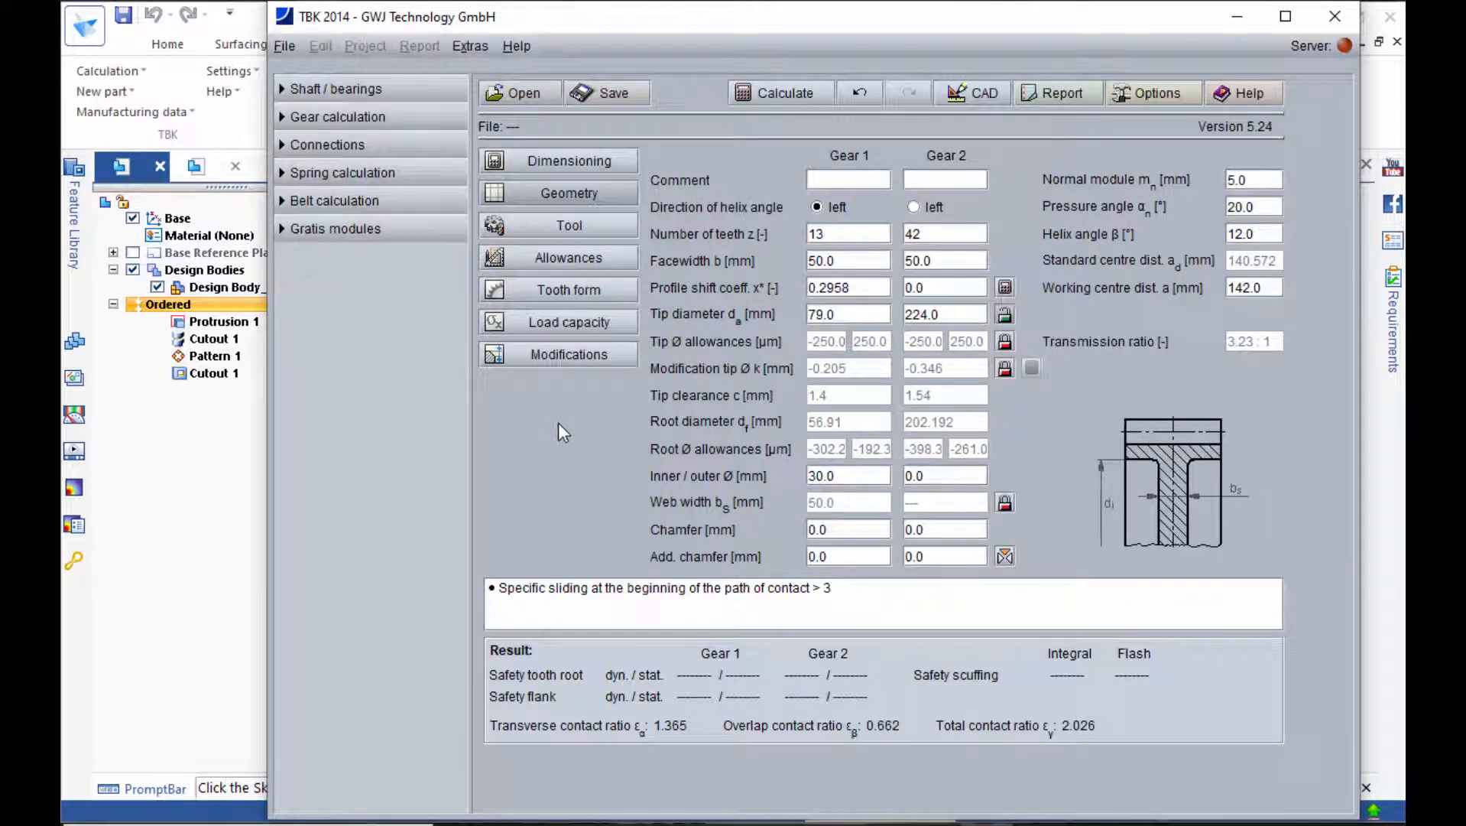
# Set gear 1's number of teeth to 5.
pyautogui.click(854, 233)
pyautogui.press('BackSpace')
pyautogui.press('BackSpace')
pyautogui.write('5')
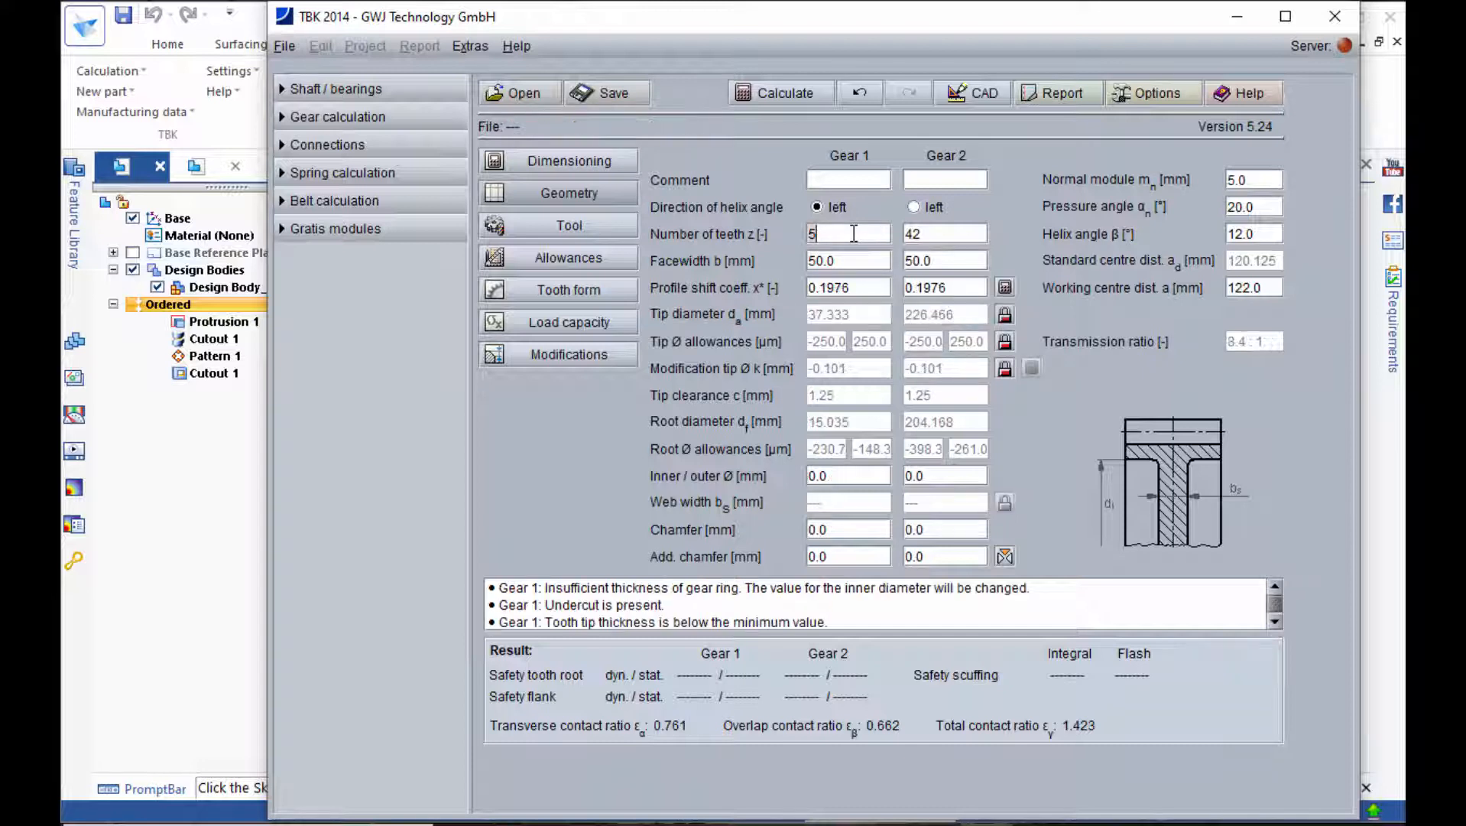
# Set the facewidth of both gears to 100 mm.
pyautogui.doubleClick(868, 261)
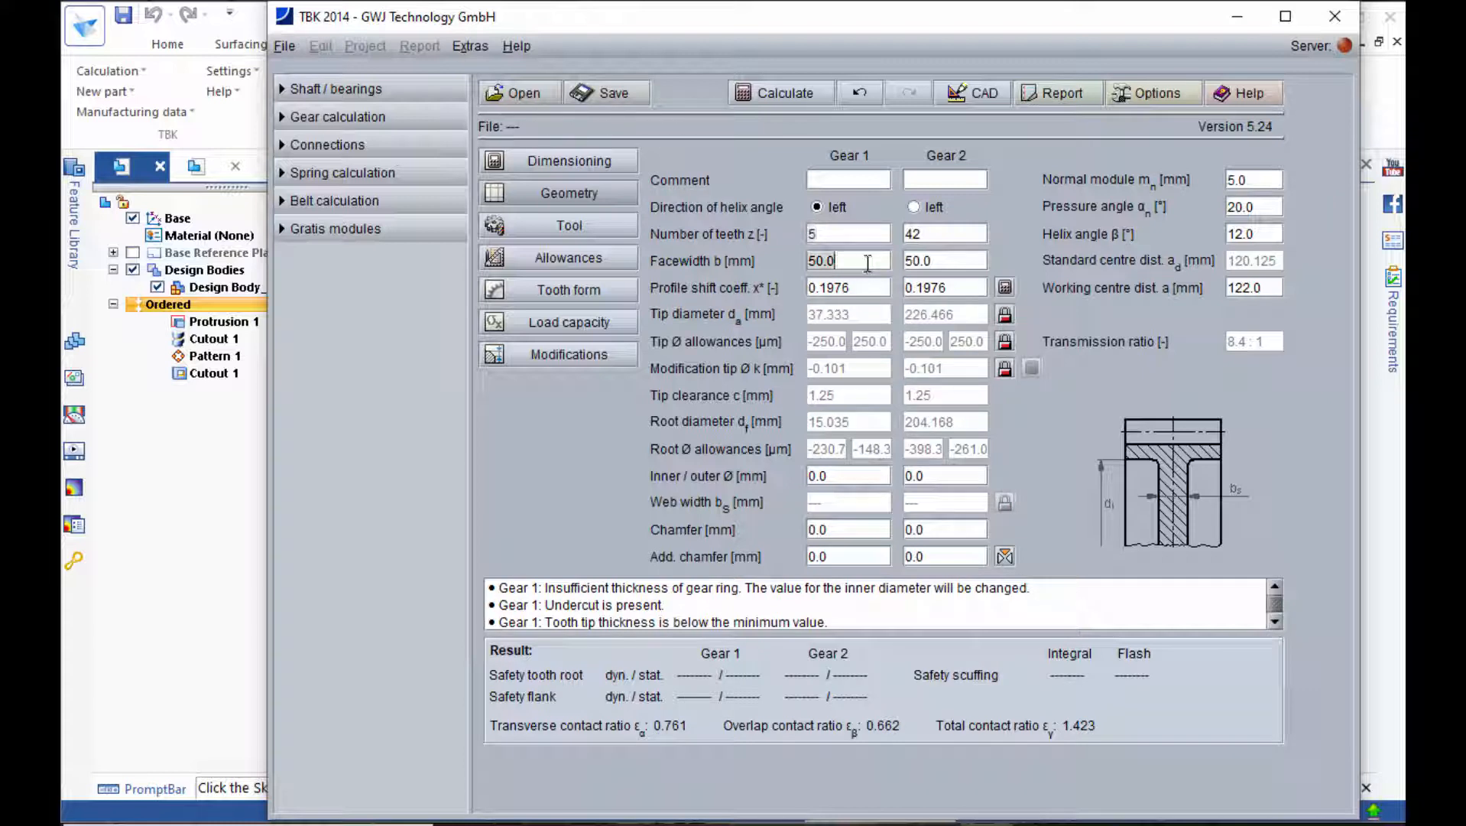
pyautogui.write('100.0')
pyautogui.doubleClick(969, 260)
pyautogui.write('100')
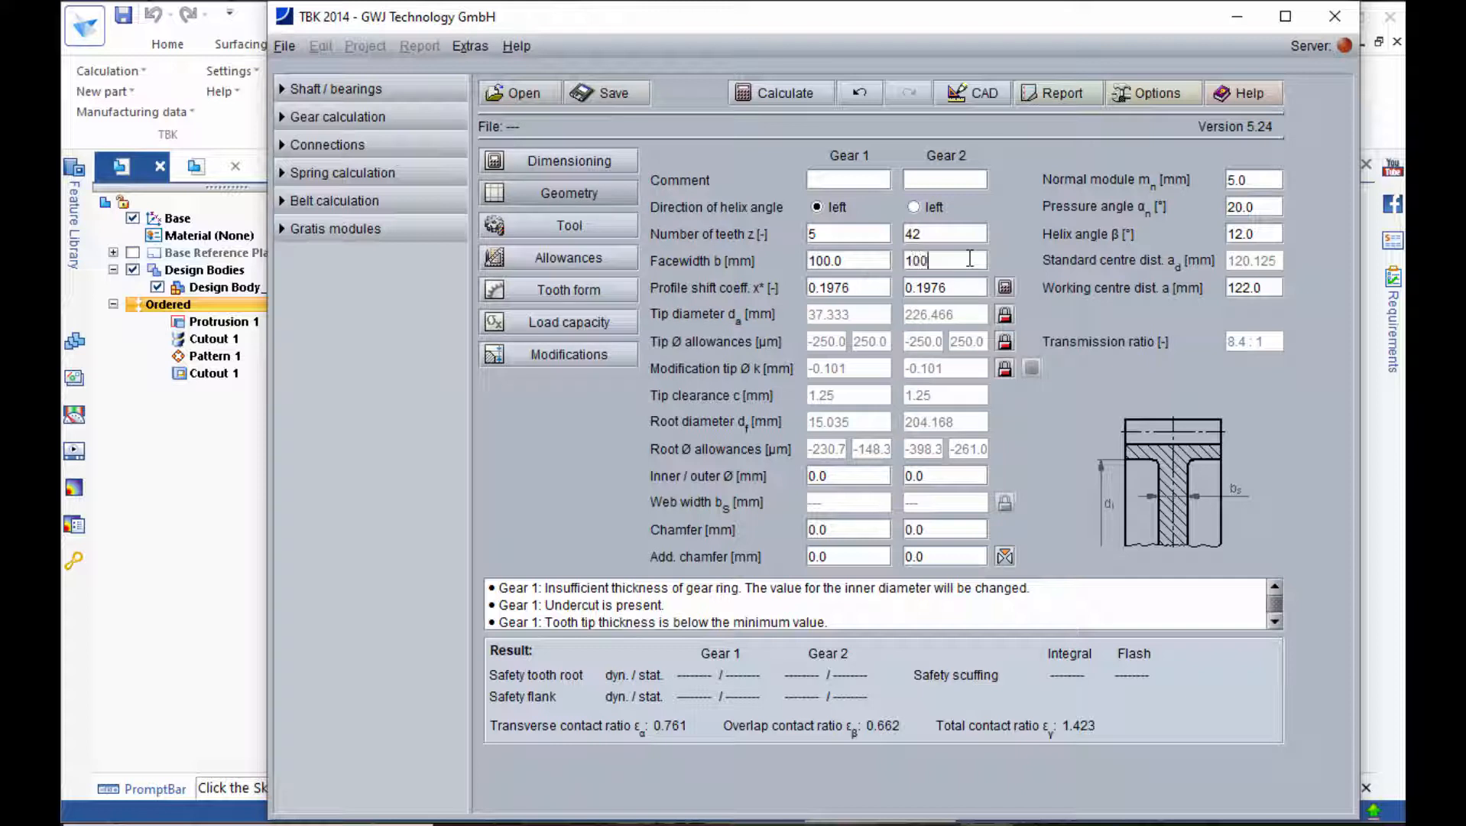
pyautogui.write('.0')
# Set the gear pair's helix angle to 25°.
pyautogui.click(1266, 235)
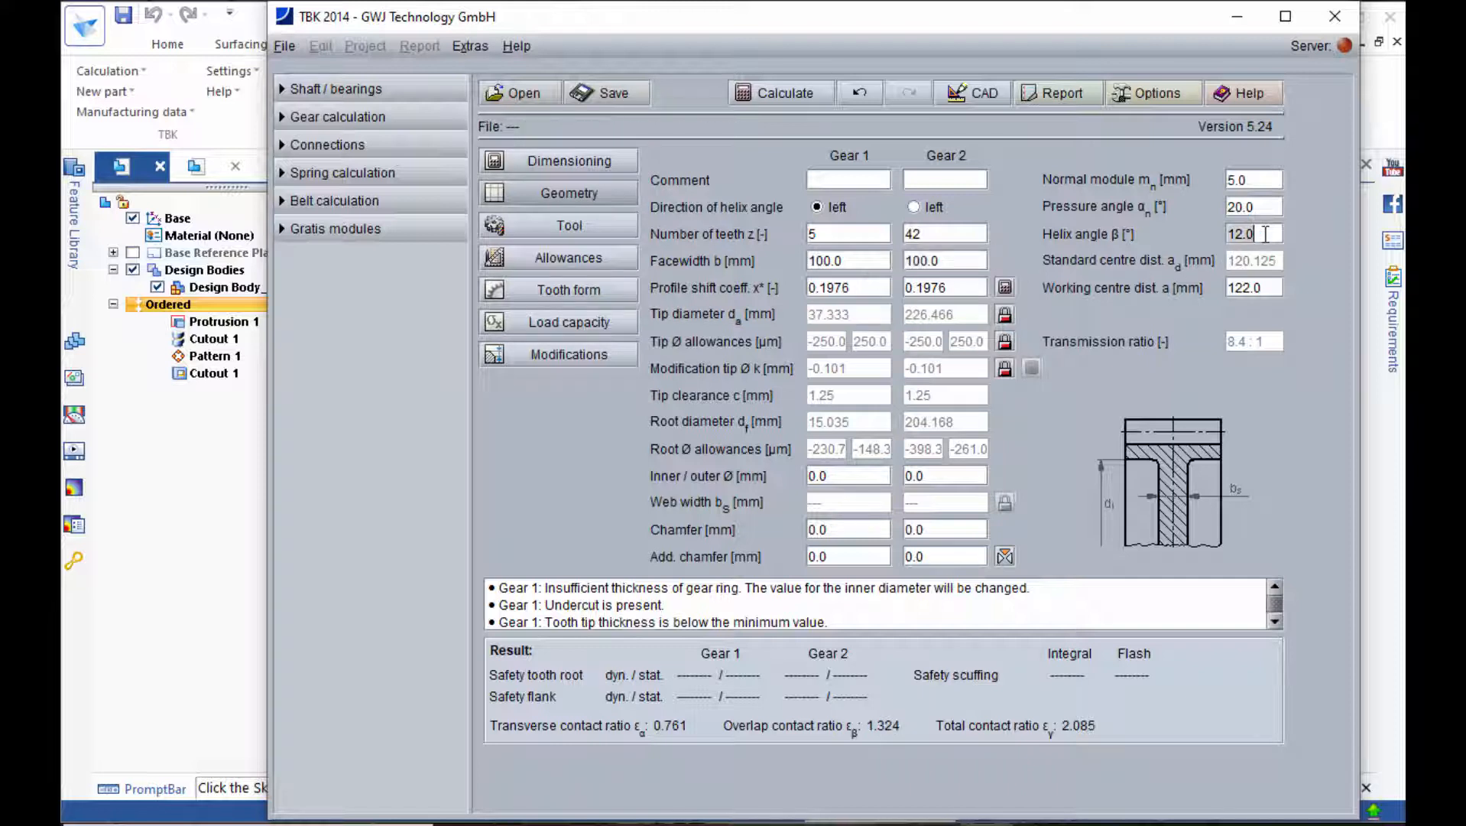
pyautogui.press('BackSpace')
pyautogui.press('BackSpace')
pyautogui.press('BackSpace')
pyautogui.press('BackSpace')
pyautogui.write('25.0')
pyautogui.press('Return')
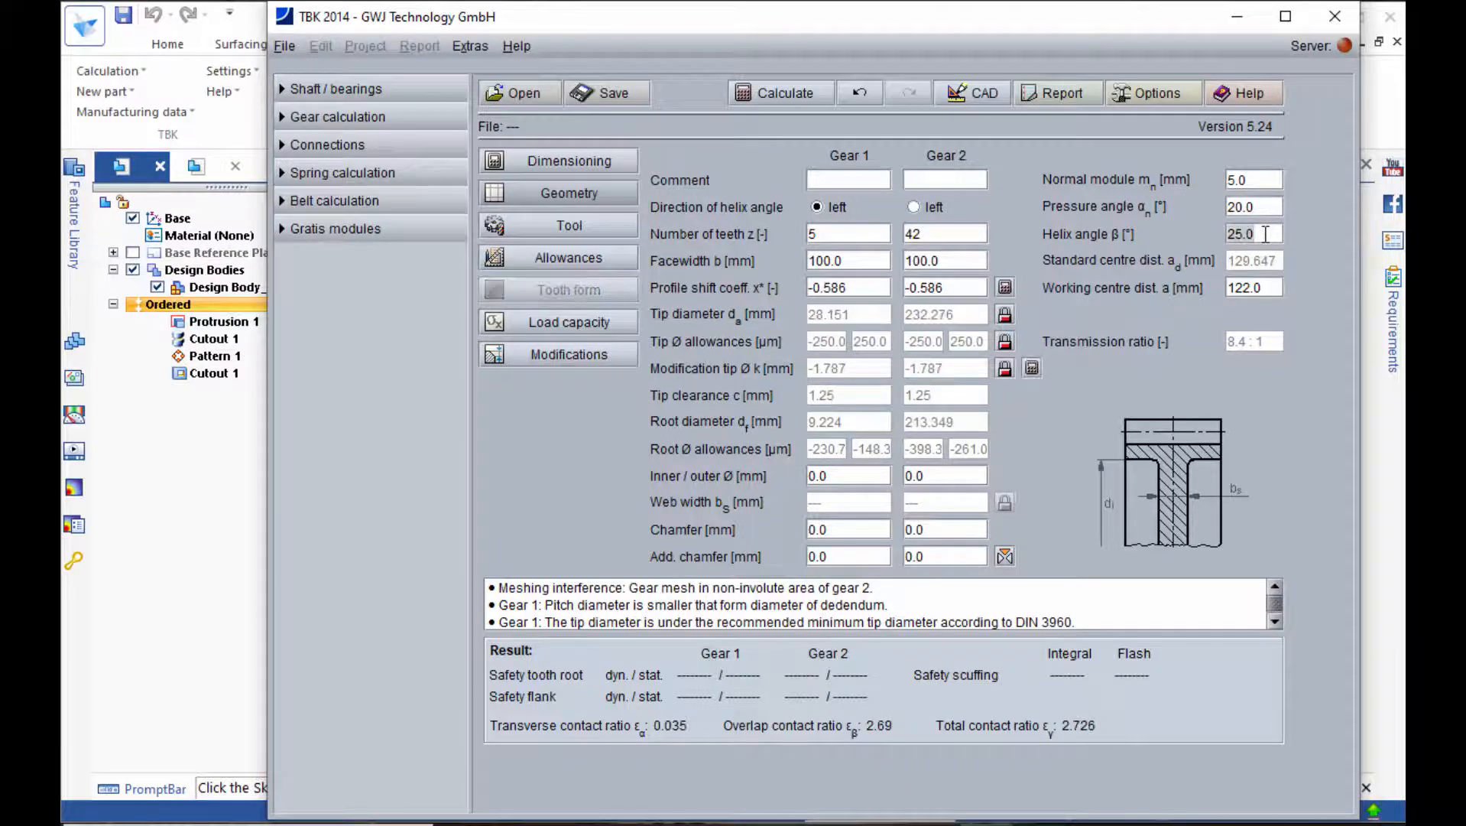
# Set the working centre distance to 132 mm.
pyautogui.click(1272, 283)
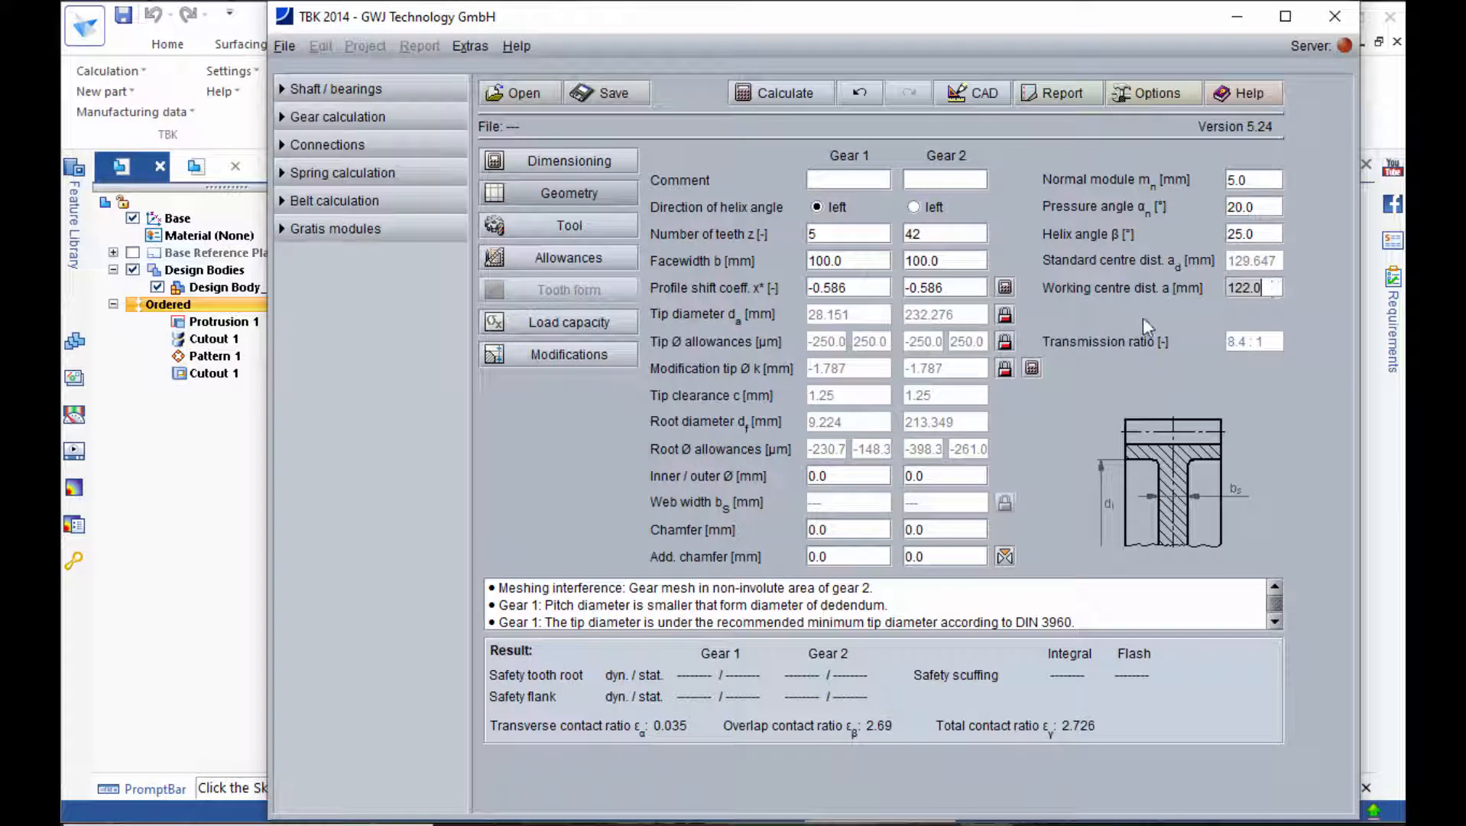
pyautogui.press('BackSpace')
pyautogui.press('BackSpace')
pyautogui.press('BackSpace')
pyautogui.press('BackSpace')
pyautogui.press('BackSpace')
pyautogui.write('132.0')
pyautogui.press('Return')
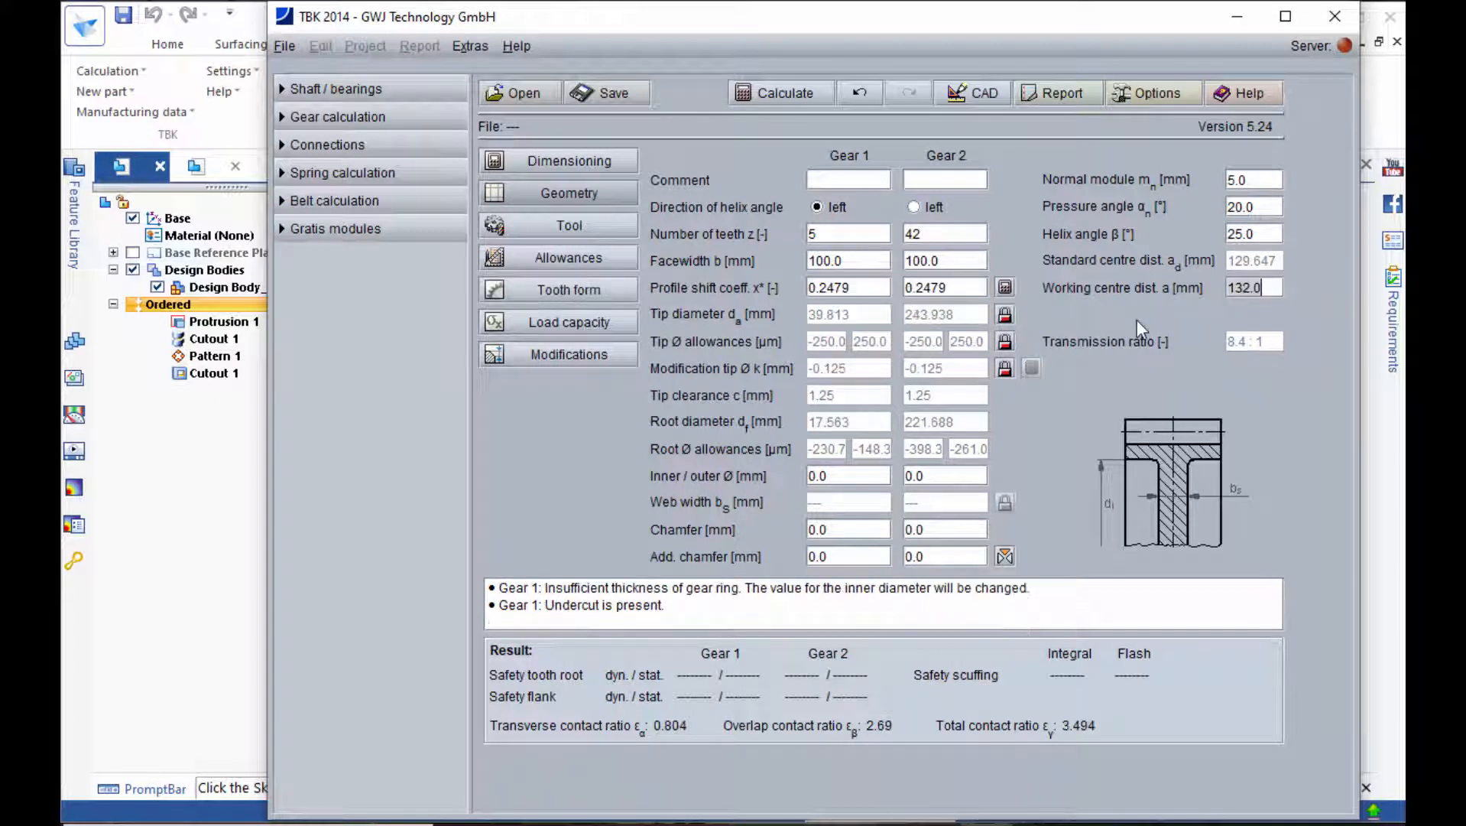
# Set gear 2's profile shift coefficient to 0 and inspect the resulting tooth form in the detail view.
pyautogui.doubleClick(968, 286)
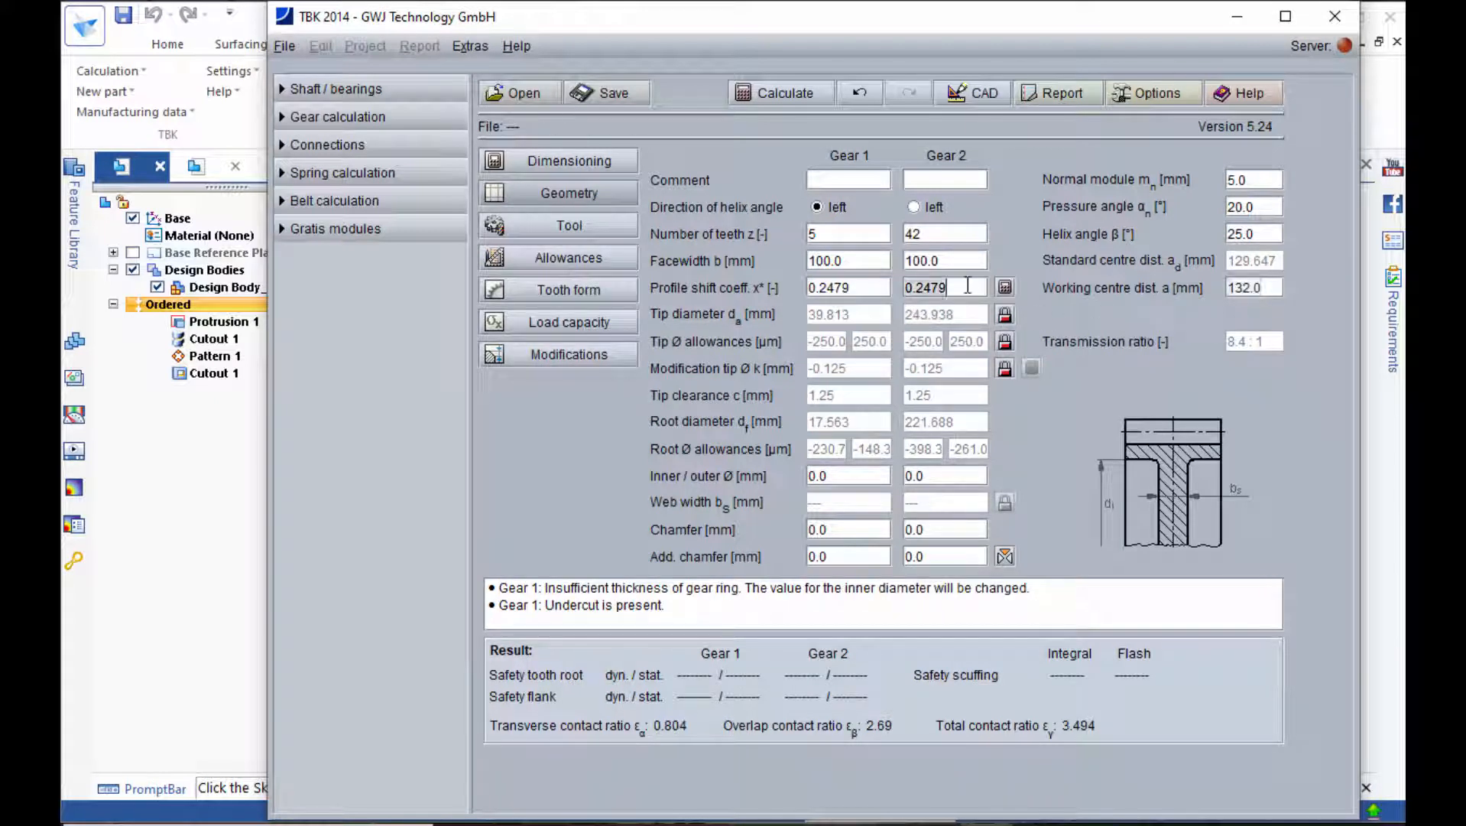
pyautogui.write('0.0')
pyautogui.press('Return')
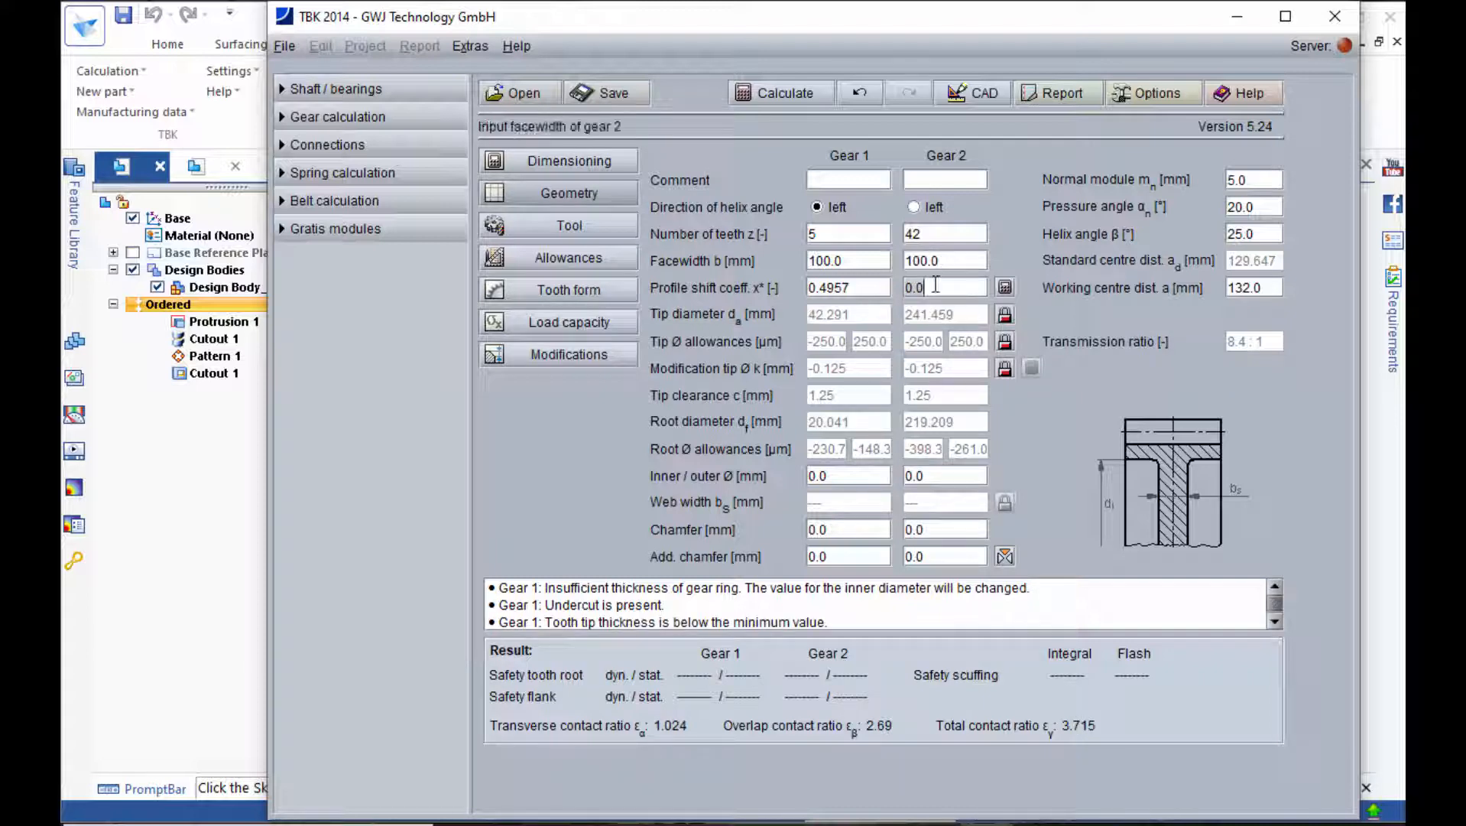
pyautogui.click(611, 292)
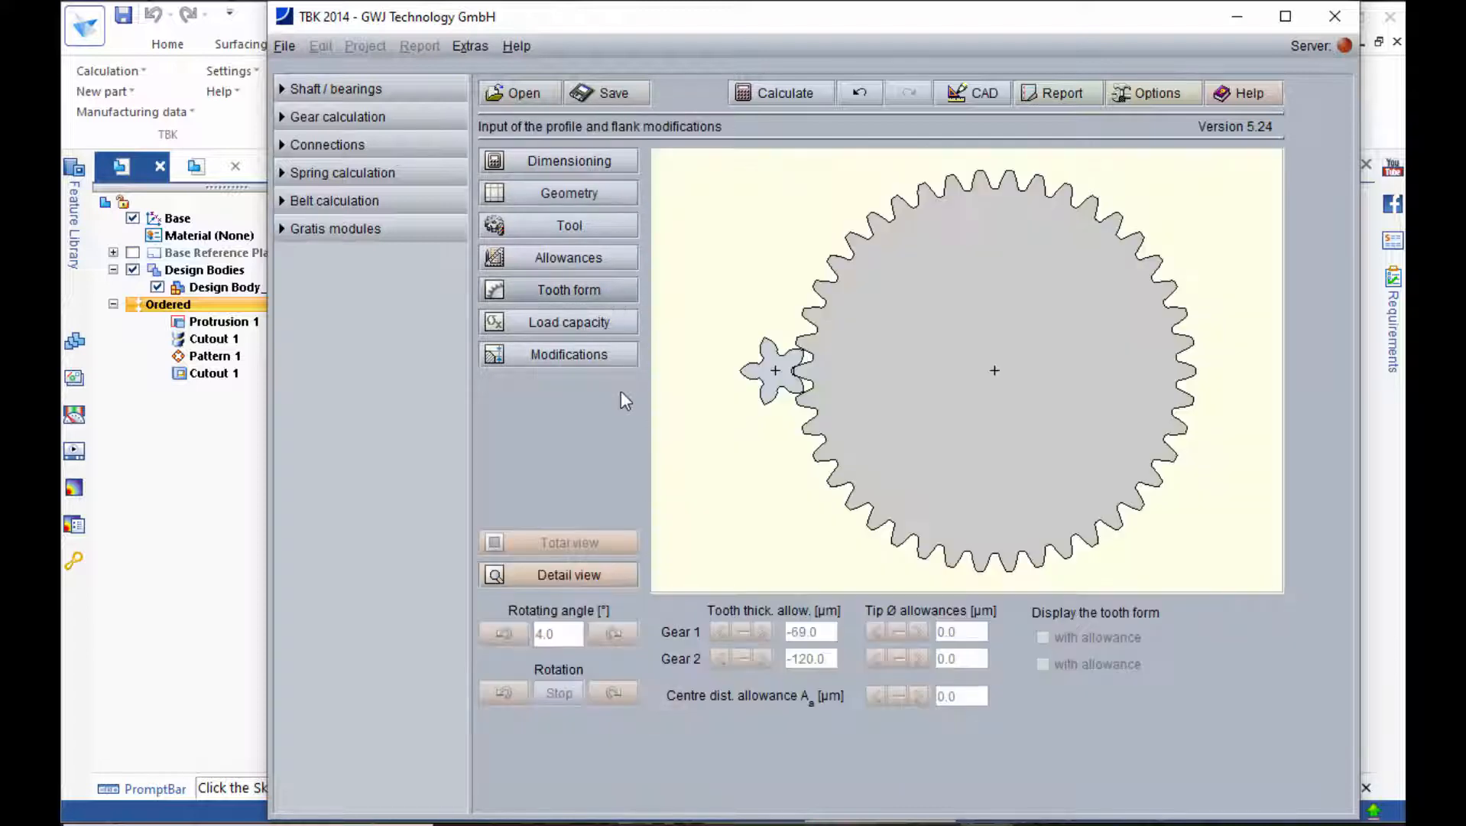
pyautogui.click(612, 570)
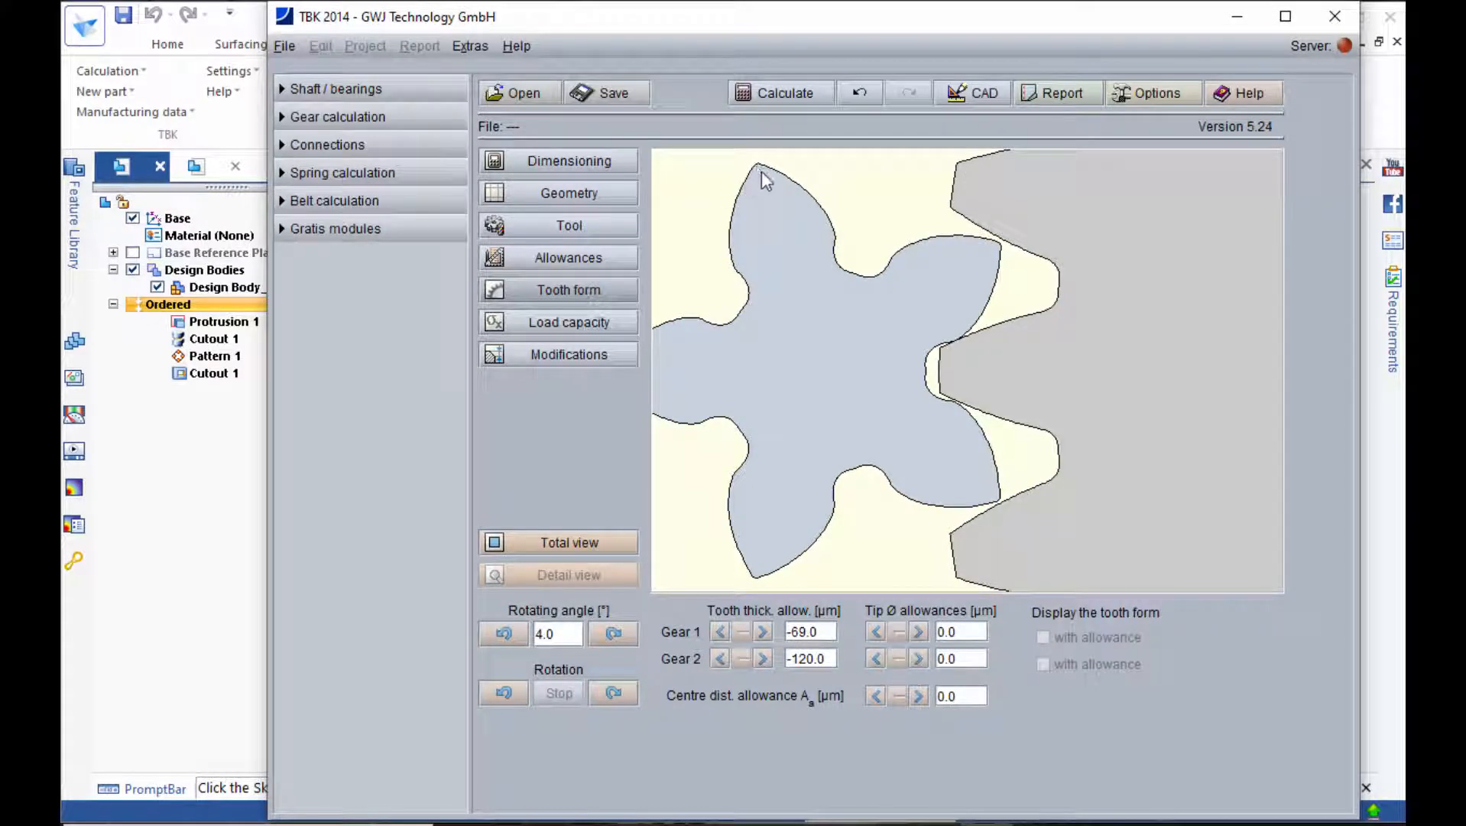
# Return to the geometry inputs, unlock the tip diameters, set gear 1's to 42 mm and display the tooth form.
pyautogui.click(621, 197)
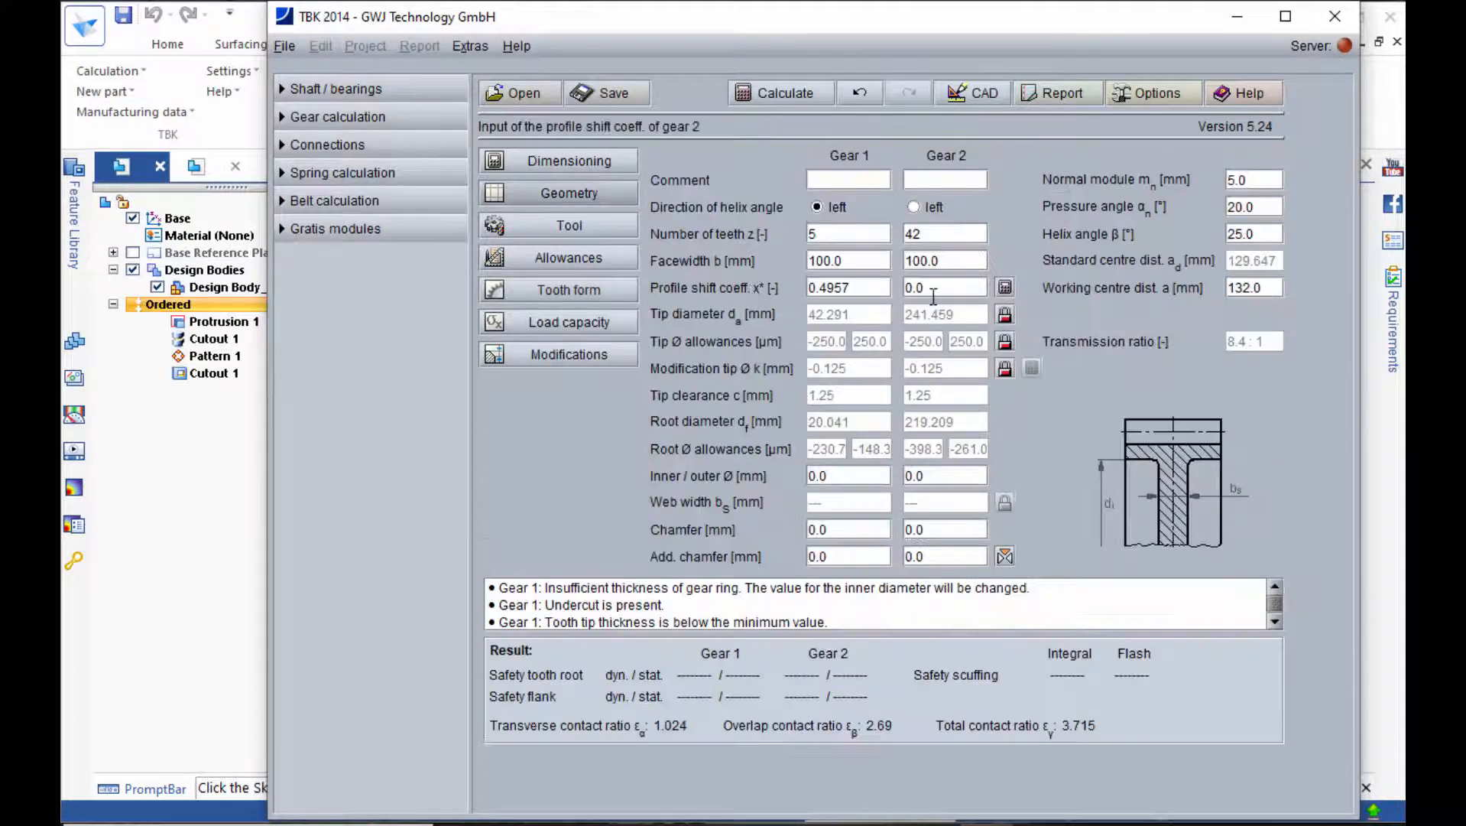
pyautogui.click(1007, 315)
pyautogui.click(875, 314)
pyautogui.press('BackSpace')
pyautogui.press('BackSpace')
pyautogui.press('BackSpace')
pyautogui.write('0')
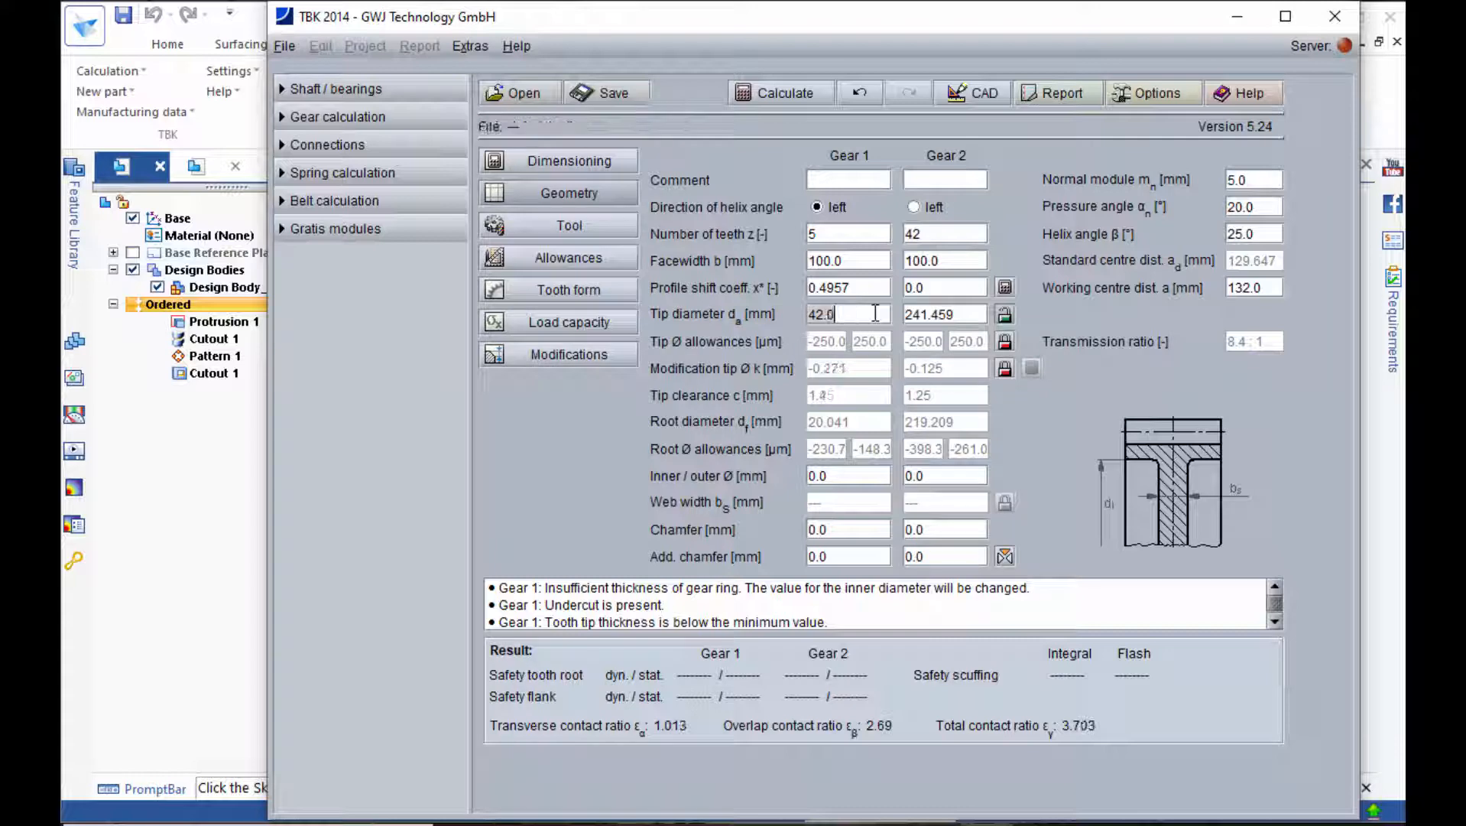
pyautogui.click(604, 295)
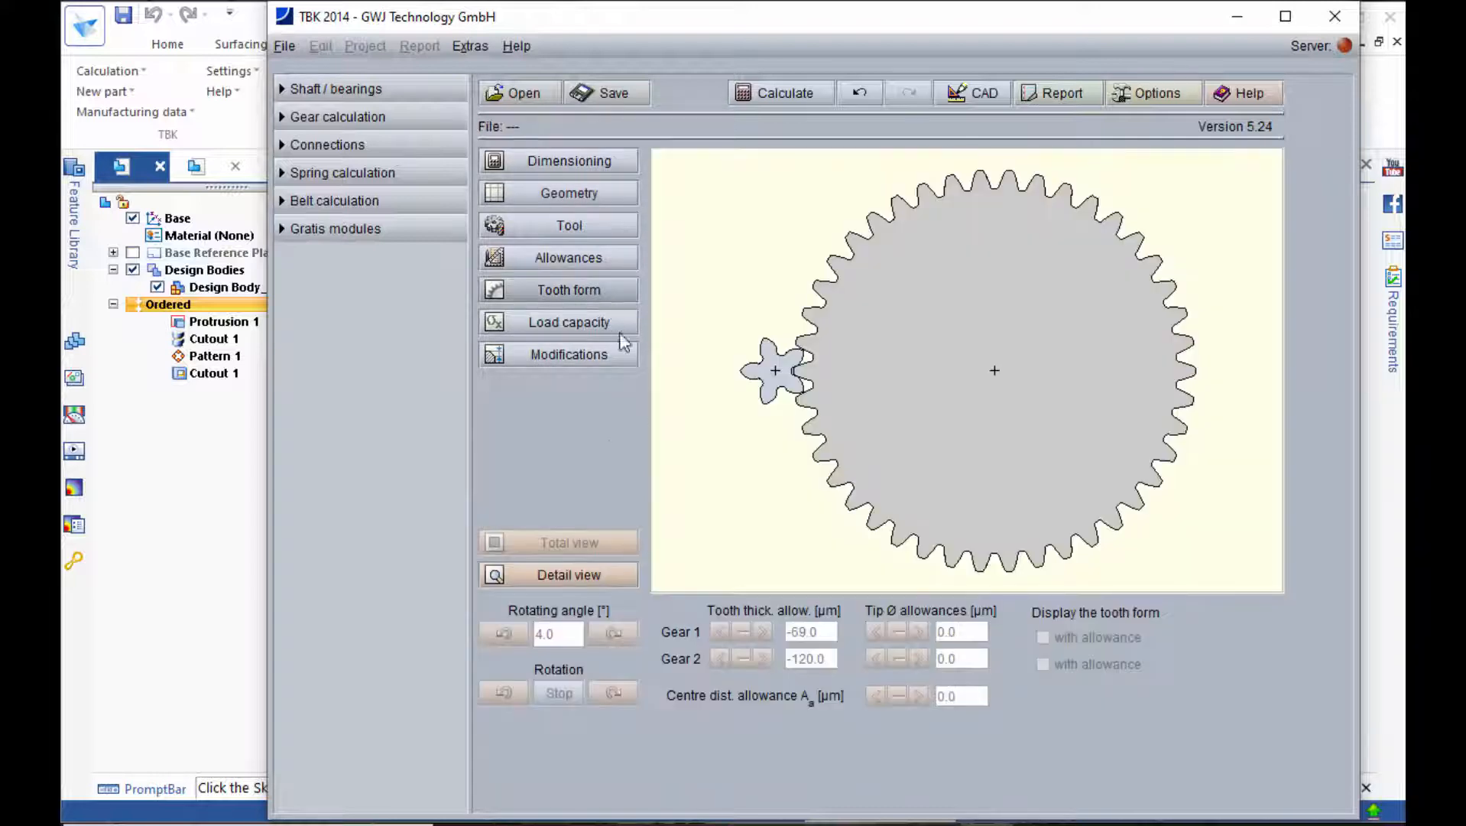
# Inspect the meshing teeth in the detail view, check the geometry inputs and display the tooth form in detail again.
pyautogui.click(632, 570)
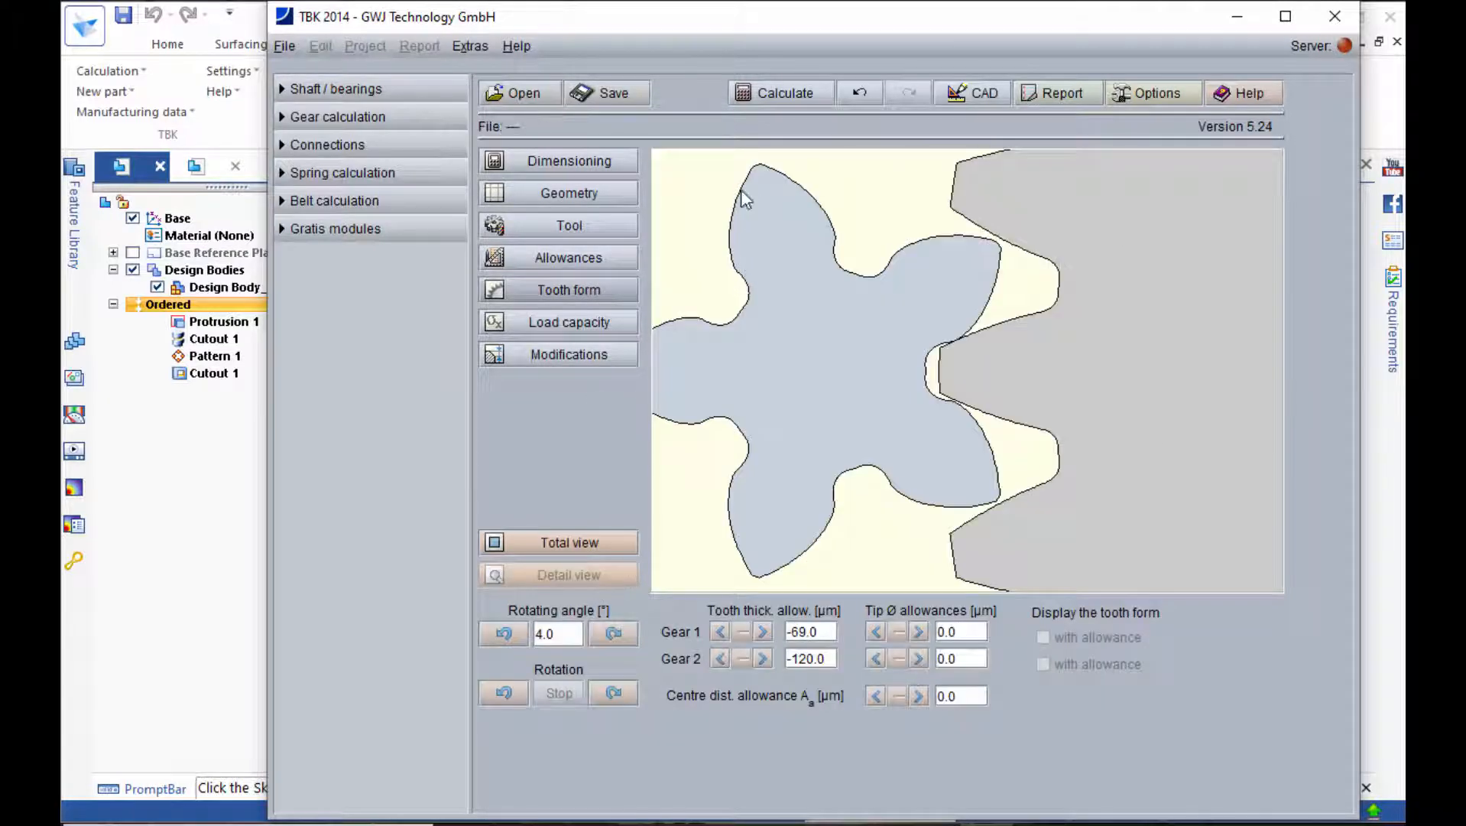
pyautogui.click(610, 193)
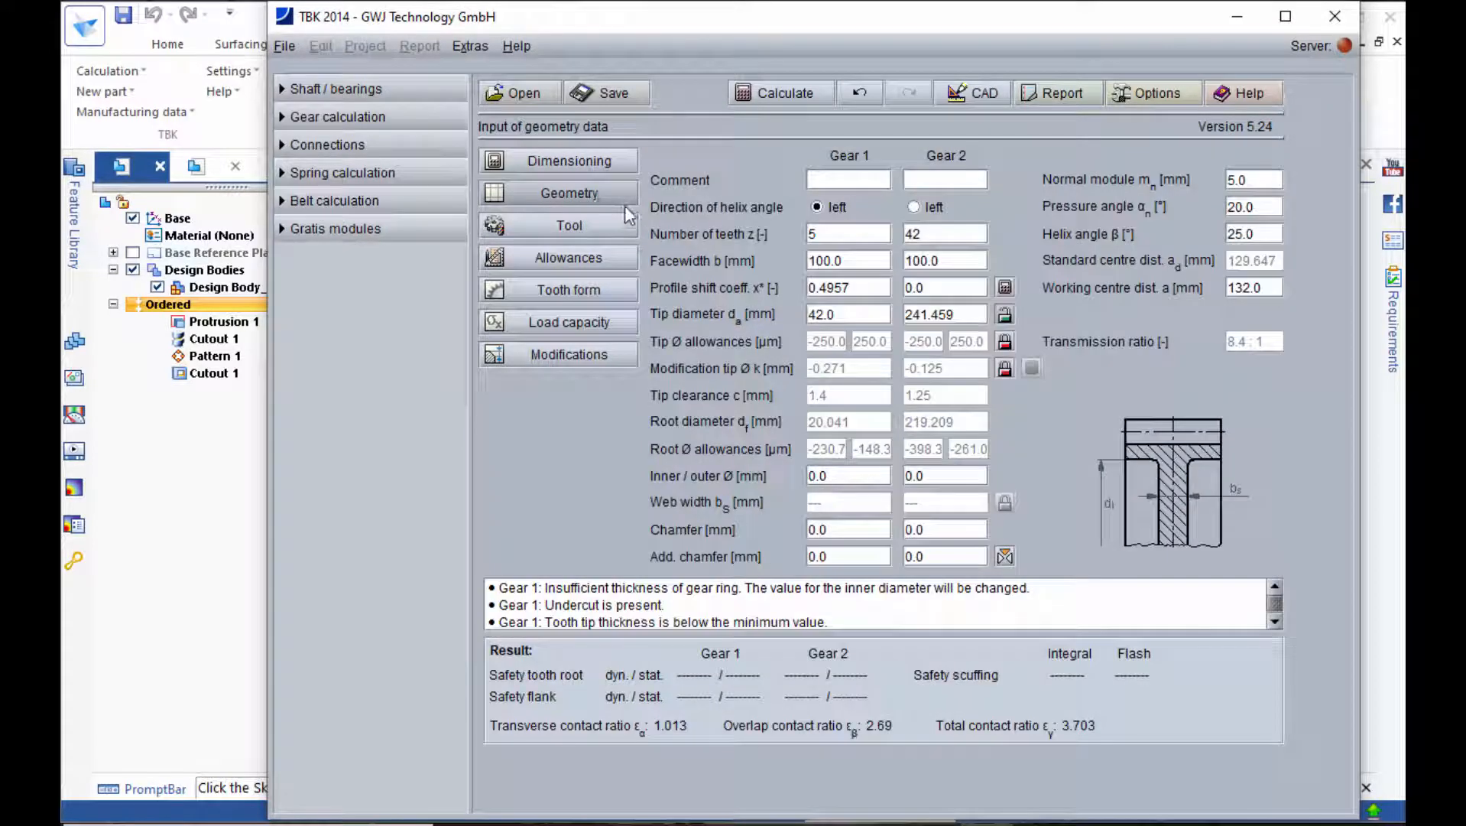
pyautogui.click(613, 293)
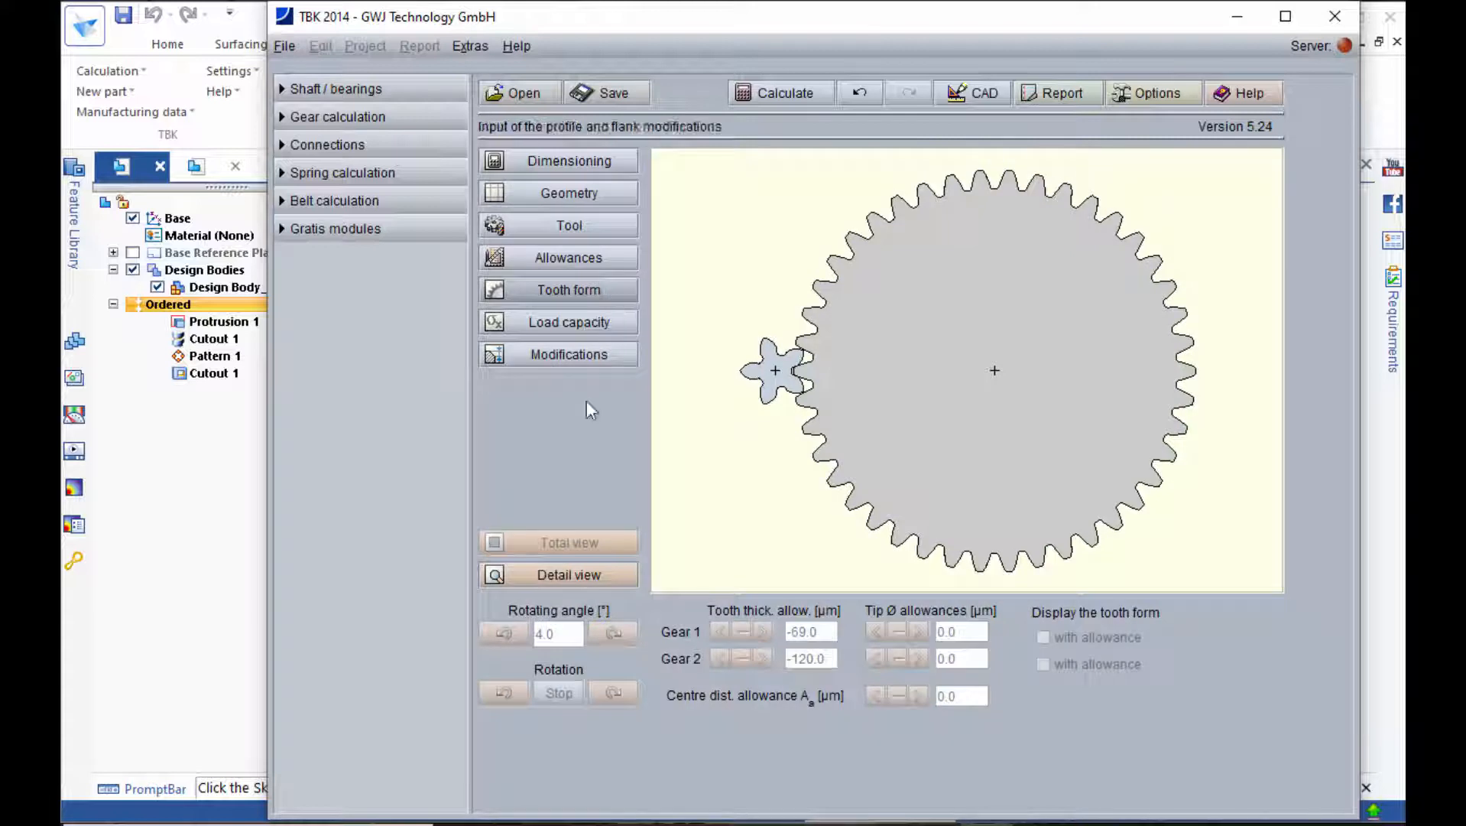
pyautogui.click(571, 573)
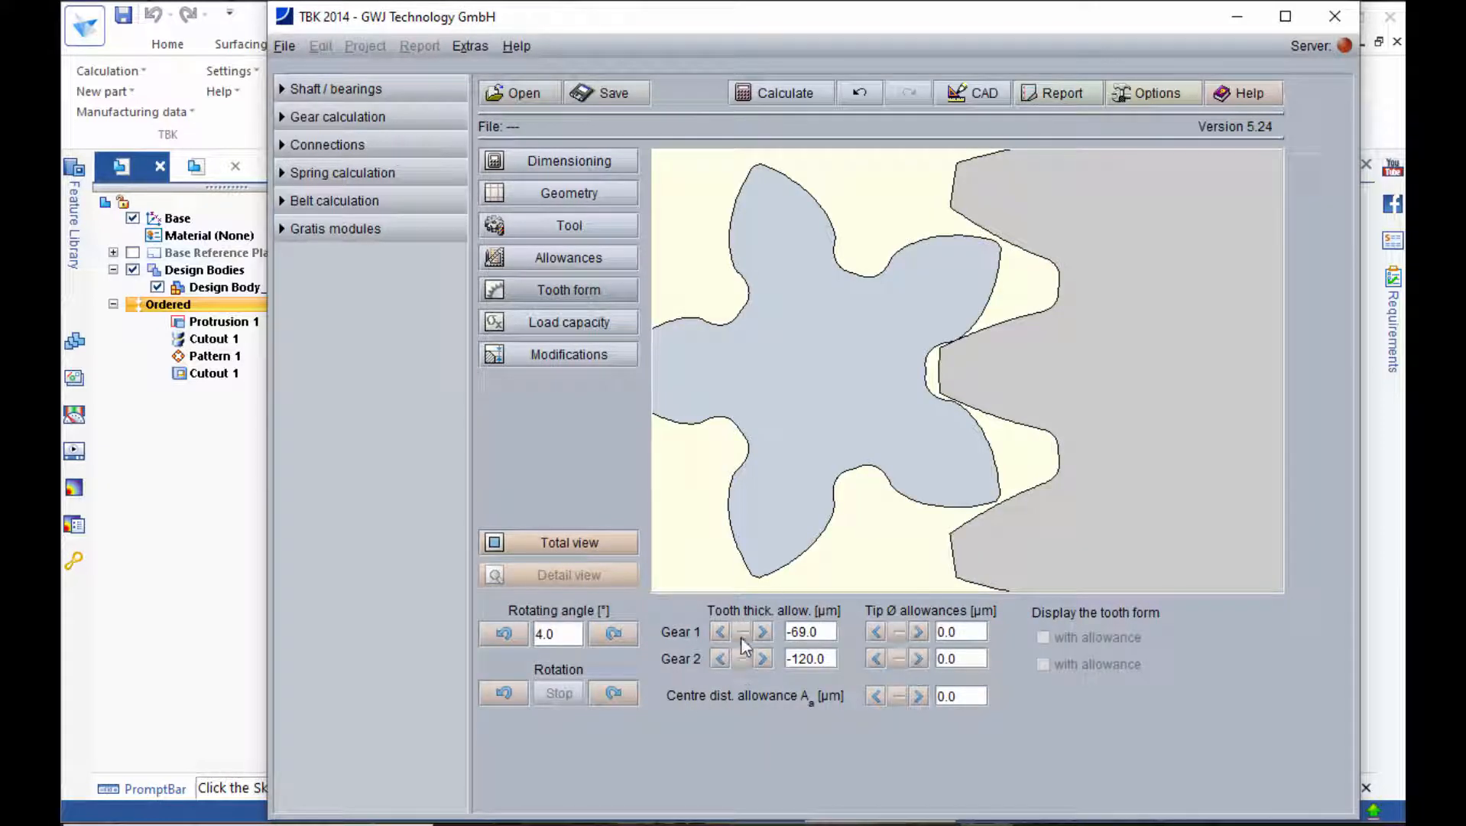
# Export the 5-tooth gear pair's data for Solid Edge.
pyautogui.click(977, 94)
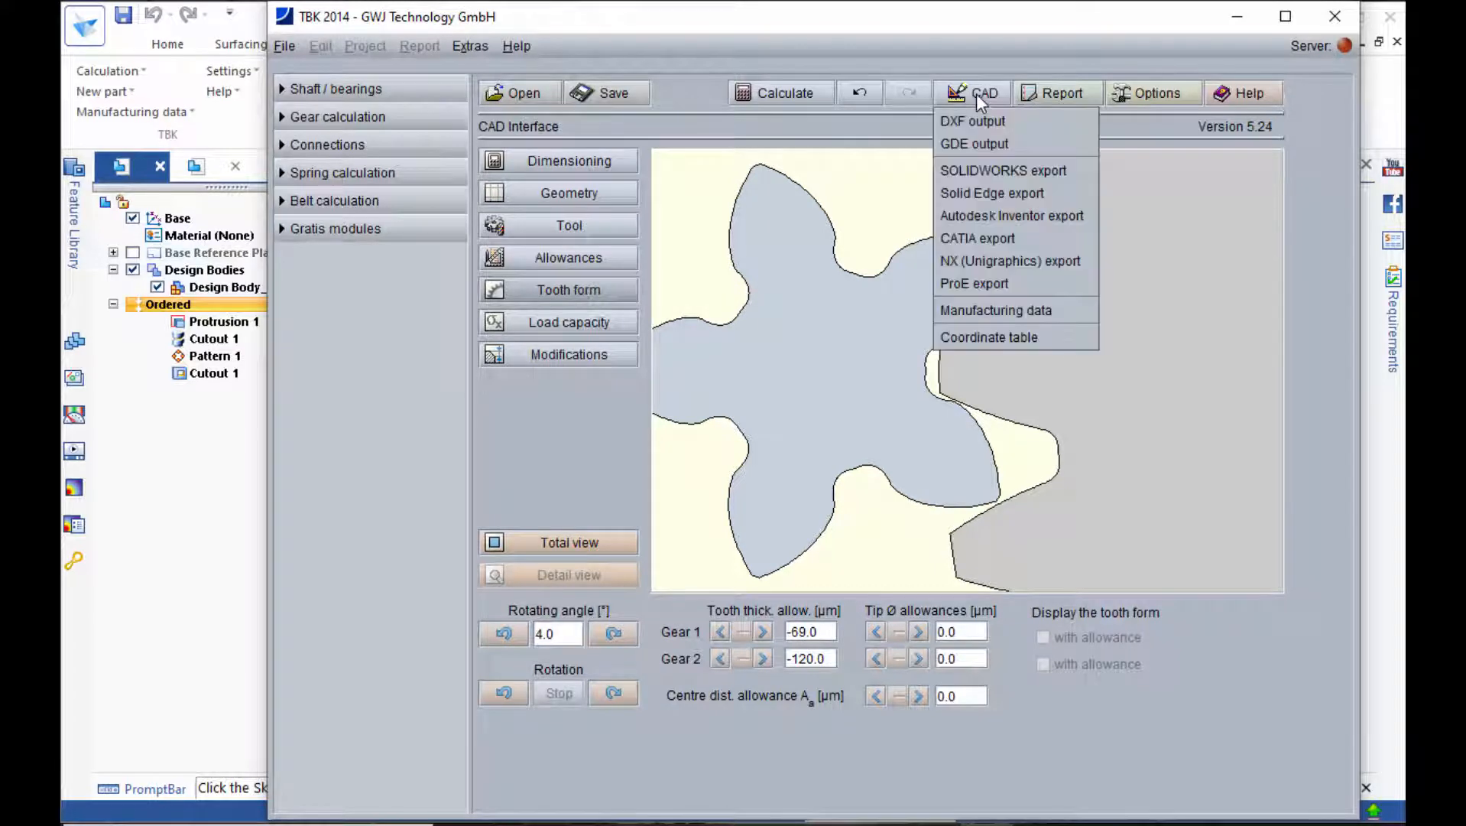
pyautogui.click(972, 196)
pyautogui.click(751, 465)
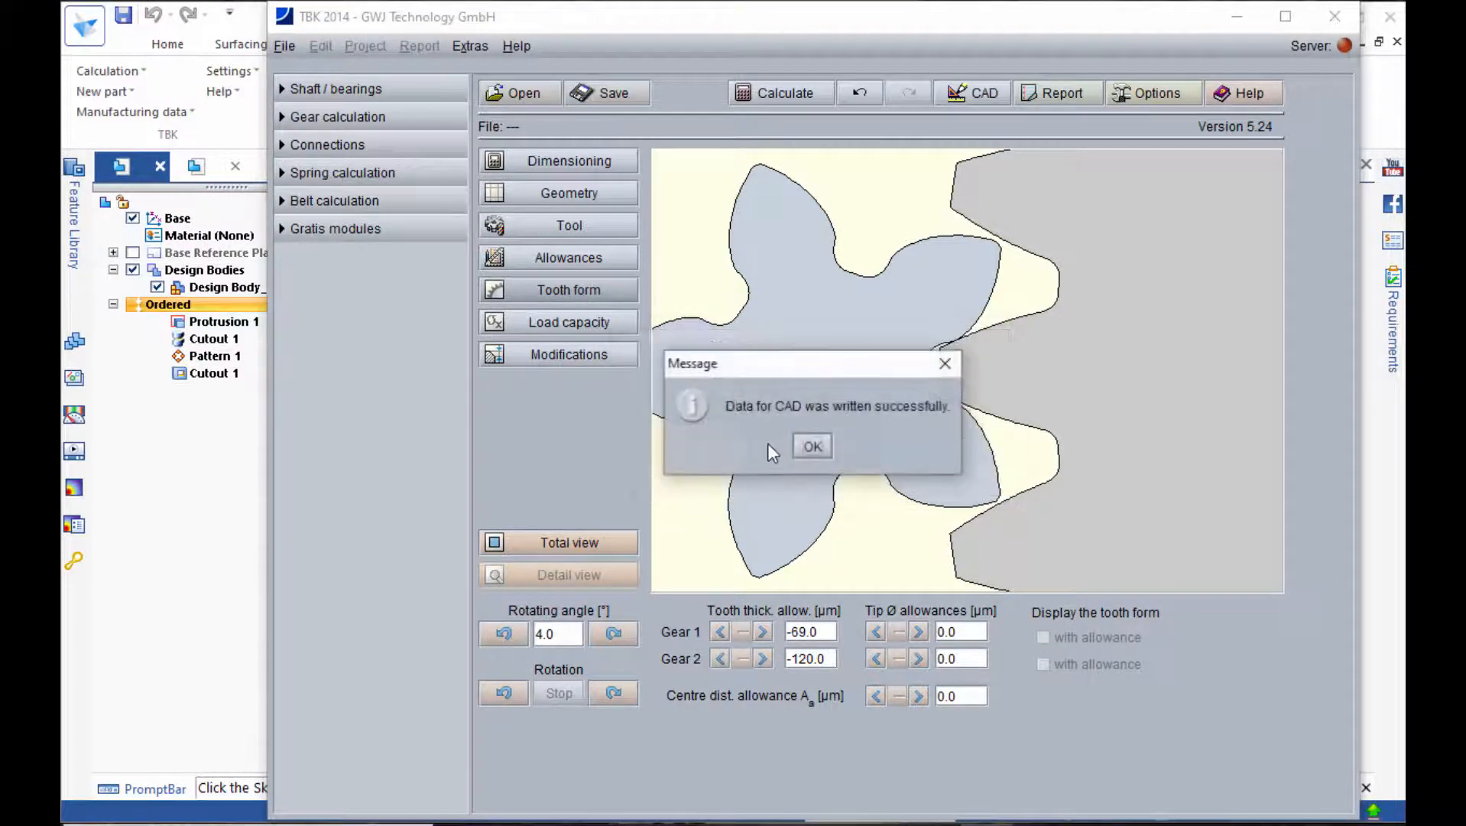
pyautogui.click(813, 446)
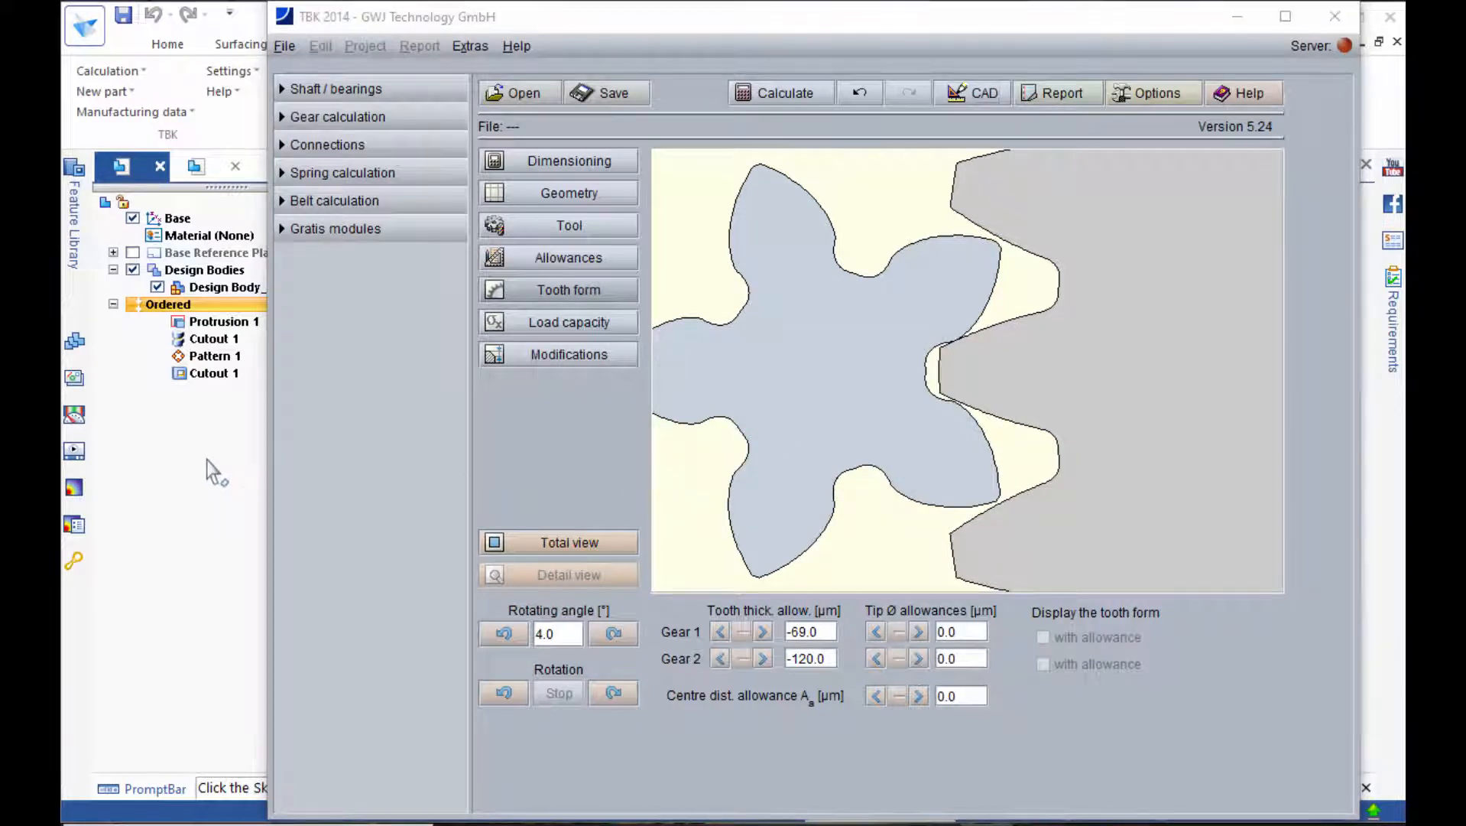
# Switch to Solid Edge and adjust the existing gear part to the current calculation using Cylindrical gear 1.
pyautogui.click(221, 467)
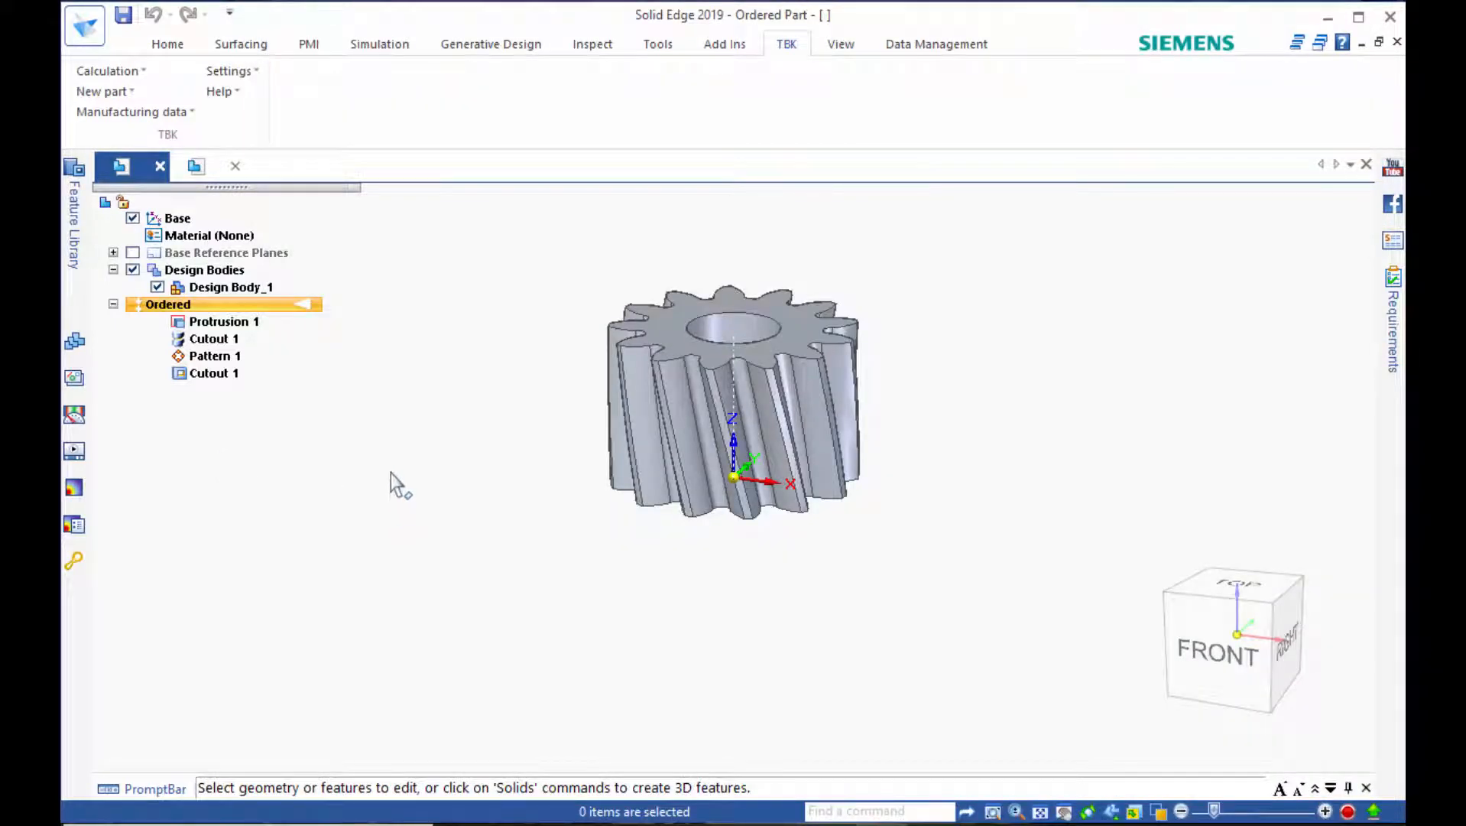
pyautogui.click(214, 340)
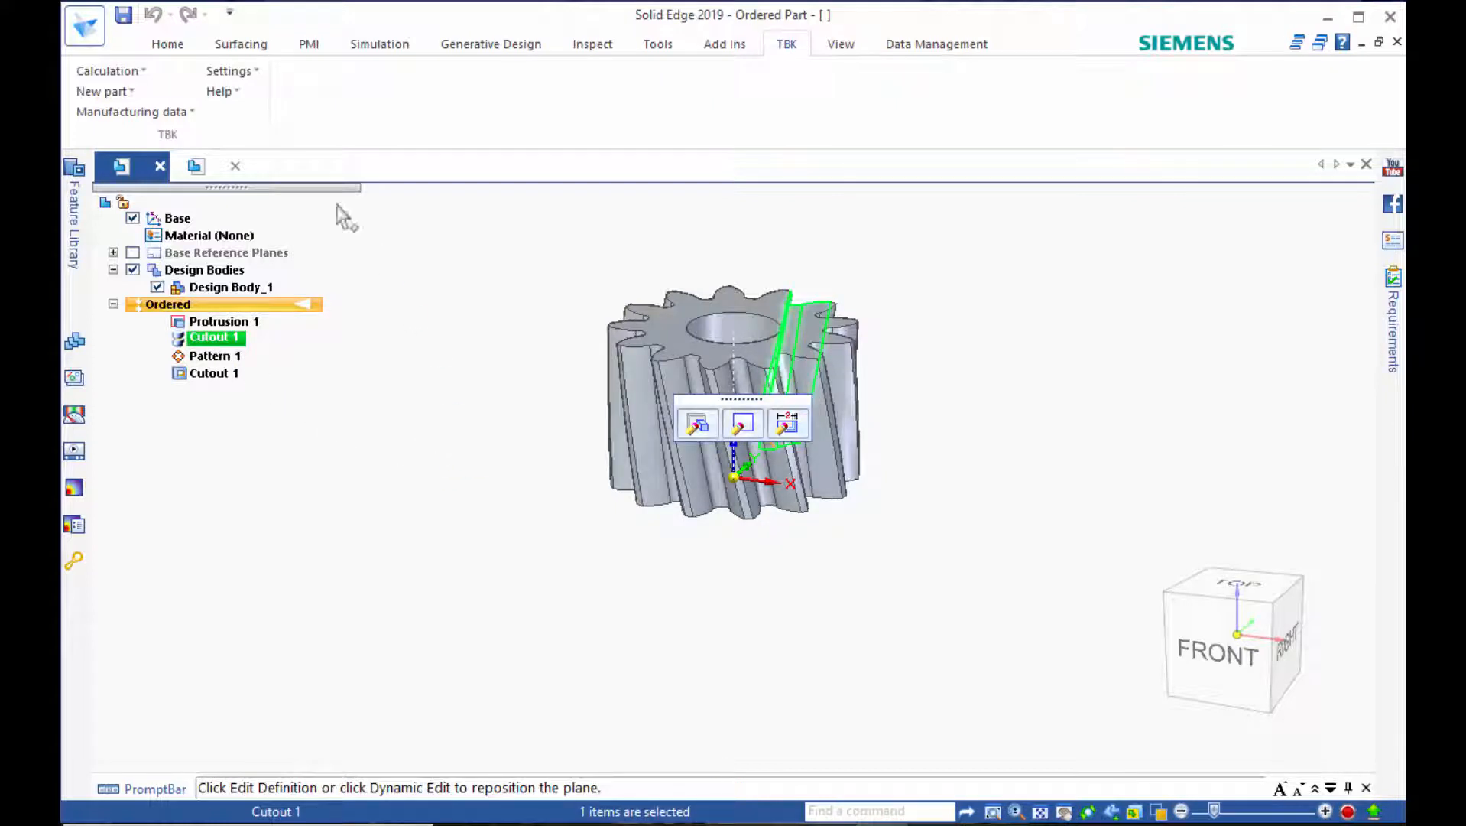
pyautogui.click(91, 98)
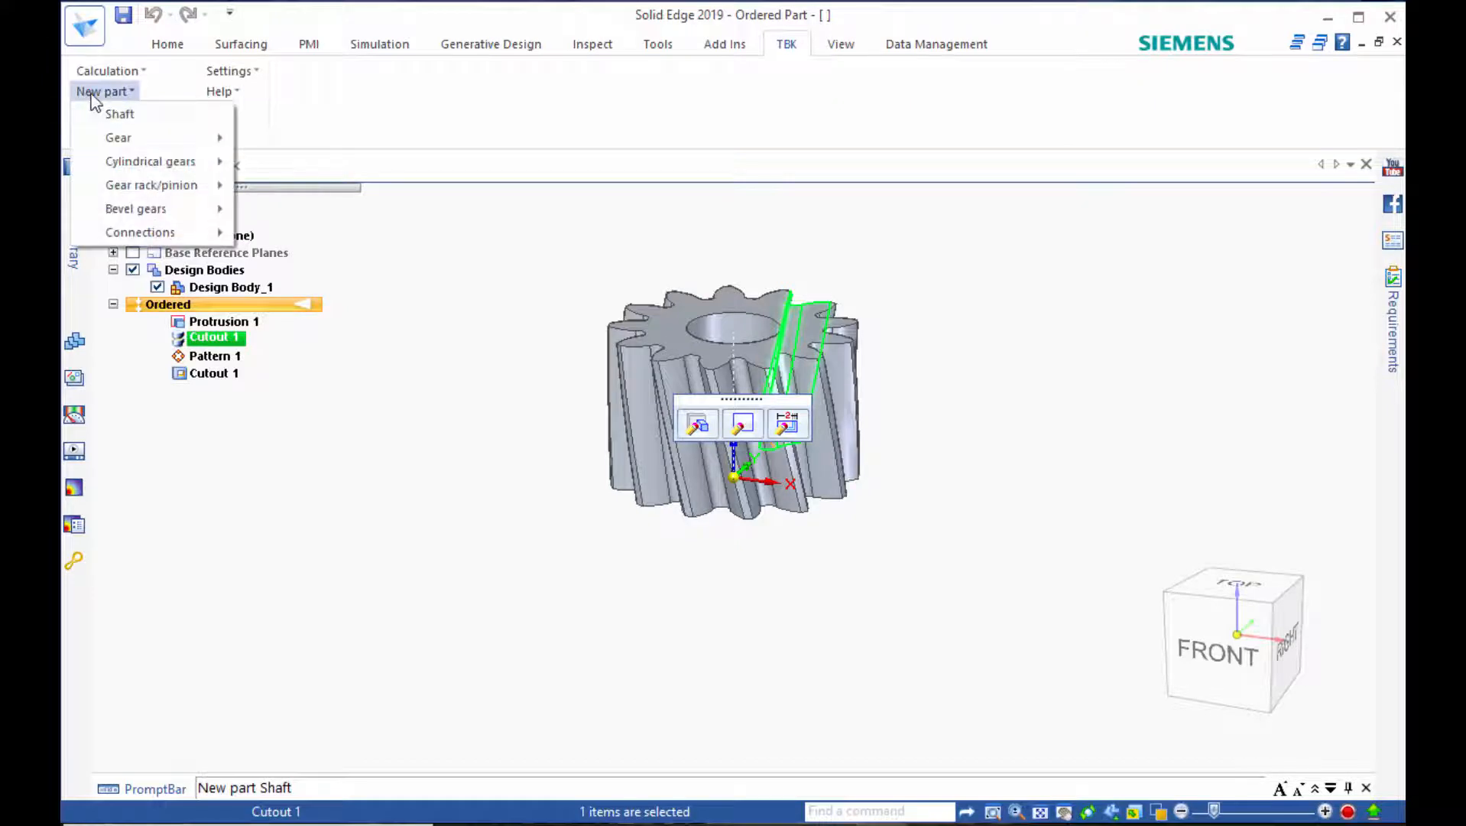
pyautogui.moveTo(130, 161)
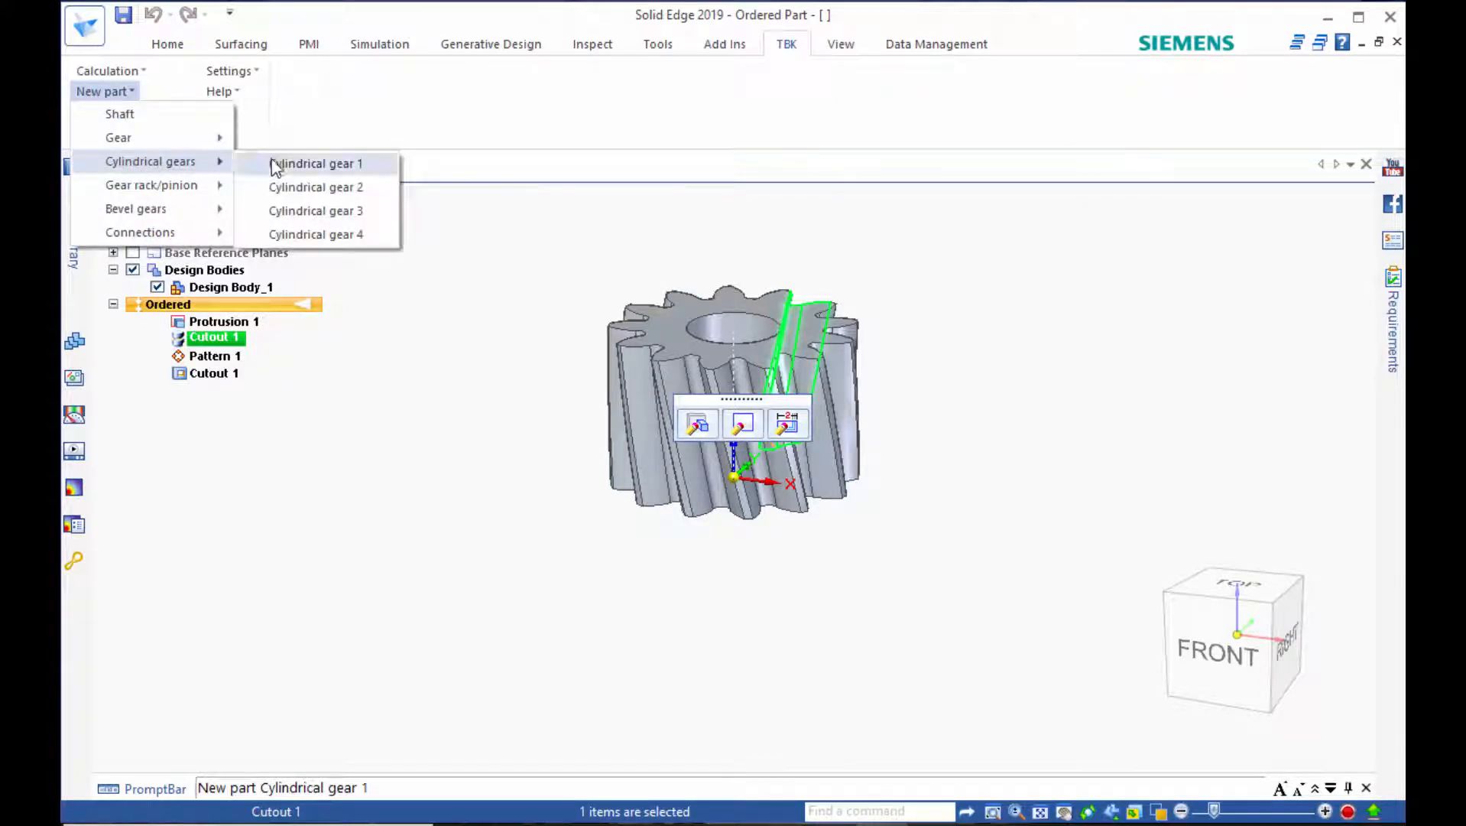
pyautogui.click(298, 164)
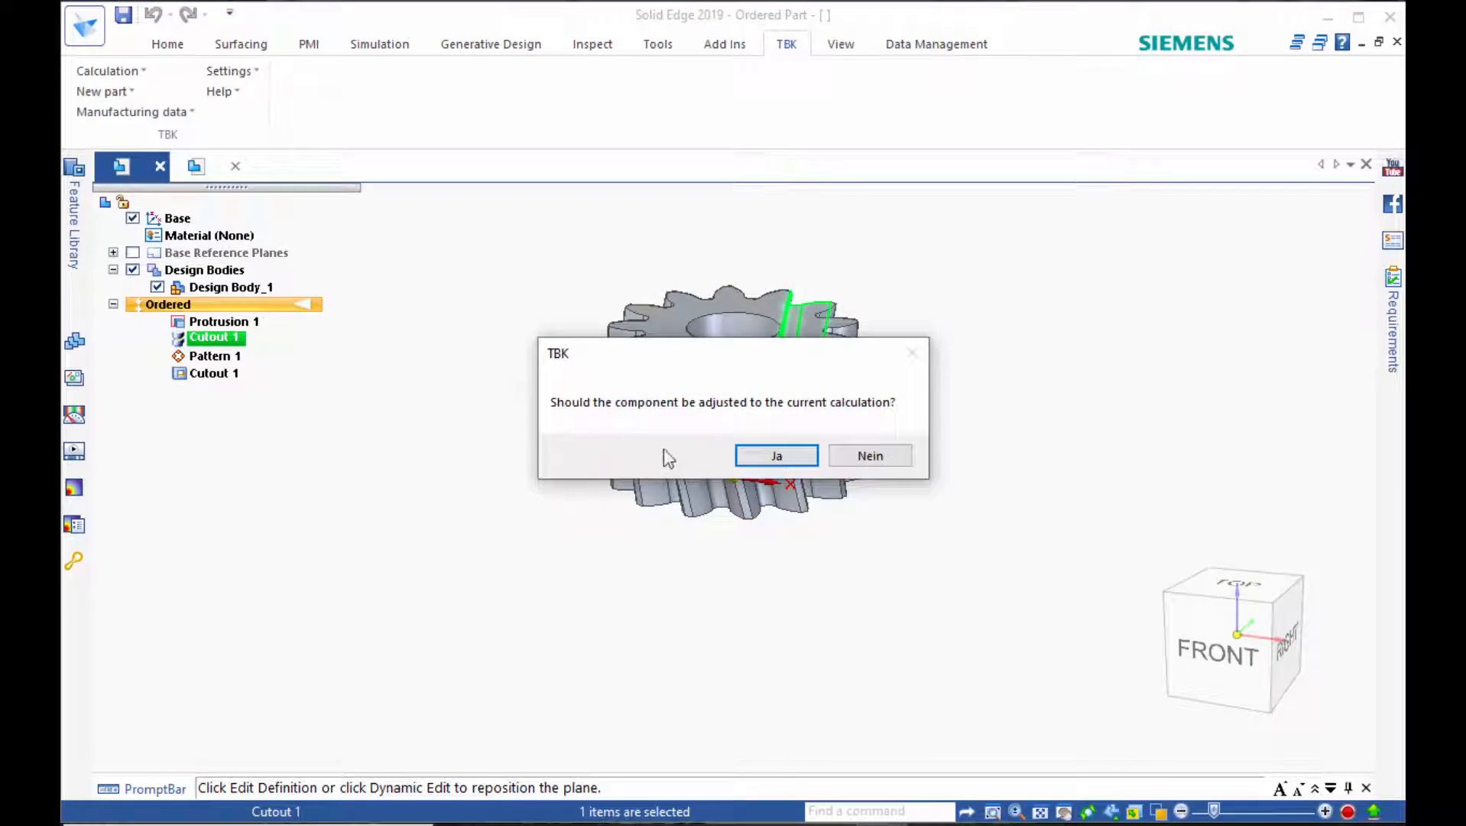
pyautogui.click(746, 456)
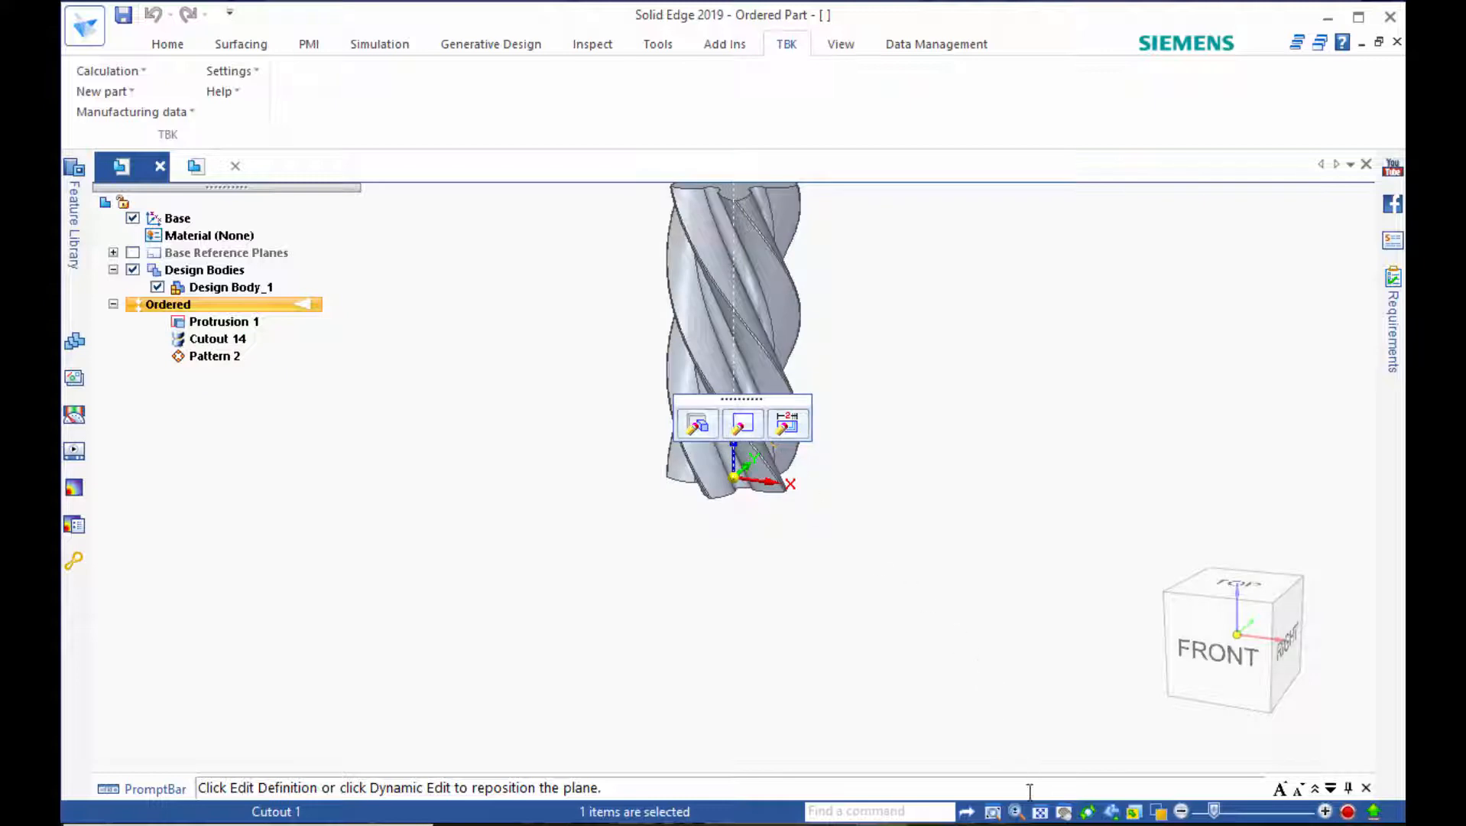
pyautogui.click(1039, 813)
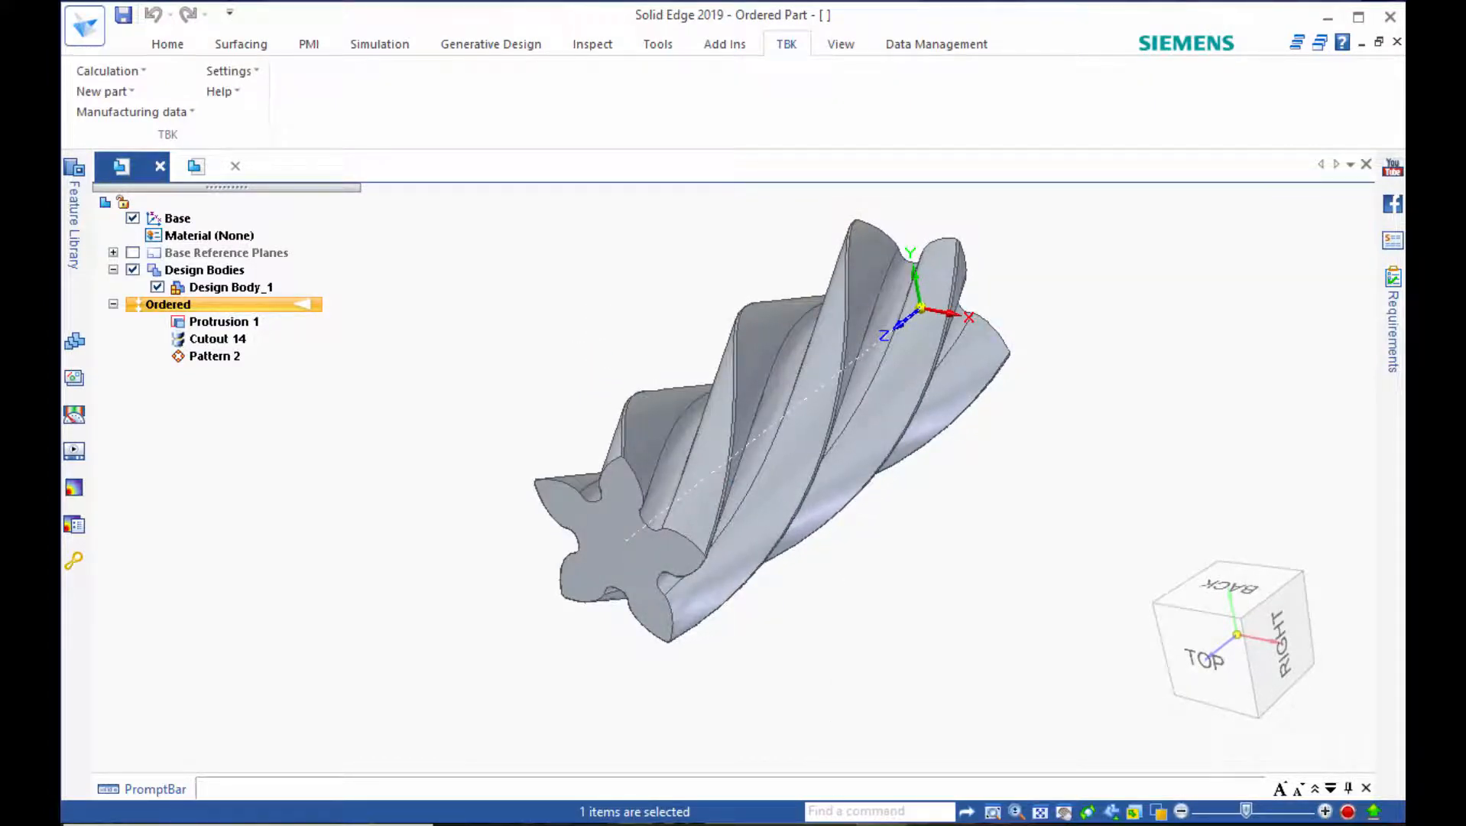
# Return to the geometry inputs in TBK and undo the changes back to the 13-tooth gear 1 with a 142 mm centre distance.
pyautogui.click(997, 804)
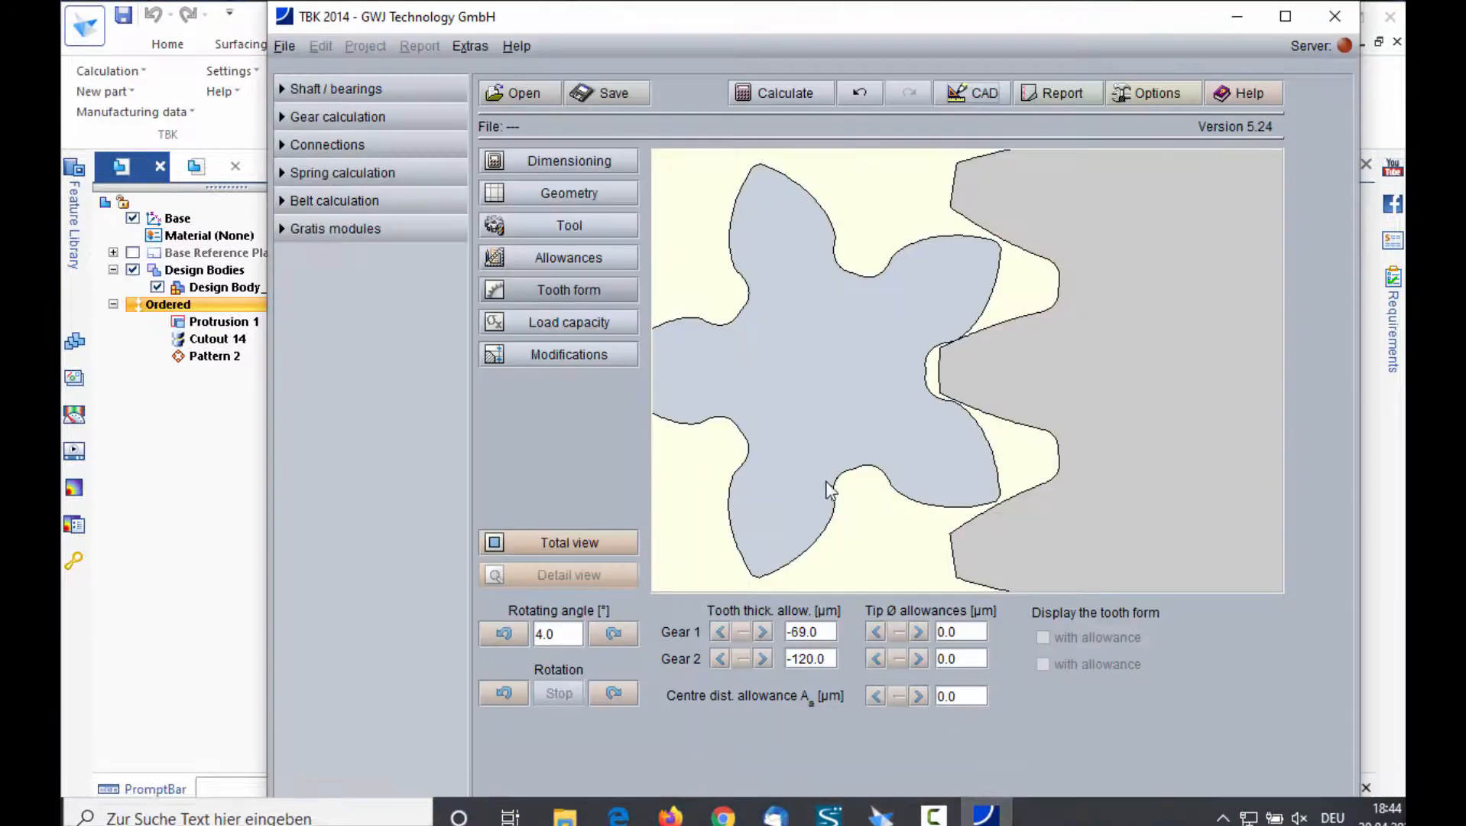
pyautogui.click(604, 191)
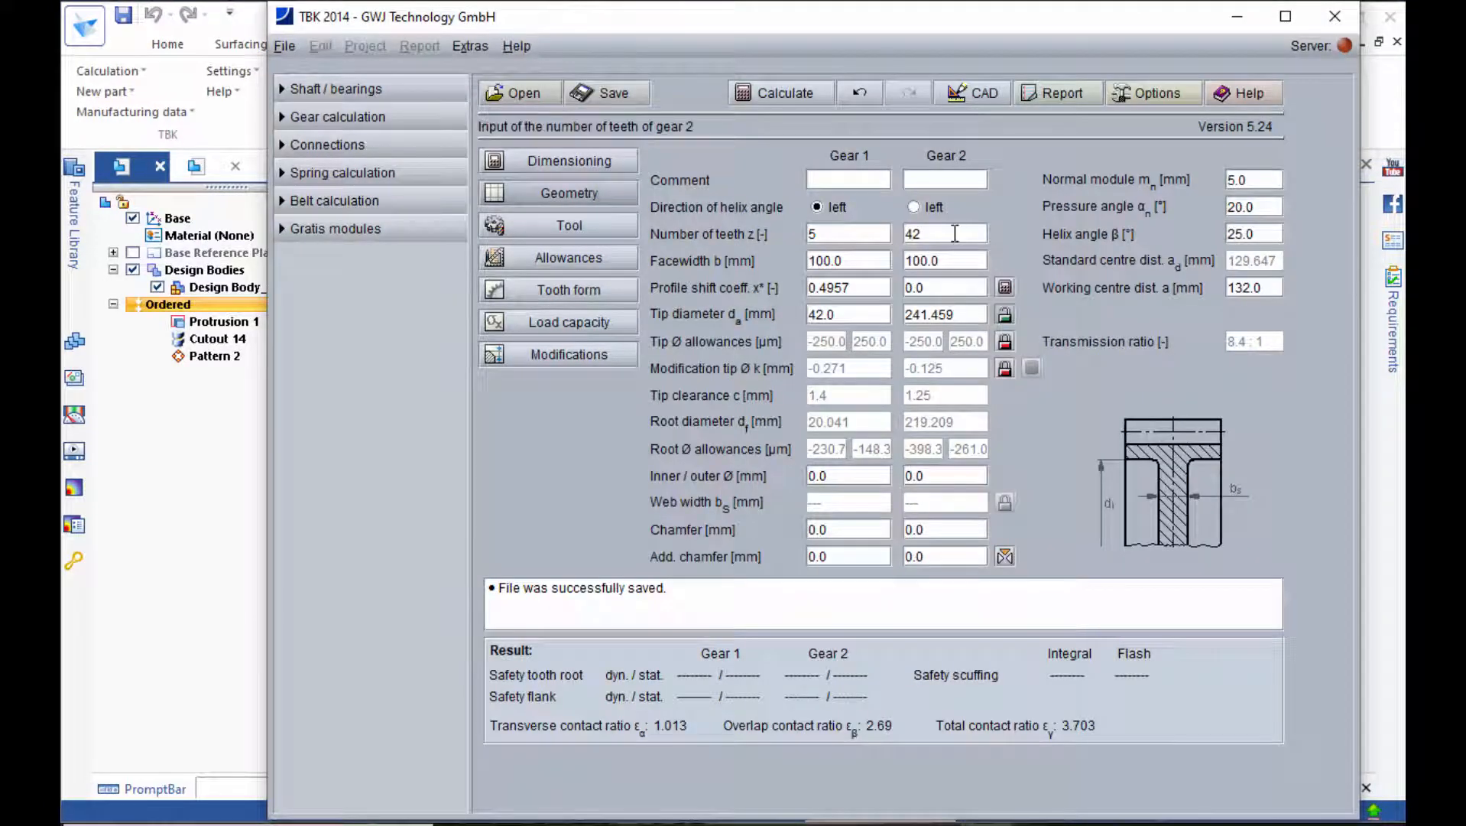
pyautogui.click(860, 93)
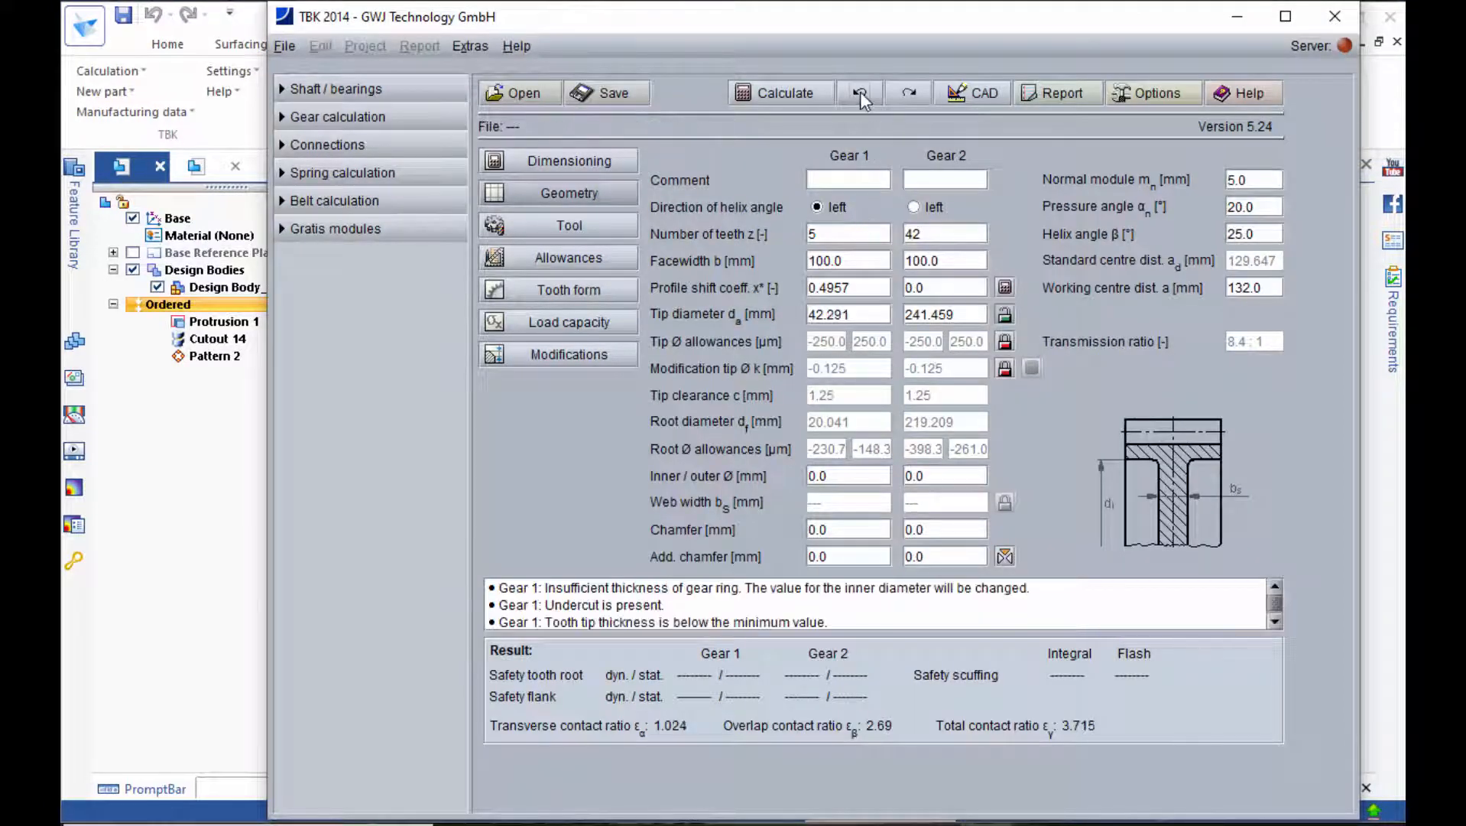
pyautogui.click(860, 92)
pyautogui.click(860, 92)
pyautogui.click(860, 91)
pyautogui.click(860, 92)
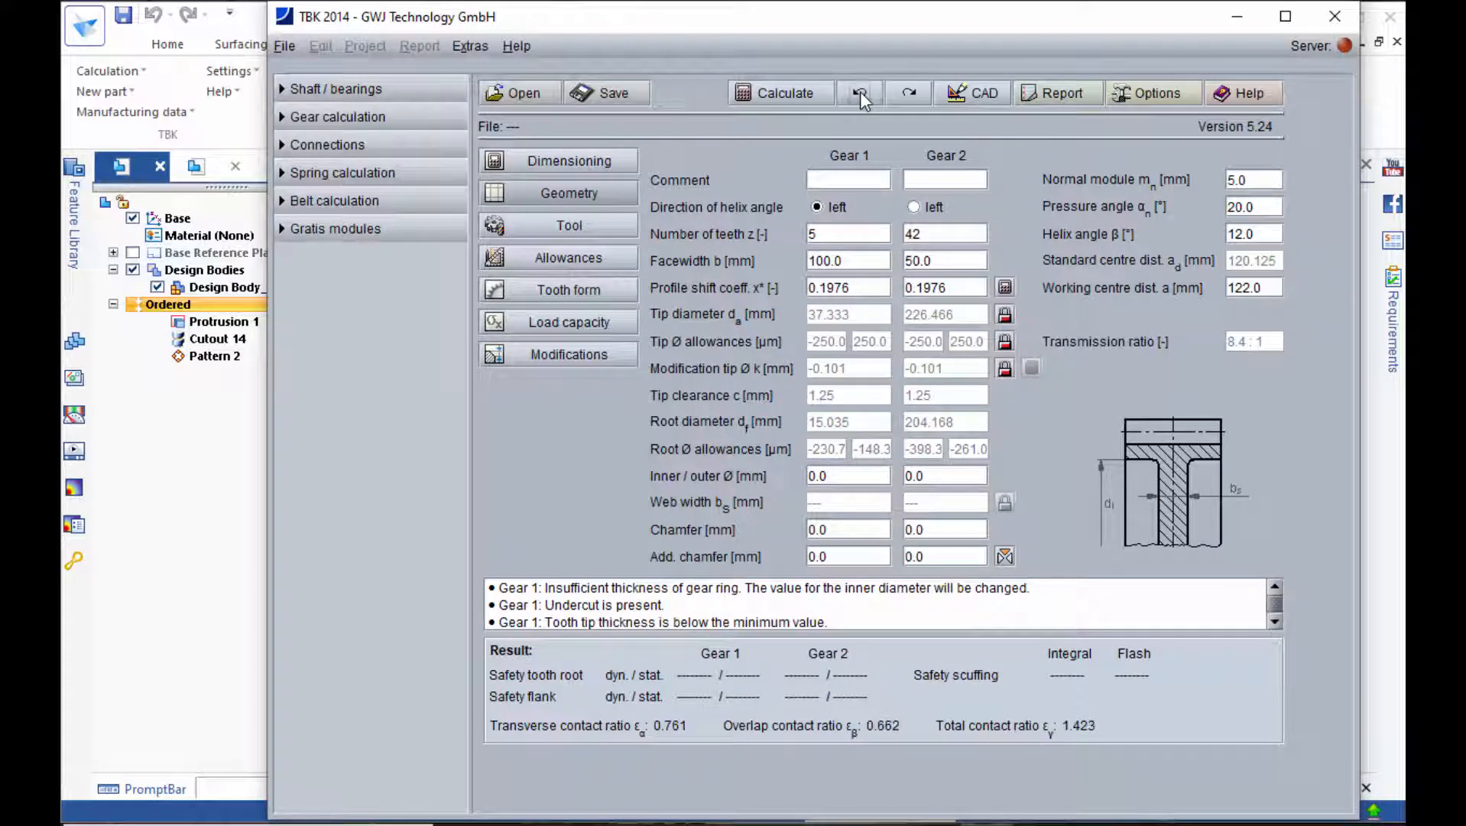
pyautogui.click(860, 92)
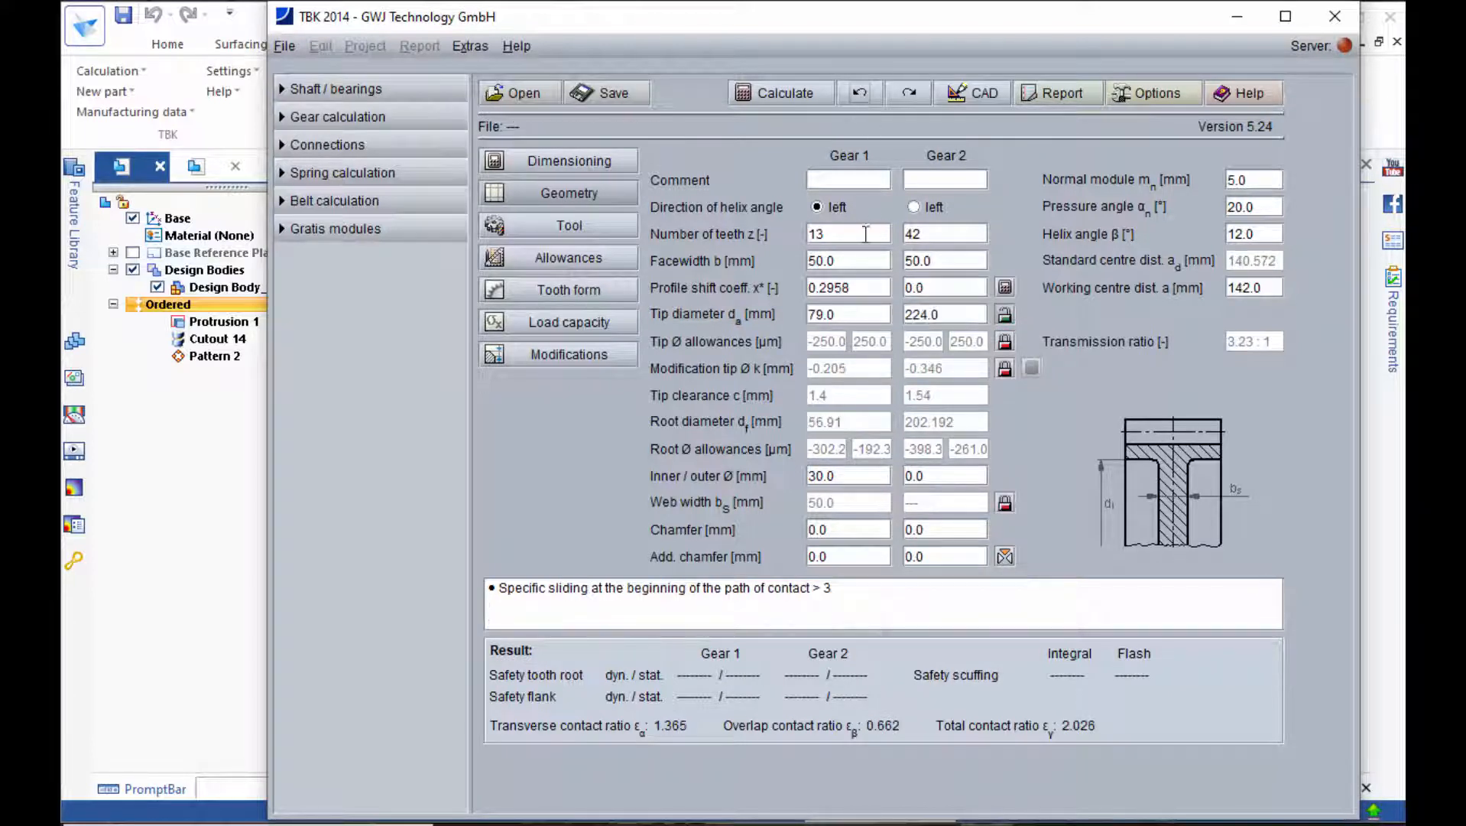
# Set gear 2's number of teeth to -66 to make it an internal gear.
pyautogui.doubleClick(946, 243)
pyautogui.write('-')
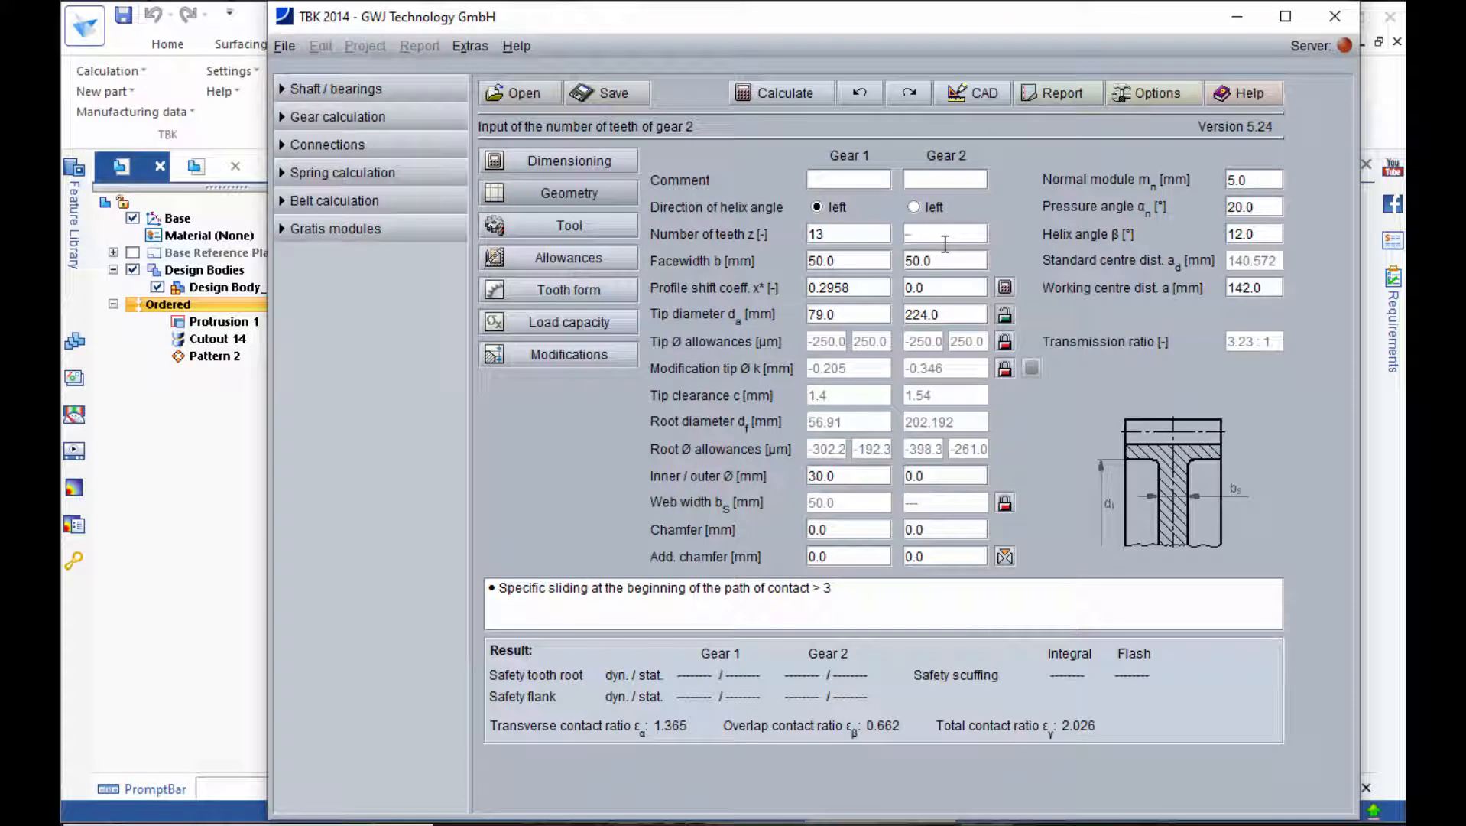
pyautogui.write('66')
pyautogui.press('Return')
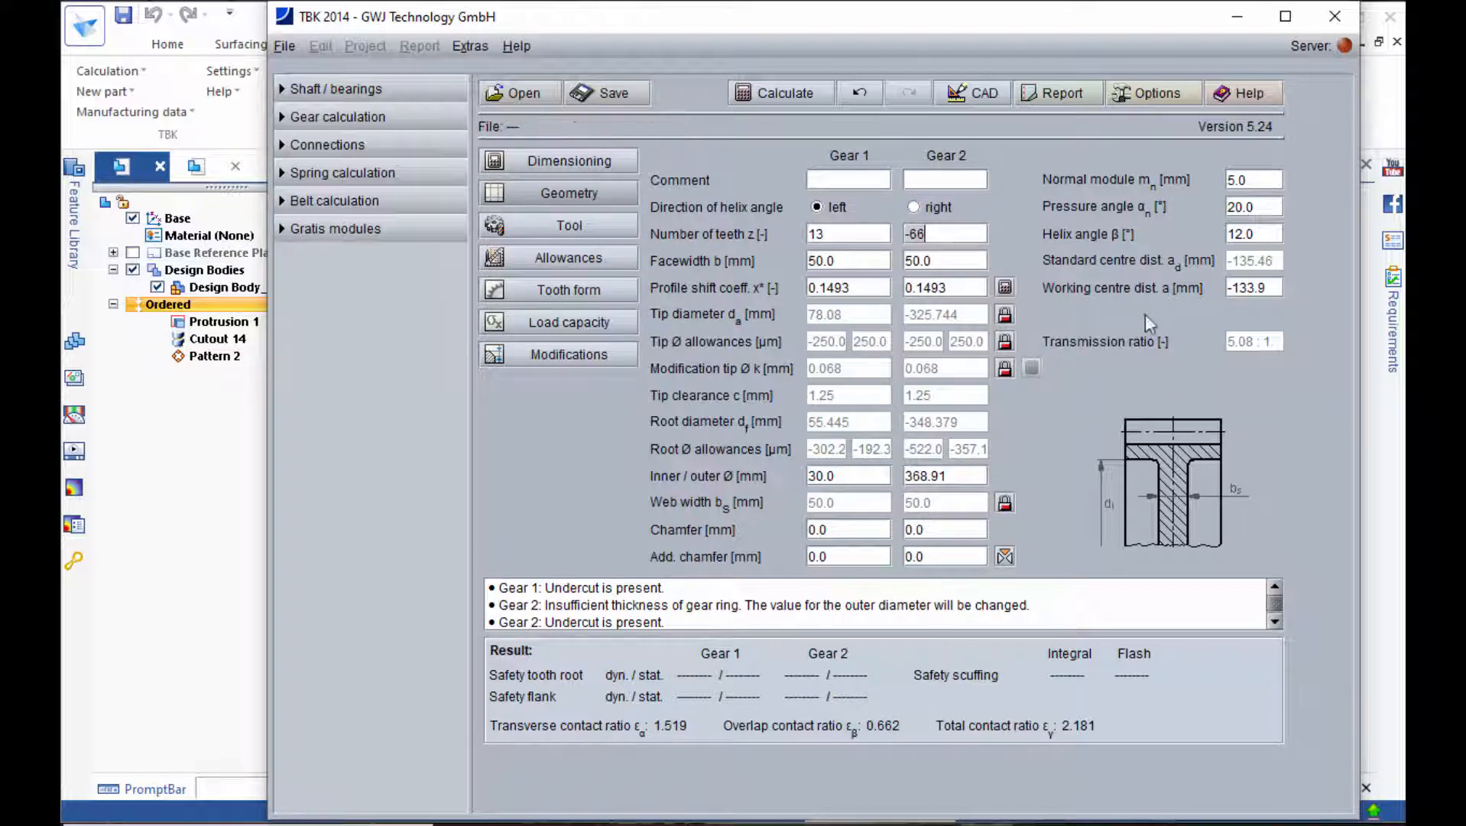
# Set the working centre distance to -137 mm.
pyautogui.click(1272, 289)
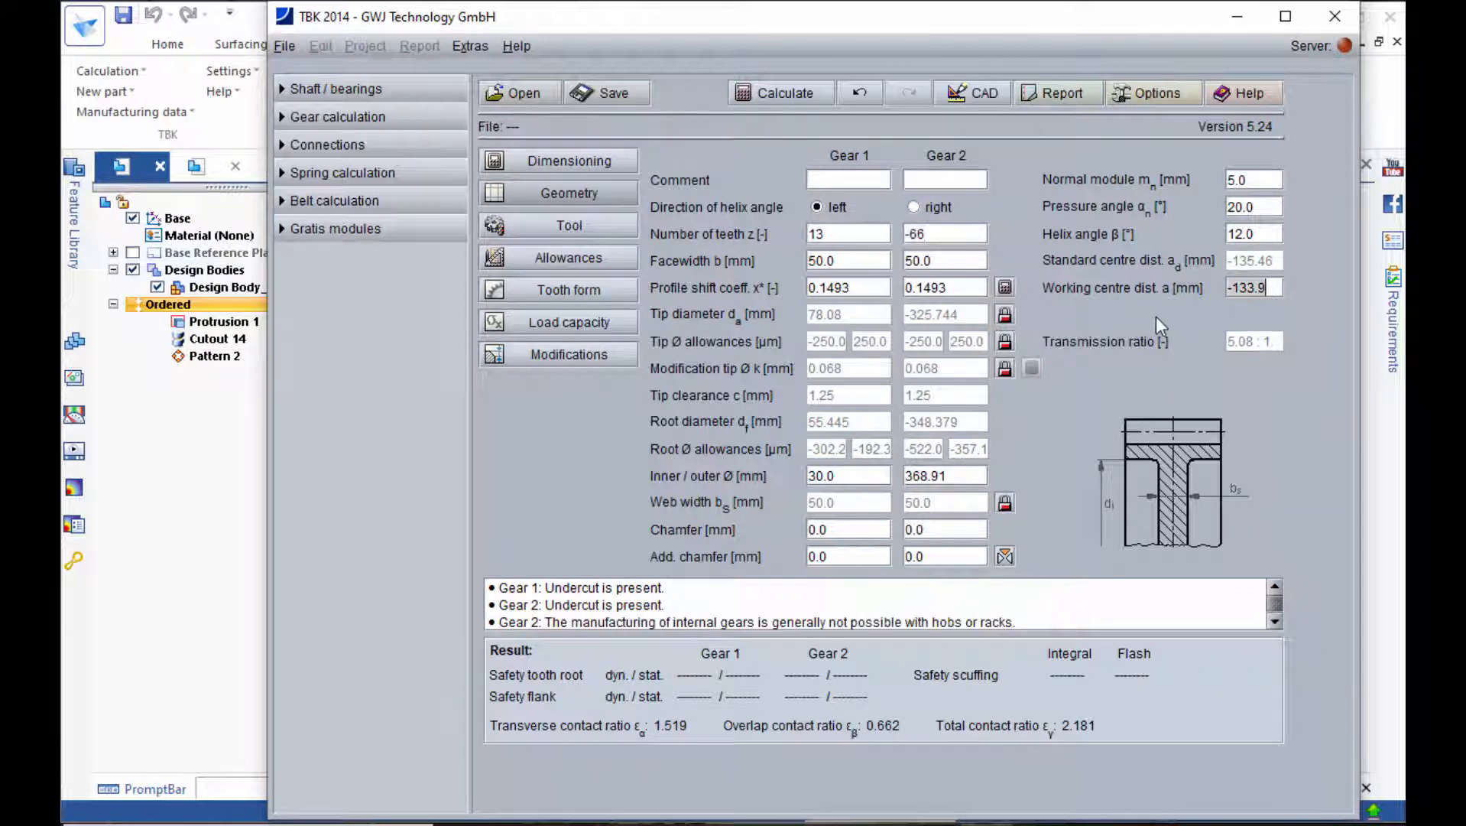
pyautogui.press('BackSpace')
pyautogui.press('BackSpace')
pyautogui.press('BackSpace')
pyautogui.press('BackSpace')
pyautogui.press('BackSpace')
pyautogui.write('137')
pyautogui.press('Return')
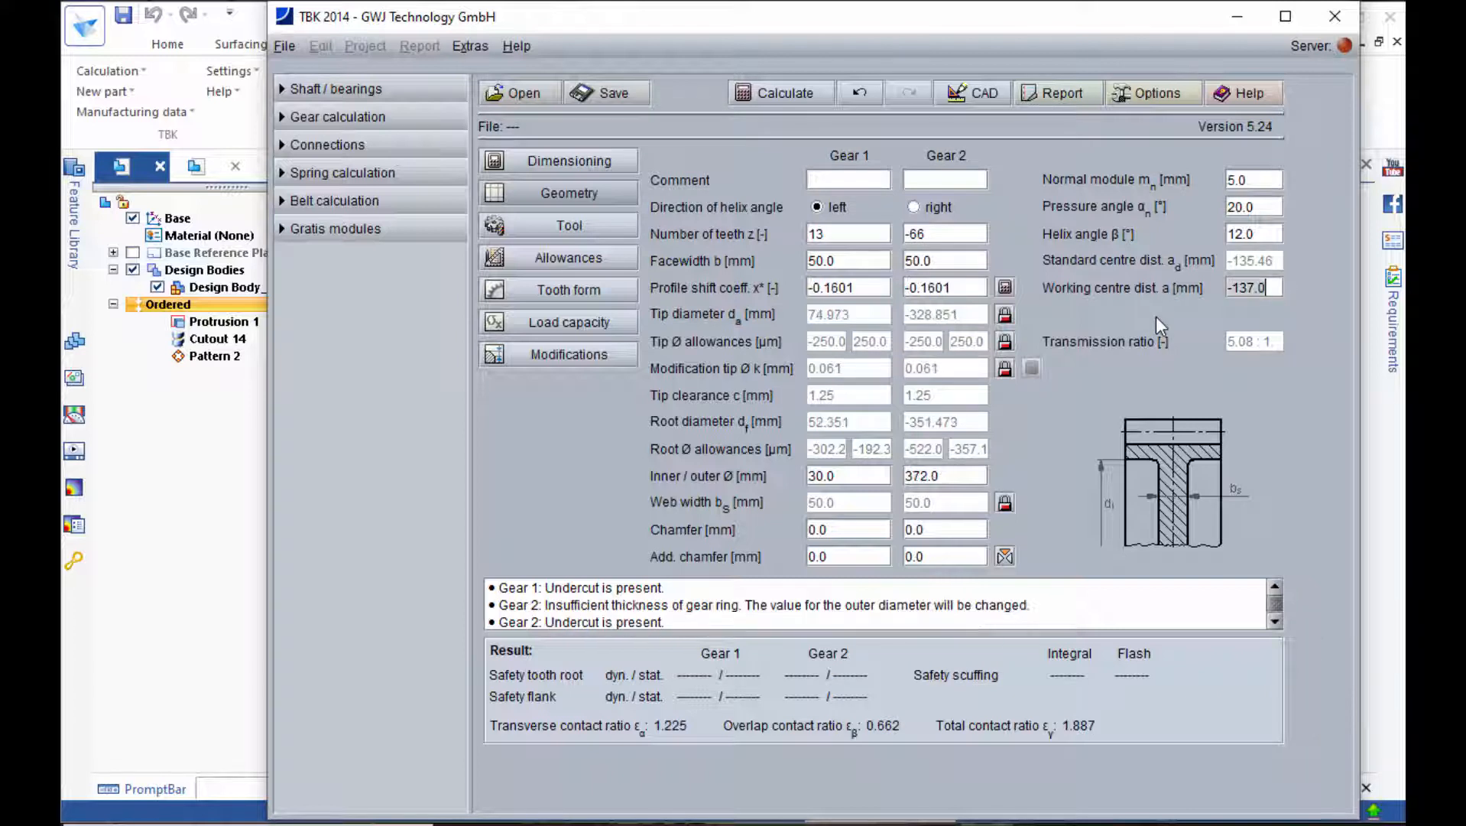
# Set gear 1's profile shift coefficient to 0.25 and display the tooth form in the detail view.
pyautogui.click(867, 289)
pyautogui.write('0.25')
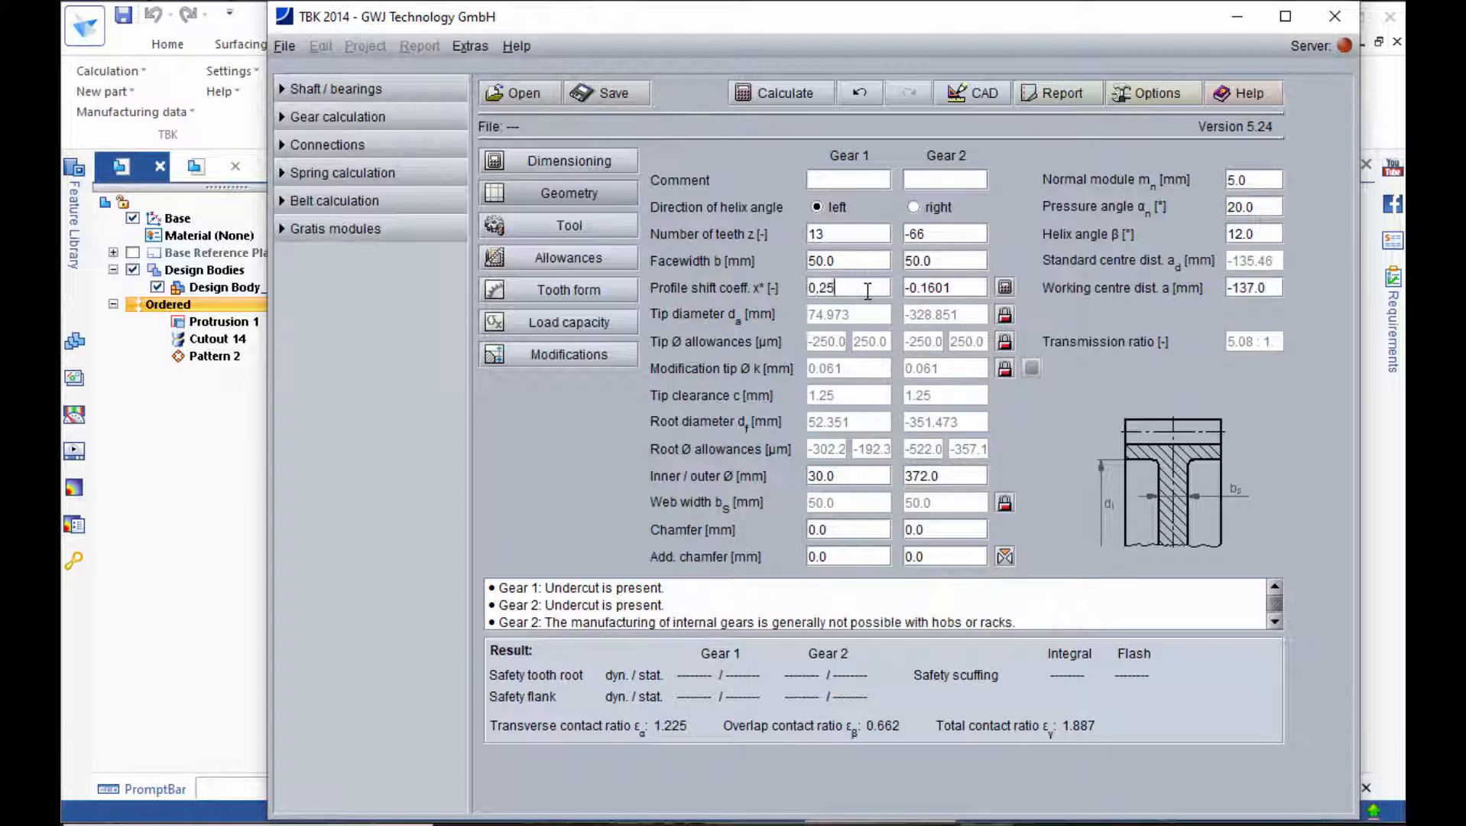
pyautogui.click(603, 288)
pyautogui.click(600, 571)
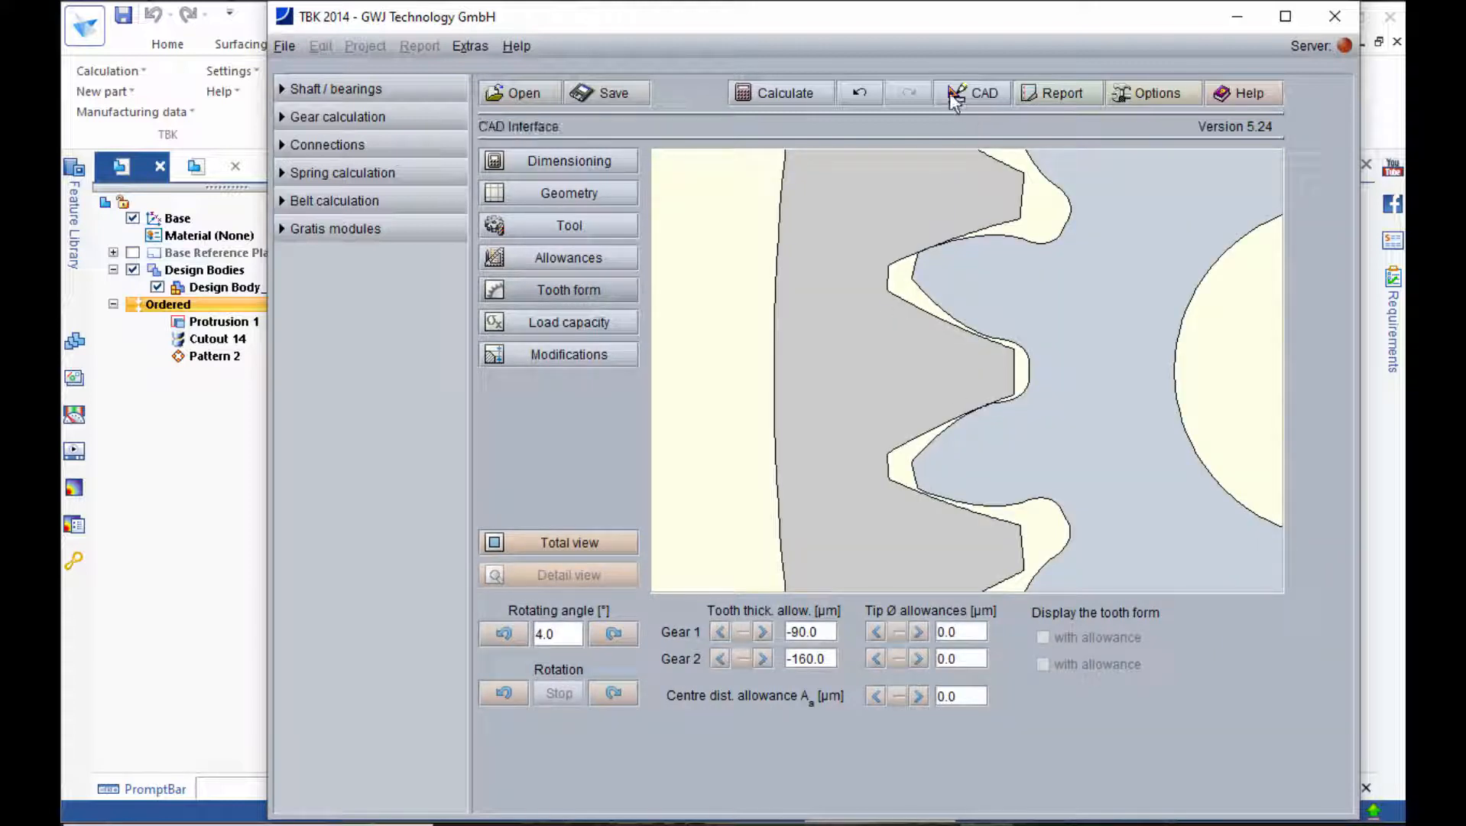
# Define gear 2's tool as a gear shaper cutter with tip form Radius with straight line and edge radius coefficient 0.25.
pyautogui.click(590, 232)
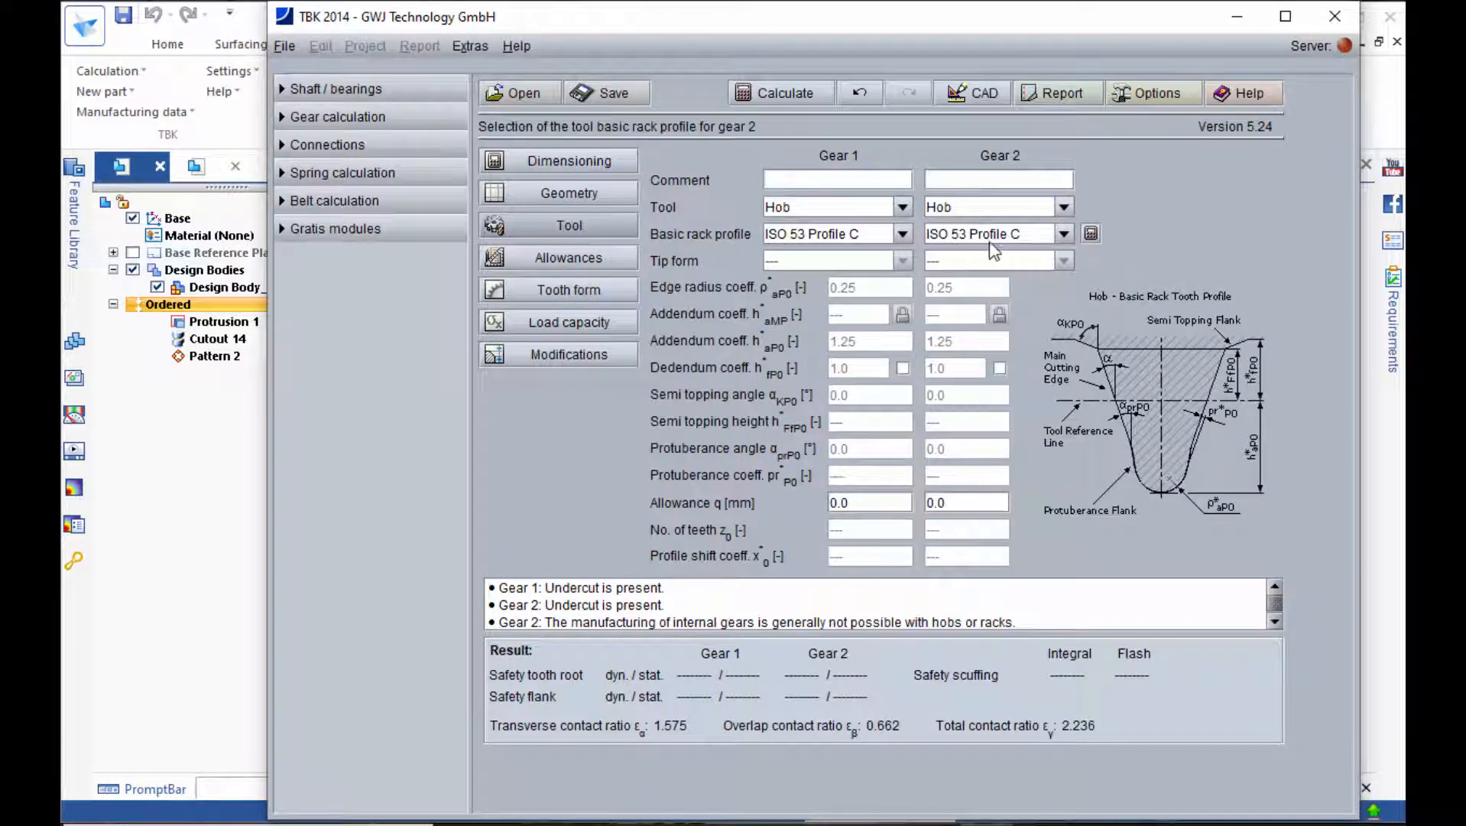
pyautogui.click(986, 207)
pyautogui.click(980, 248)
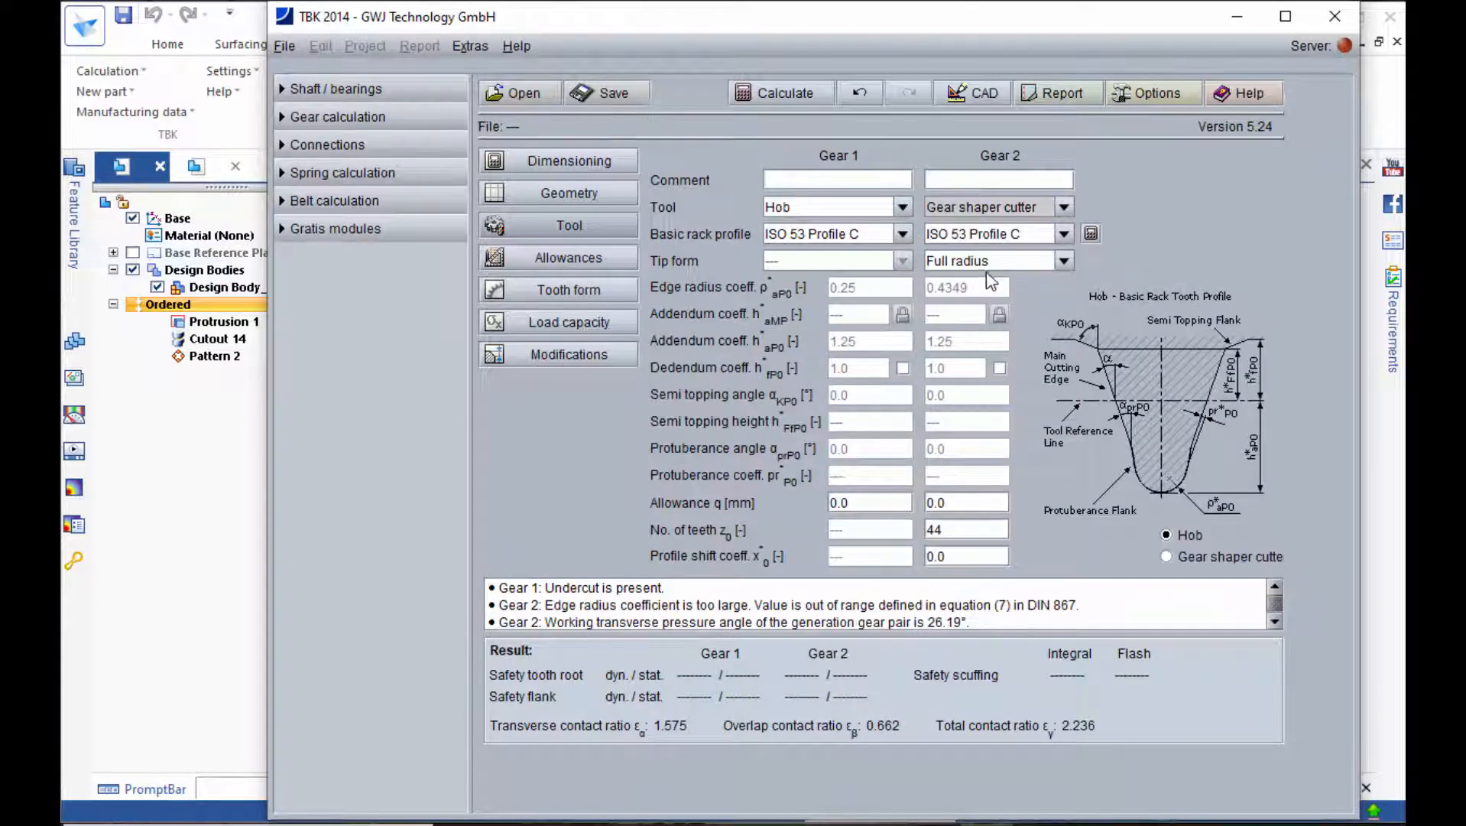
pyautogui.click(1006, 260)
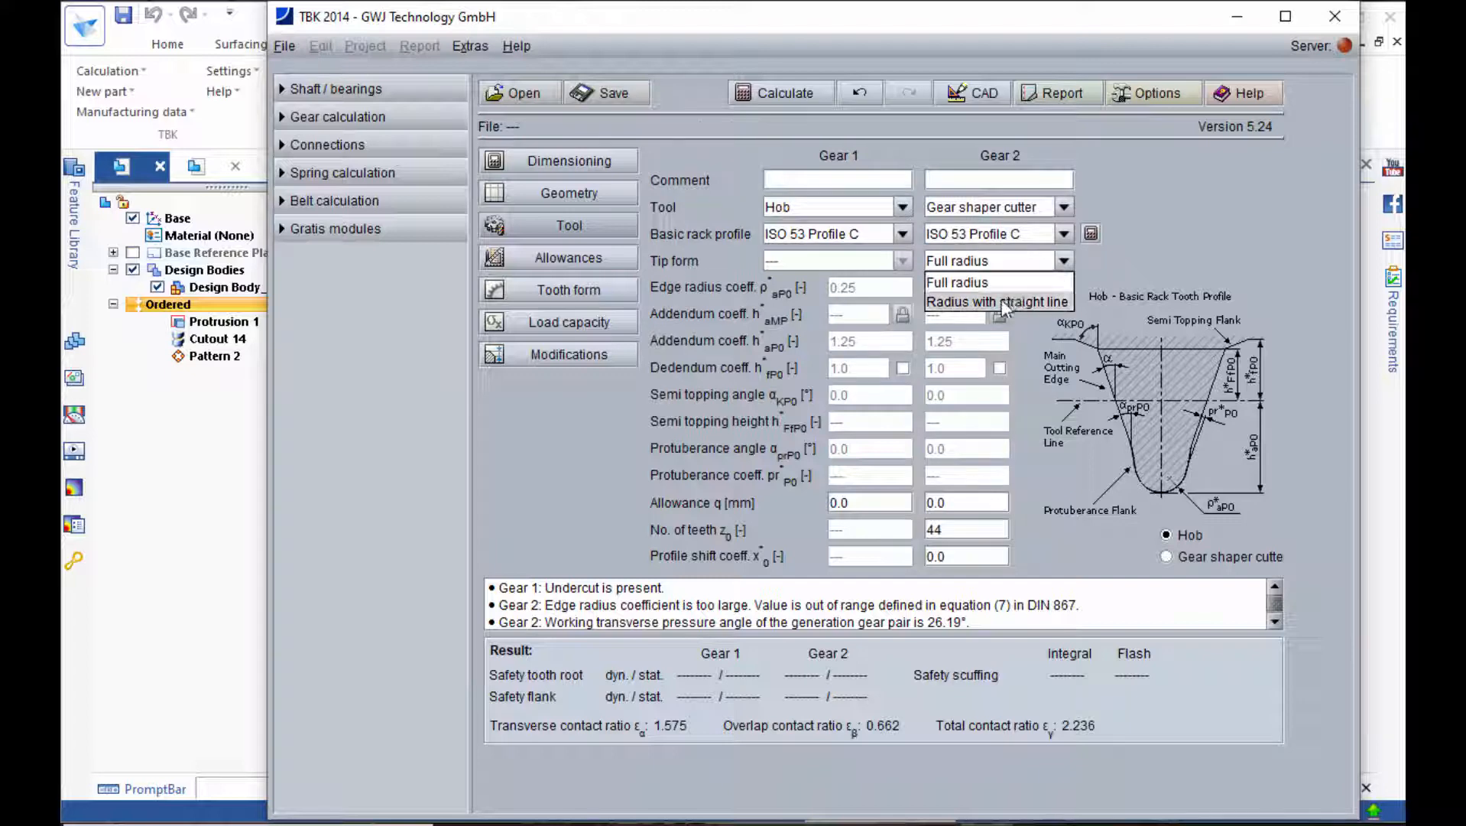
pyautogui.click(1000, 299)
pyautogui.doubleClick(993, 285)
pyautogui.write('0.25')
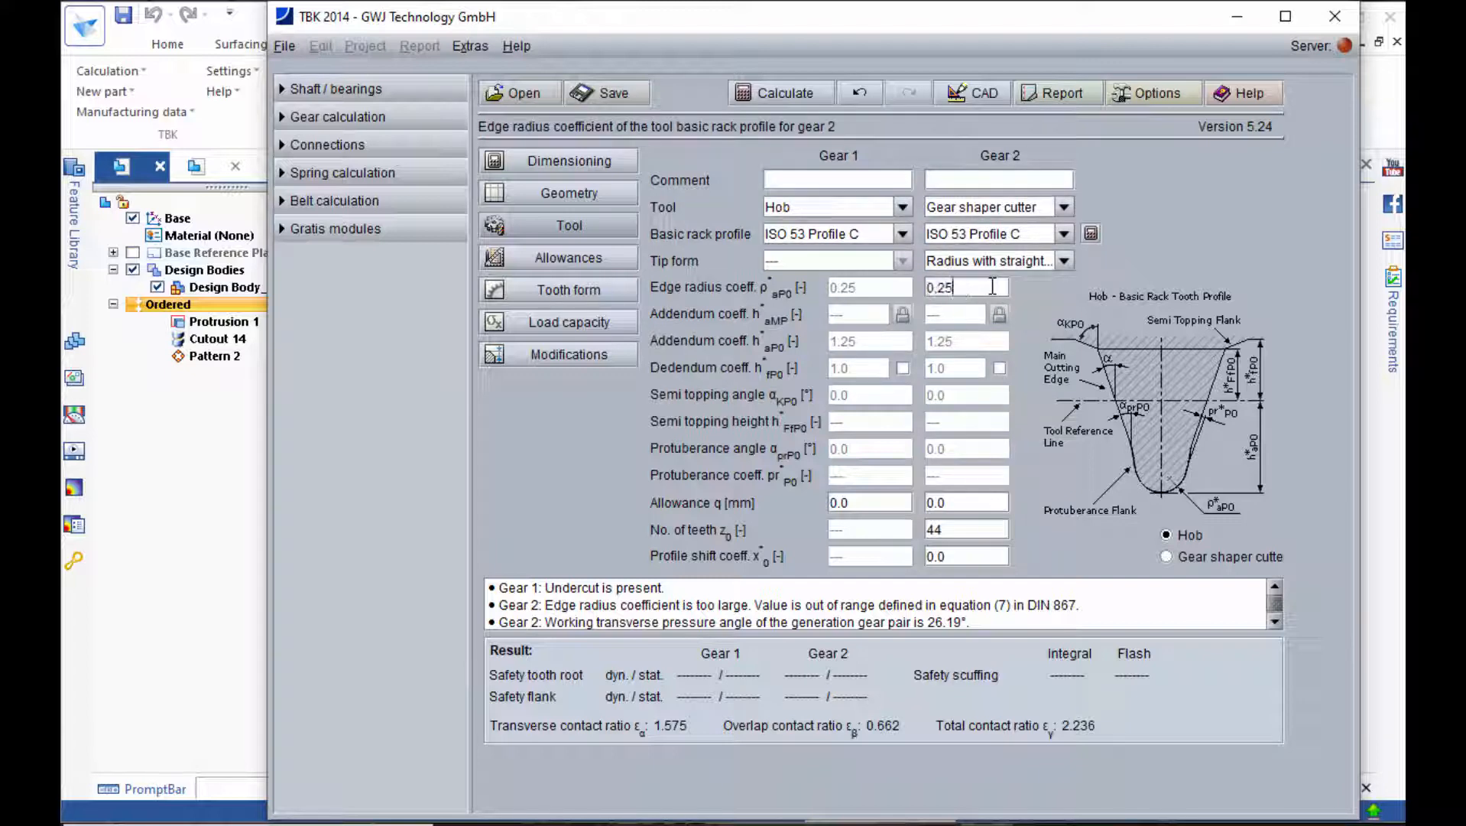
pyautogui.press('Return')
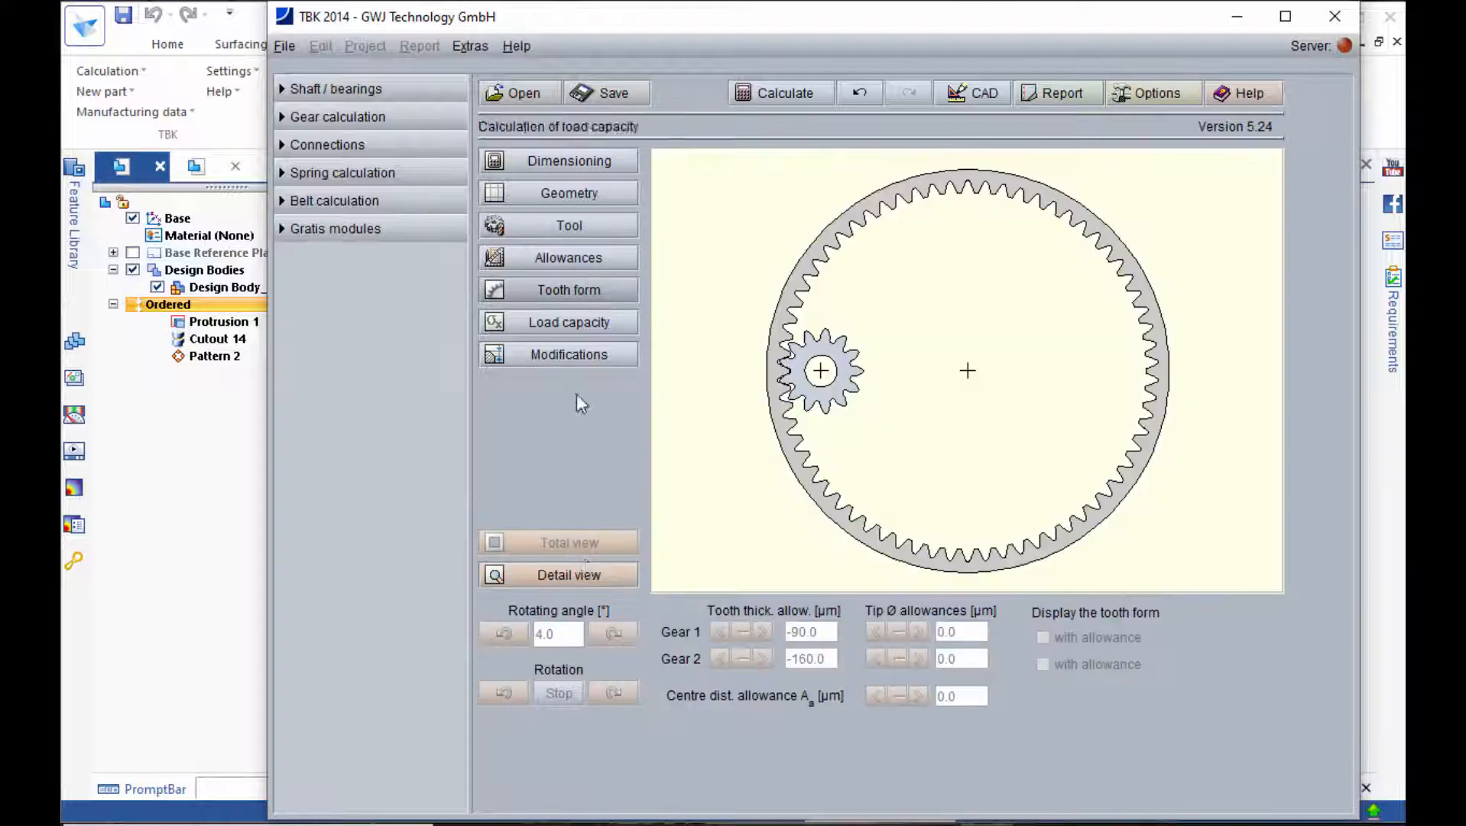
# Inspect the internal gear pair's meshing teeth in detail and export the gear data for Solid Edge.
pyautogui.click(586, 574)
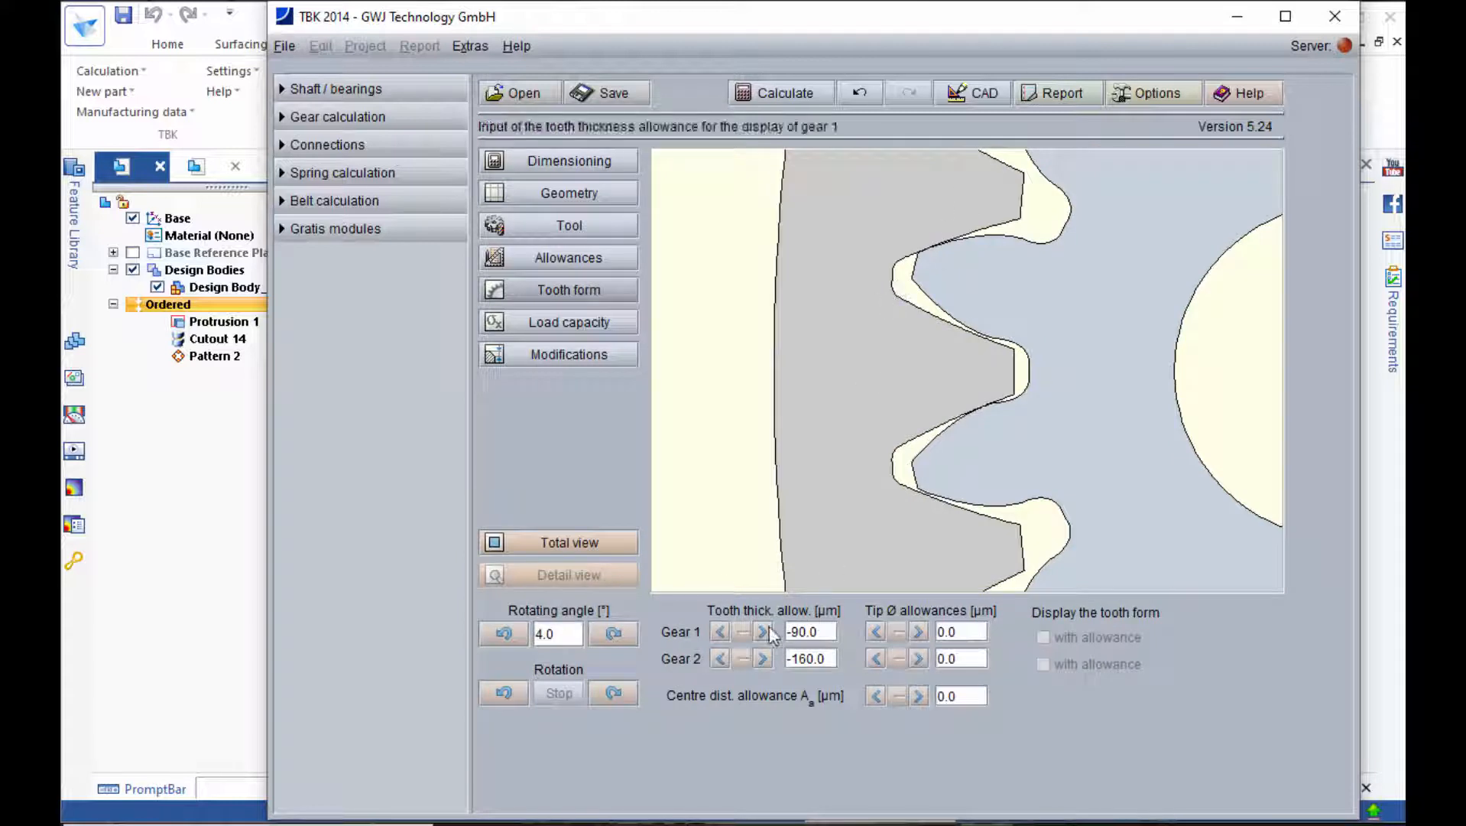
pyautogui.click(990, 95)
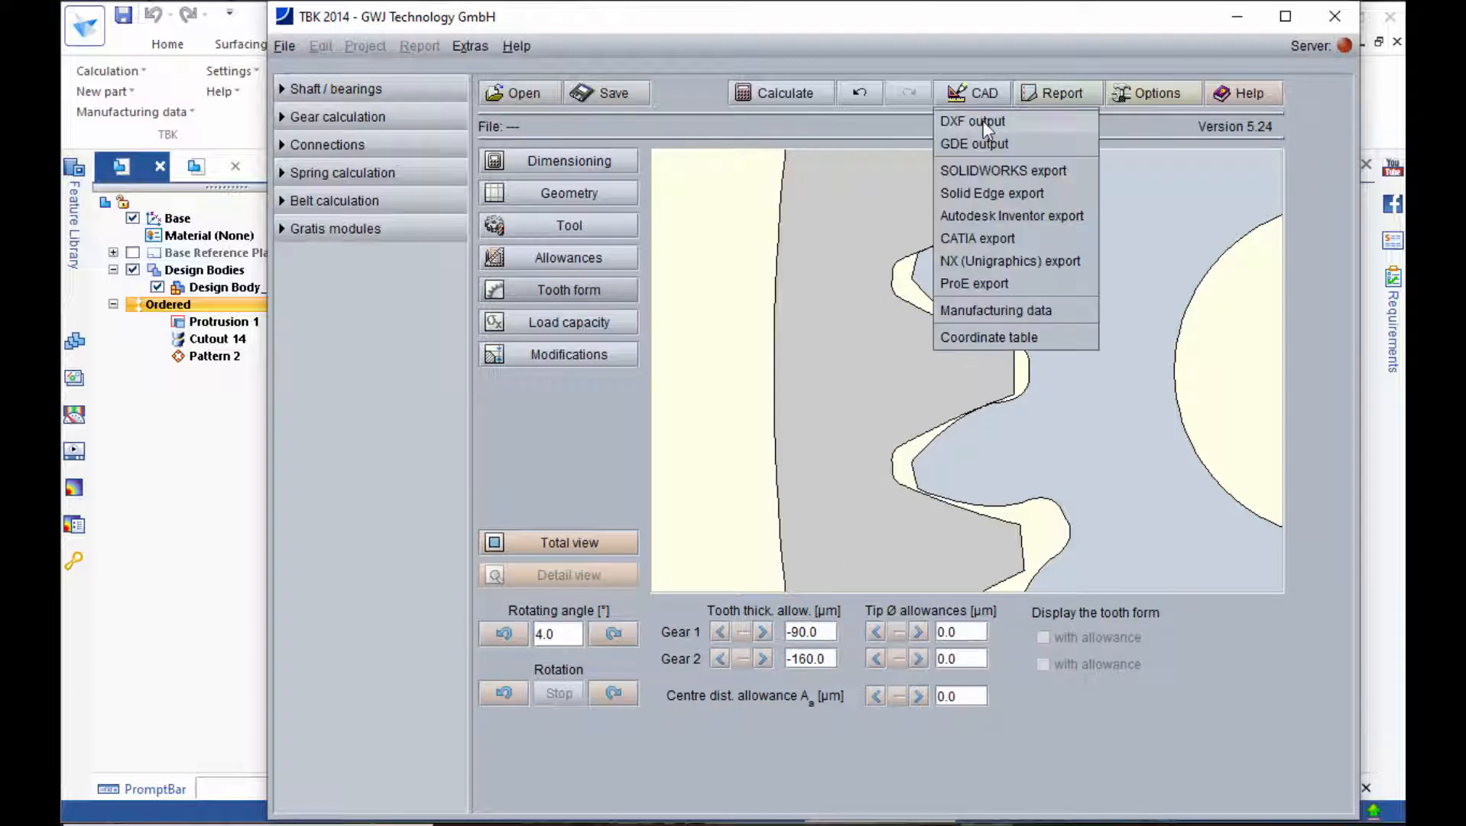
pyautogui.click(952, 204)
pyautogui.click(747, 468)
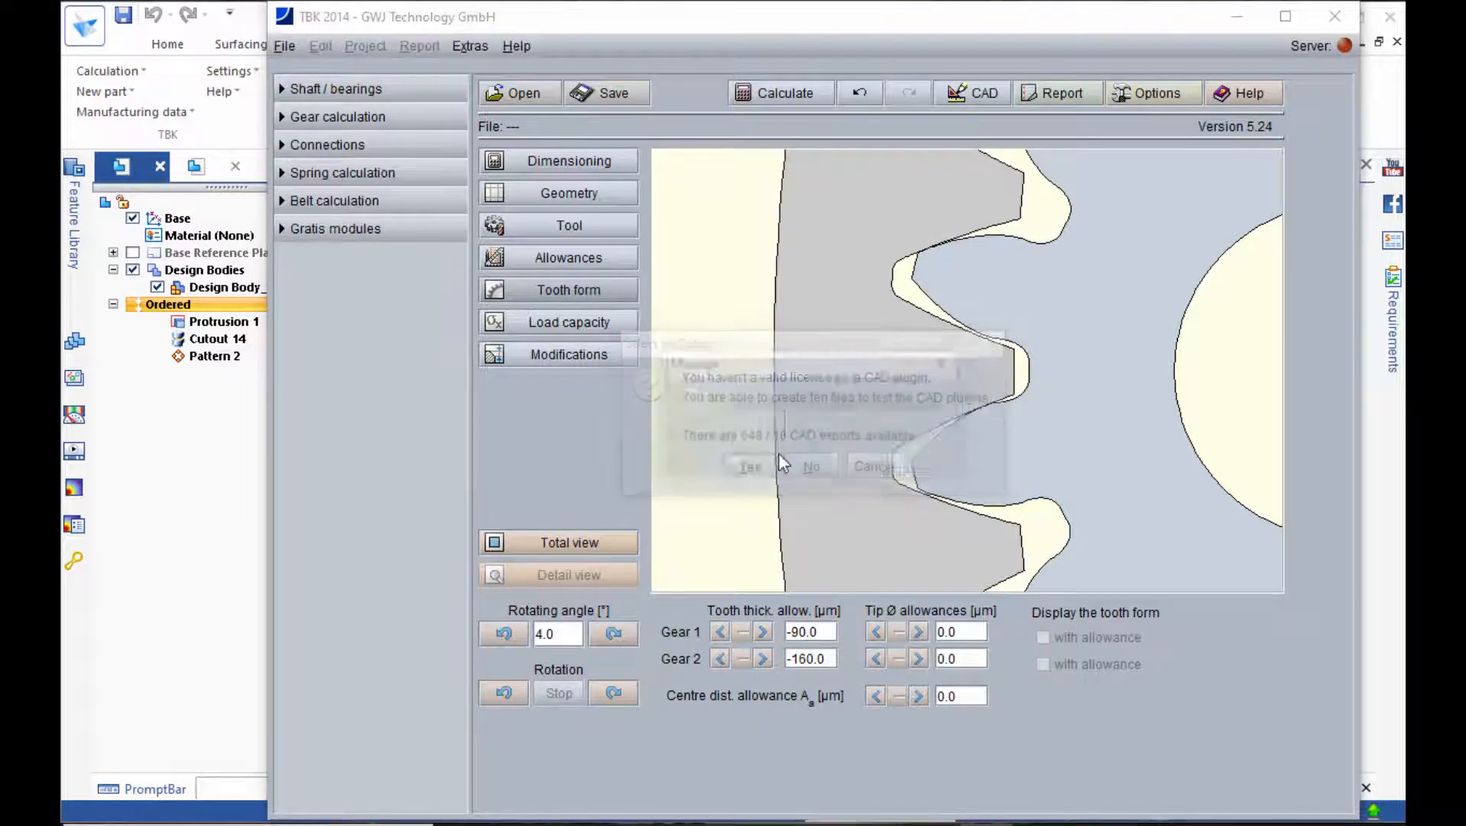
pyautogui.click(804, 445)
# Switch to Solid Edge and generate cylindrical gear 2 as a new part from the TBK calculation.
pyautogui.click(196, 453)
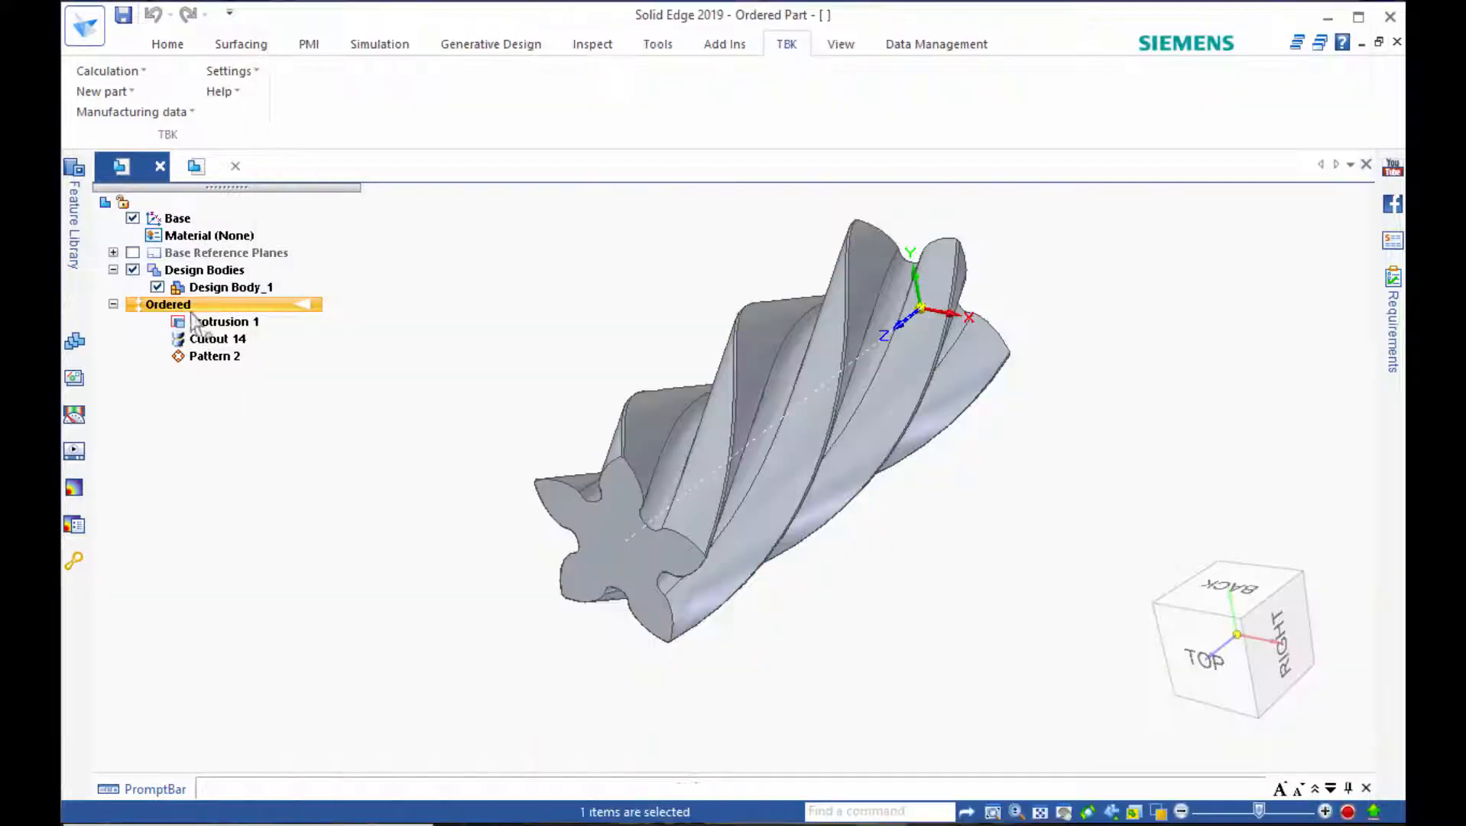
pyautogui.click(103, 93)
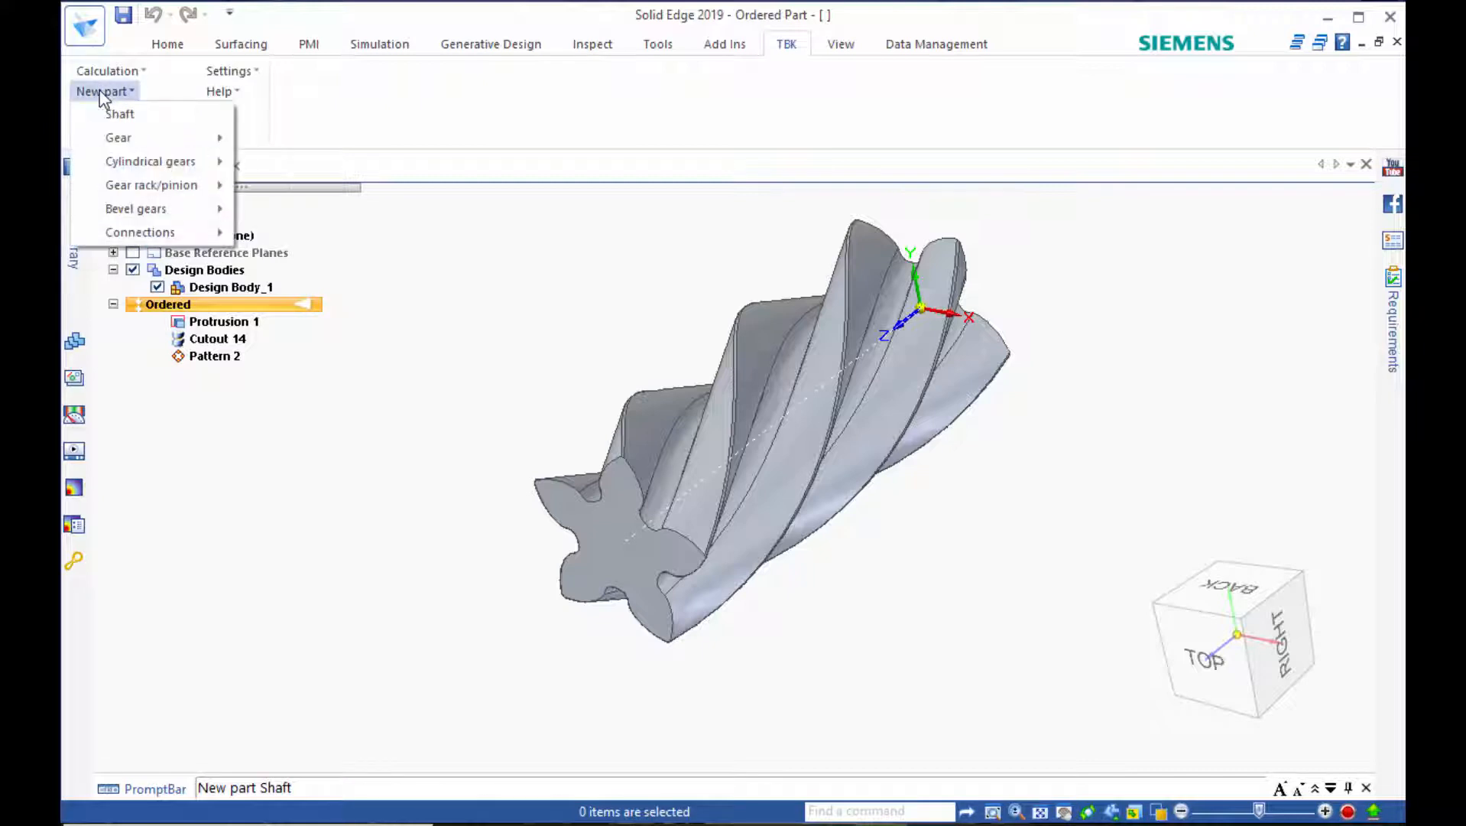
pyautogui.moveTo(149, 161)
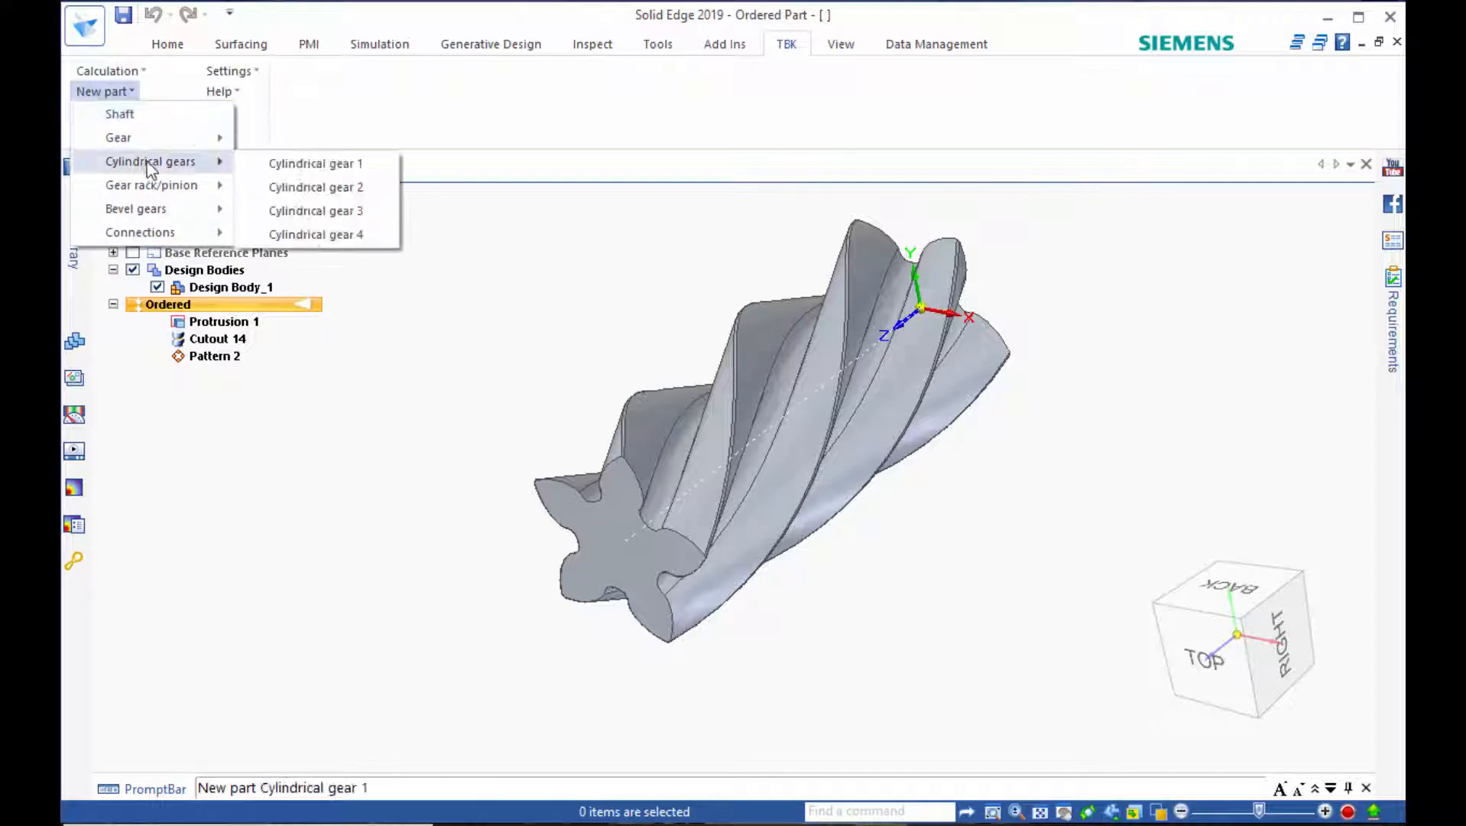
pyautogui.click(317, 186)
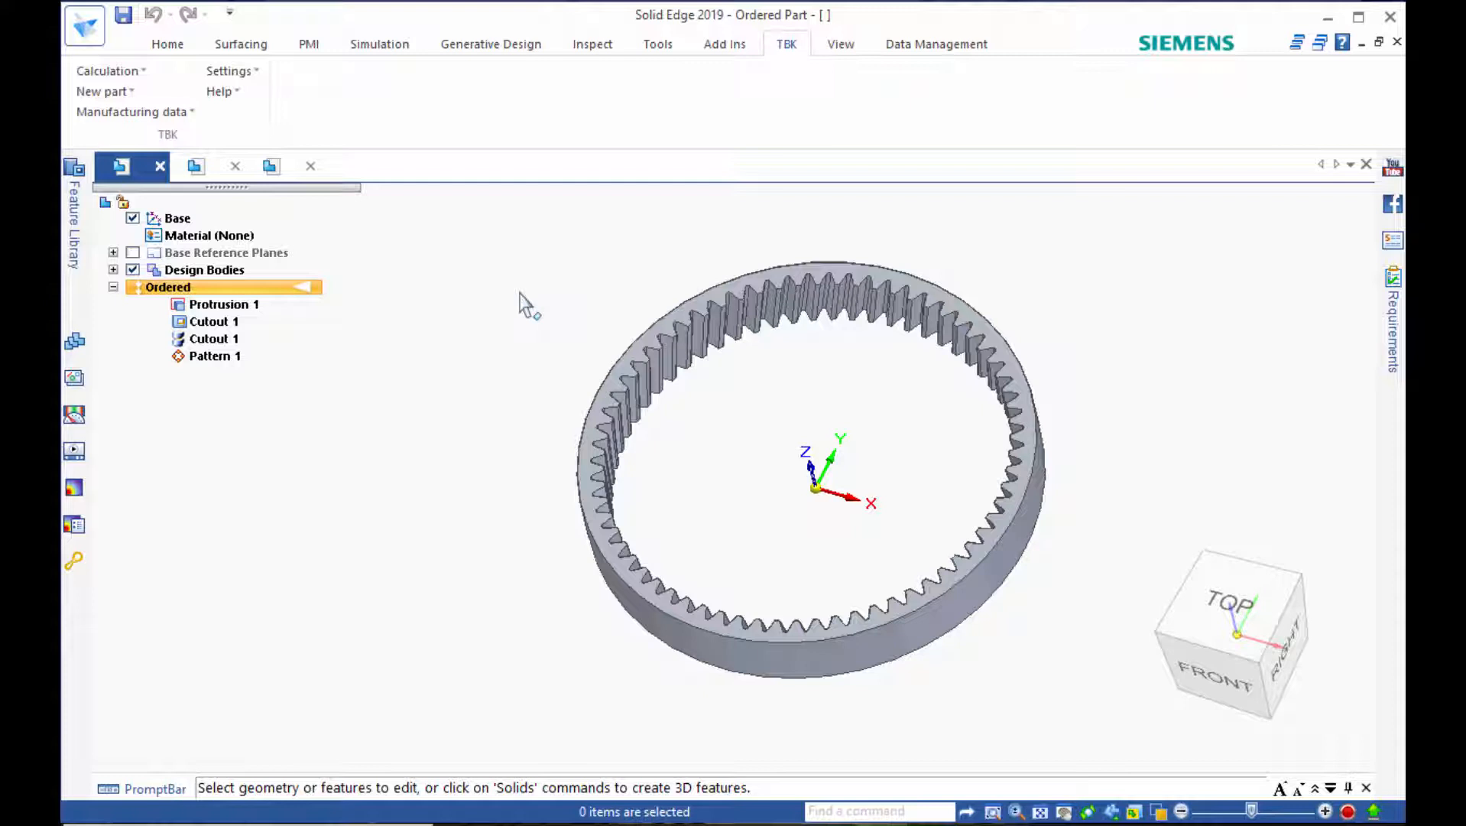
# Create a new drawing from the ISO Metric template iso metric draft.dft.
pyautogui.click(79, 37)
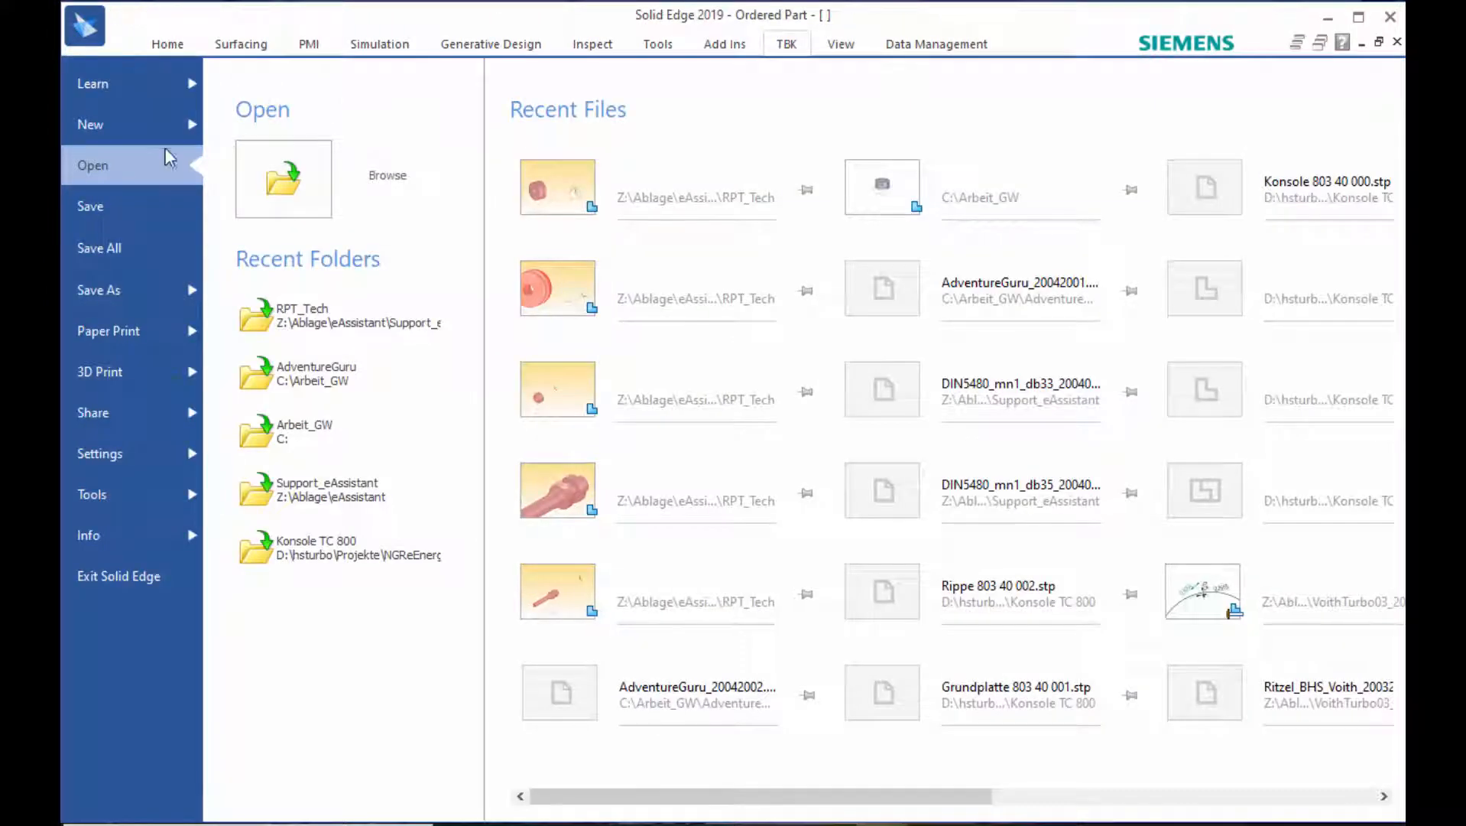
pyautogui.click(124, 138)
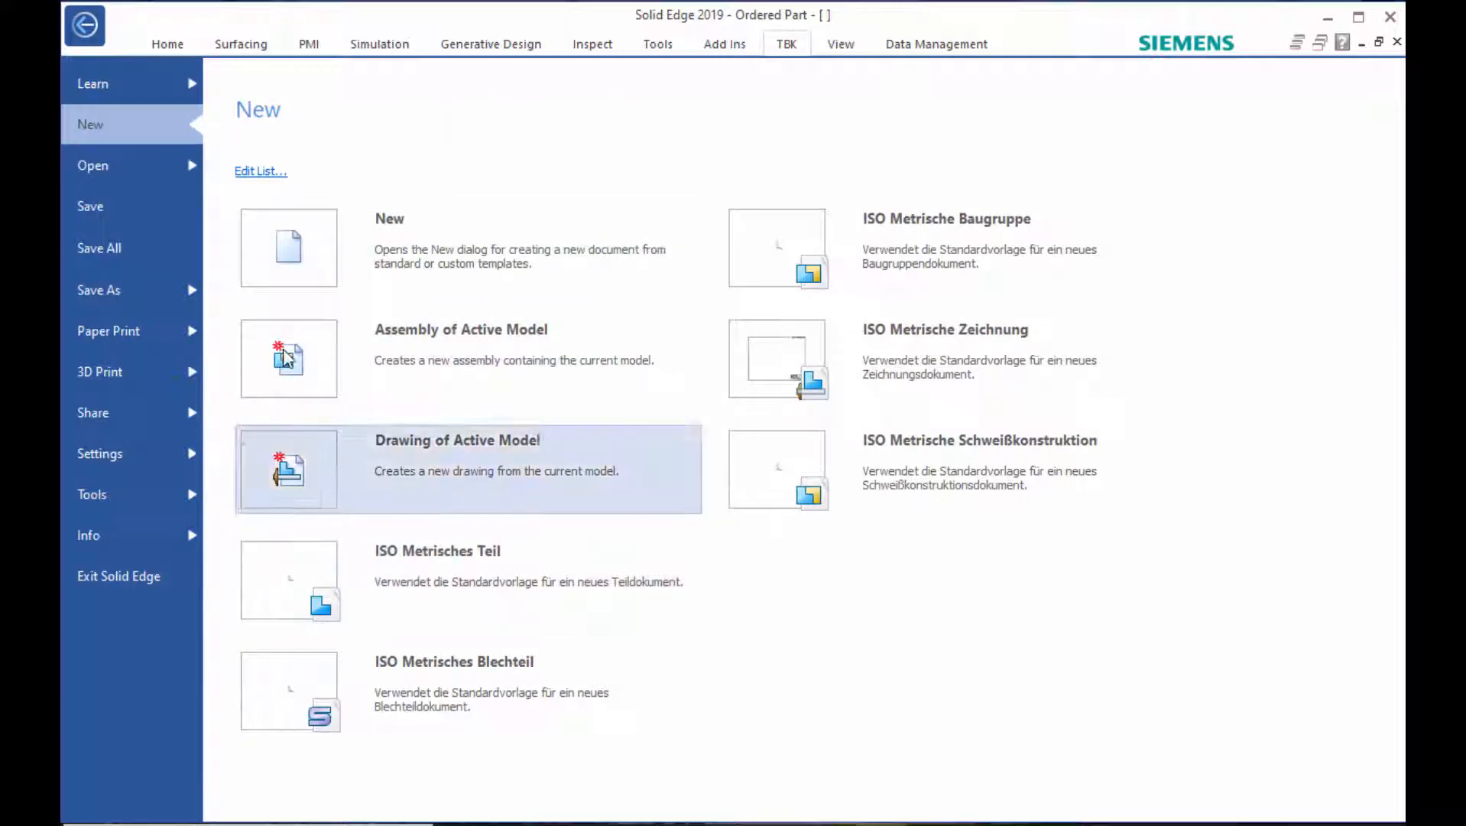
pyautogui.click(295, 264)
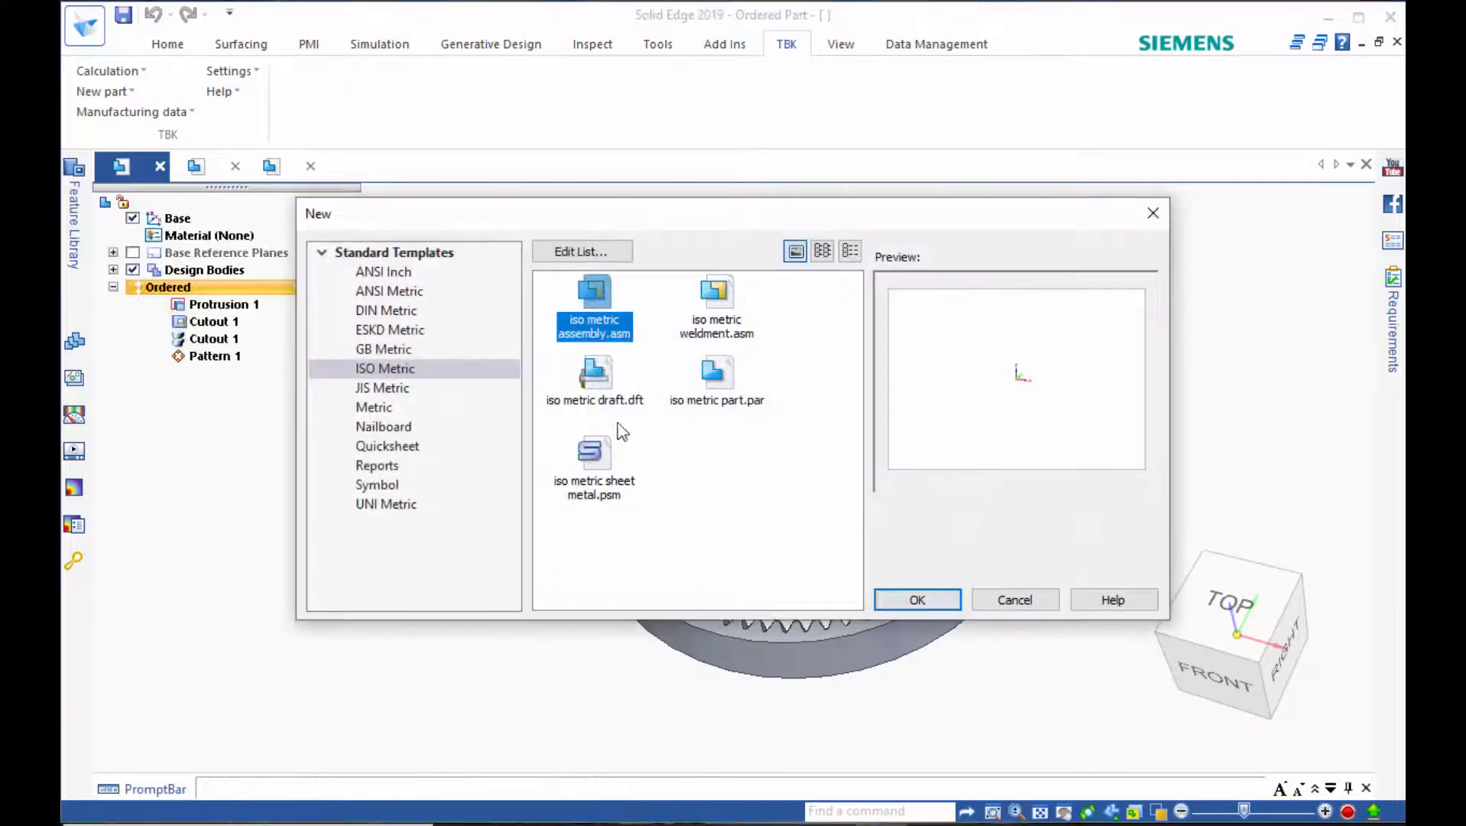
pyautogui.click(589, 378)
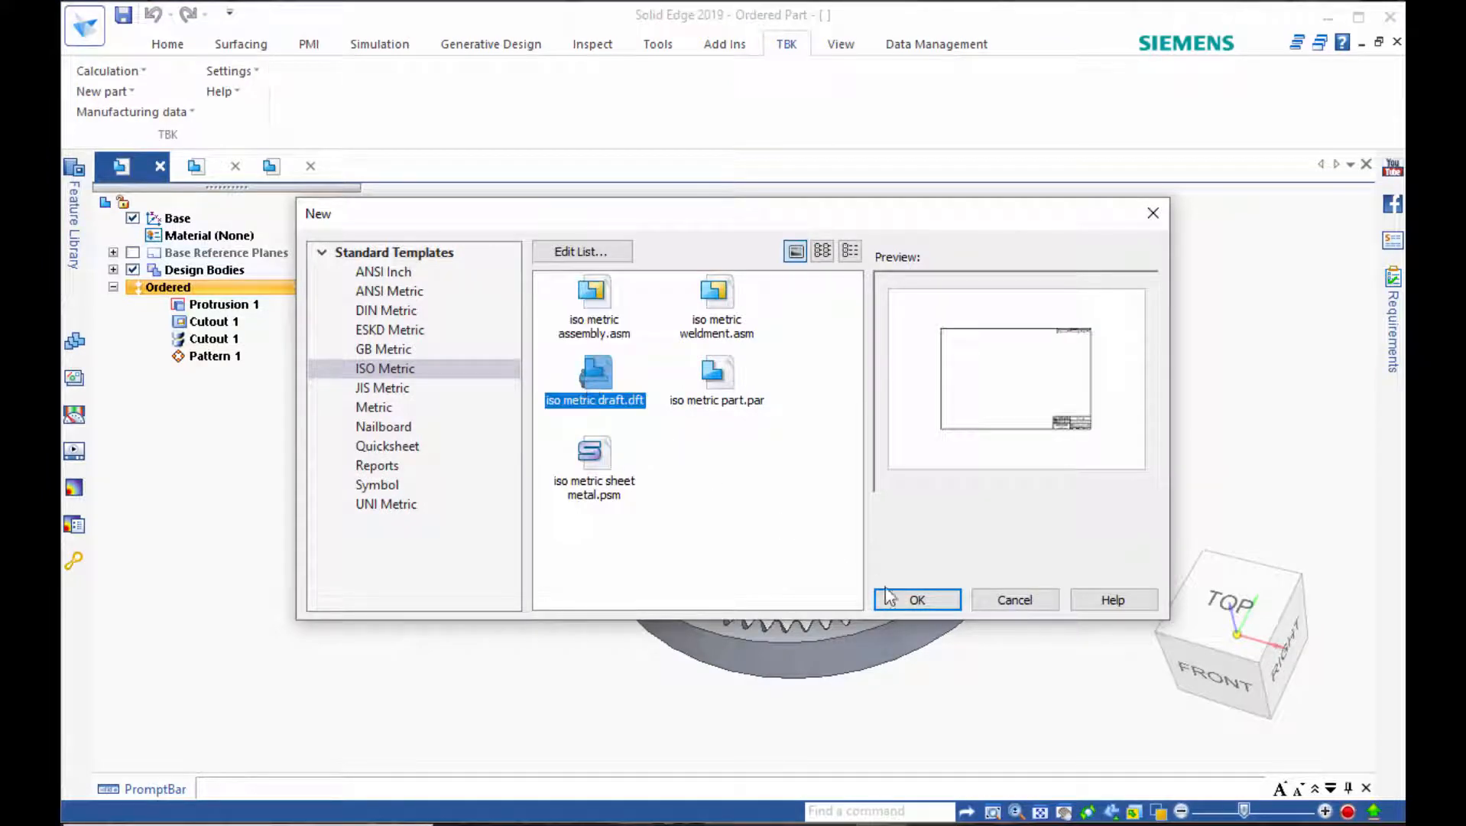
pyautogui.click(914, 599)
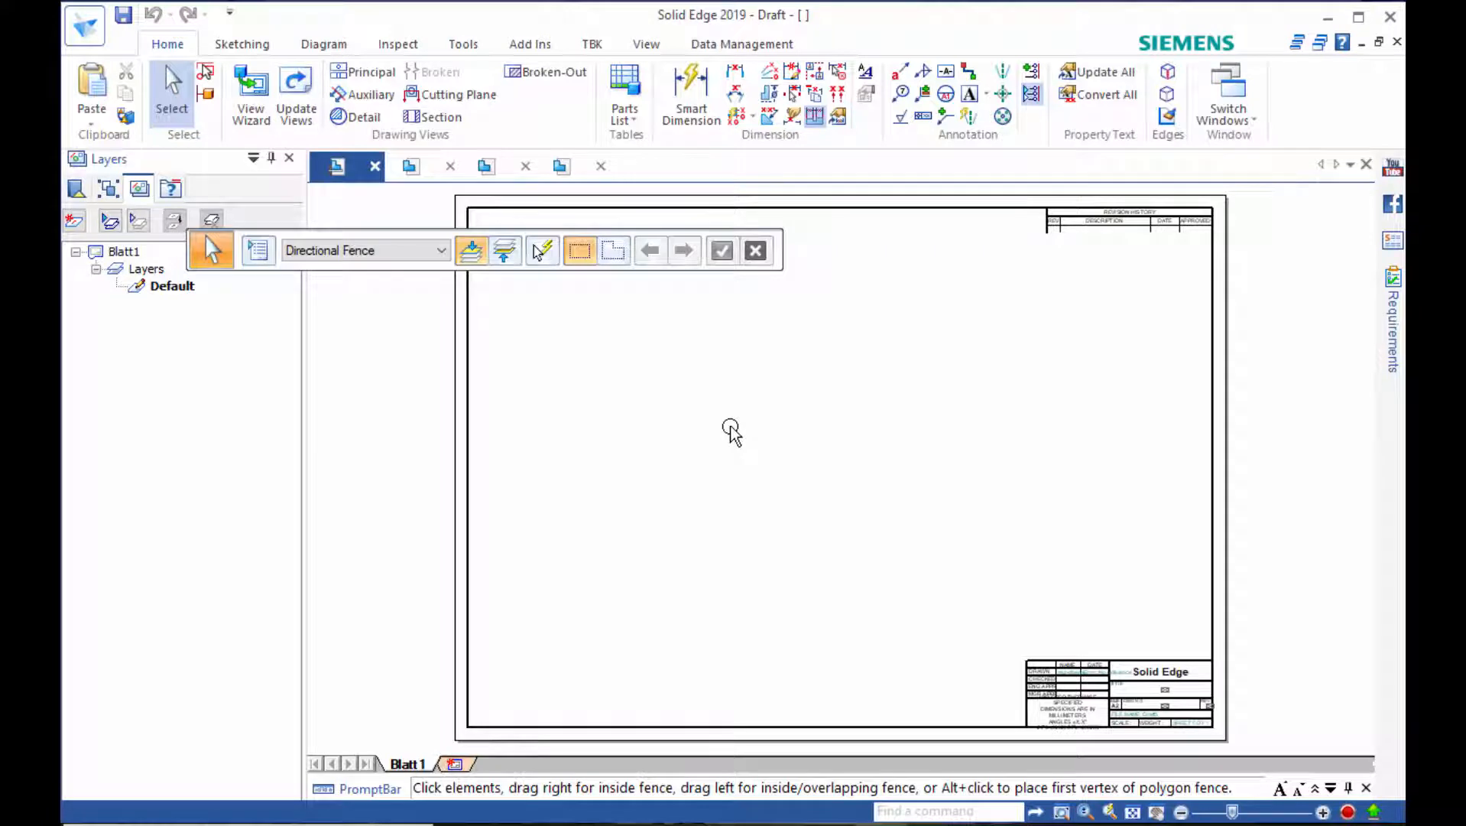
# Place the manufacturing data table for cylindrical gear 2 from the current calculation on the drawing sheet.
pyautogui.click(594, 46)
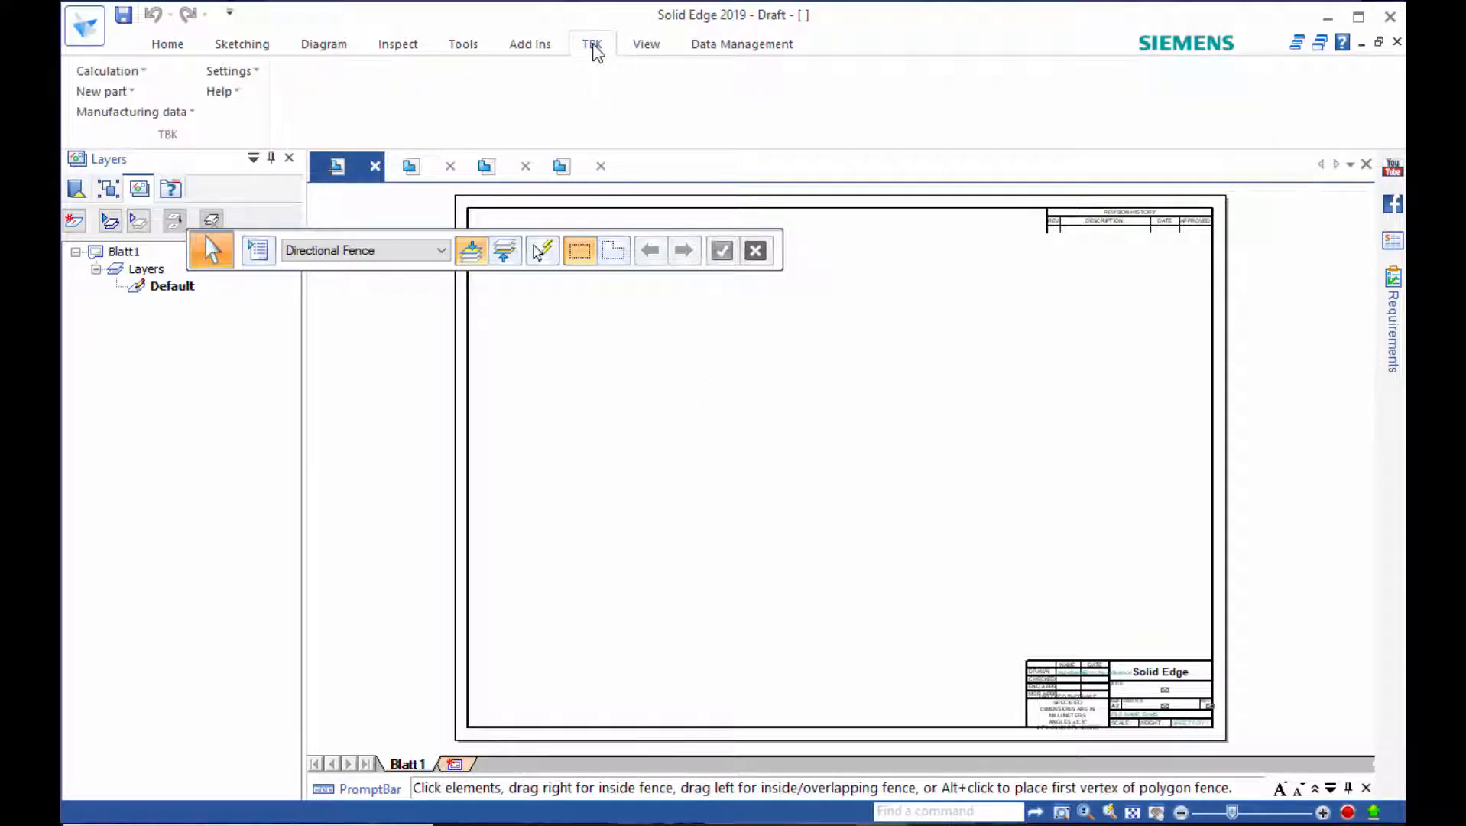
pyautogui.click(171, 113)
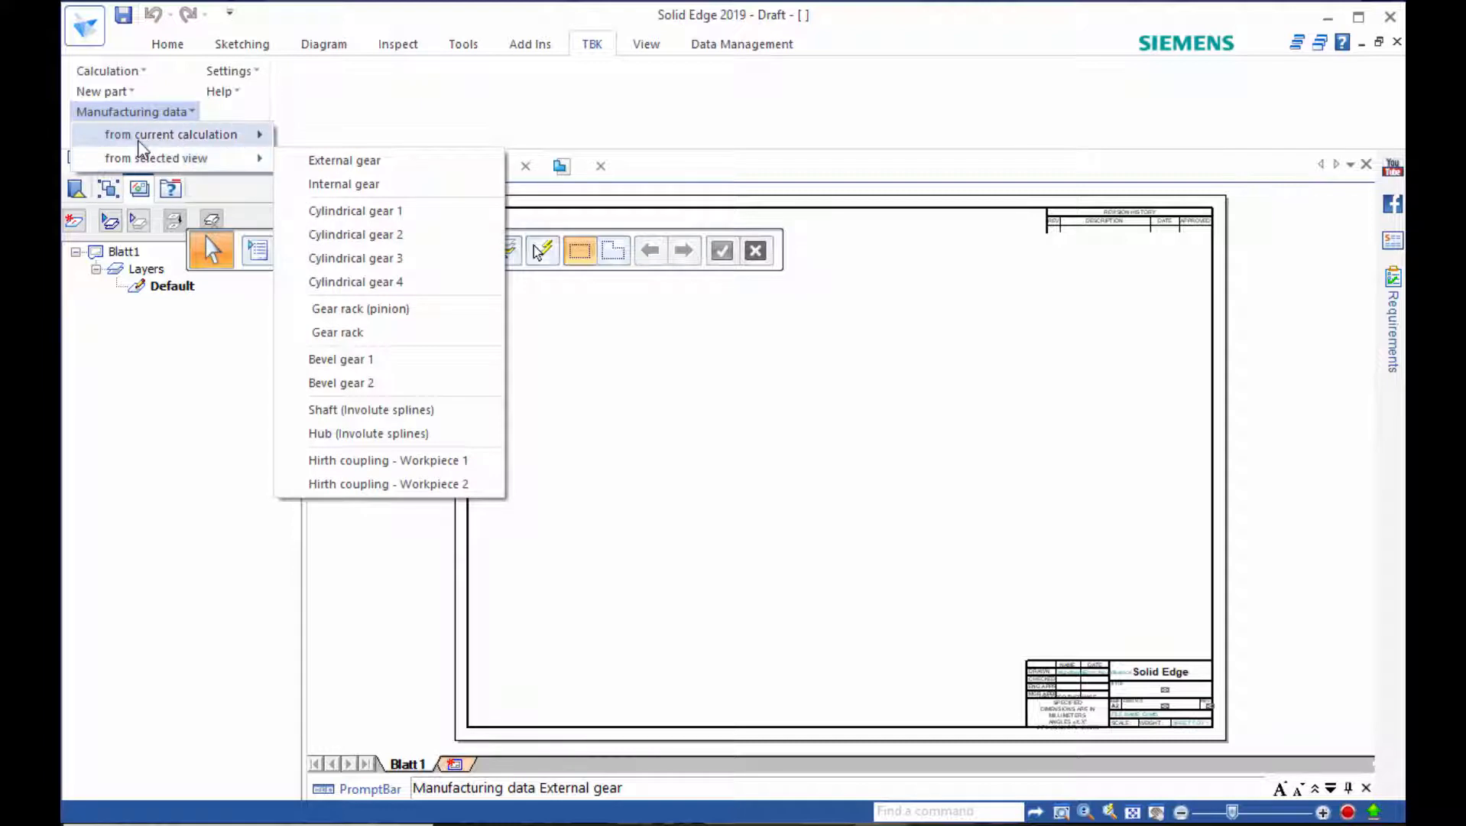
pyautogui.moveTo(139, 143)
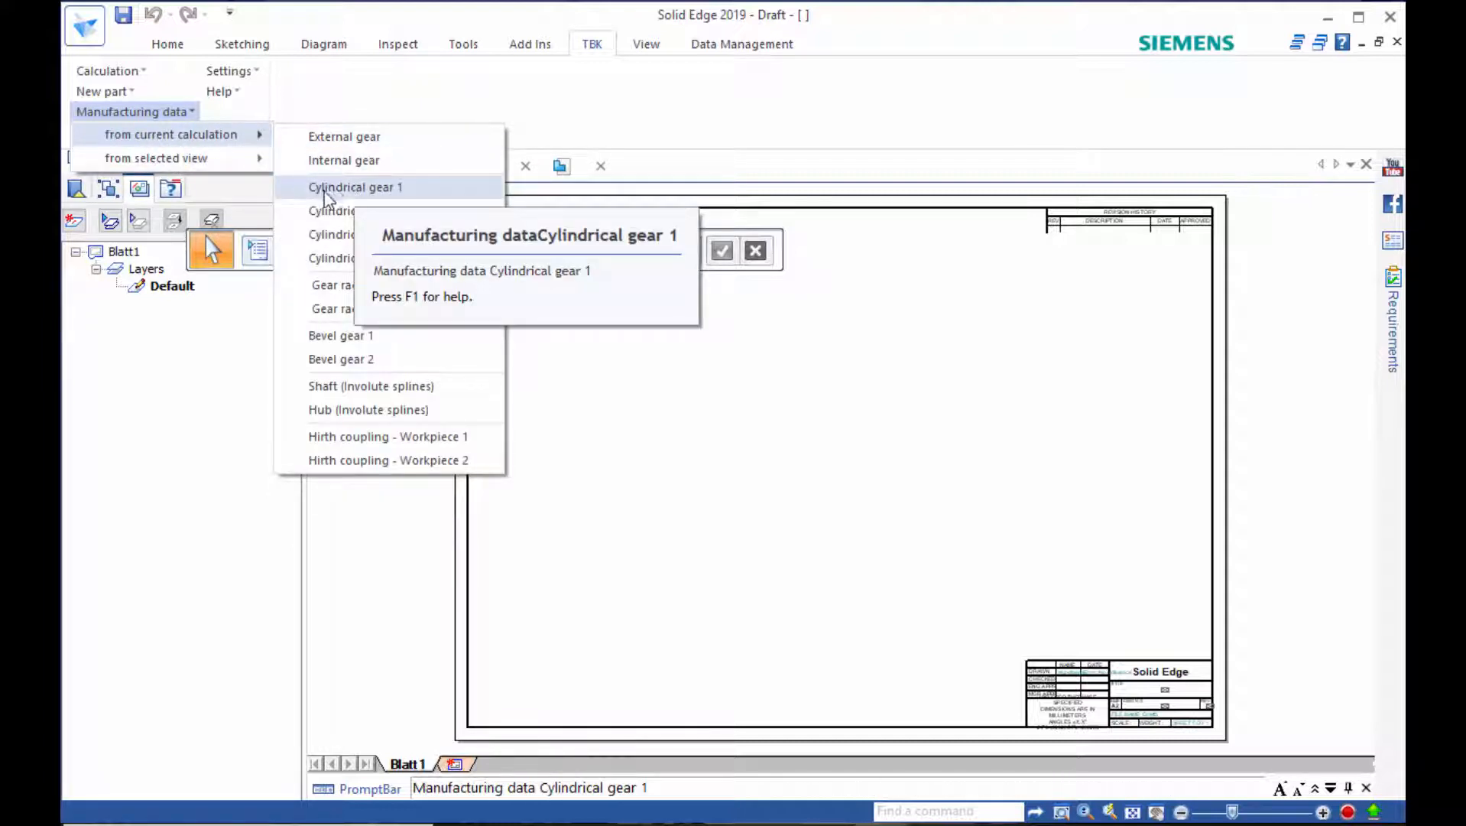
pyautogui.click(327, 211)
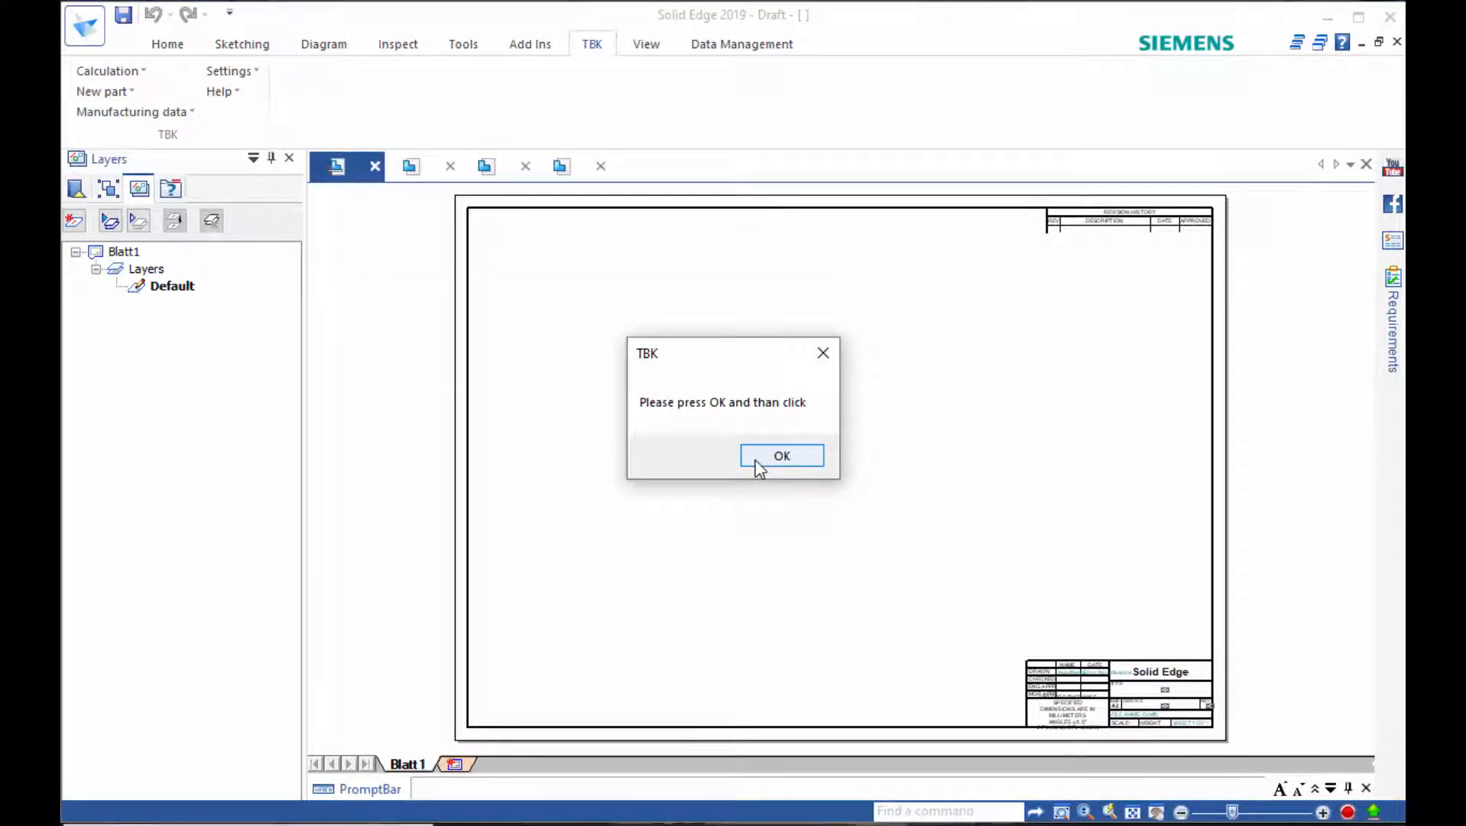
pyautogui.click(779, 455)
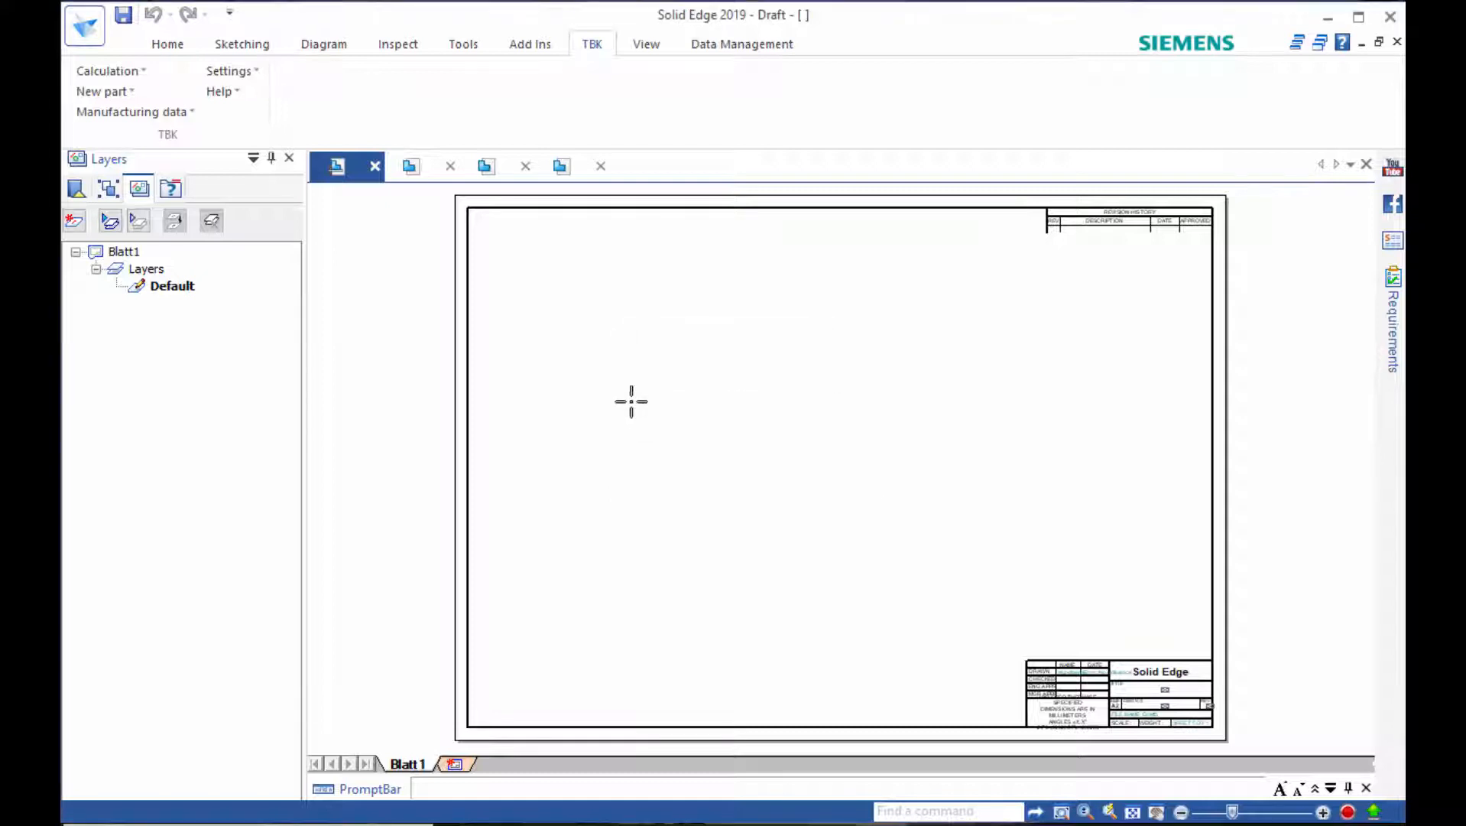
pyautogui.click(762, 367)
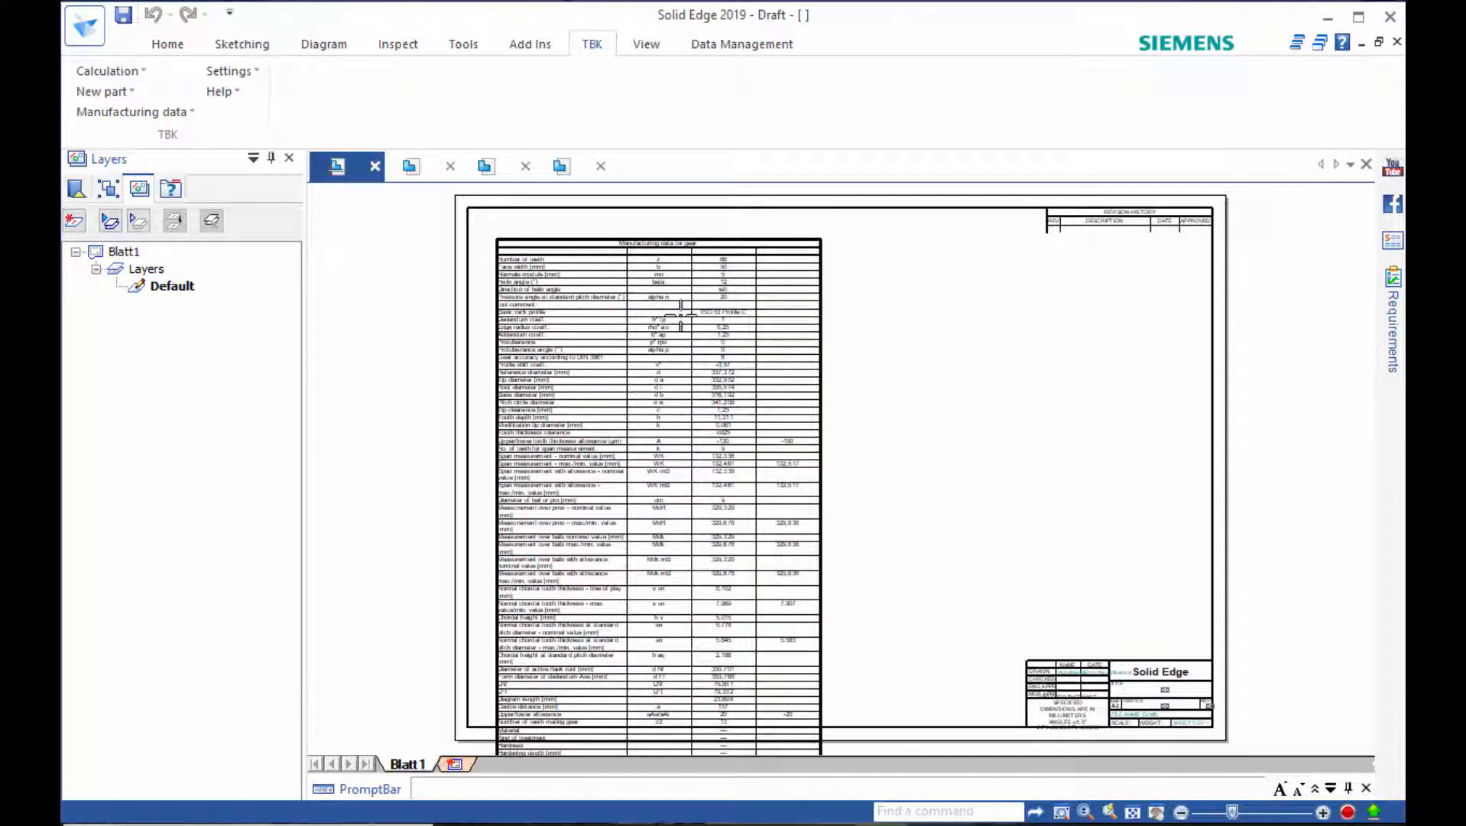
pyautogui.scroll(2, 680, 315)
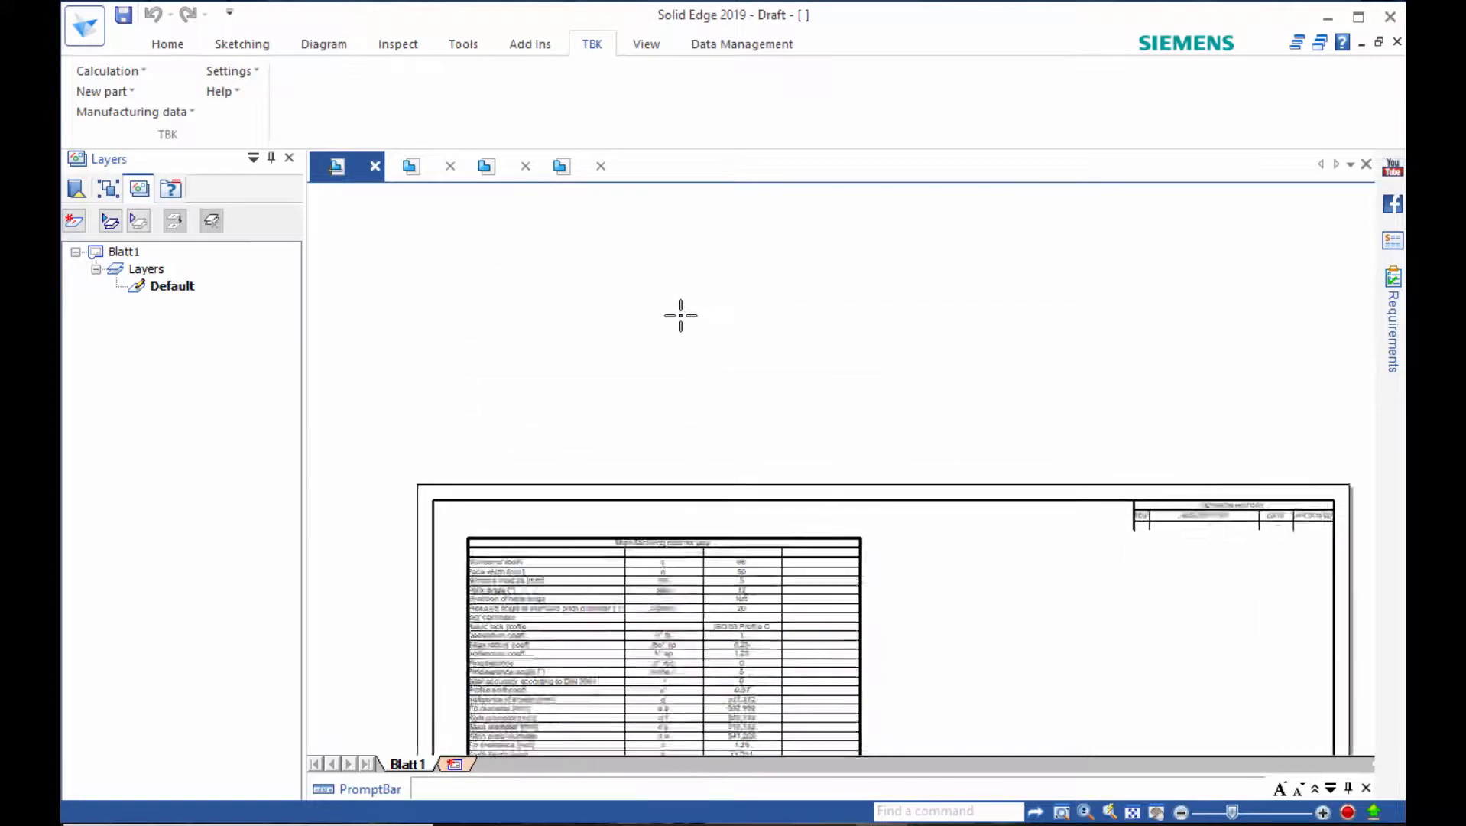
pyautogui.scroll(3, 681, 315)
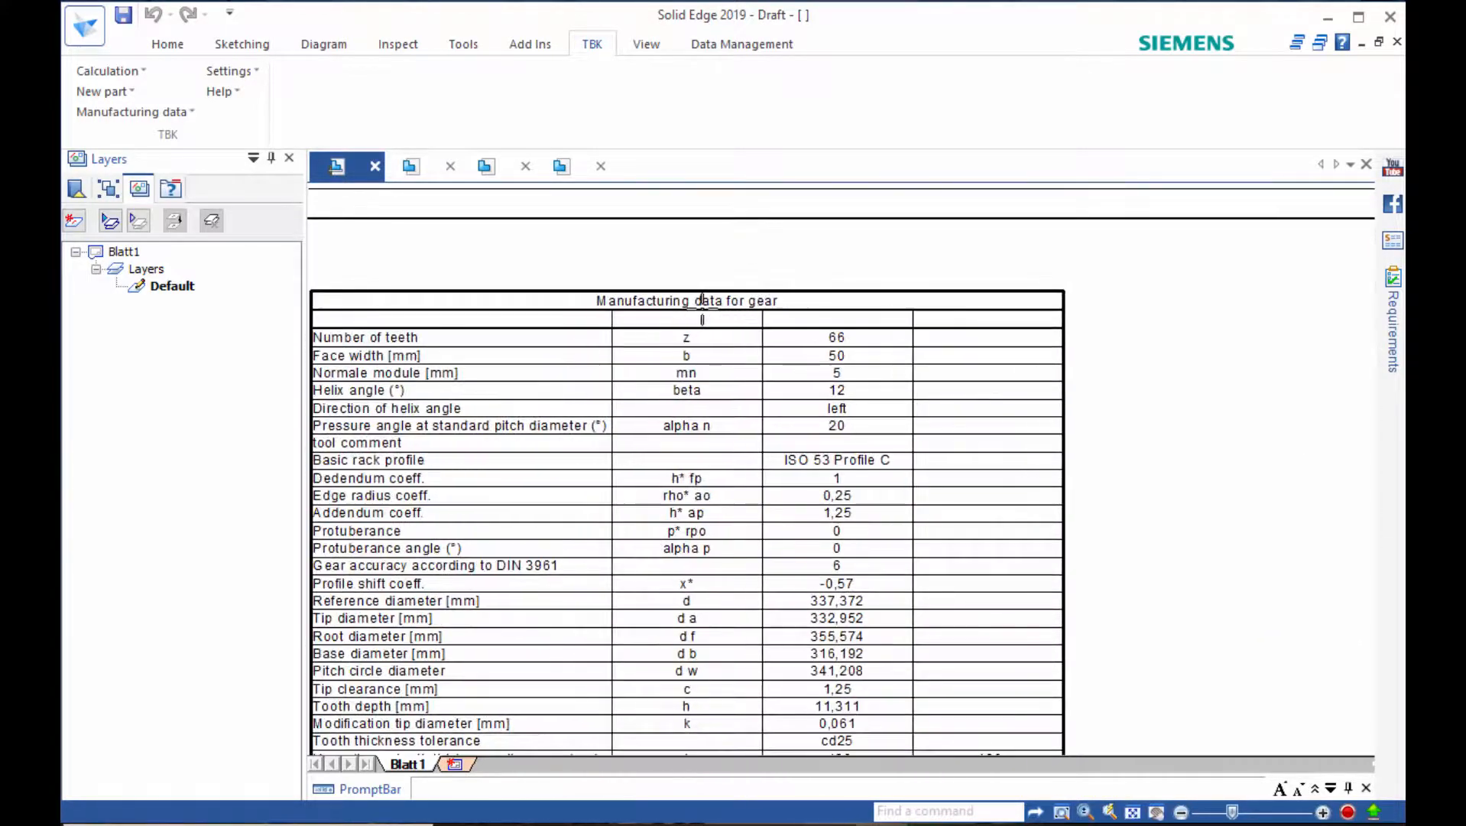
pyautogui.scroll(2, 701, 310)
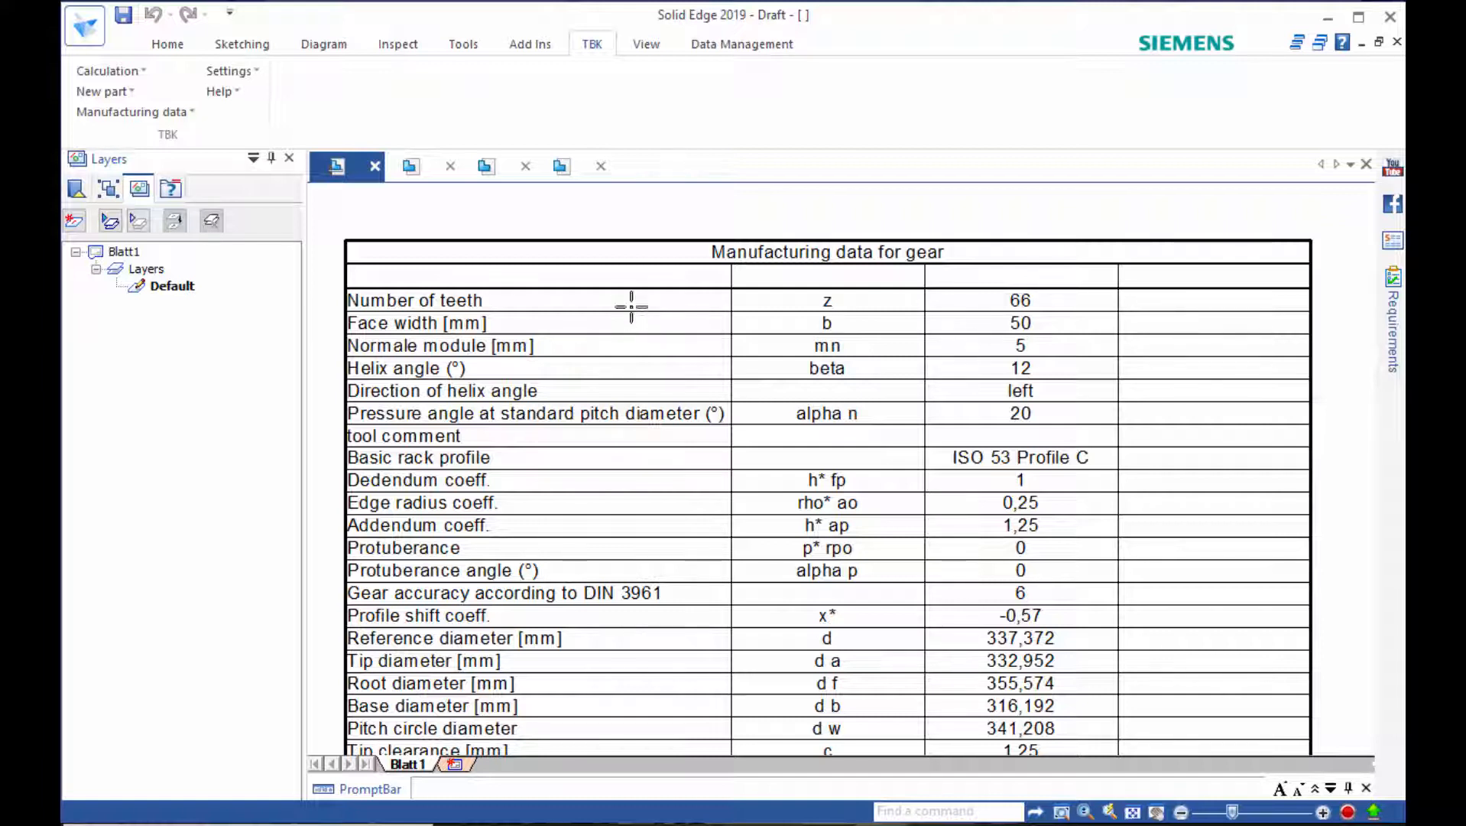
# Close the drawing, the internal gear, the 5-tooth pinion and the remaining front gear part without saving.
pyautogui.click(375, 170)
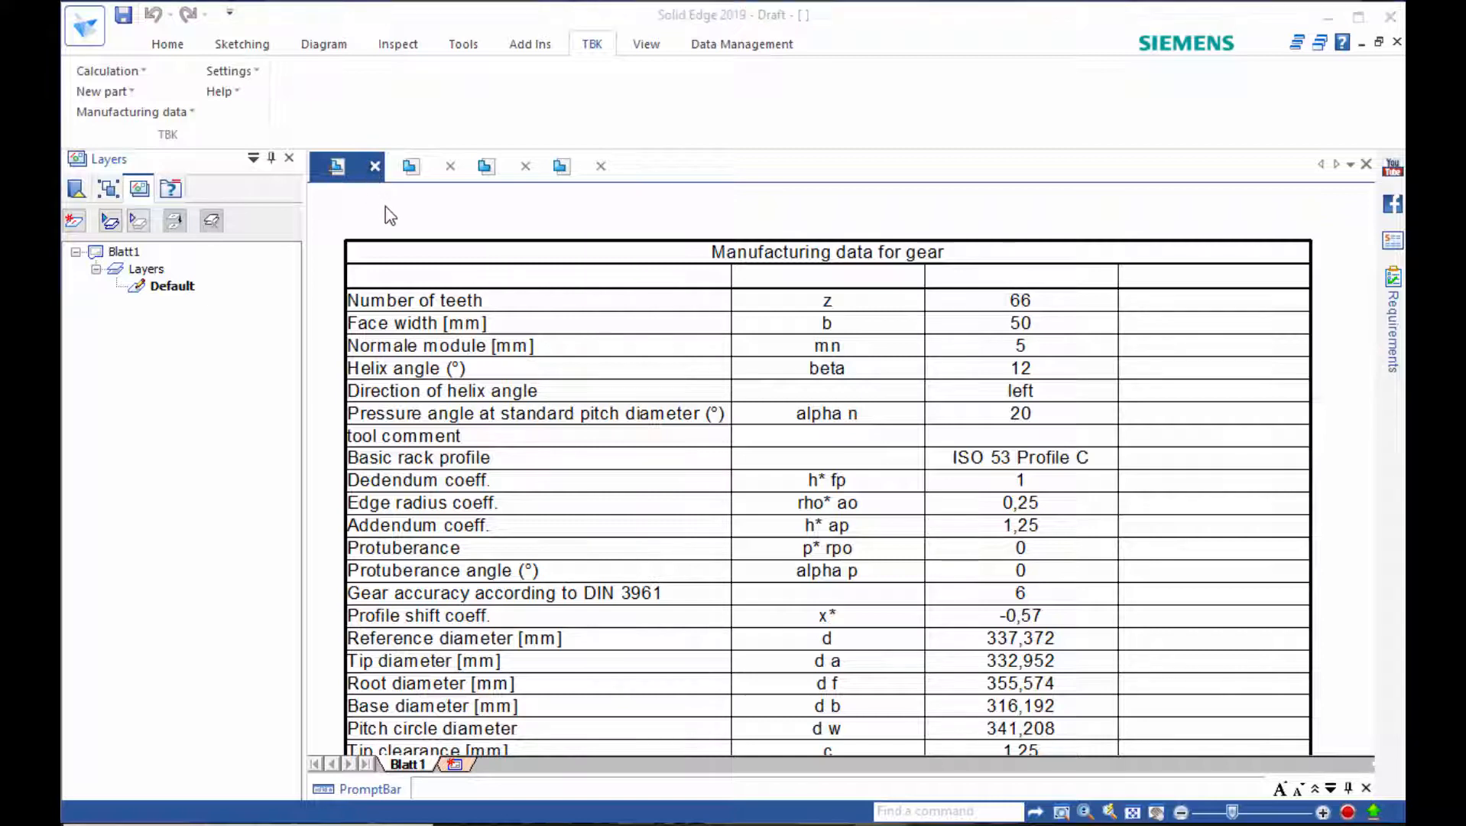
pyautogui.click(750, 514)
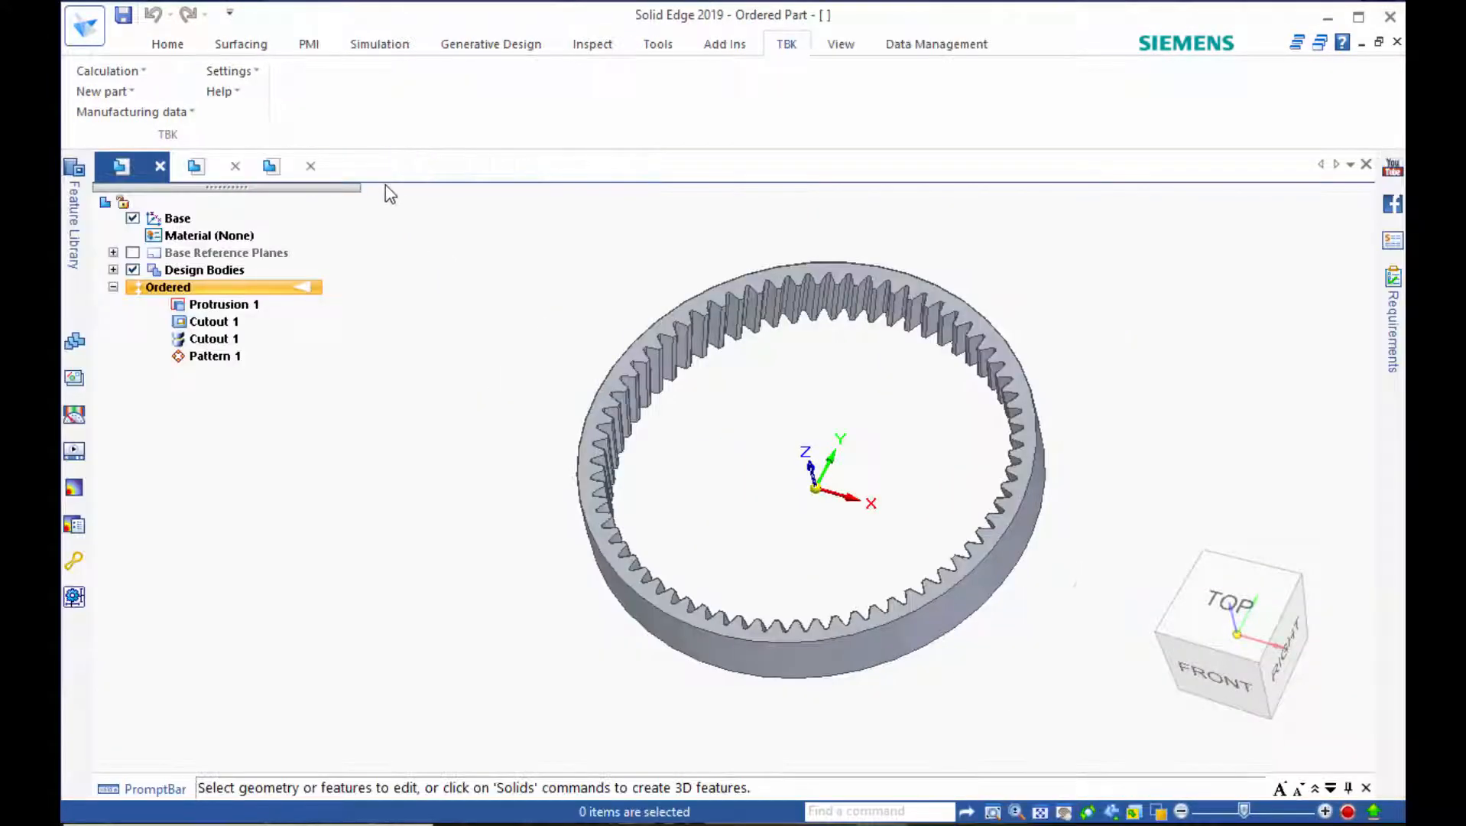
pyautogui.click(159, 166)
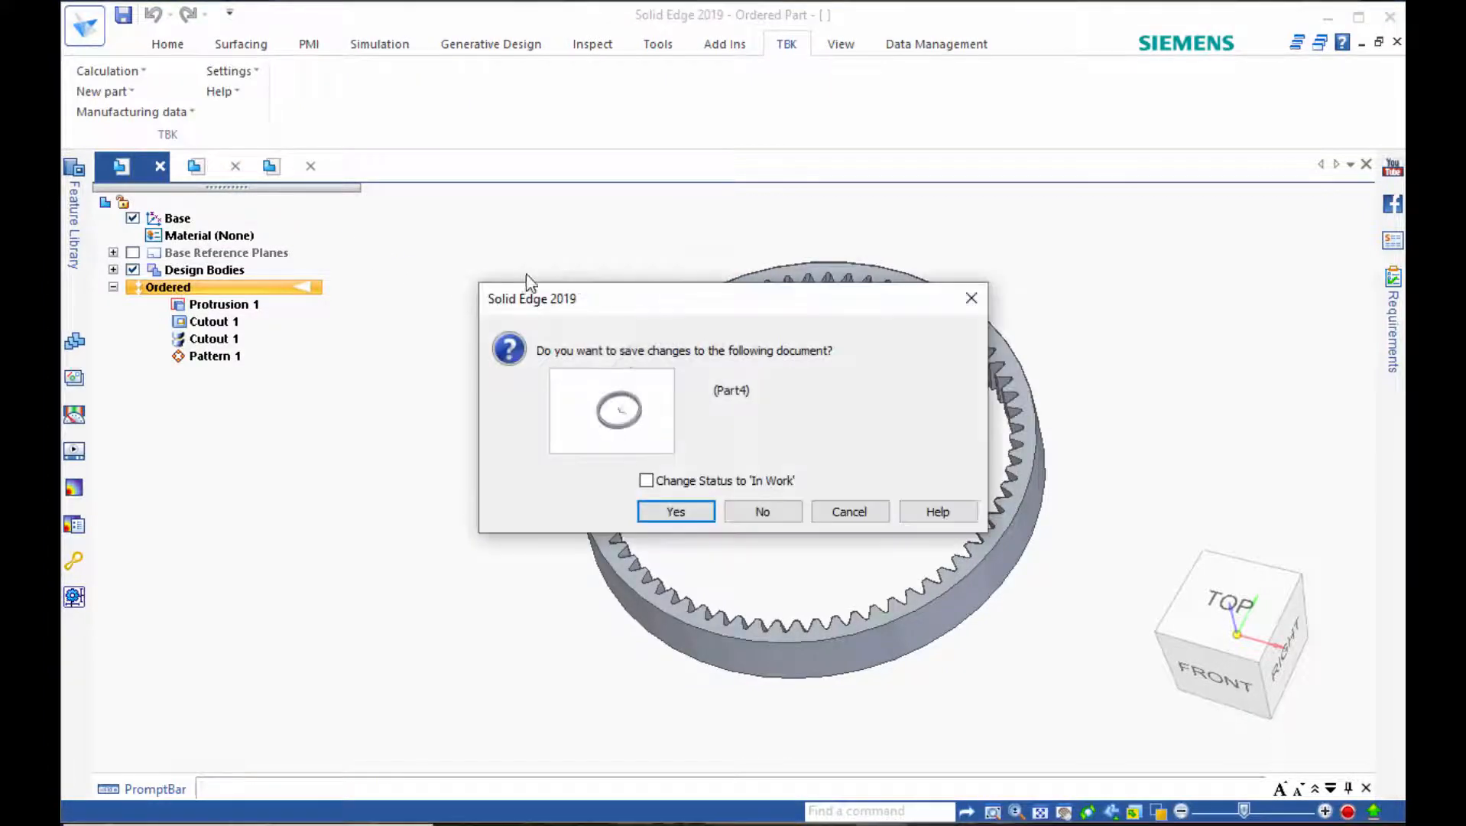
pyautogui.click(745, 511)
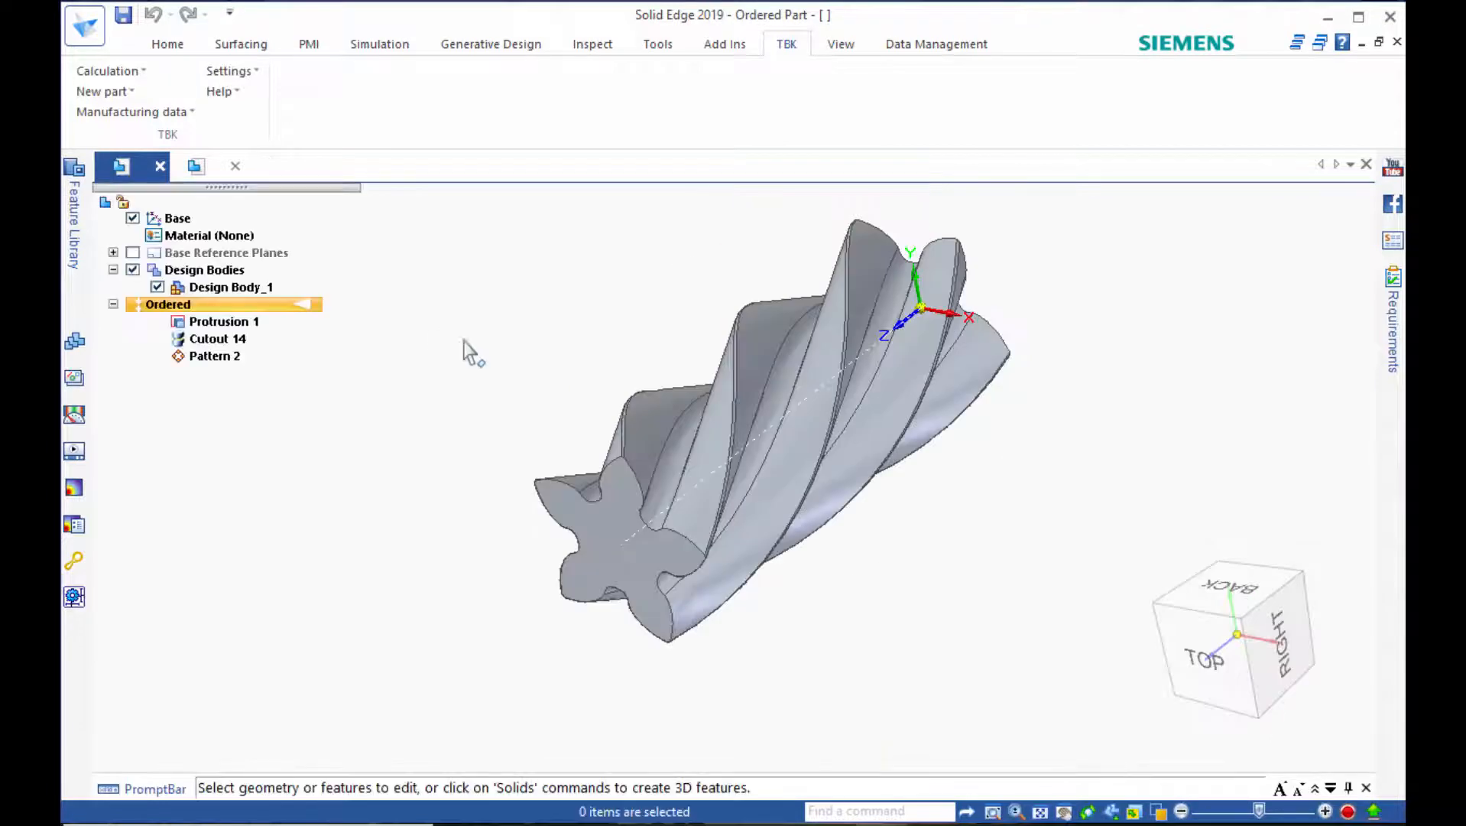
pyautogui.click(160, 166)
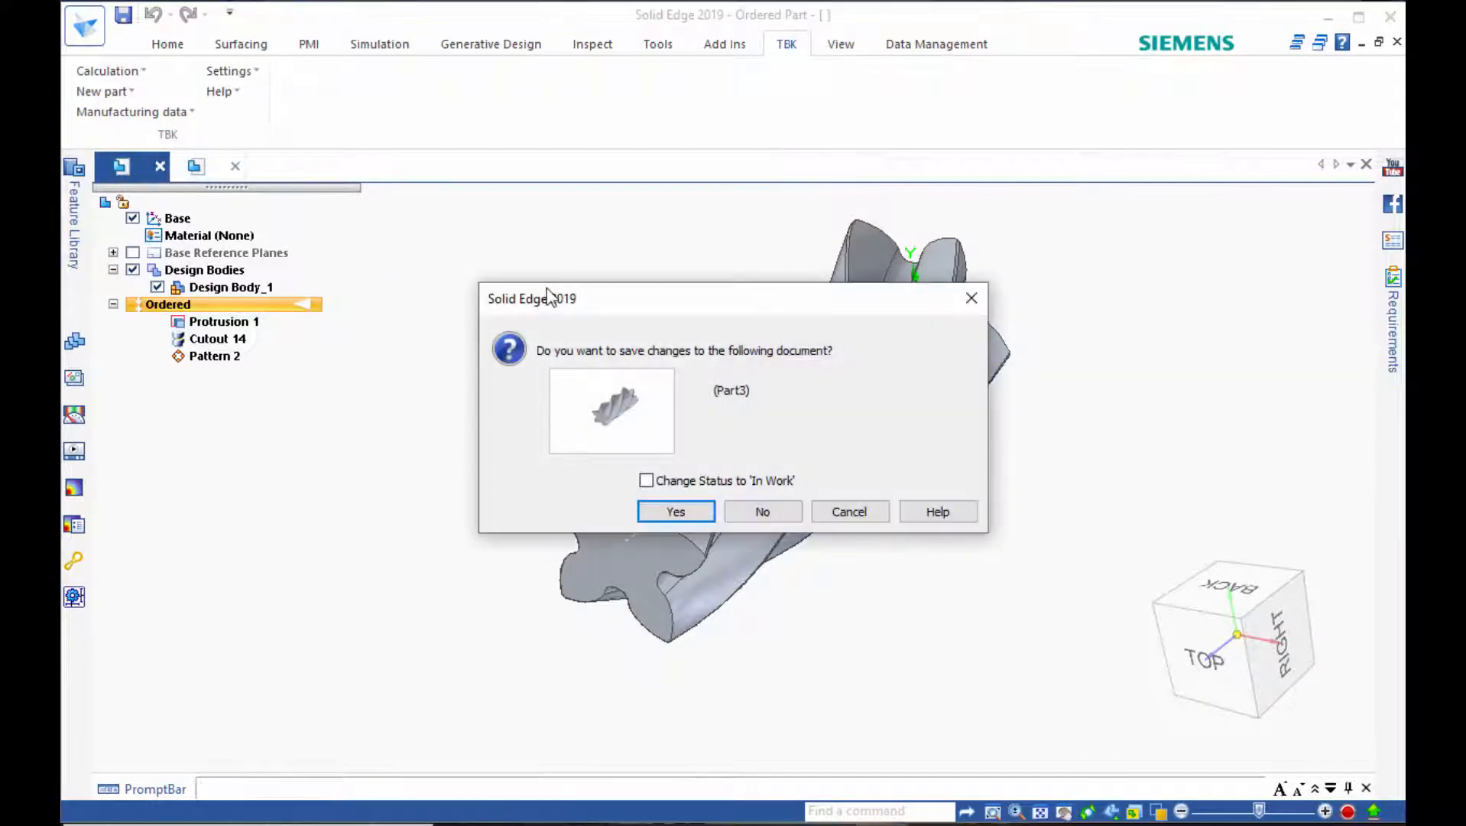
pyautogui.click(785, 511)
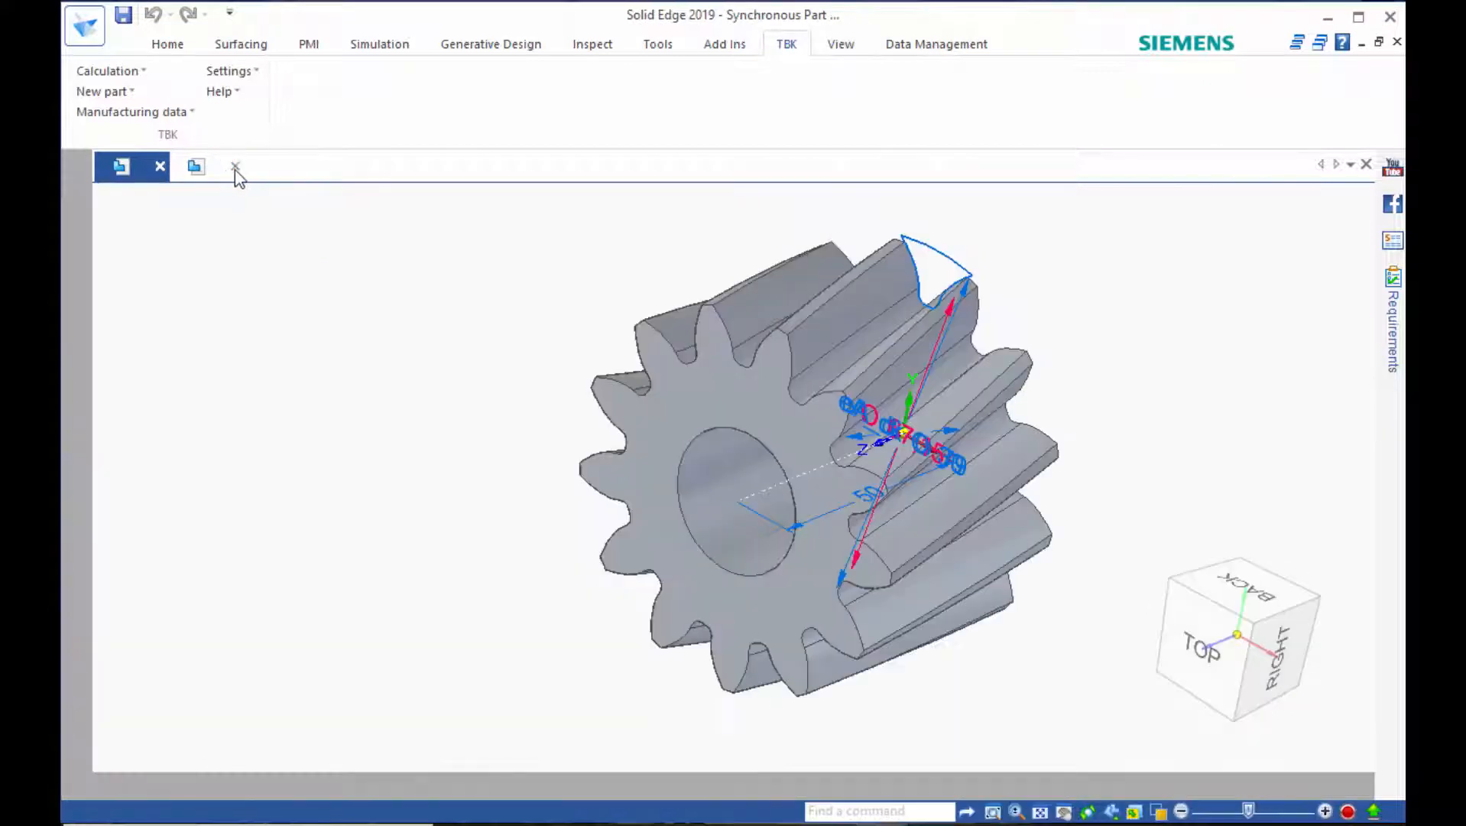
pyautogui.click(160, 166)
pyautogui.click(761, 512)
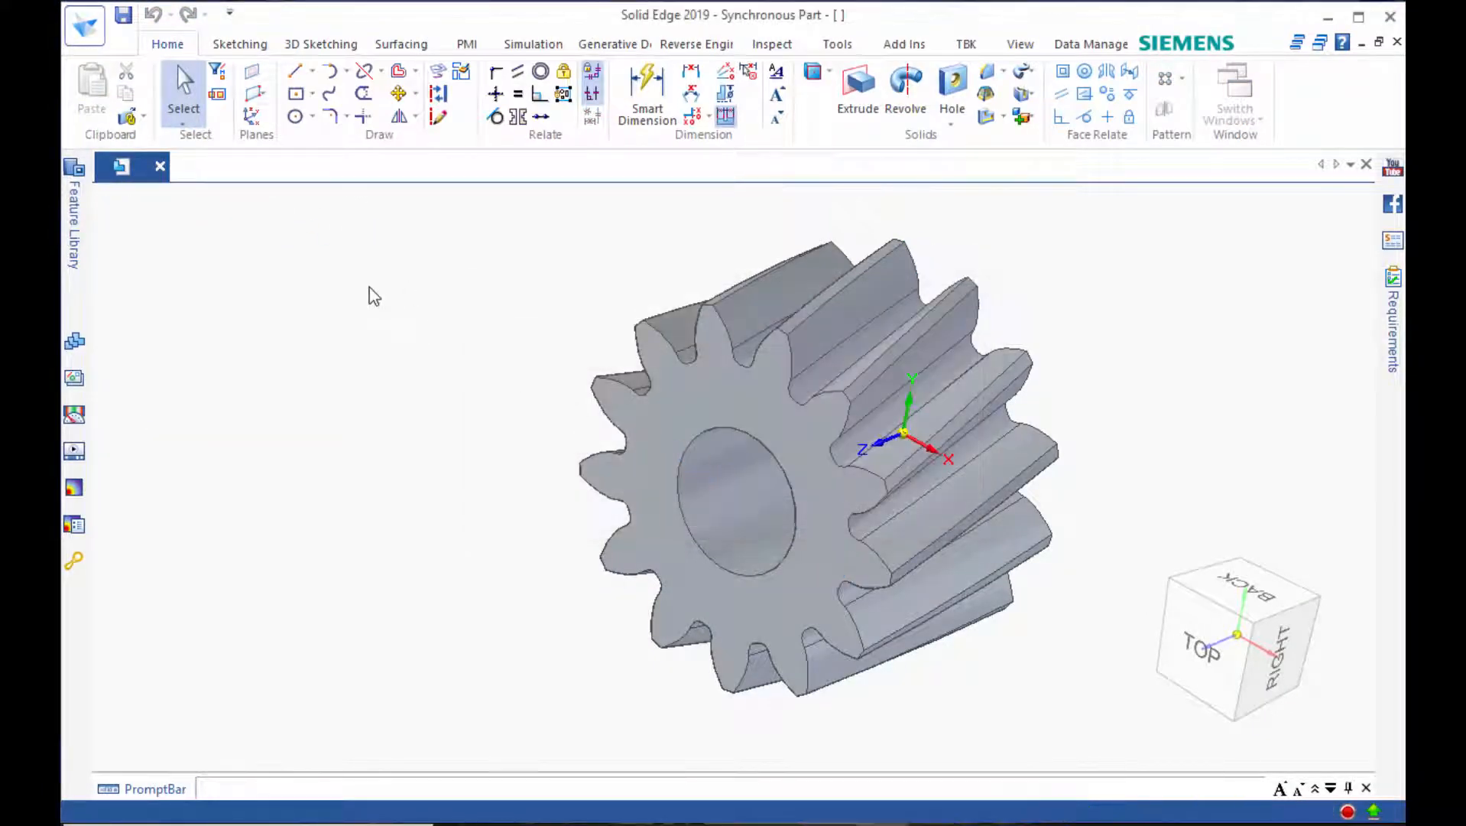
# Create a new ISO Metrisches Teil part and switch it to the ordered modelling environment.
pyautogui.click(84, 26)
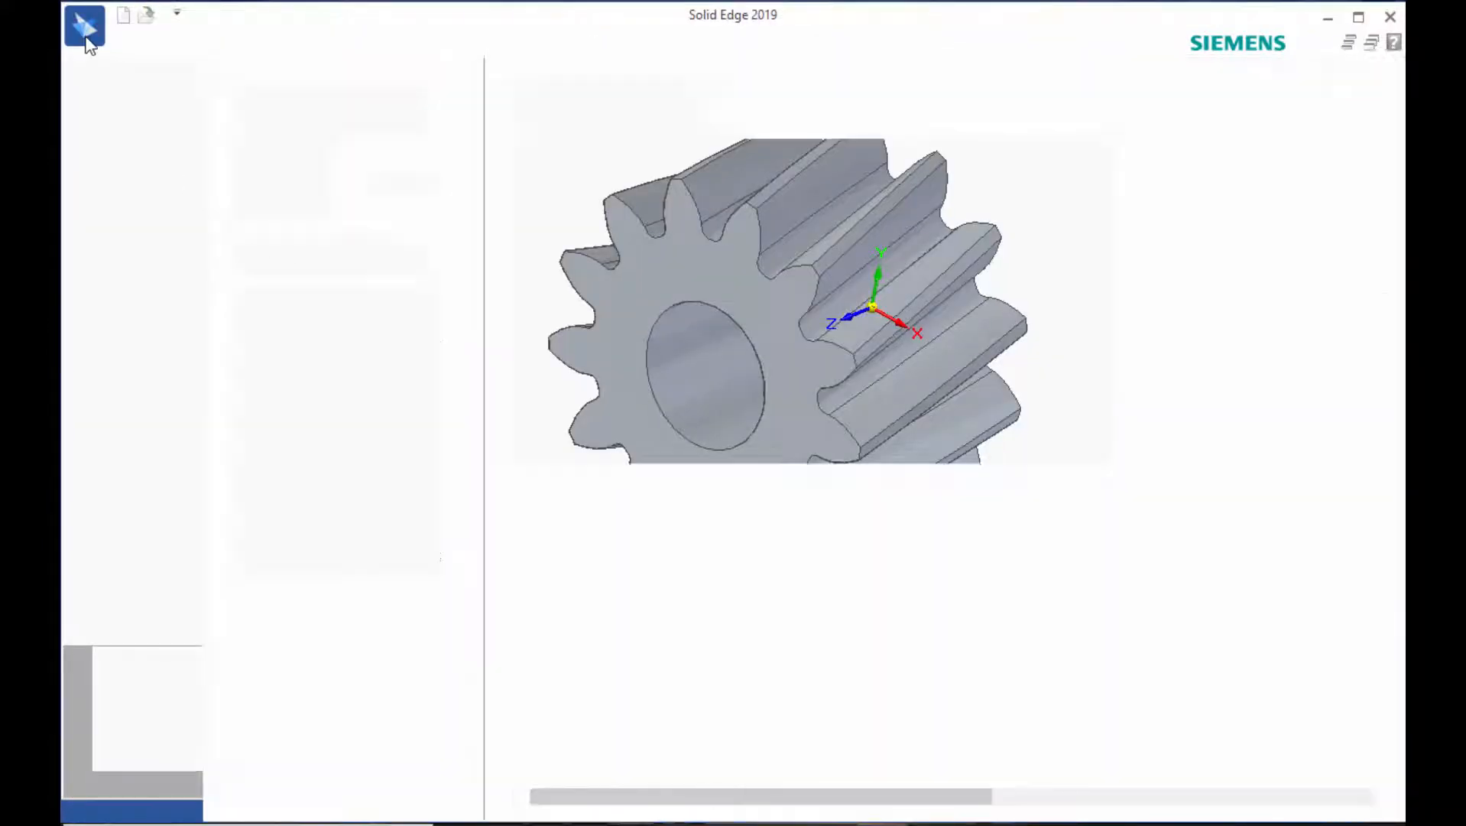
pyautogui.click(96, 124)
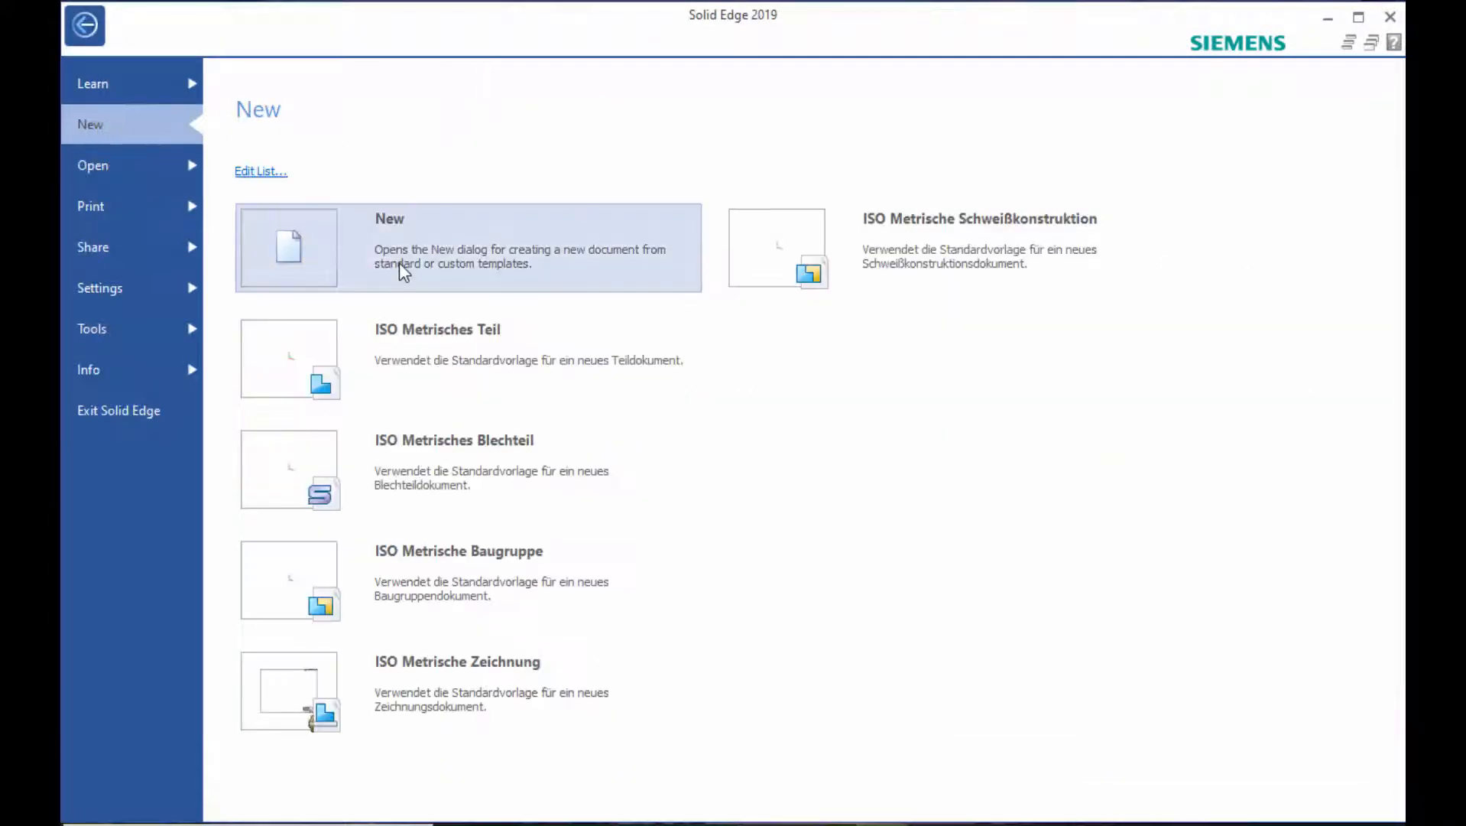
pyautogui.click(403, 337)
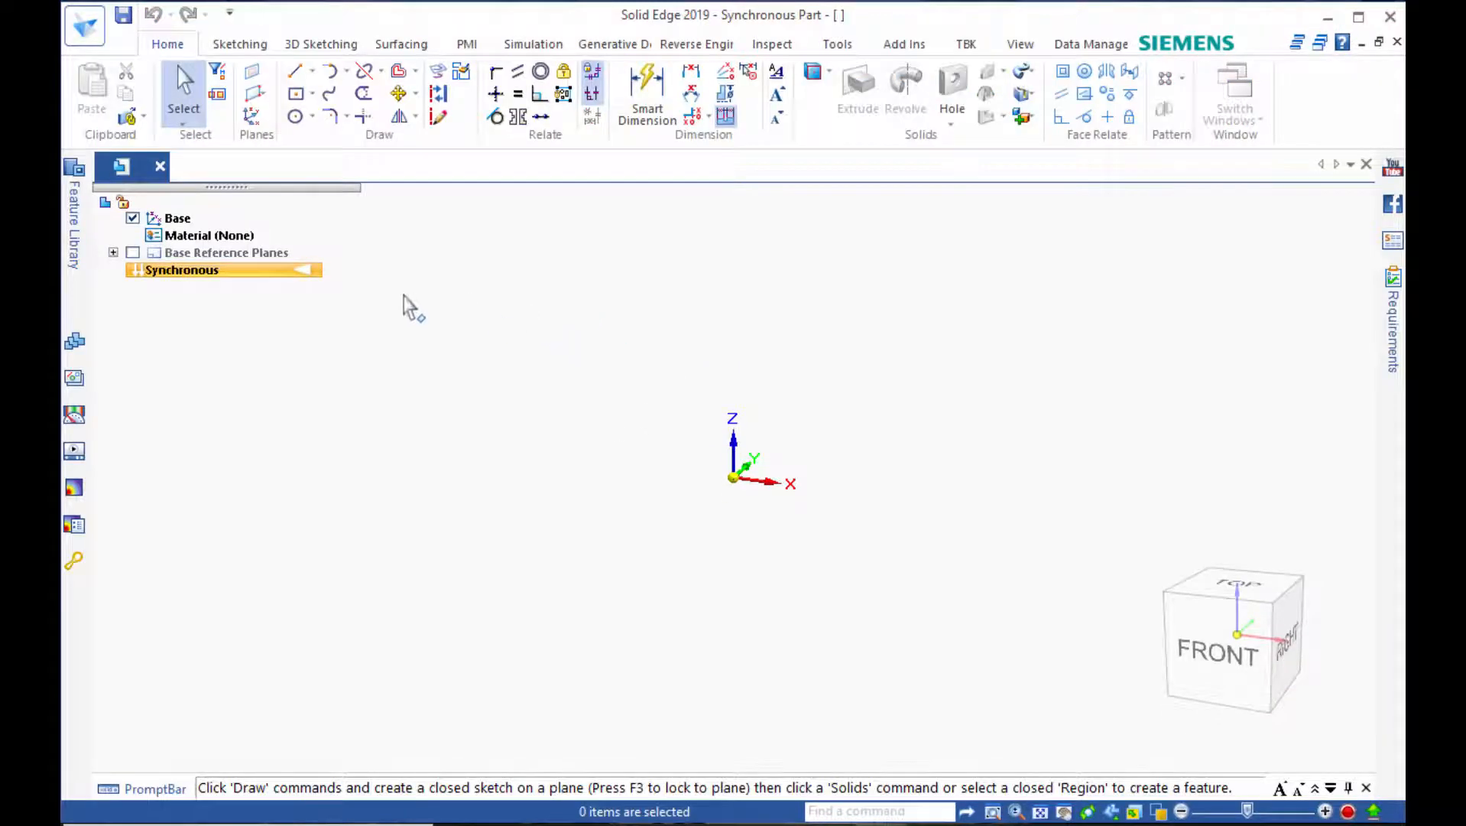
pyautogui.rightClick(314, 277)
pyautogui.click(392, 495)
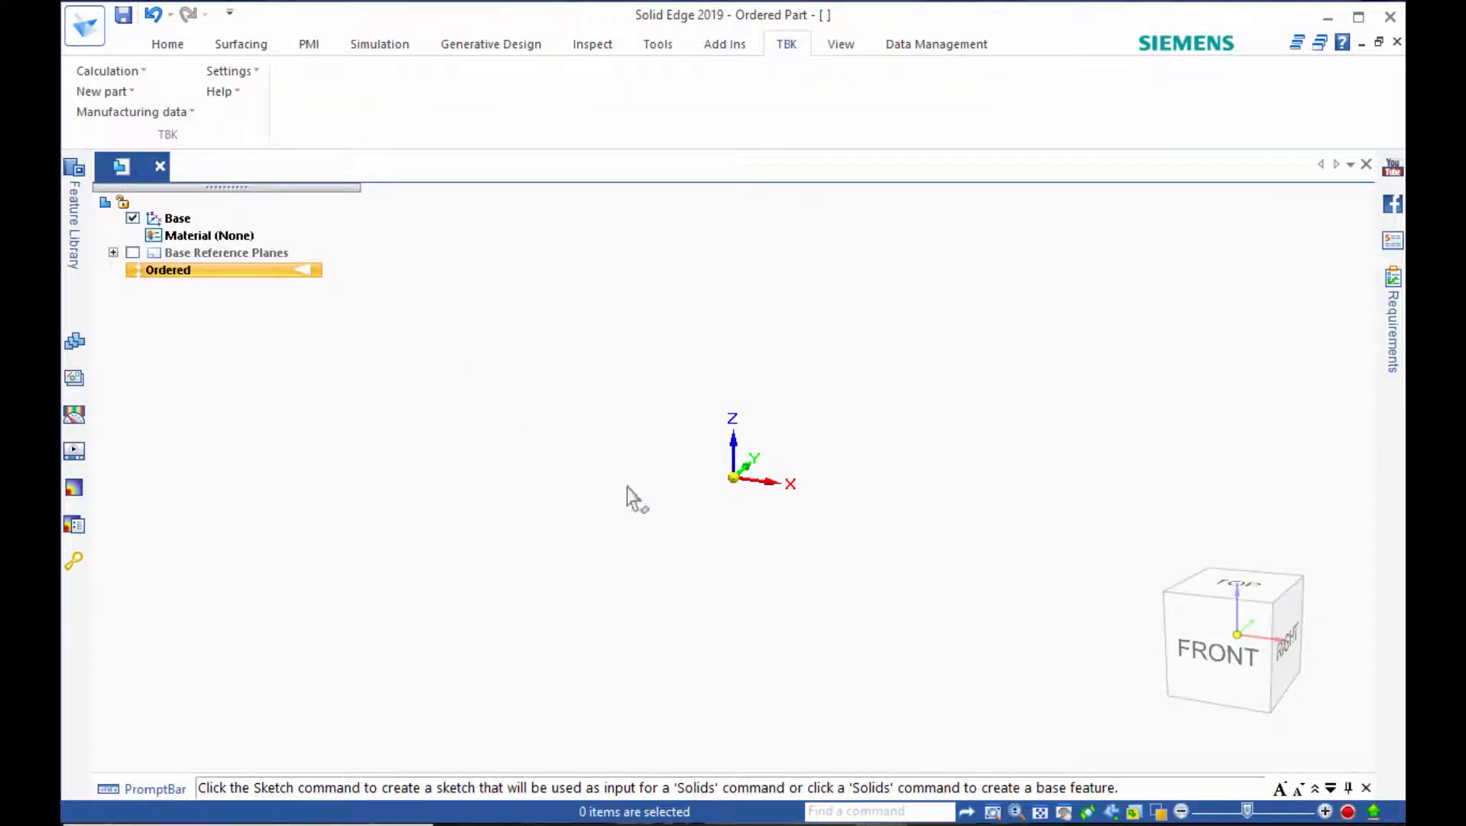
# Switch to TBK and open the Shaft calculation module.
pyautogui.click(965, 795)
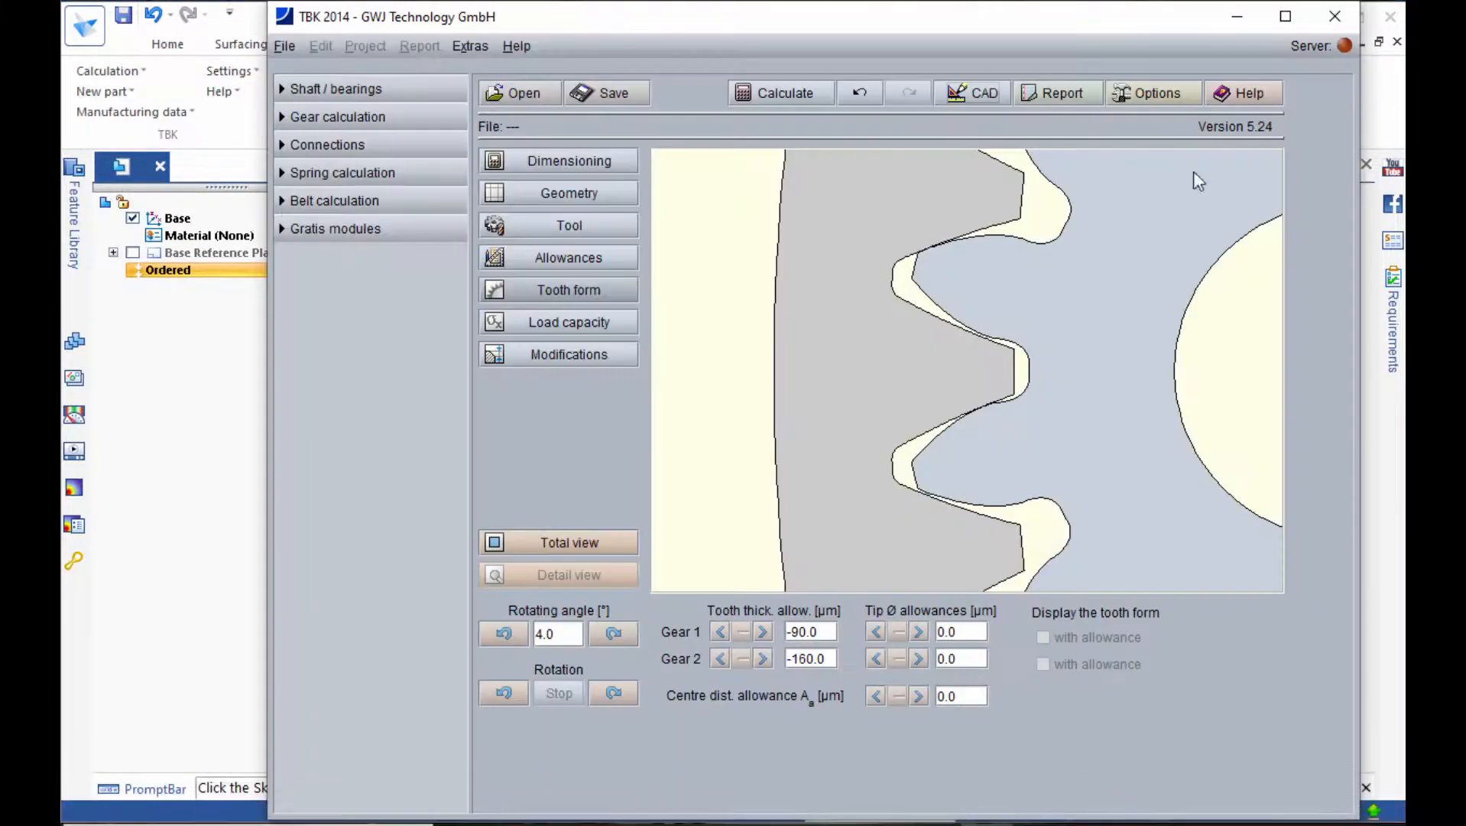
pyautogui.click(282, 90)
pyautogui.click(305, 113)
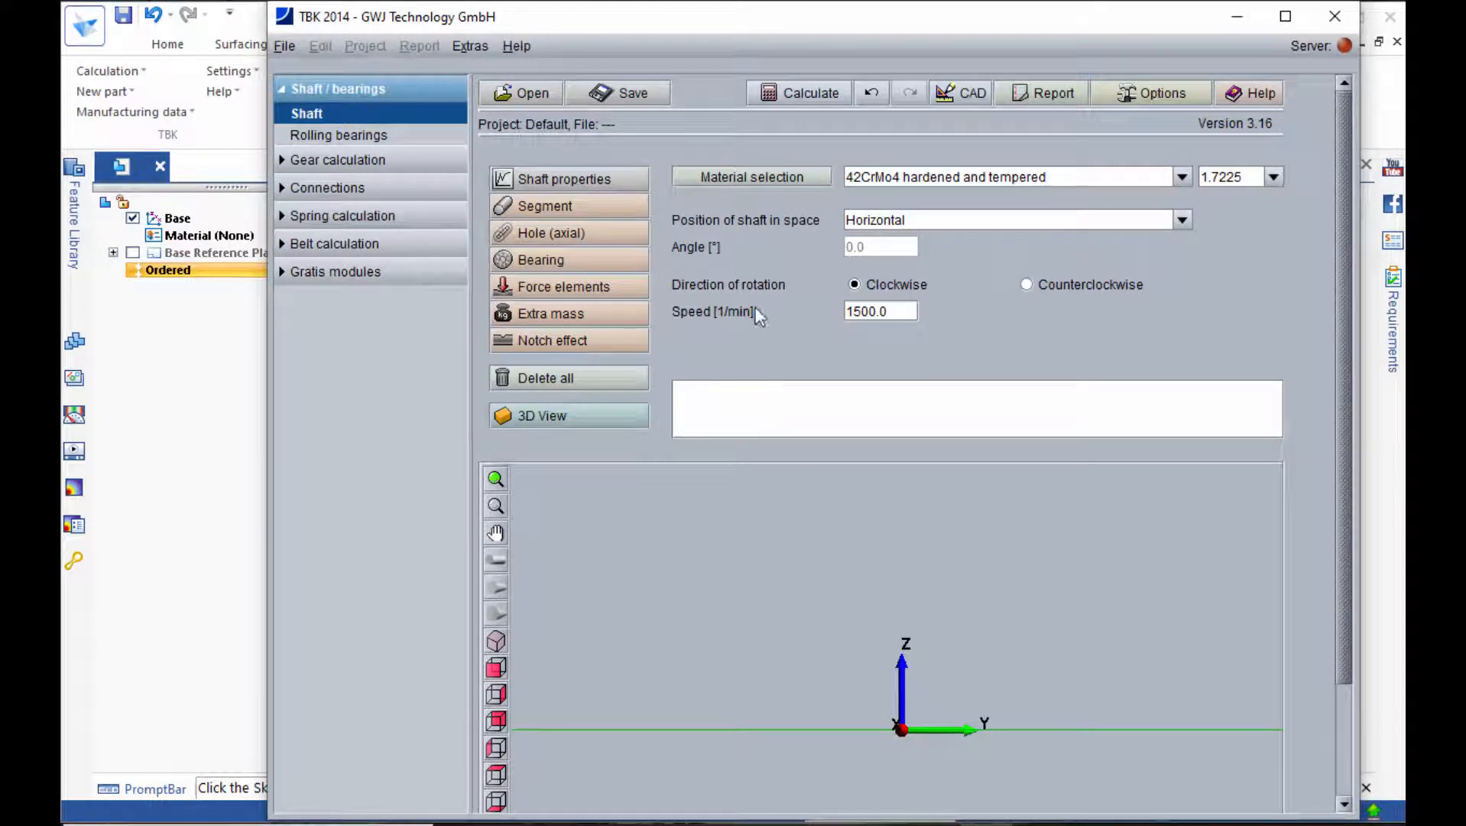
# Load the saved shaft calculation Welle1a.sft from the Welle_Verzahnung folder, discarding unsaved changes.
pyautogui.click(538, 99)
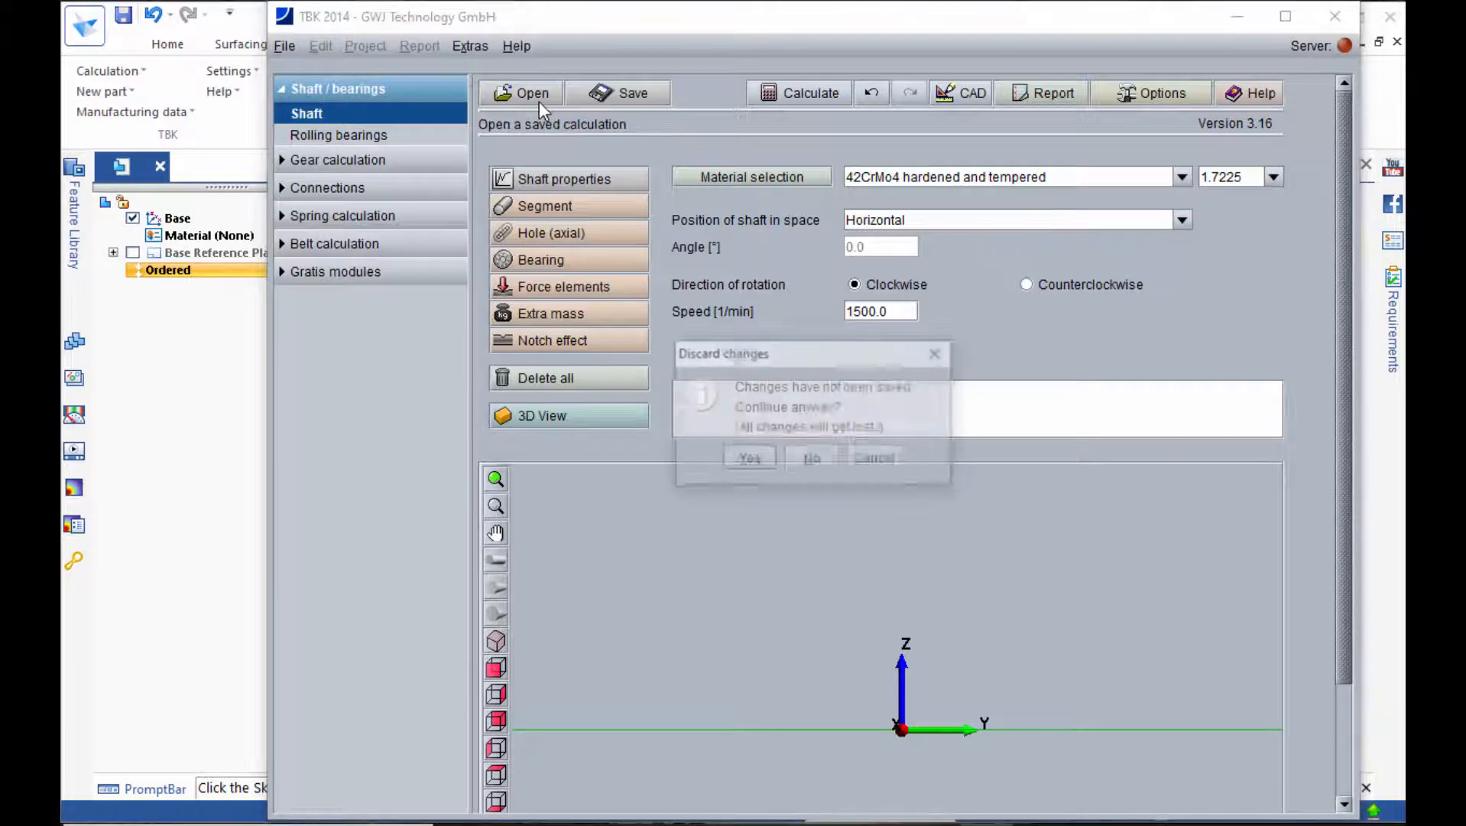
pyautogui.click(749, 458)
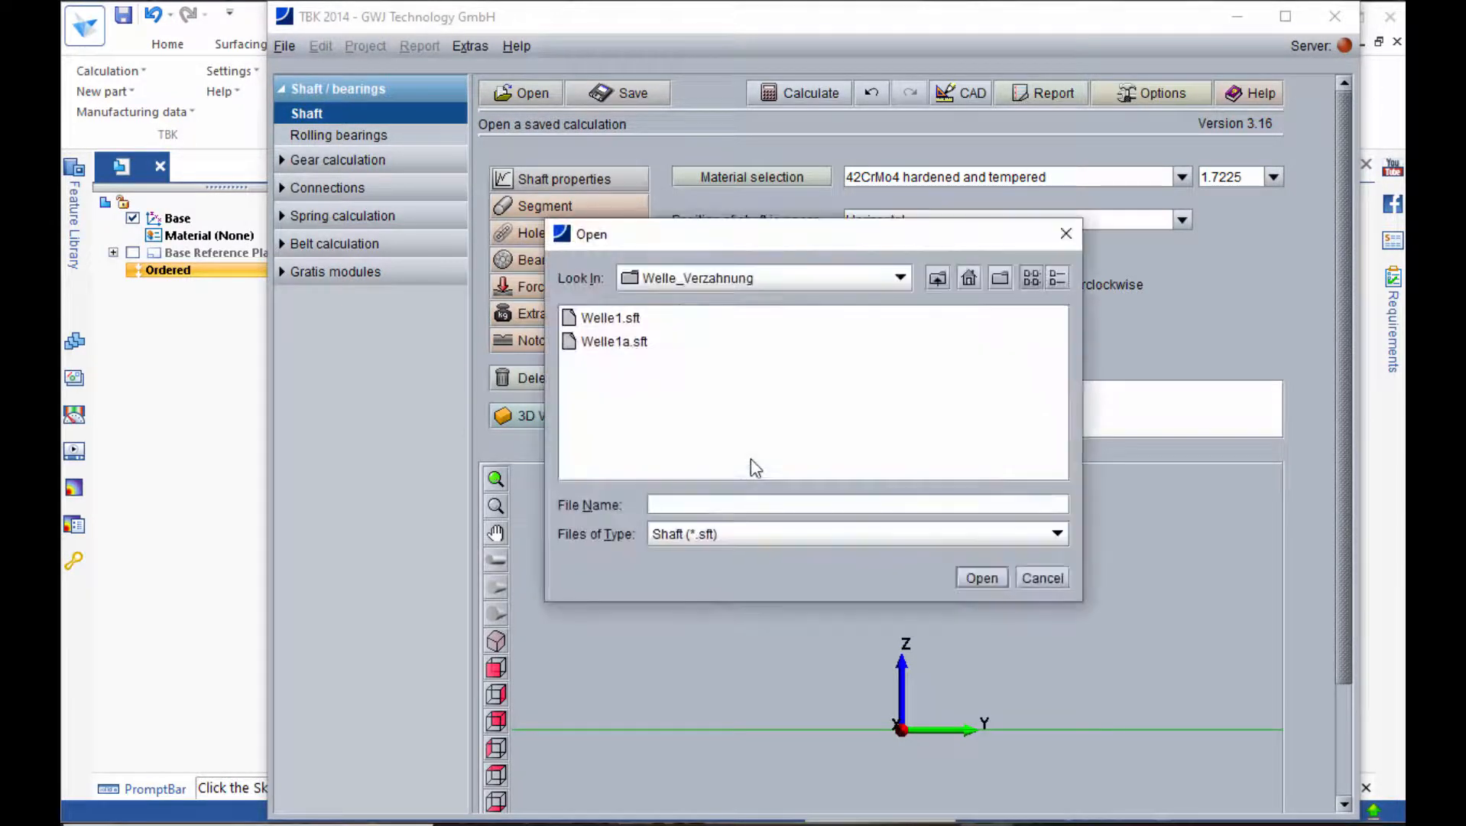
pyautogui.click(644, 345)
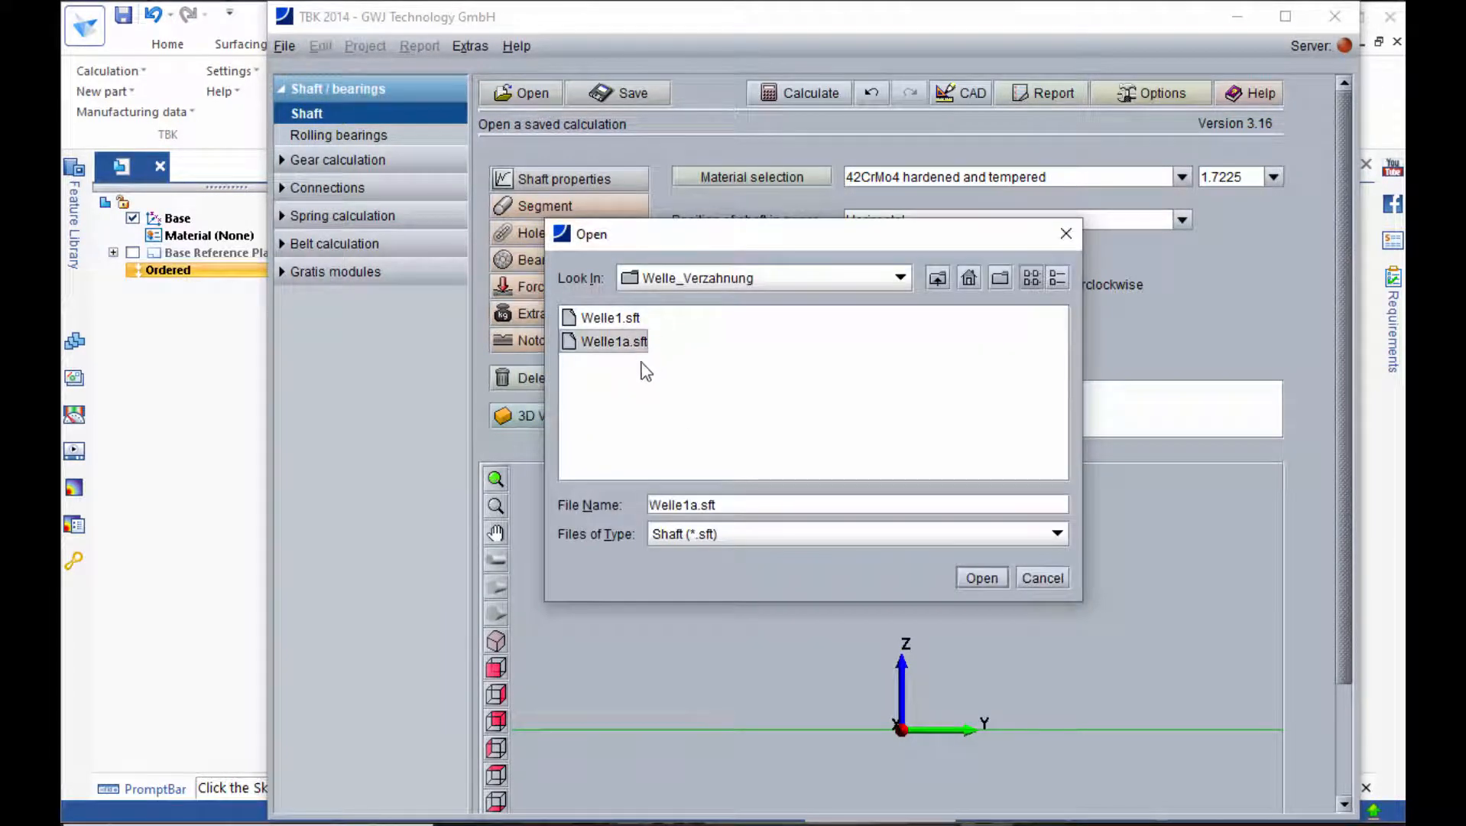
pyautogui.click(981, 577)
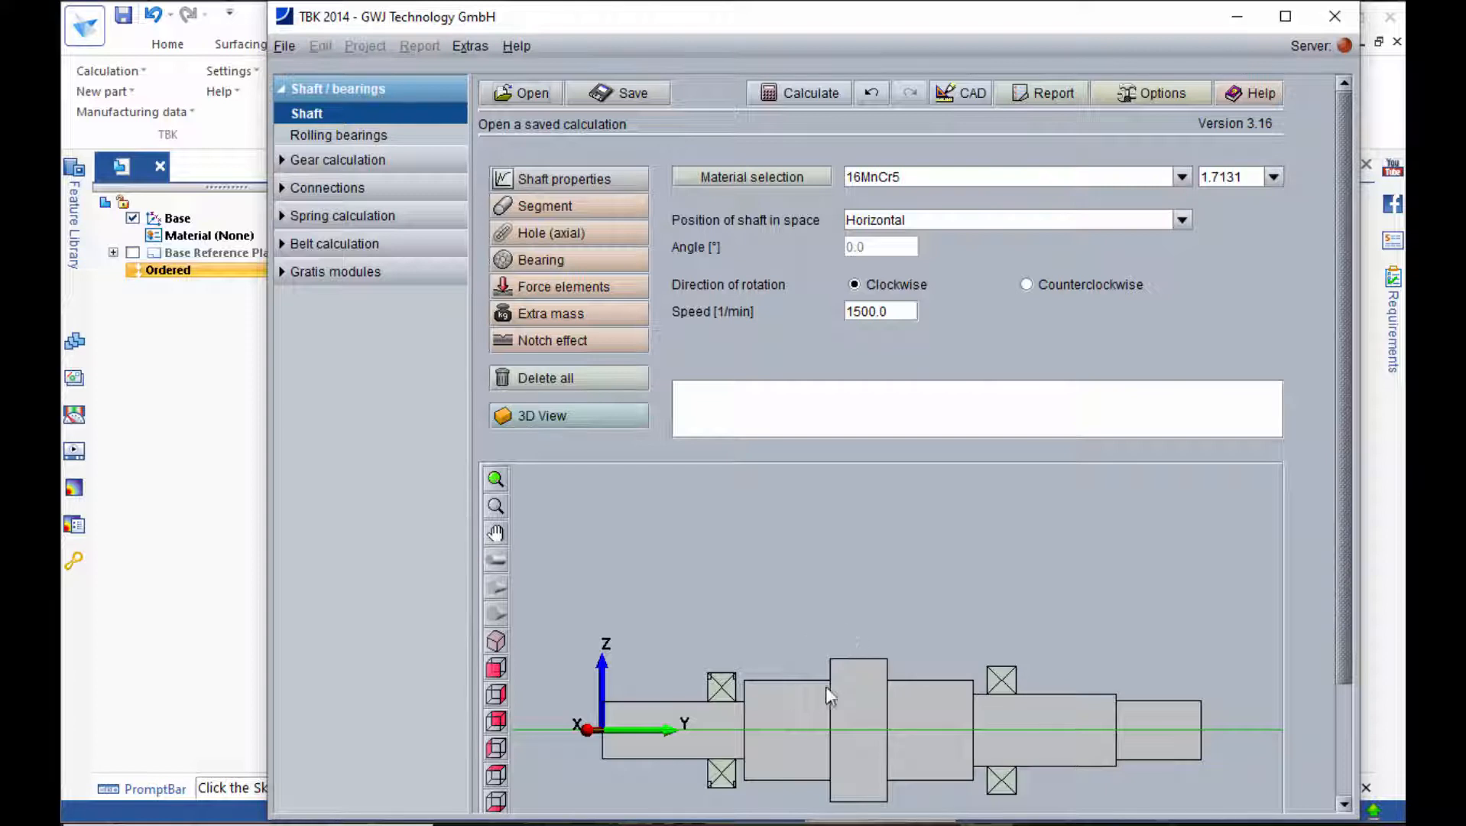
# Add an axial hole with a diameter of 8.0 mm to the shaft and adjust its length to the full shaft.
pyautogui.click(604, 233)
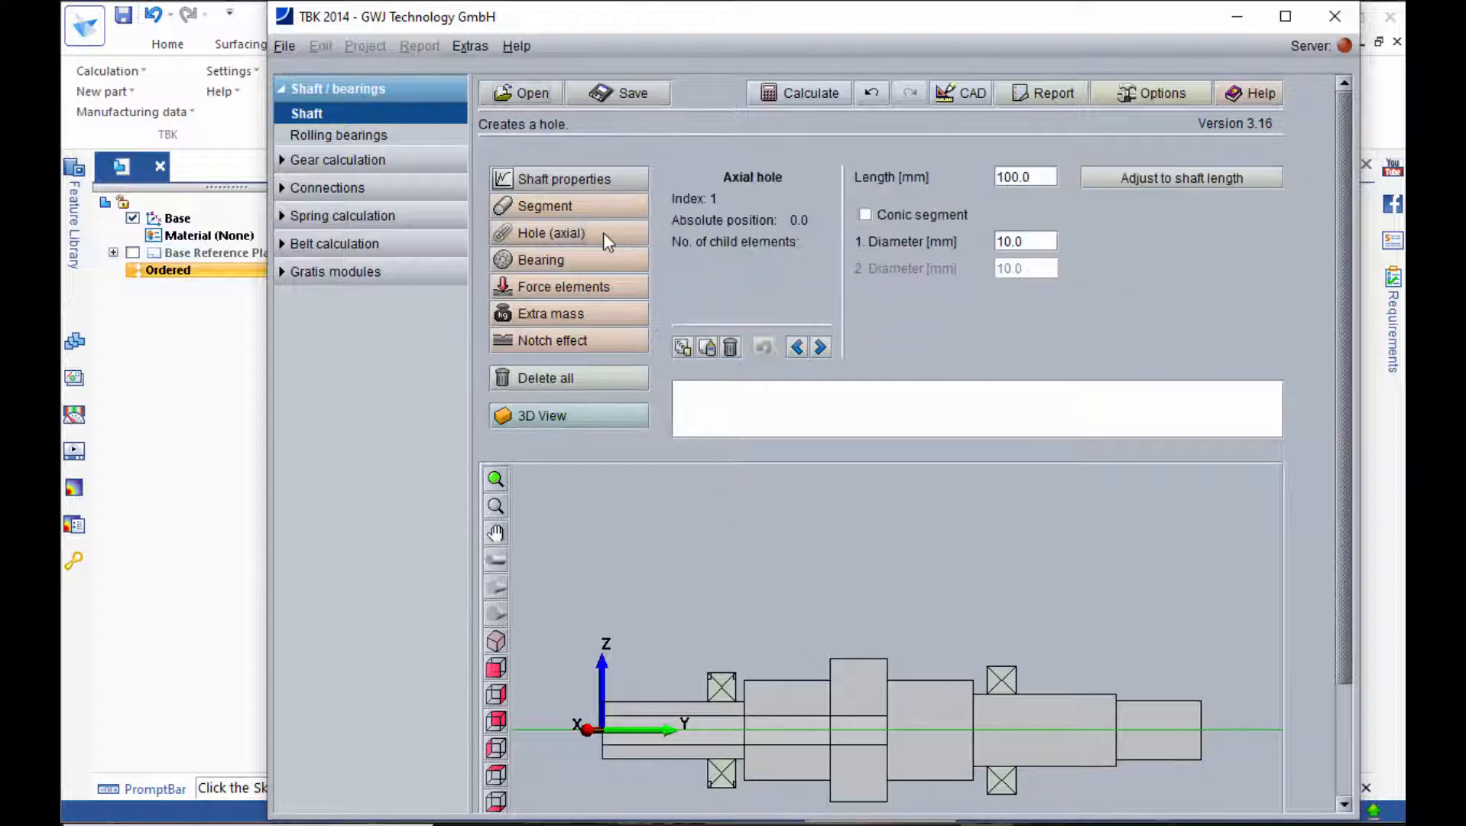
pyautogui.click(1035, 244)
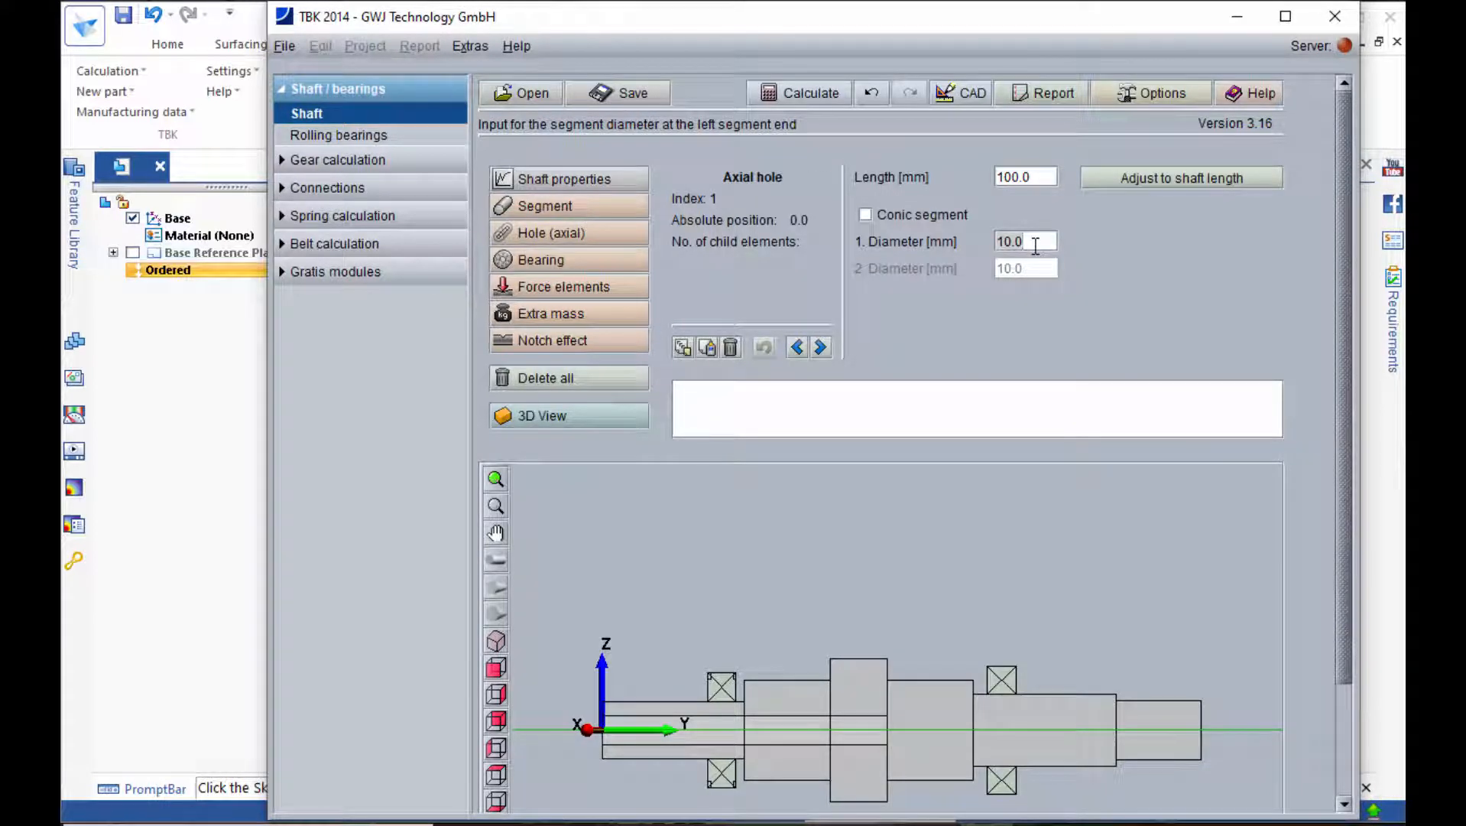
pyautogui.press('BackSpace')
pyautogui.press('BackSpace')
pyautogui.press('BackSpace')
pyautogui.press('BackSpace')
pyautogui.write('8.0')
pyautogui.press('Return')
pyautogui.click(1099, 176)
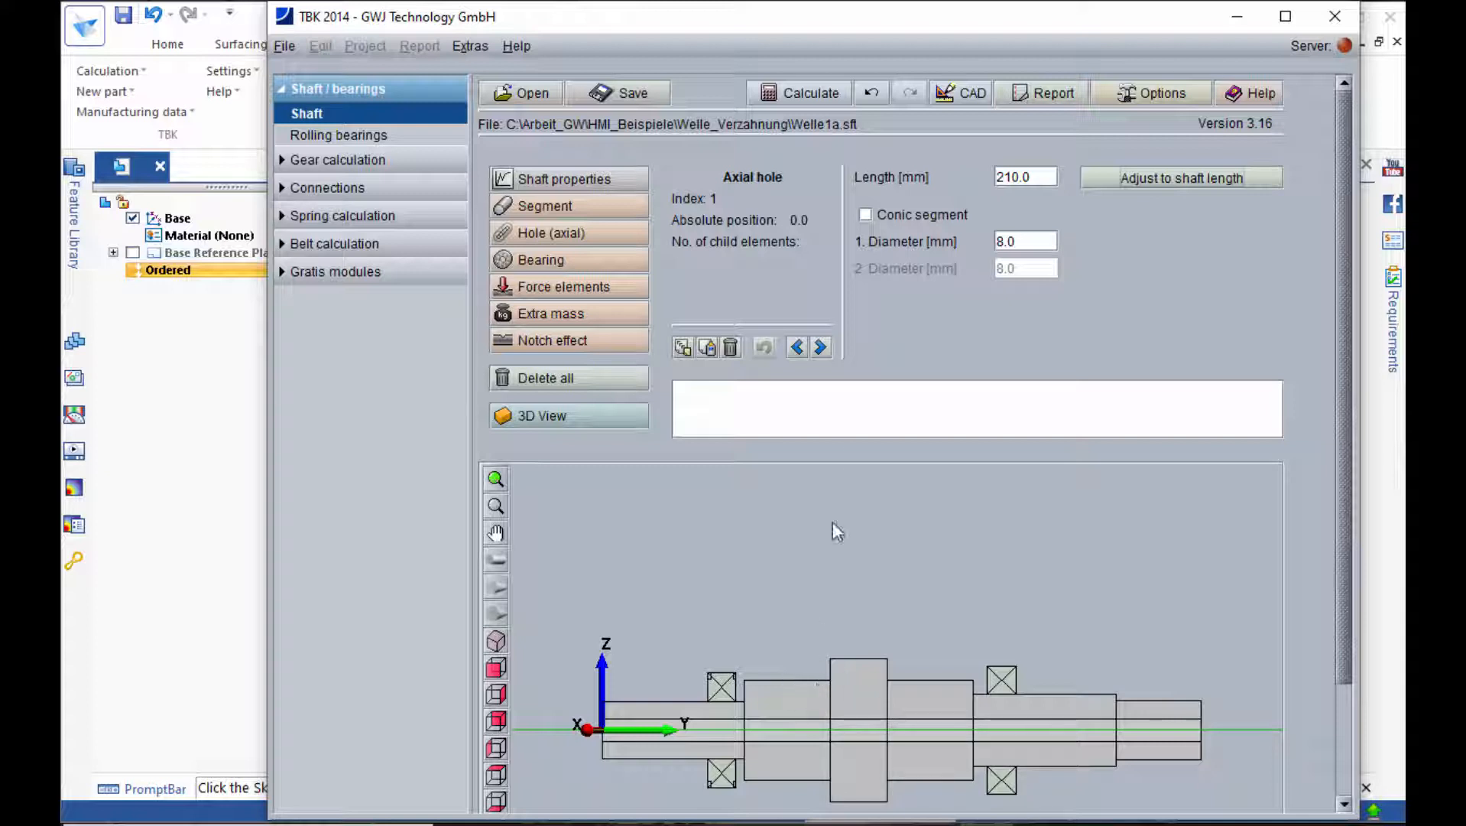
# Export the bored shaft calculation for Solid Edge and generate the shaft in the open ordered part.
pyautogui.click(966, 92)
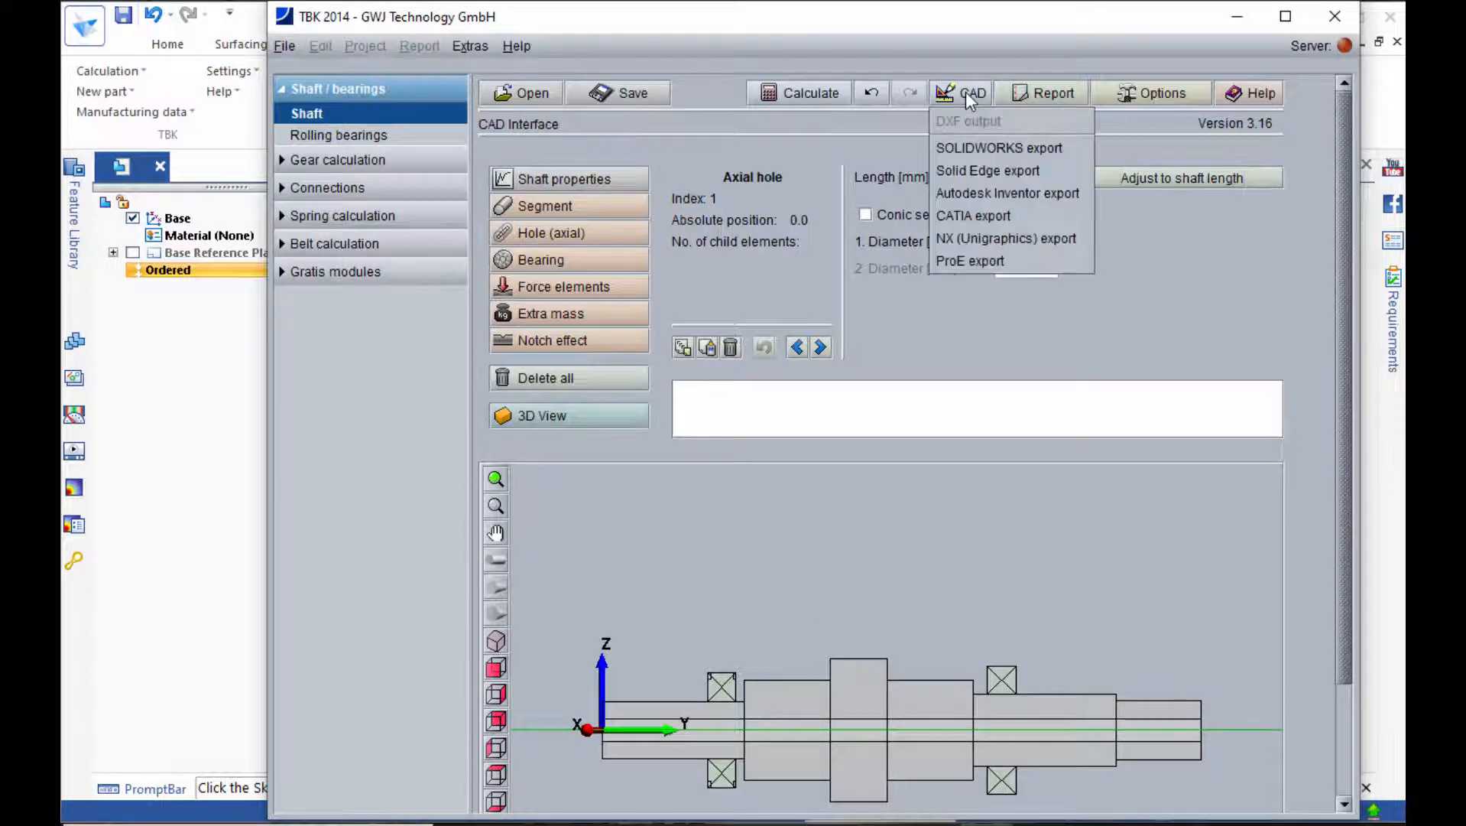
pyautogui.click(954, 175)
pyautogui.click(756, 467)
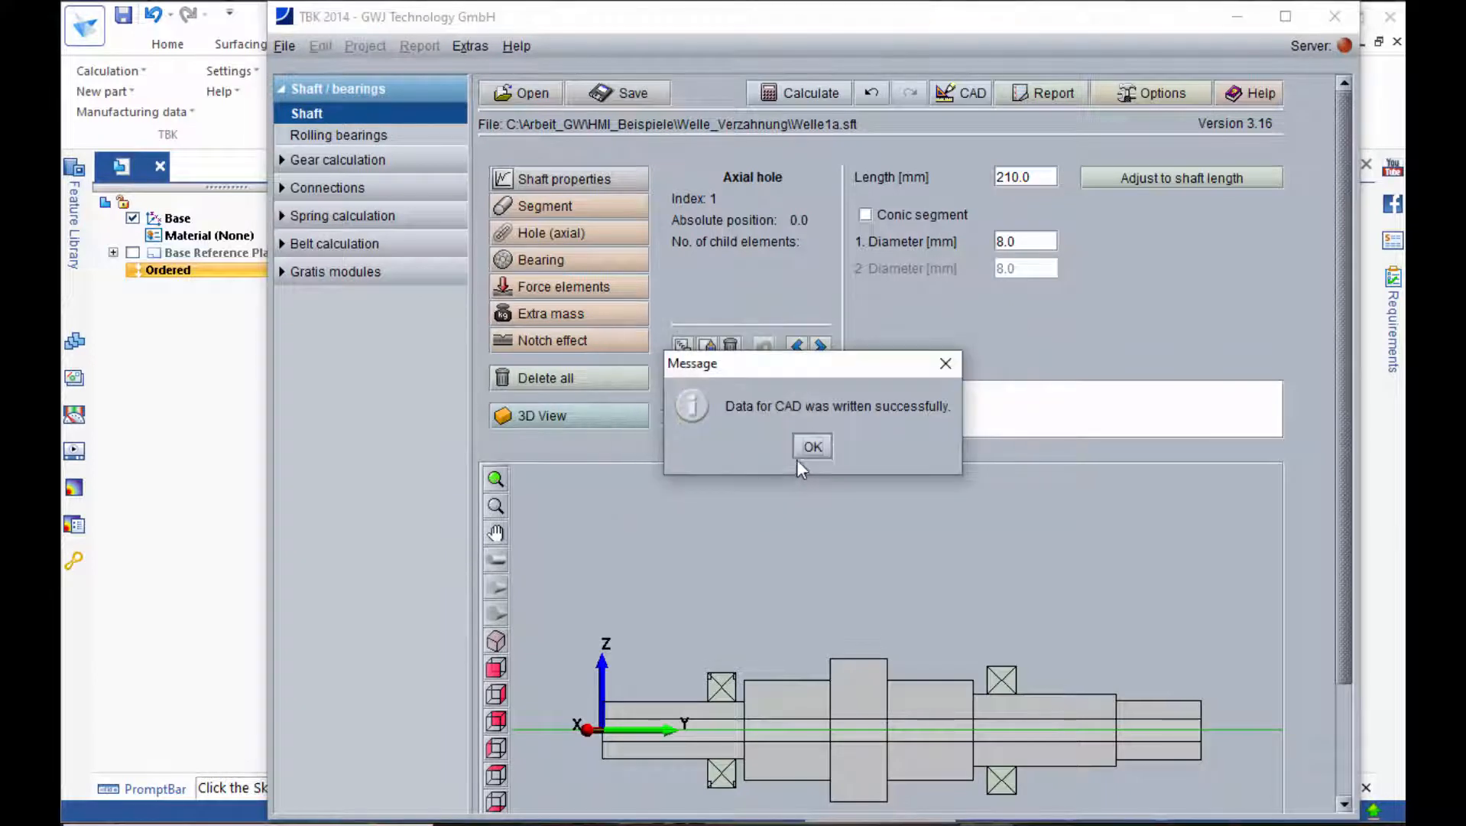
pyautogui.click(810, 446)
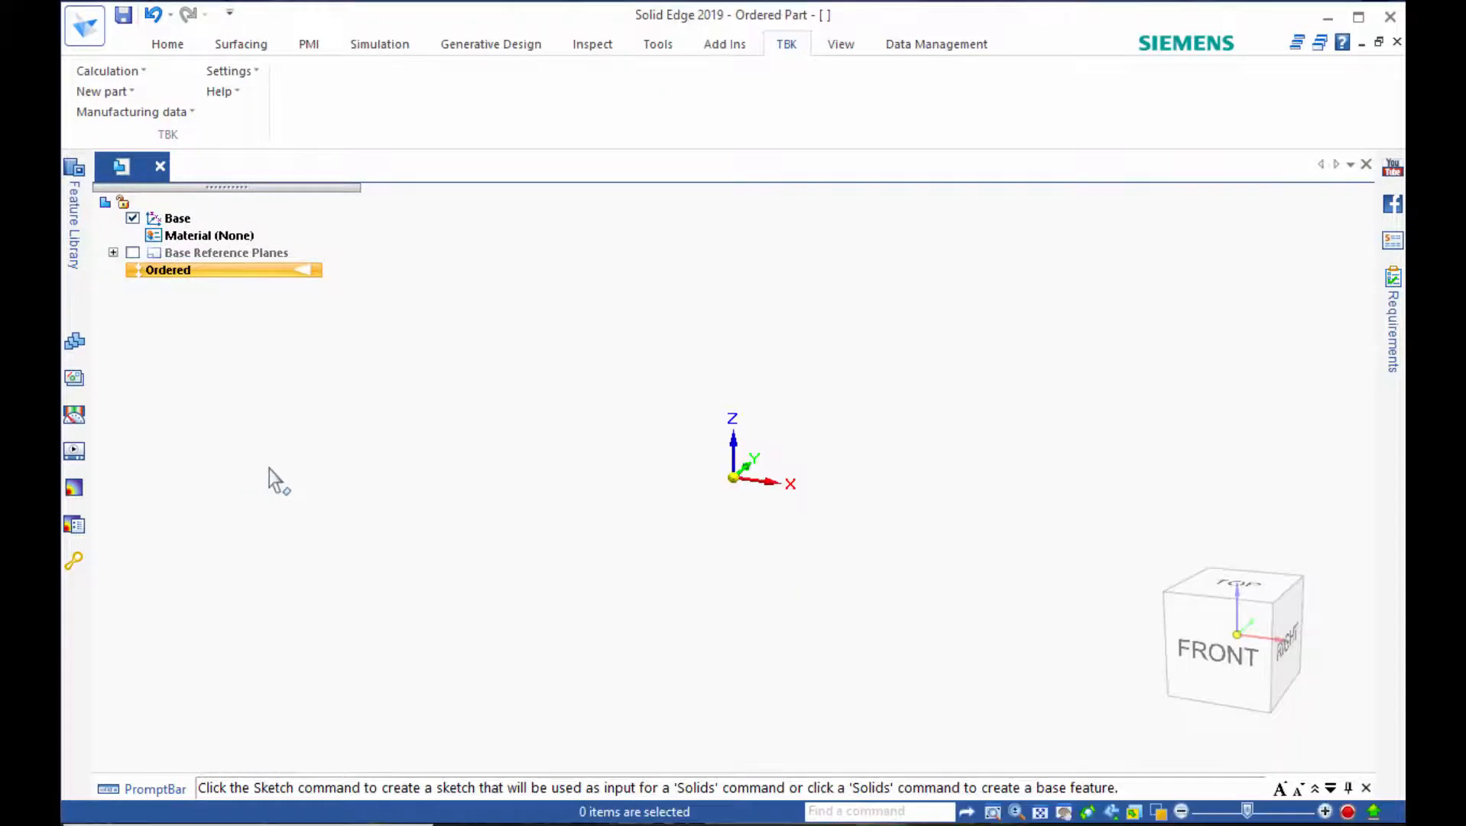
pyautogui.click(109, 92)
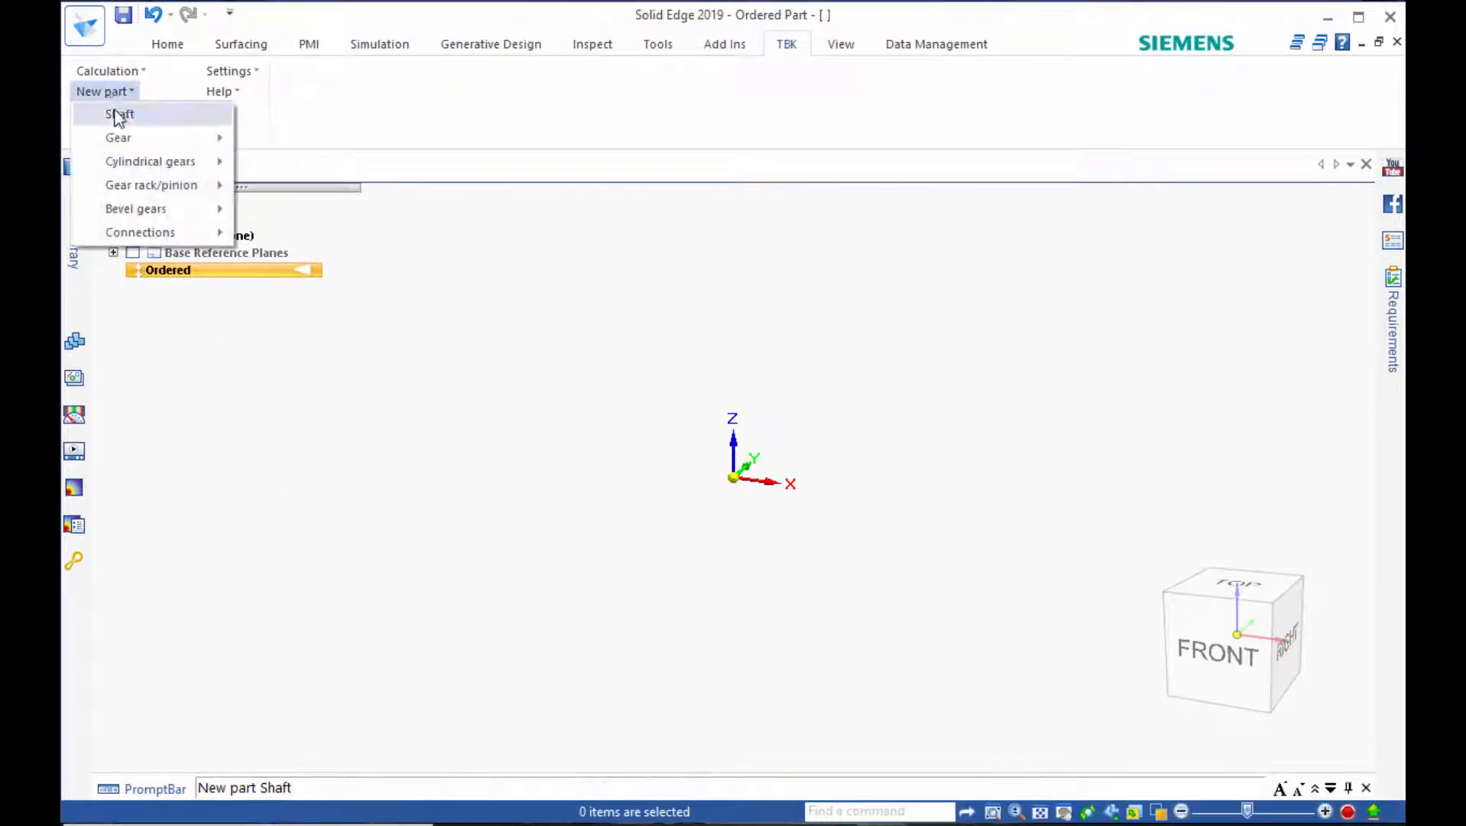
pyautogui.click(118, 115)
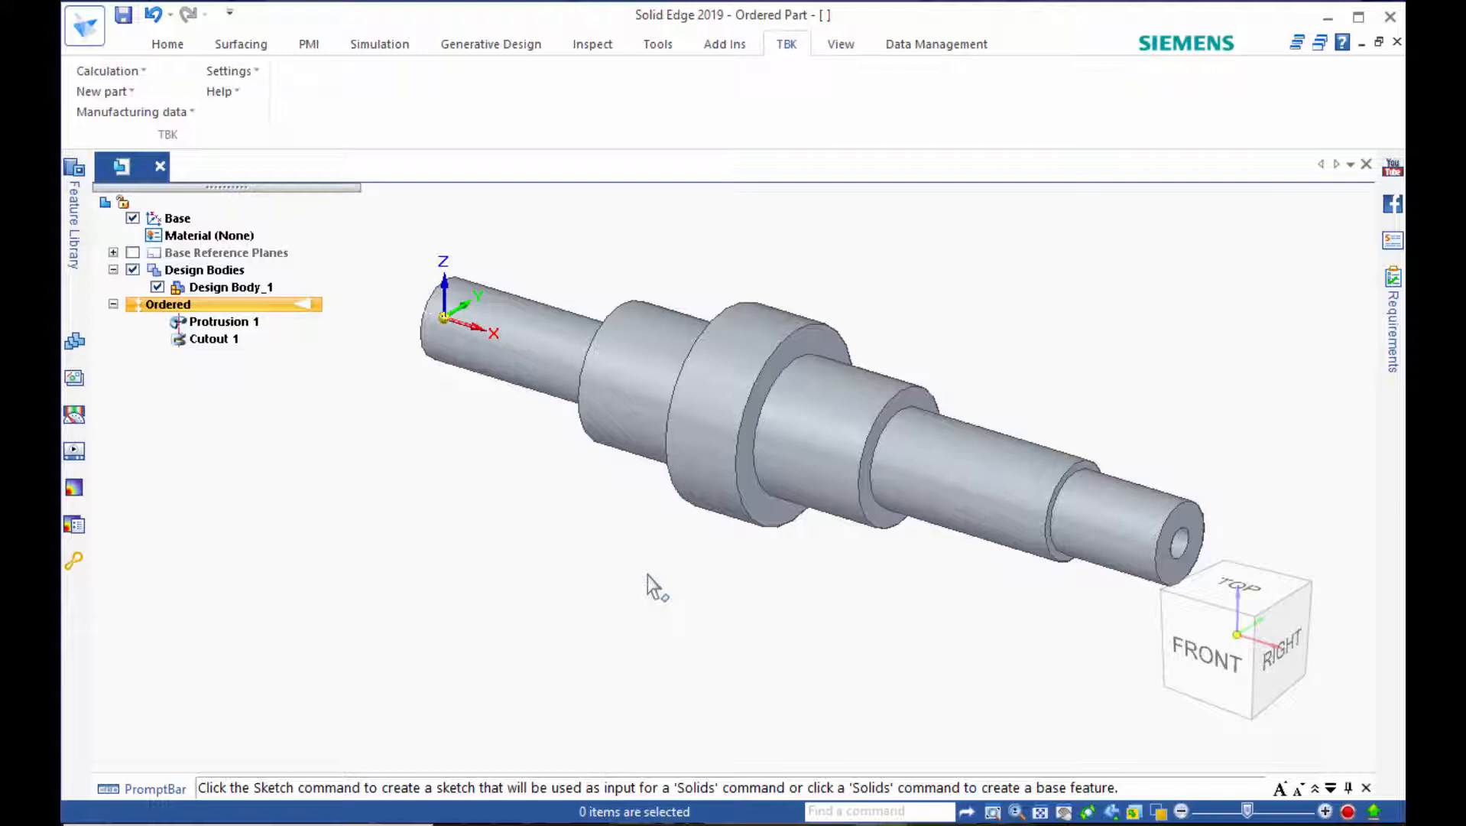
# Create a coincident reference plane on the side face of the shaft's largest-diameter segment.
pyautogui.click(167, 45)
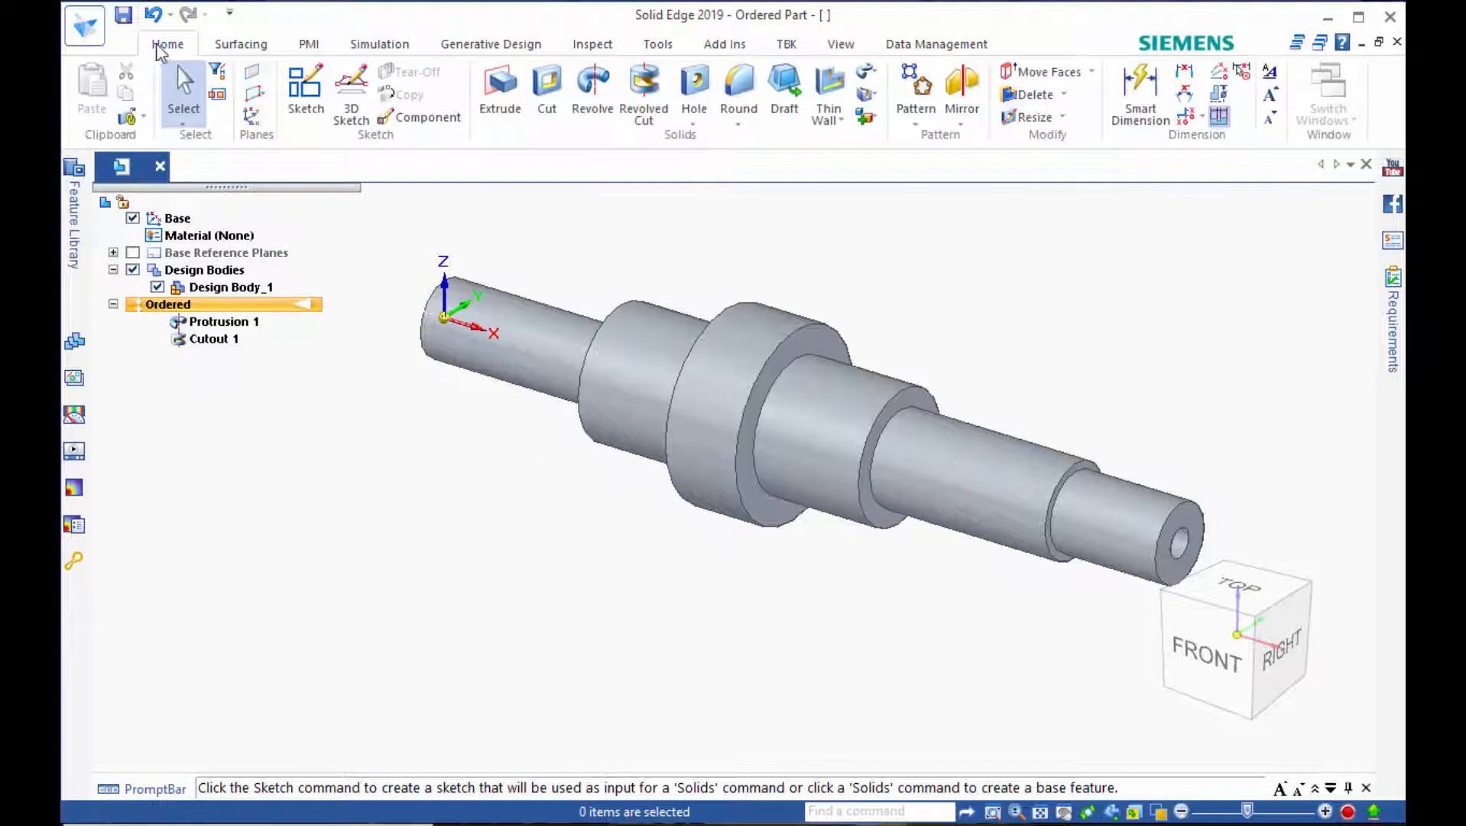
pyautogui.click(254, 84)
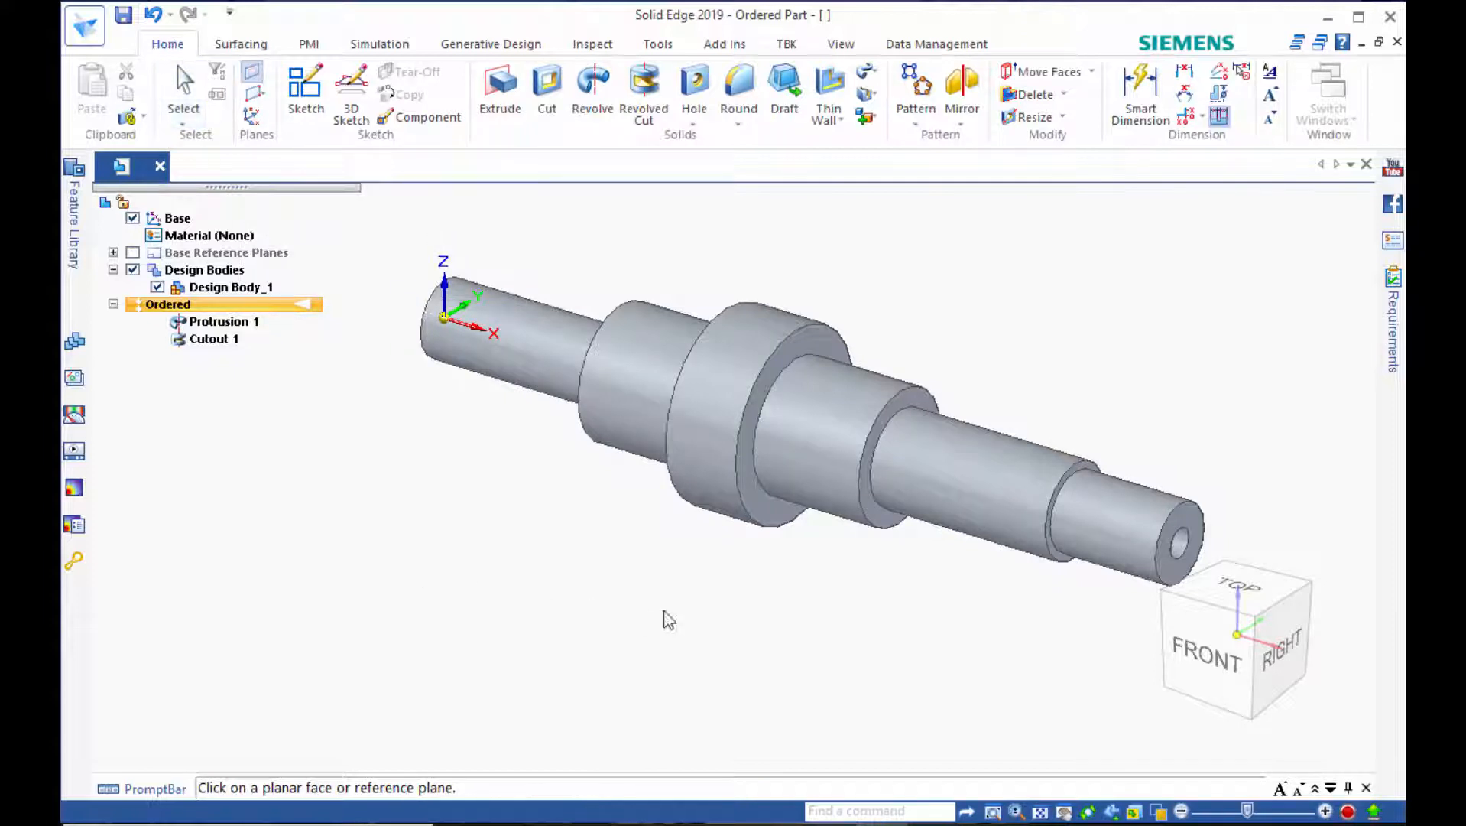
pyautogui.click(764, 523)
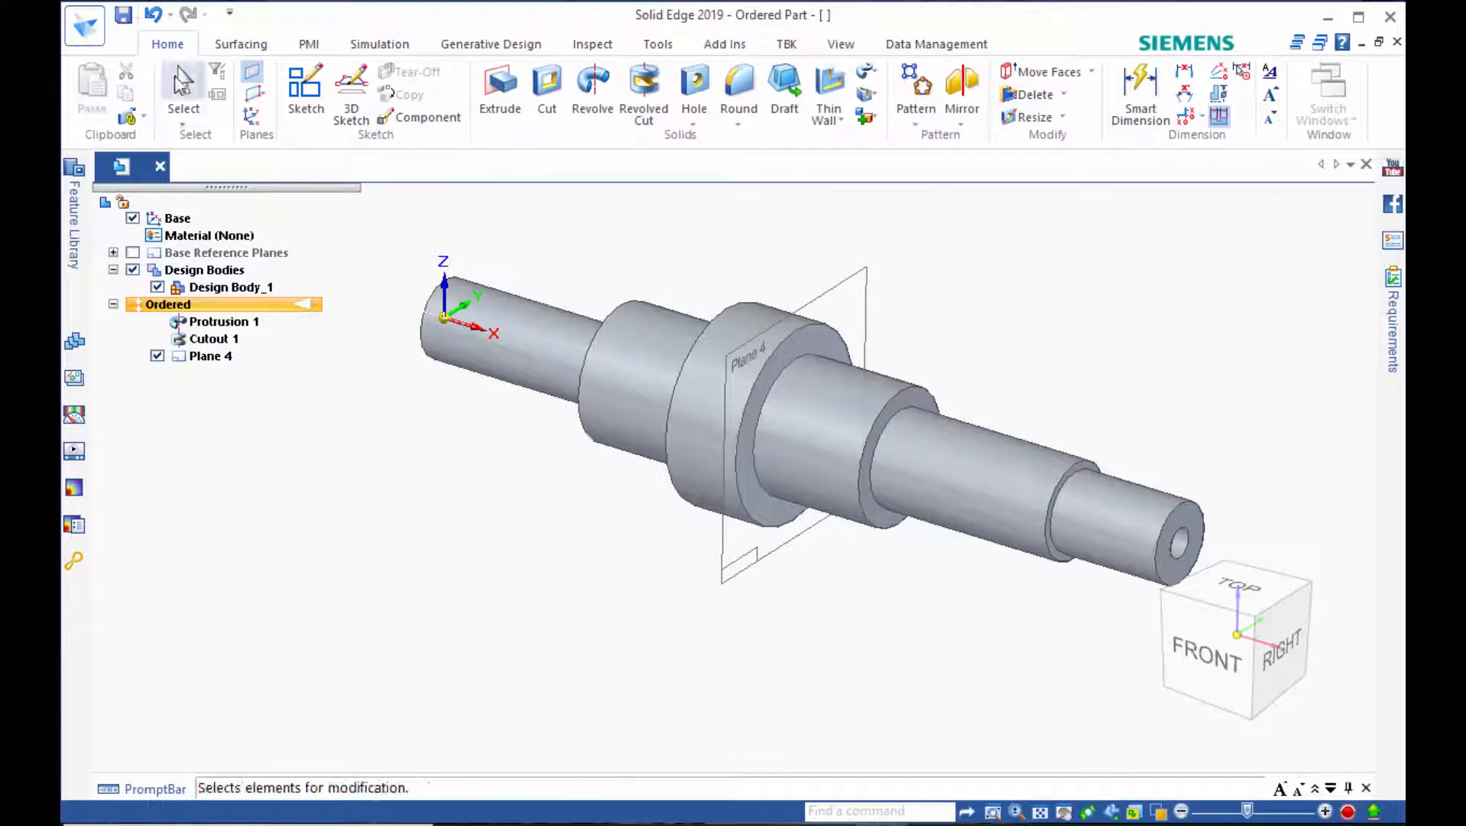
pyautogui.click(184, 85)
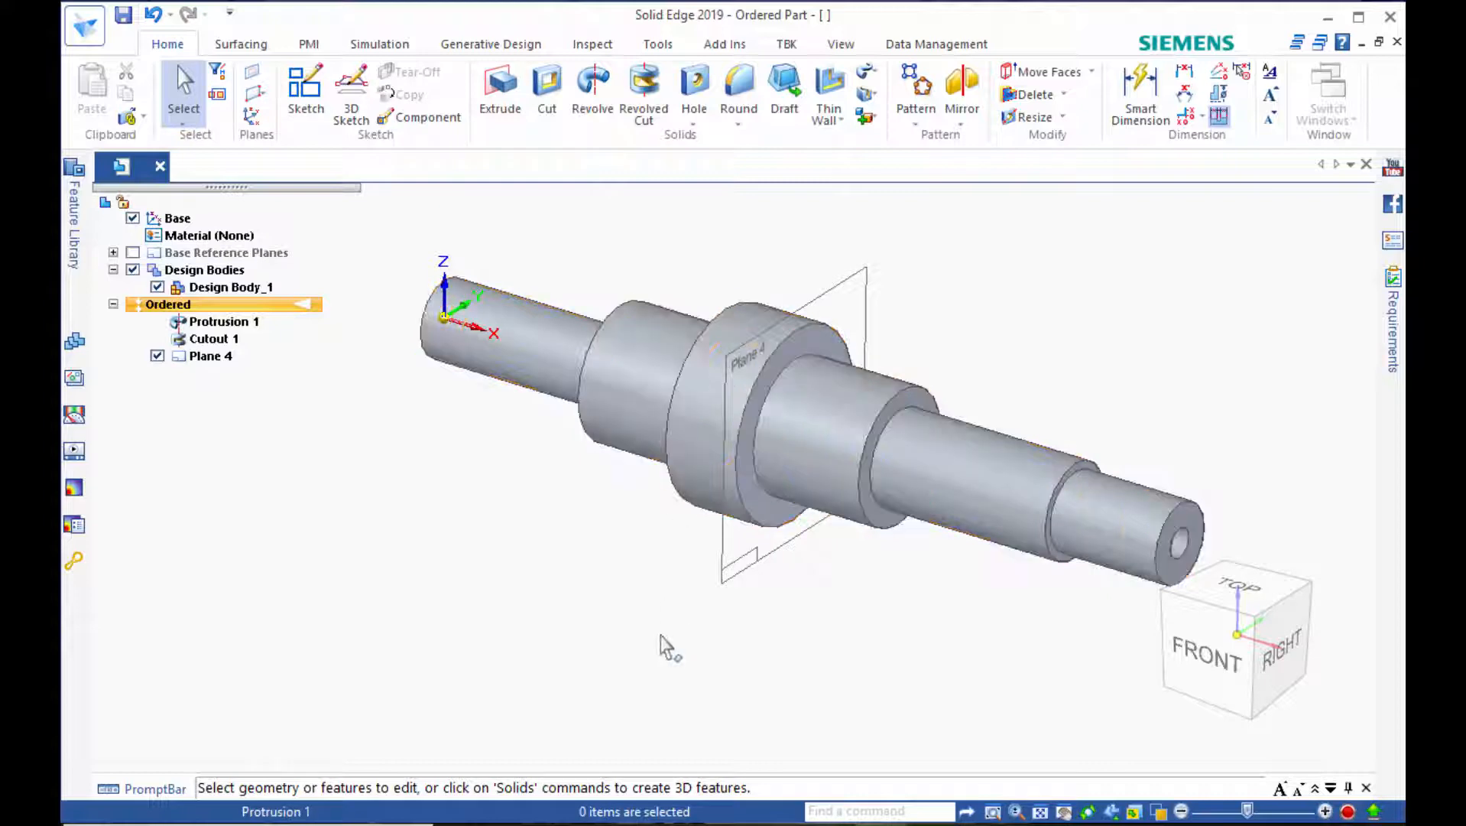
# Switch to TBK and load Zahnrad1.sgp into the Cylindrical gear pair module, discarding unsaved changes.
pyautogui.moveTo(688, 822)
pyautogui.click(986, 817)
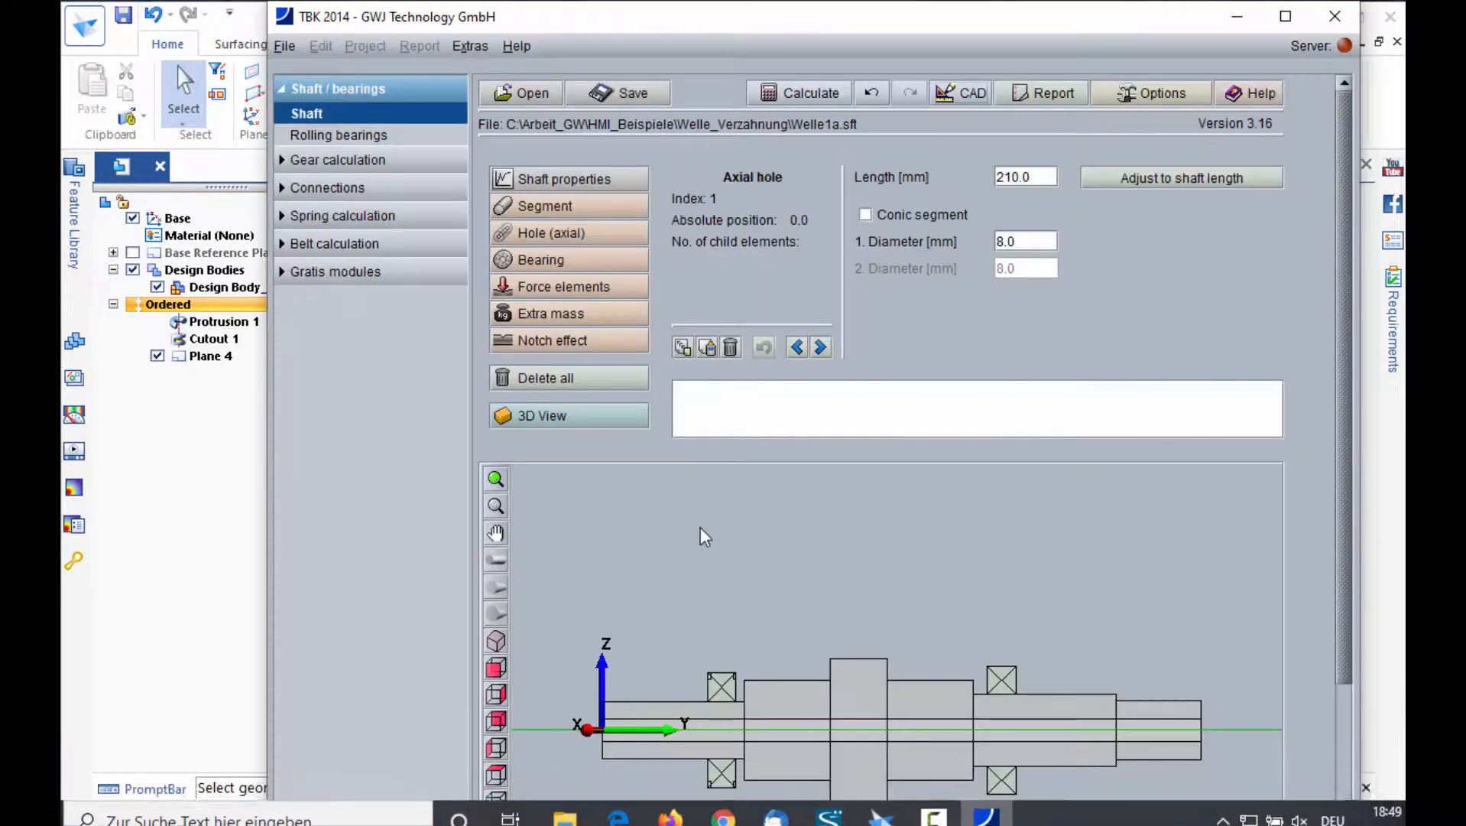
pyautogui.click(288, 160)
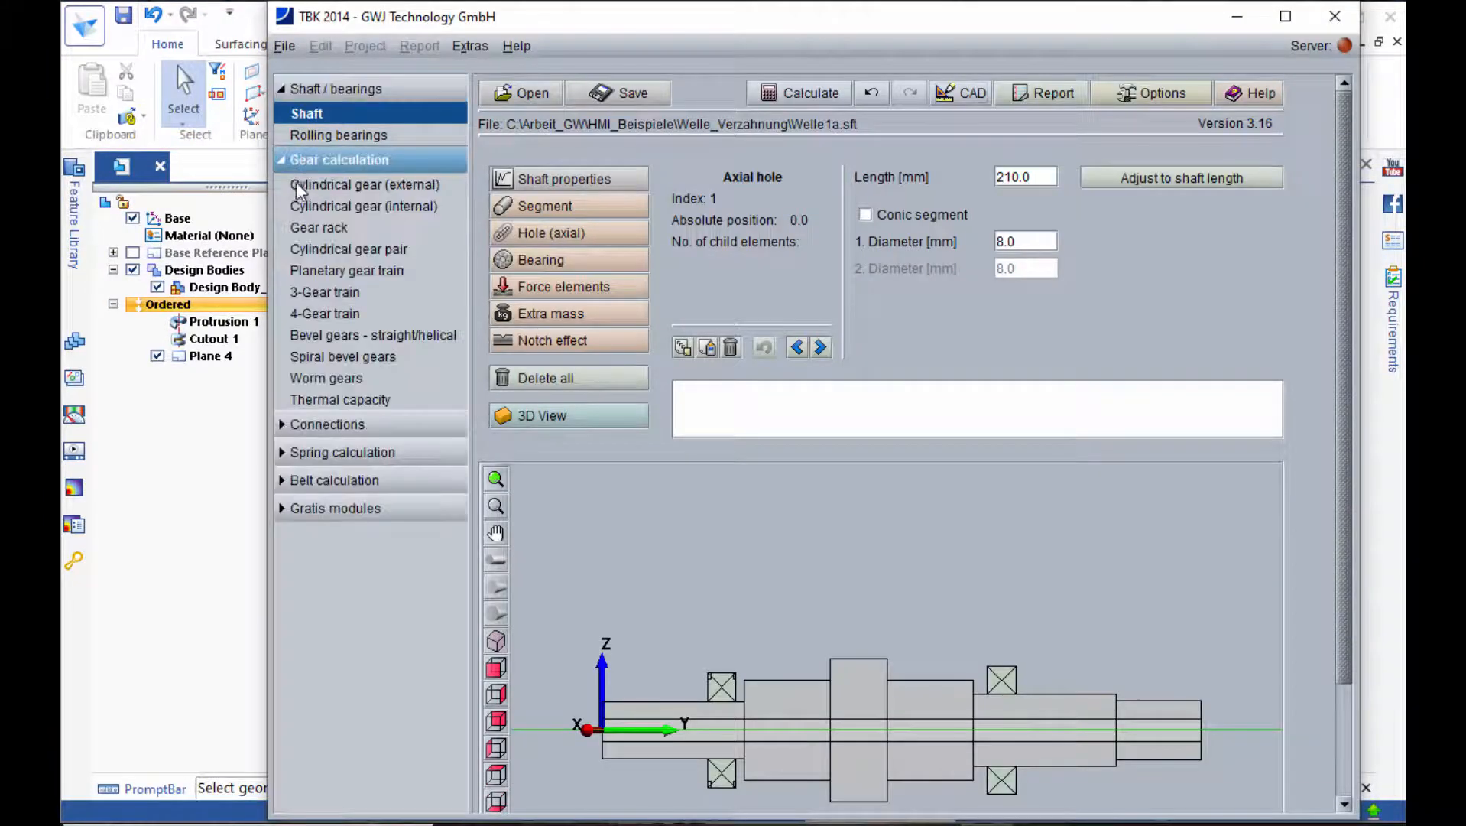
pyautogui.click(340, 250)
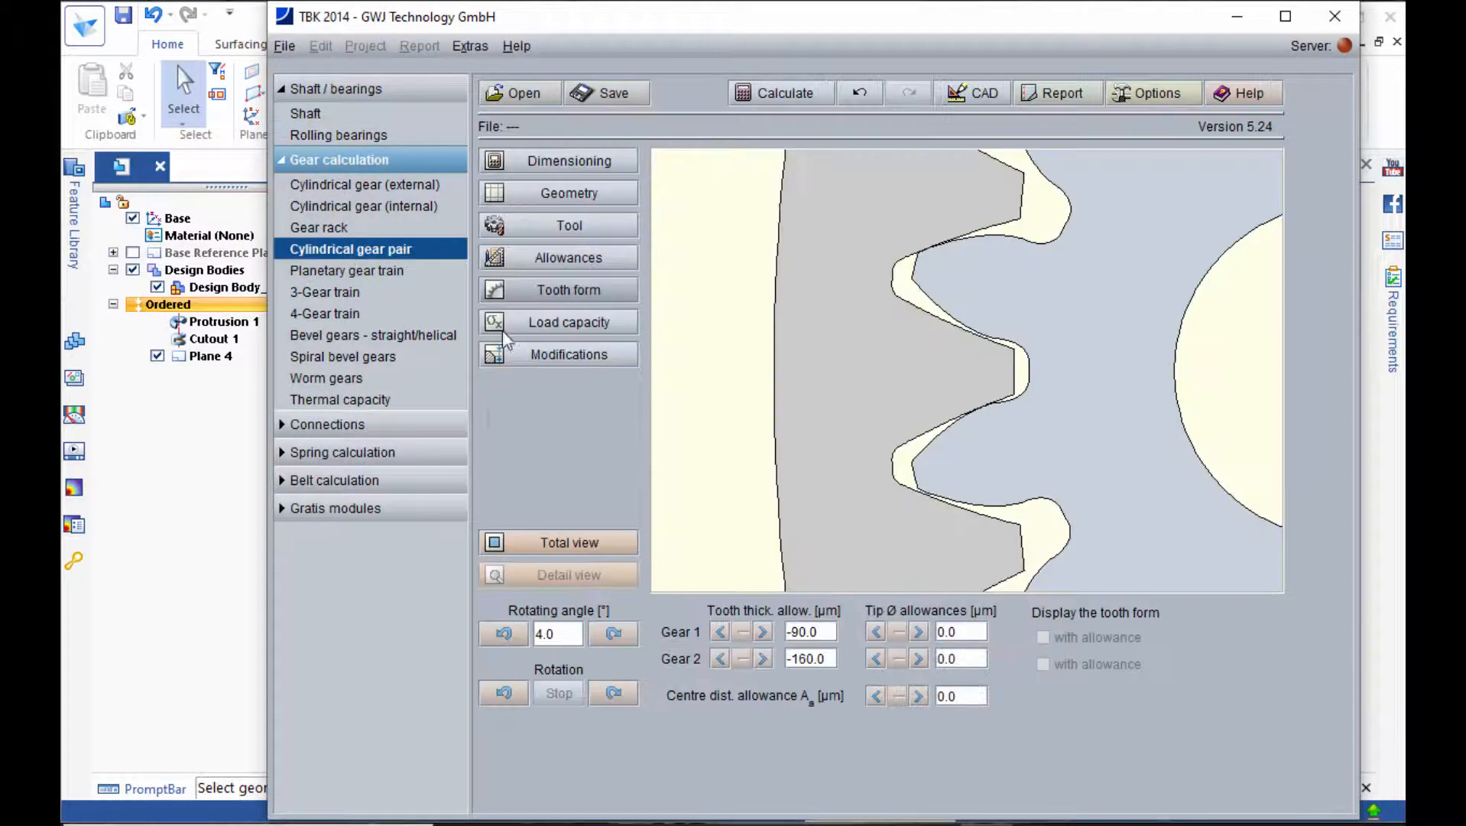
pyautogui.click(550, 97)
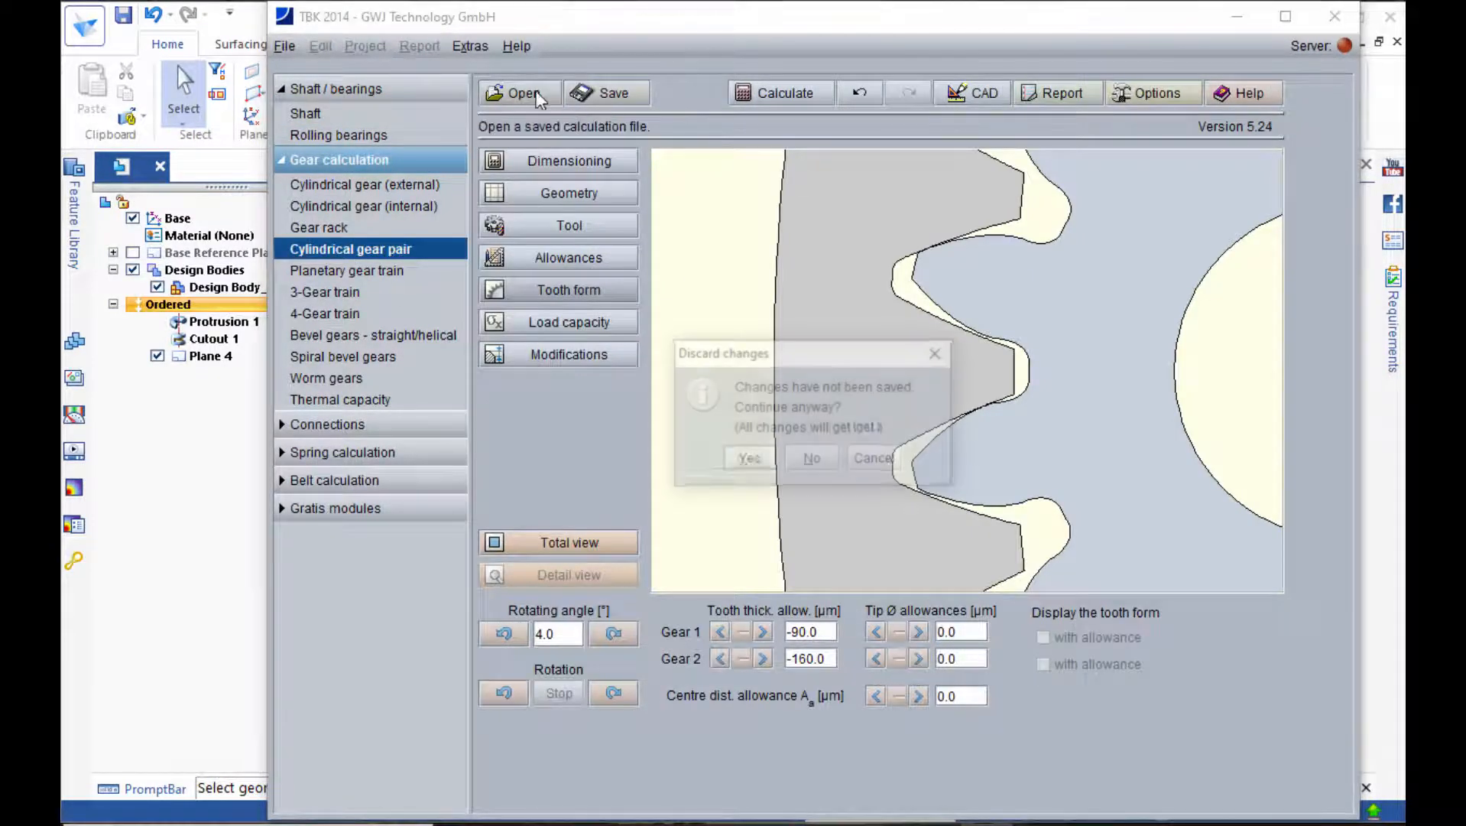
pyautogui.click(745, 453)
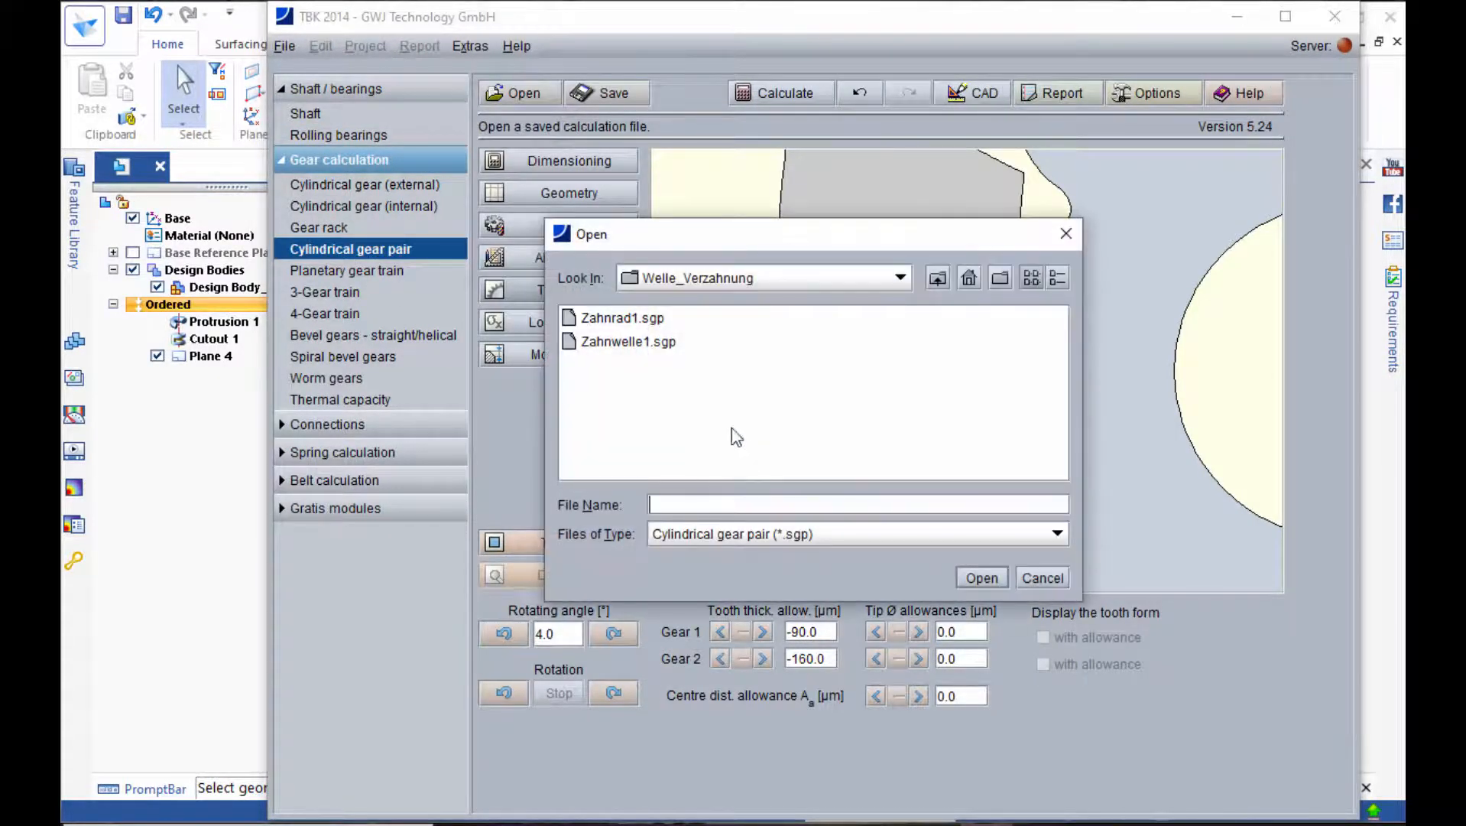
pyautogui.click(623, 318)
pyautogui.click(980, 577)
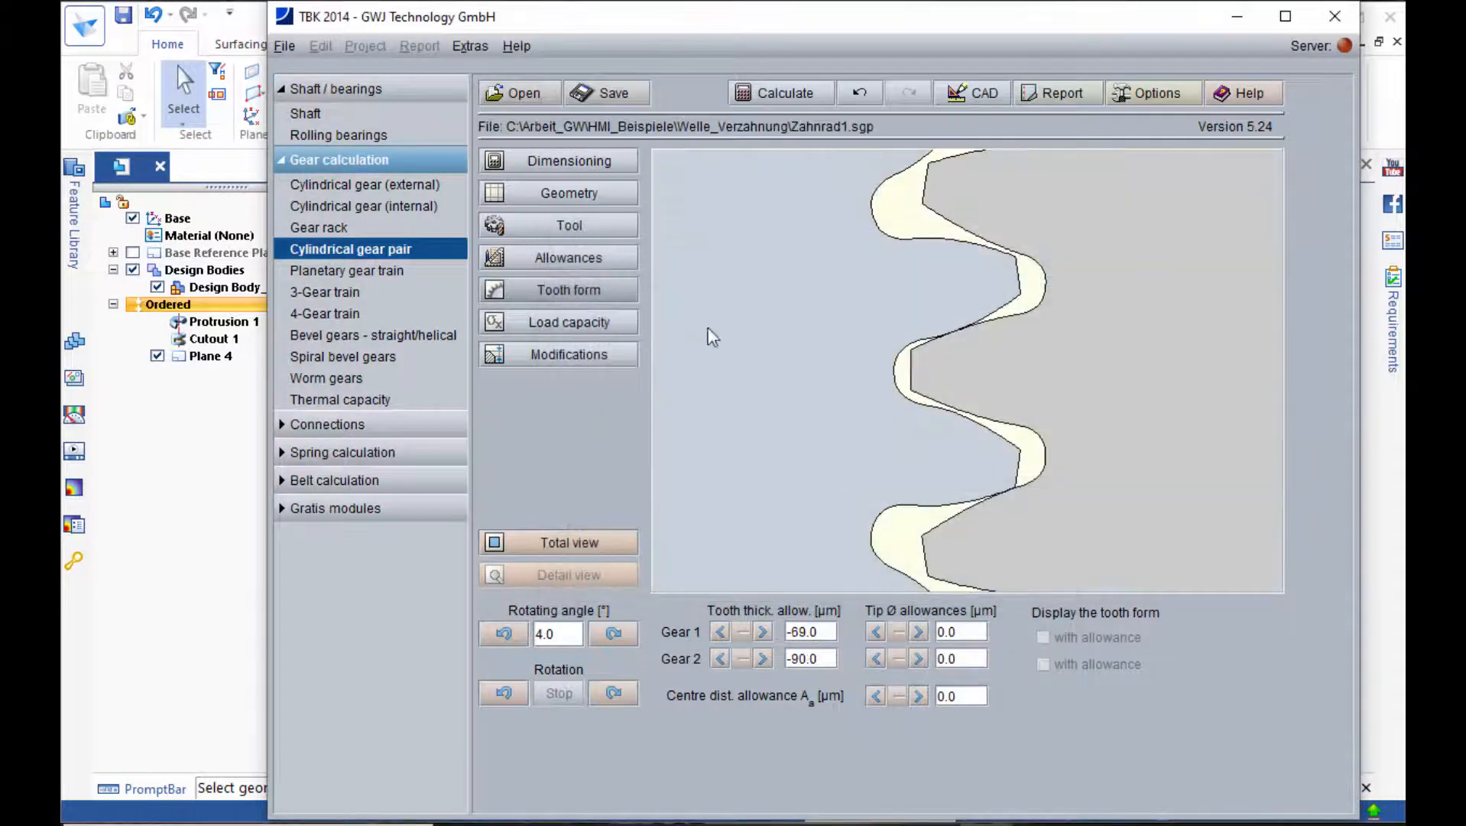
# Check the gear pair's geometry and detailed tooth form, and export the calculation for Solid Edge.
pyautogui.click(611, 191)
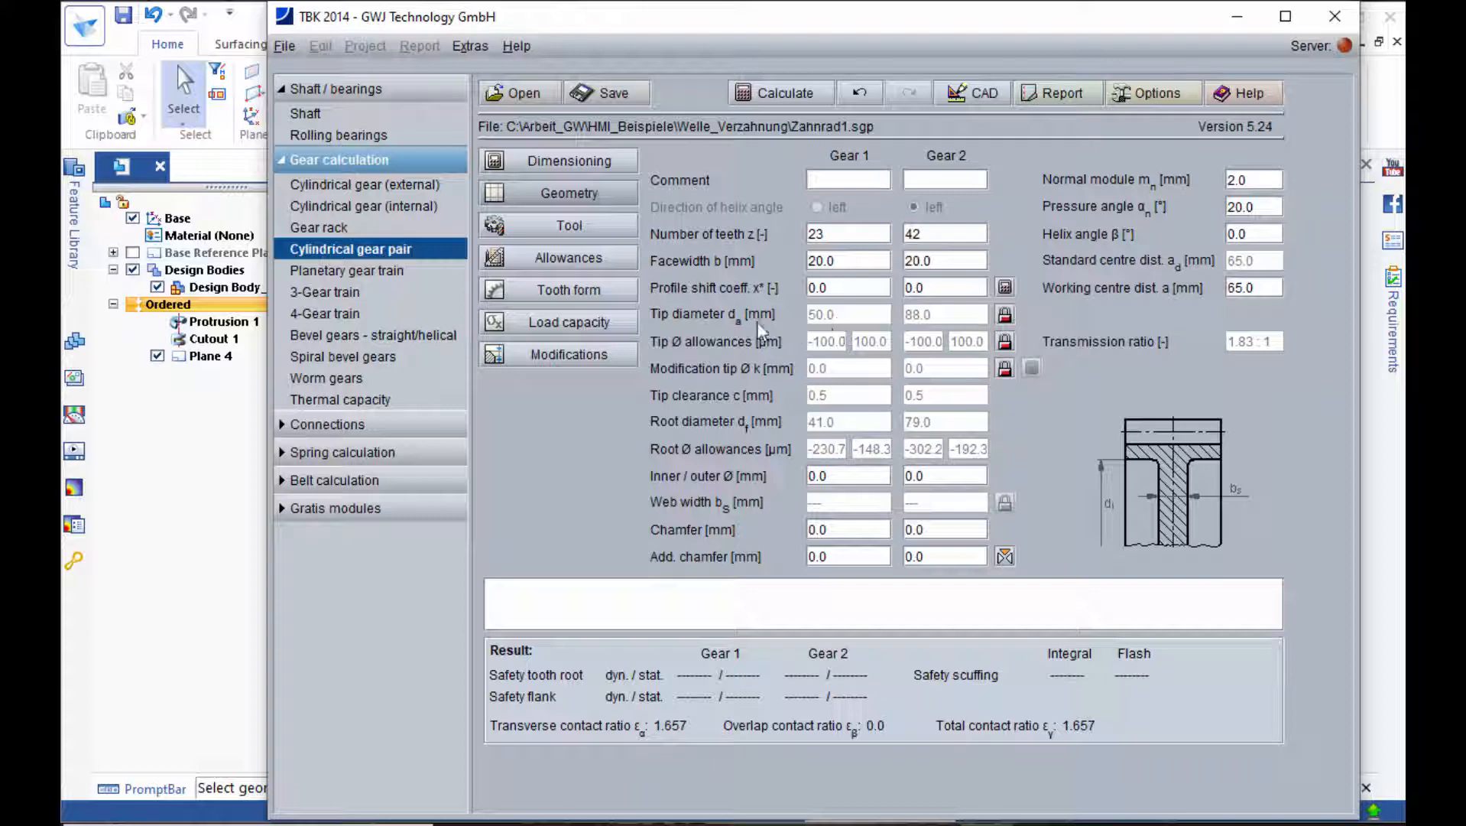
pyautogui.click(615, 292)
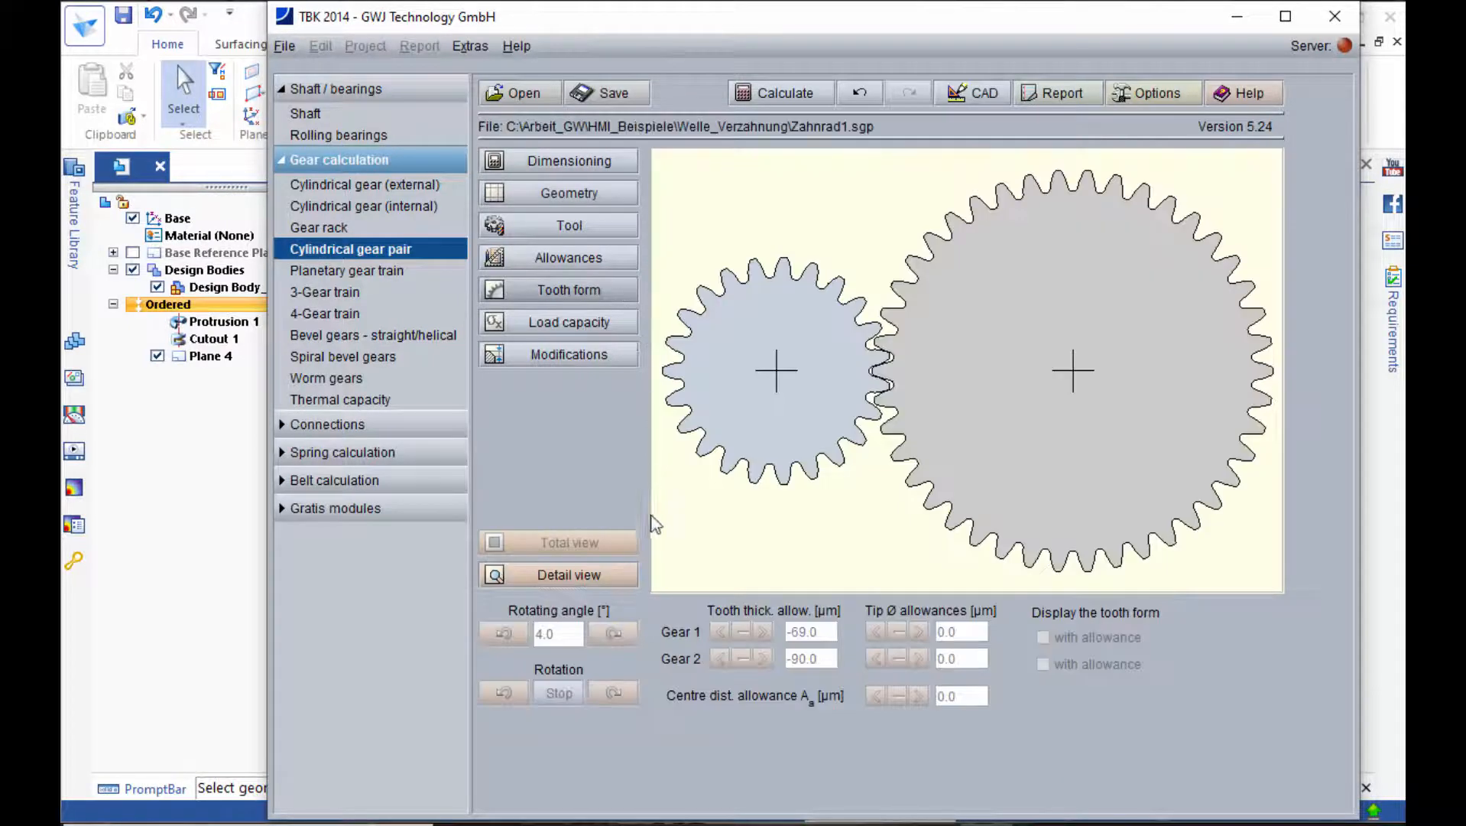
pyautogui.click(597, 575)
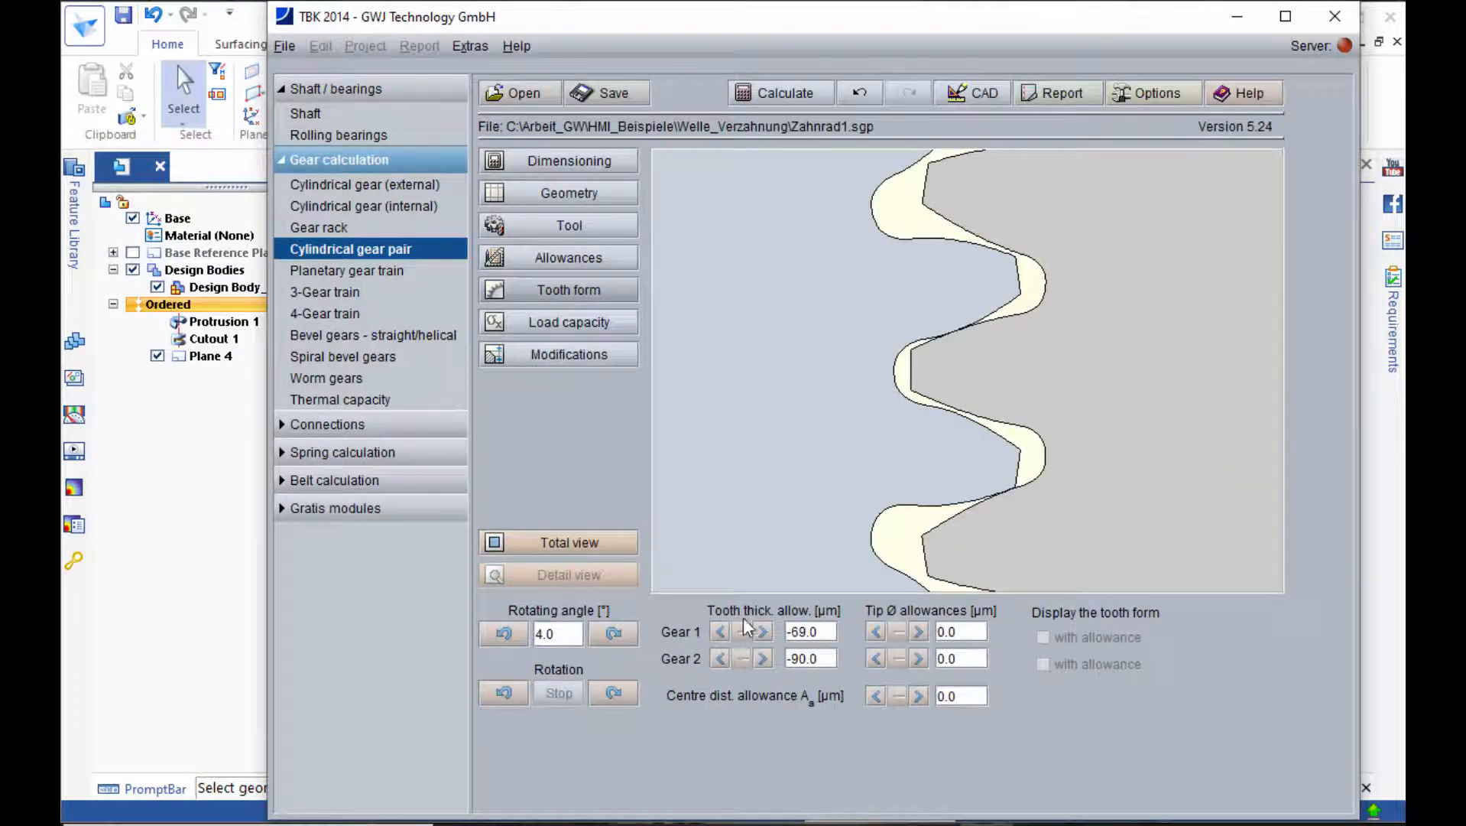
pyautogui.click(955, 93)
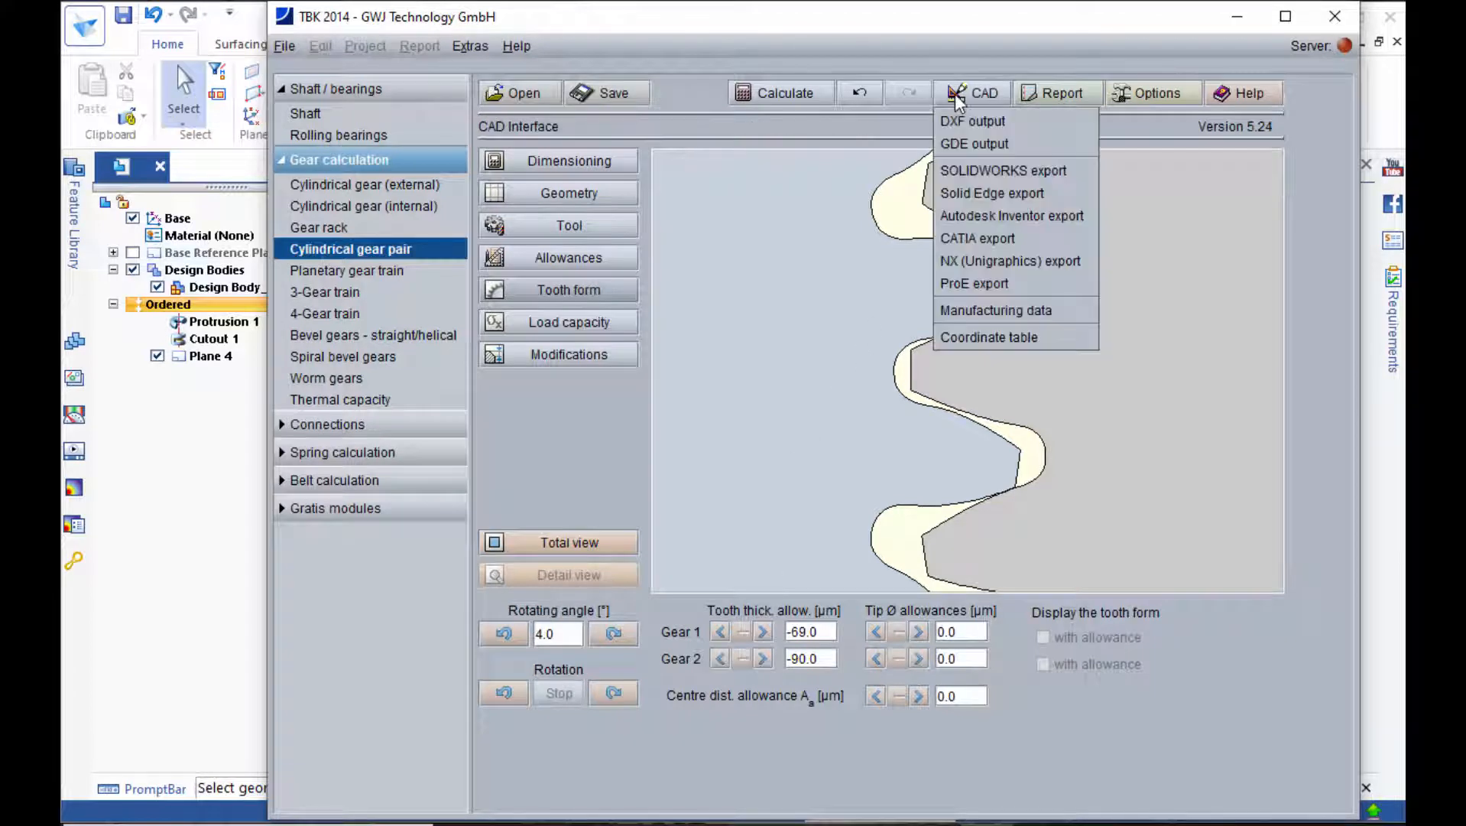
pyautogui.click(965, 195)
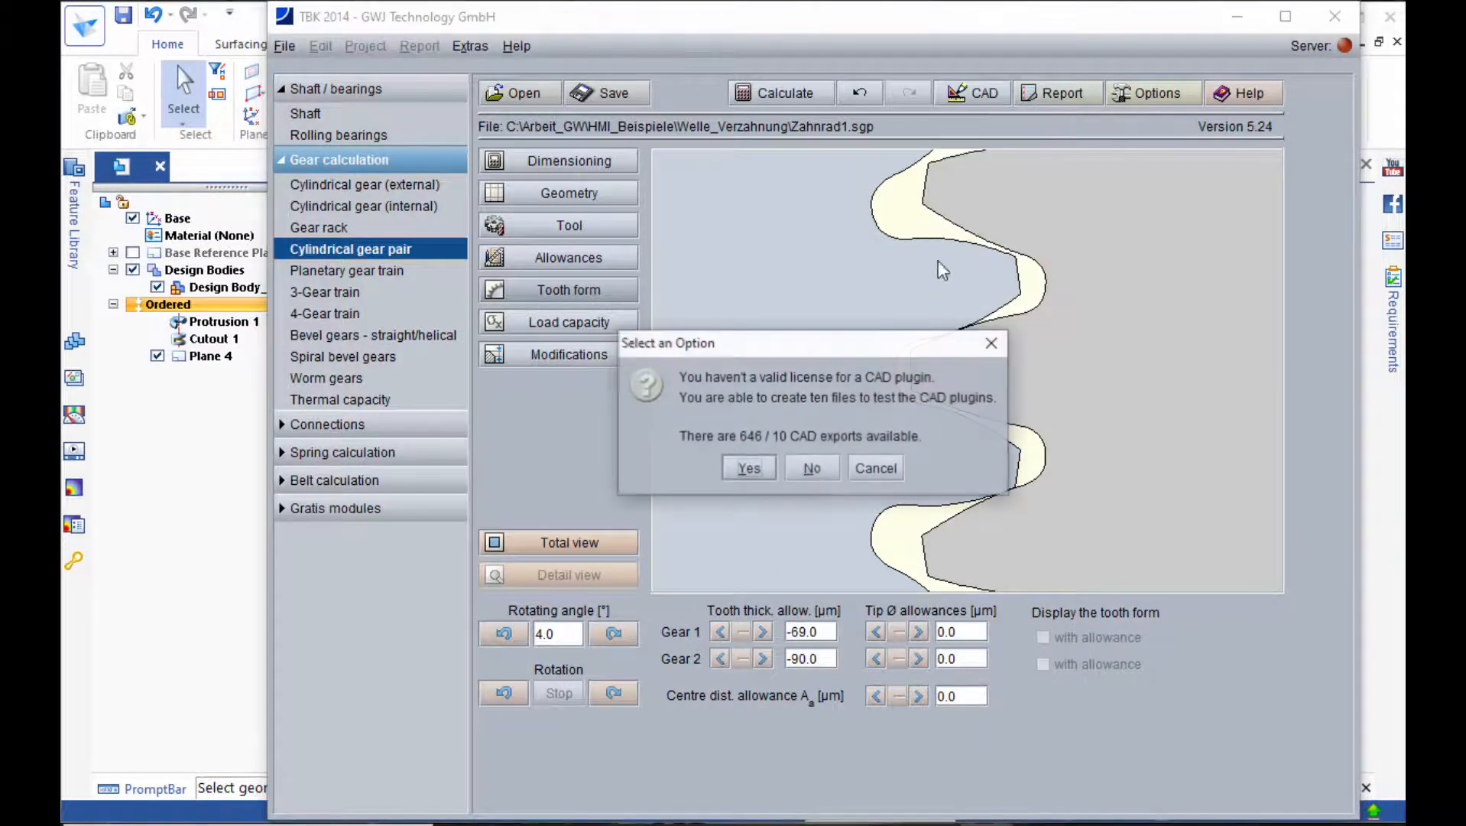
pyautogui.click(757, 474)
pyautogui.click(811, 448)
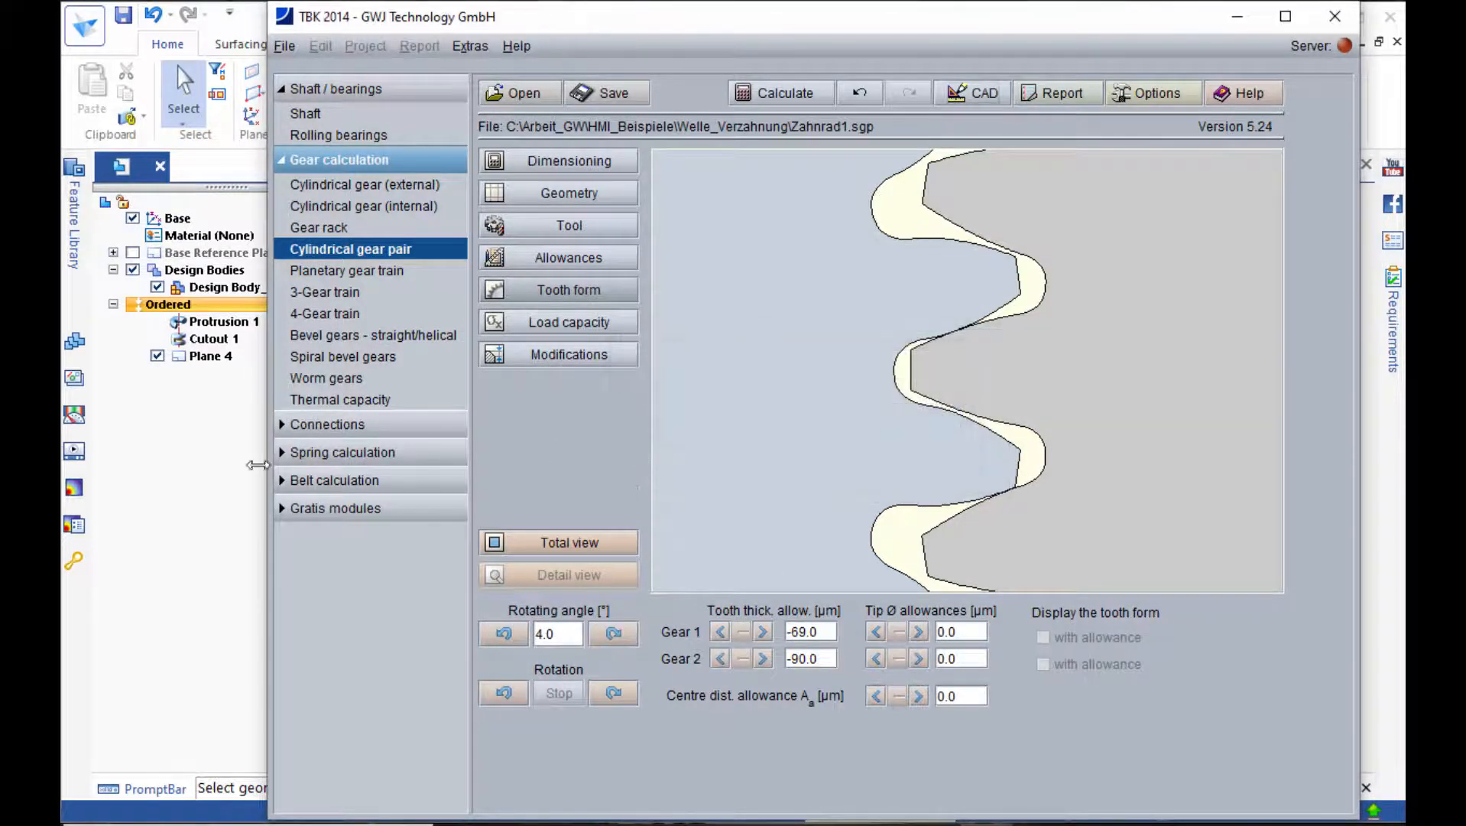
# Switch to Solid Edge and generate Cylindrical gear 1 on the new reference plane at the largest shaft segment, without run-out at start or end.
pyautogui.click(196, 474)
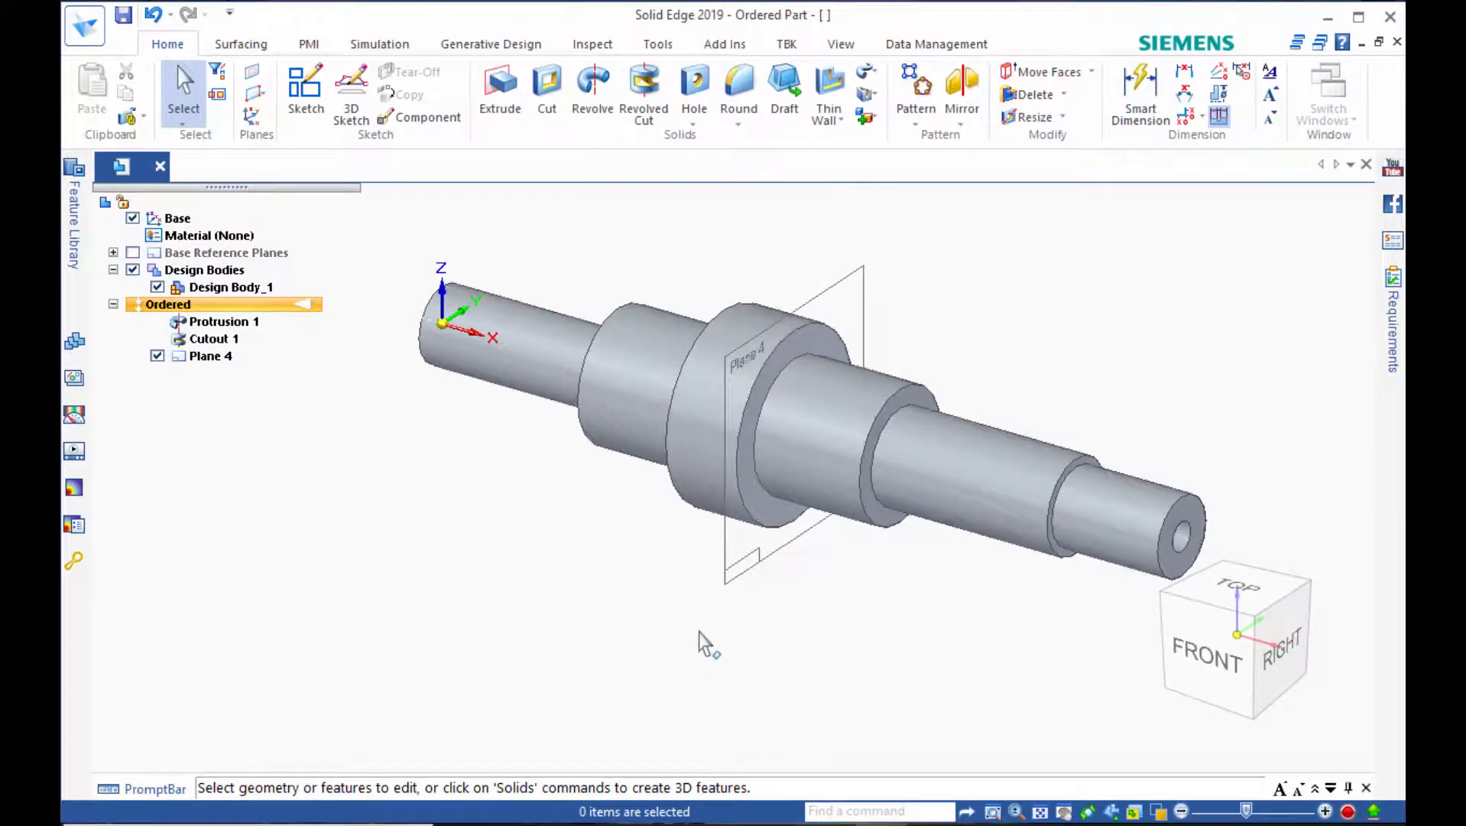
pyautogui.click(724, 589)
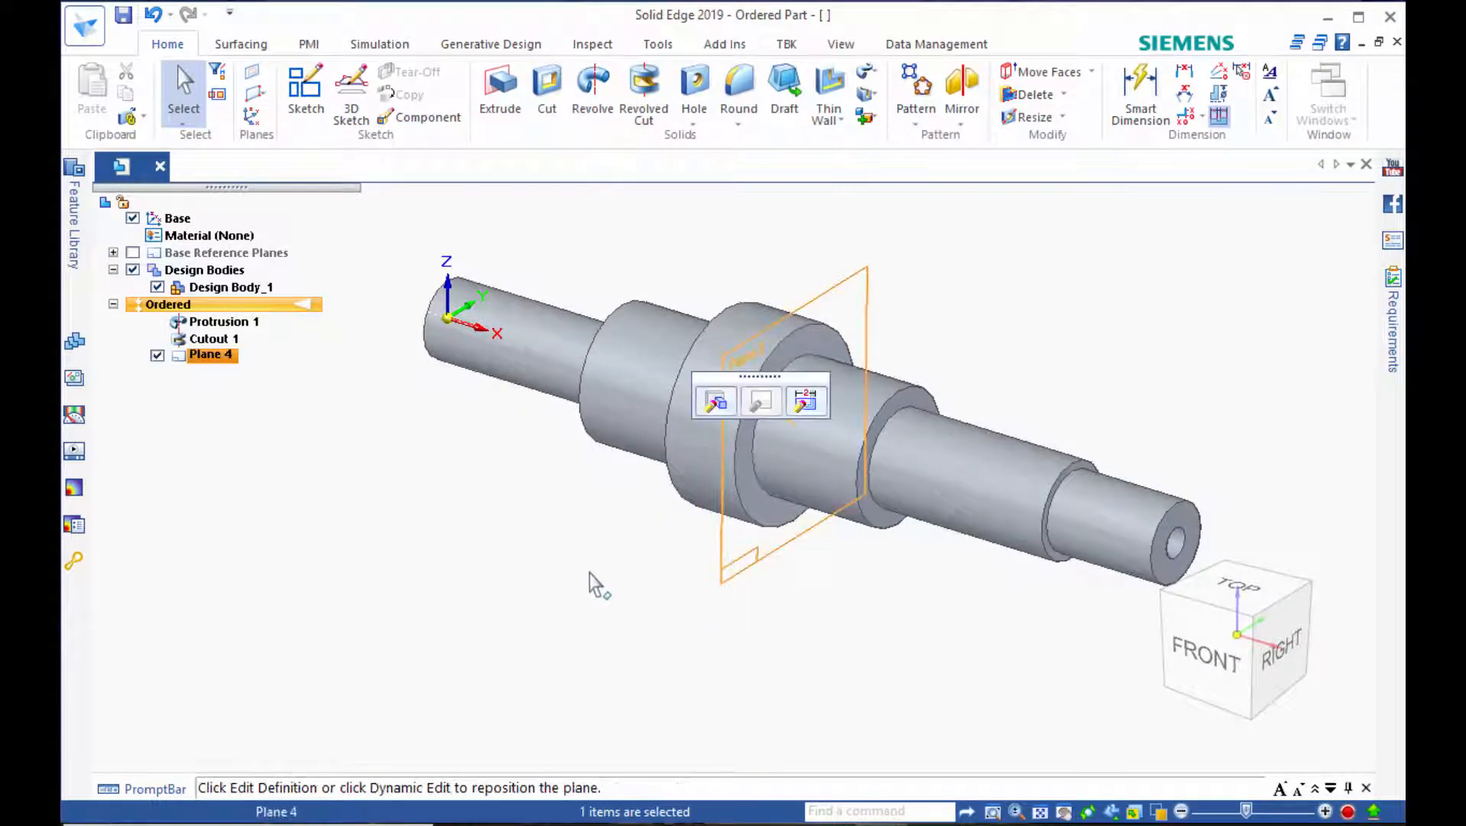
pyautogui.click(787, 45)
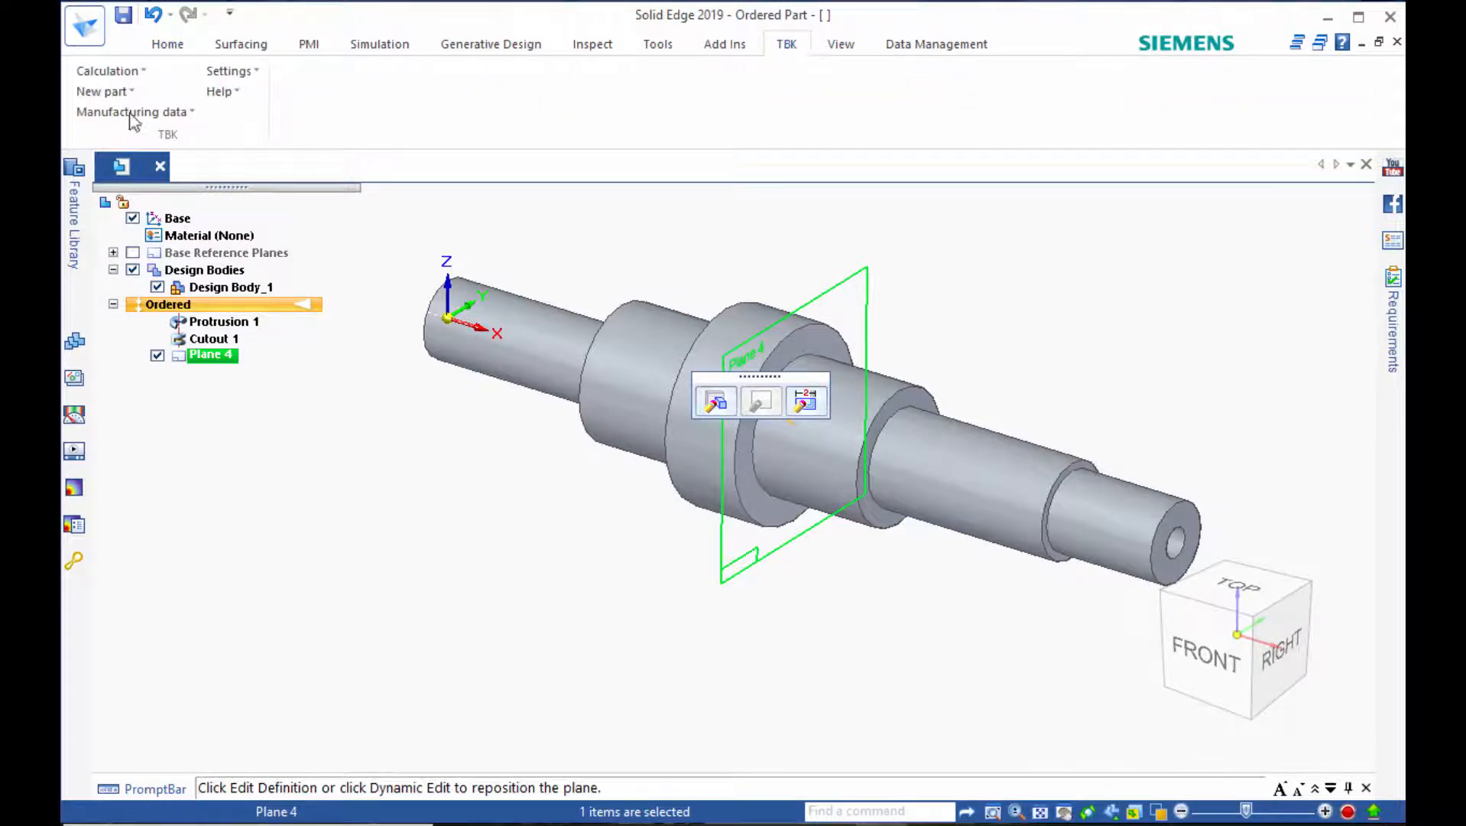
pyautogui.click(106, 92)
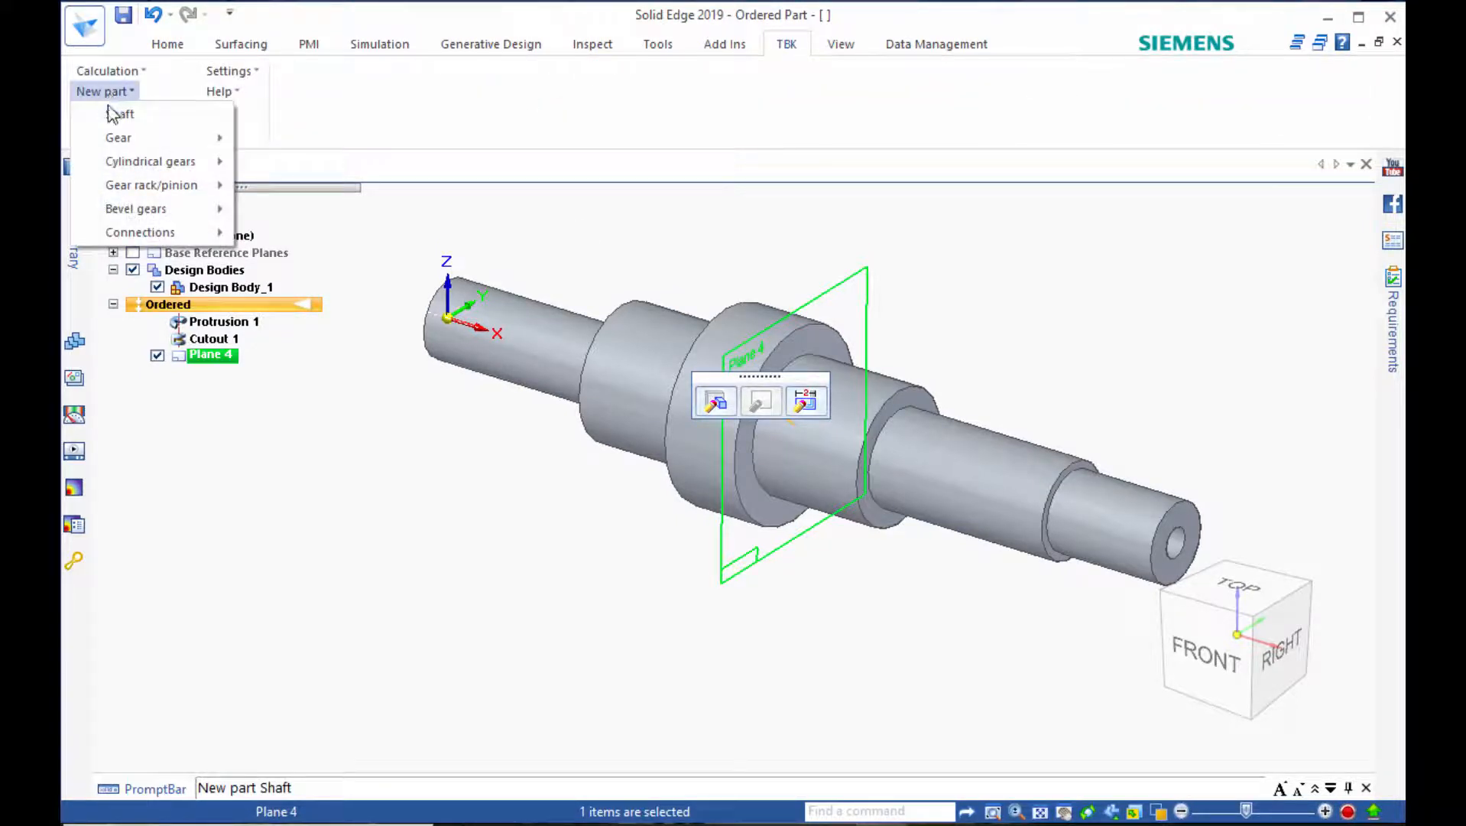
pyautogui.moveTo(203, 166)
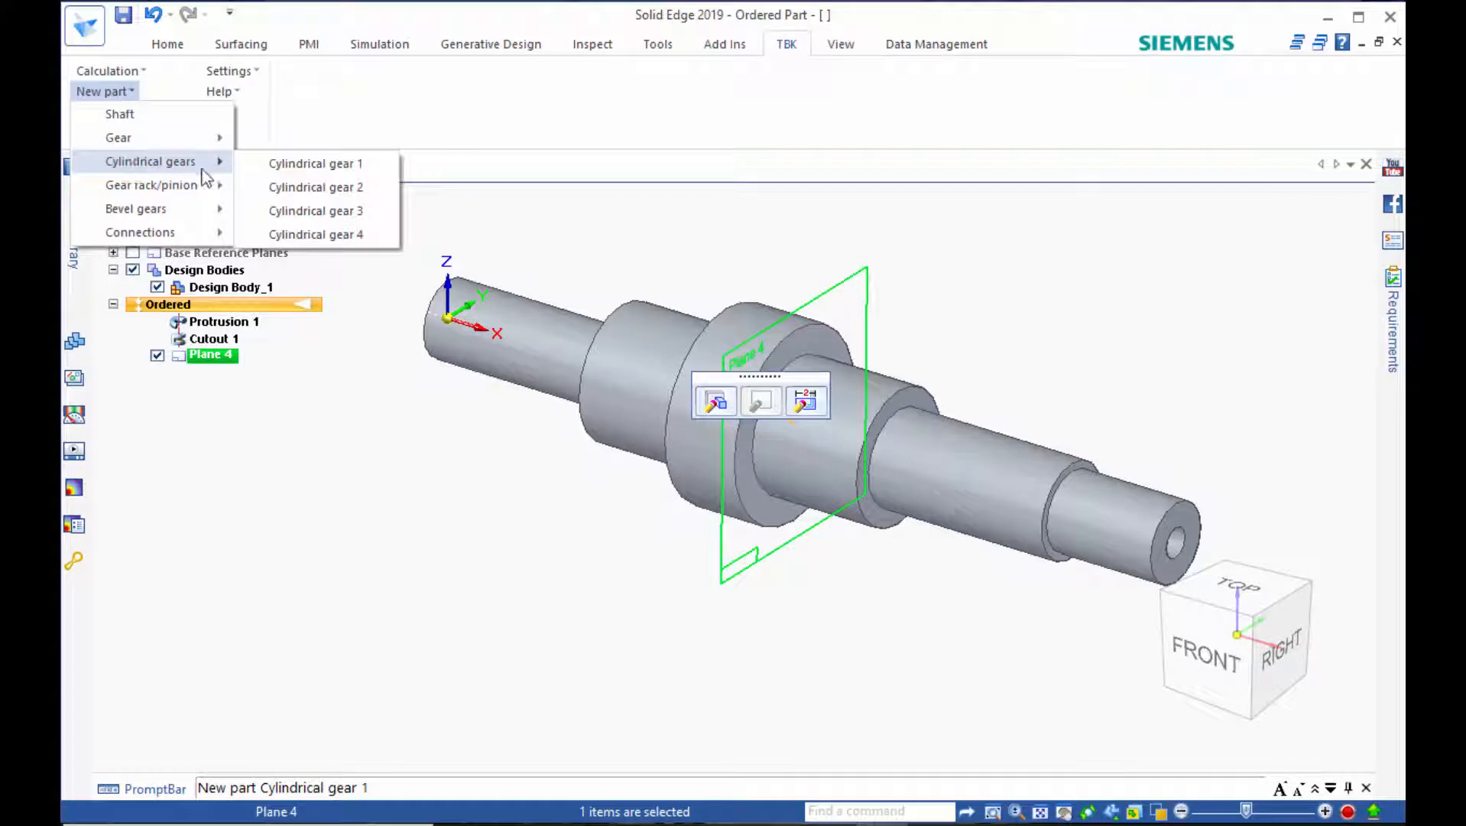
pyautogui.click(359, 165)
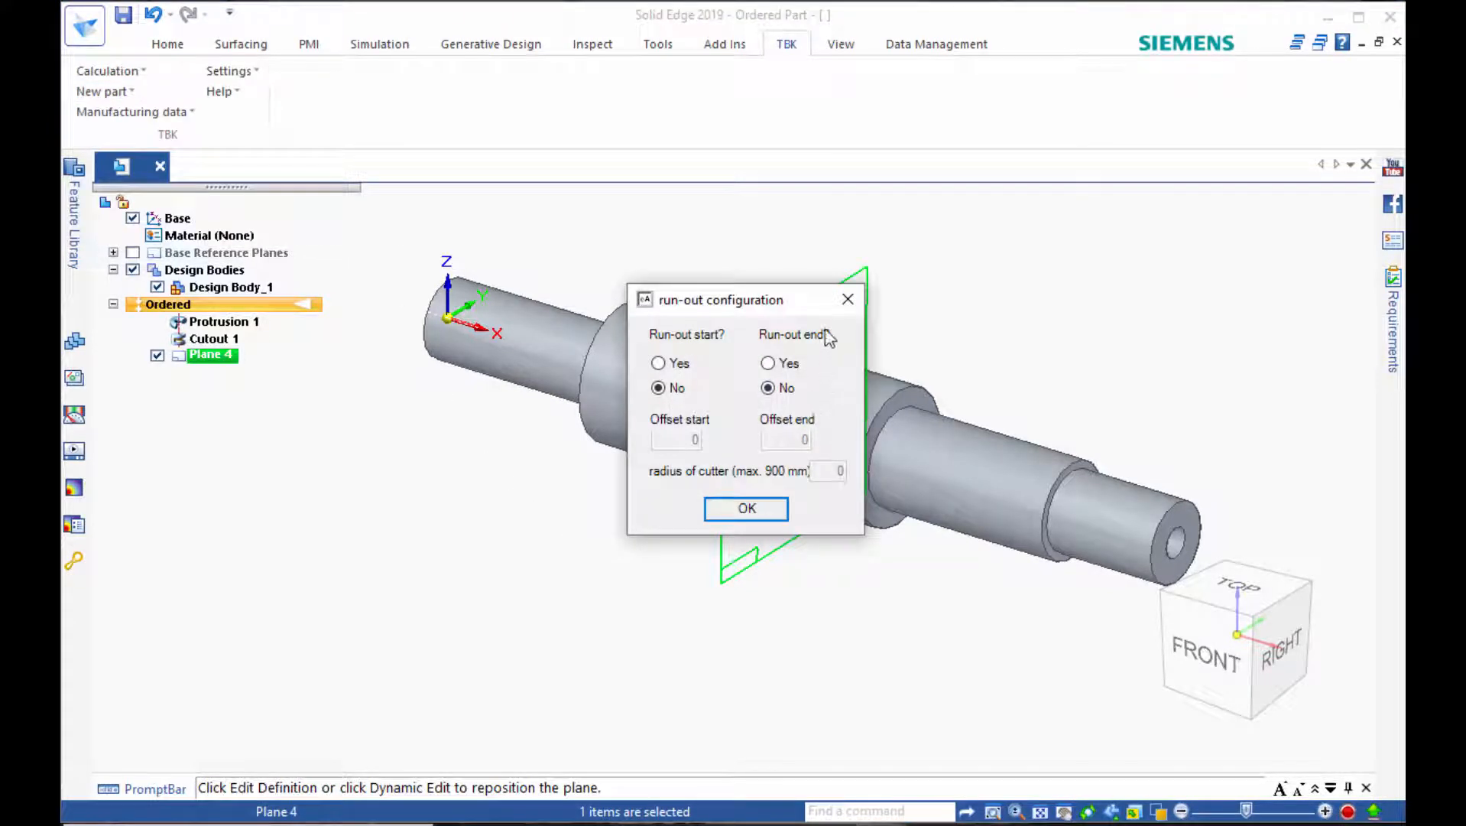
pyautogui.click(756, 513)
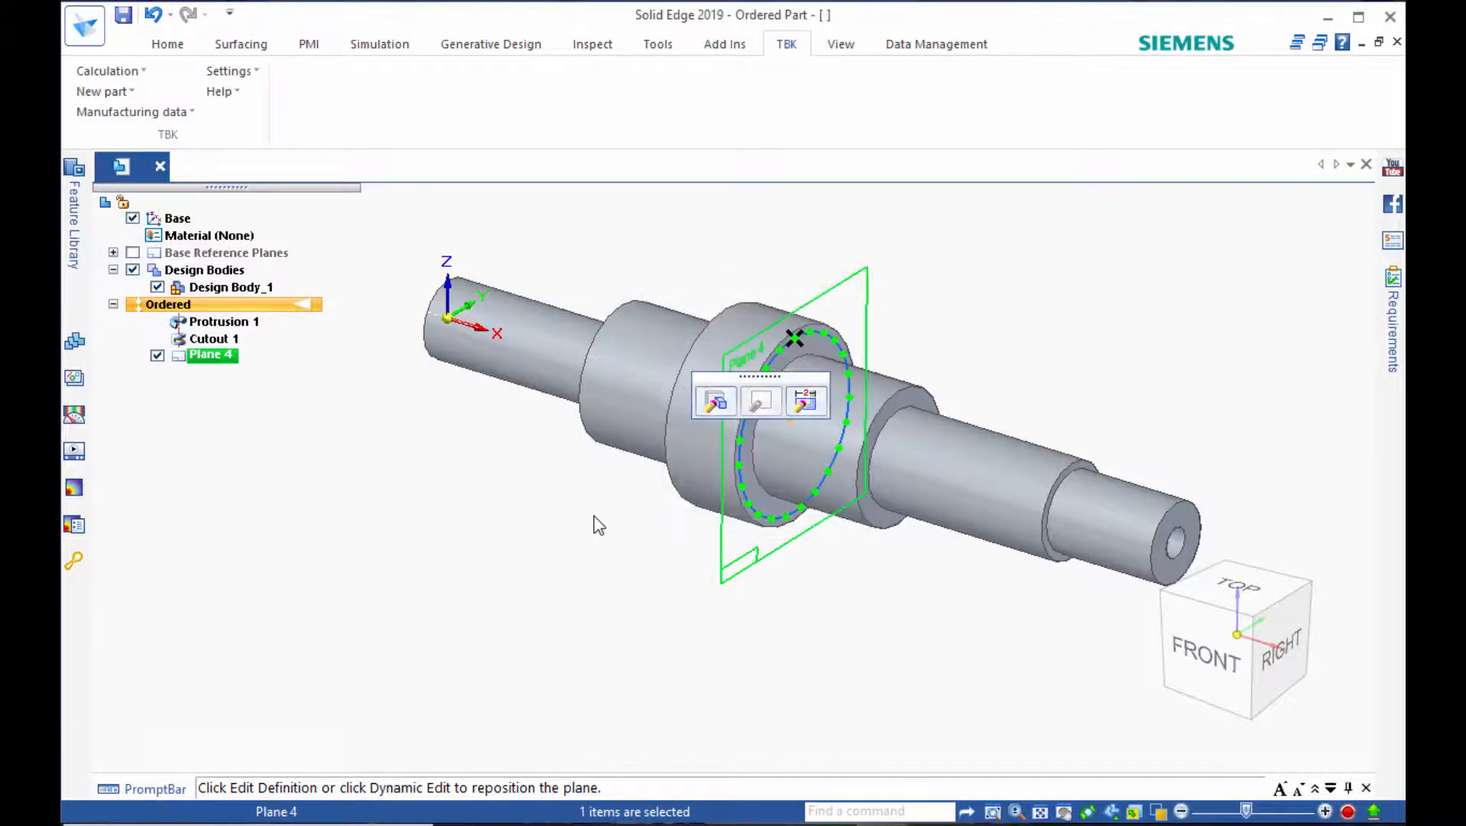
pyautogui.click(567, 533)
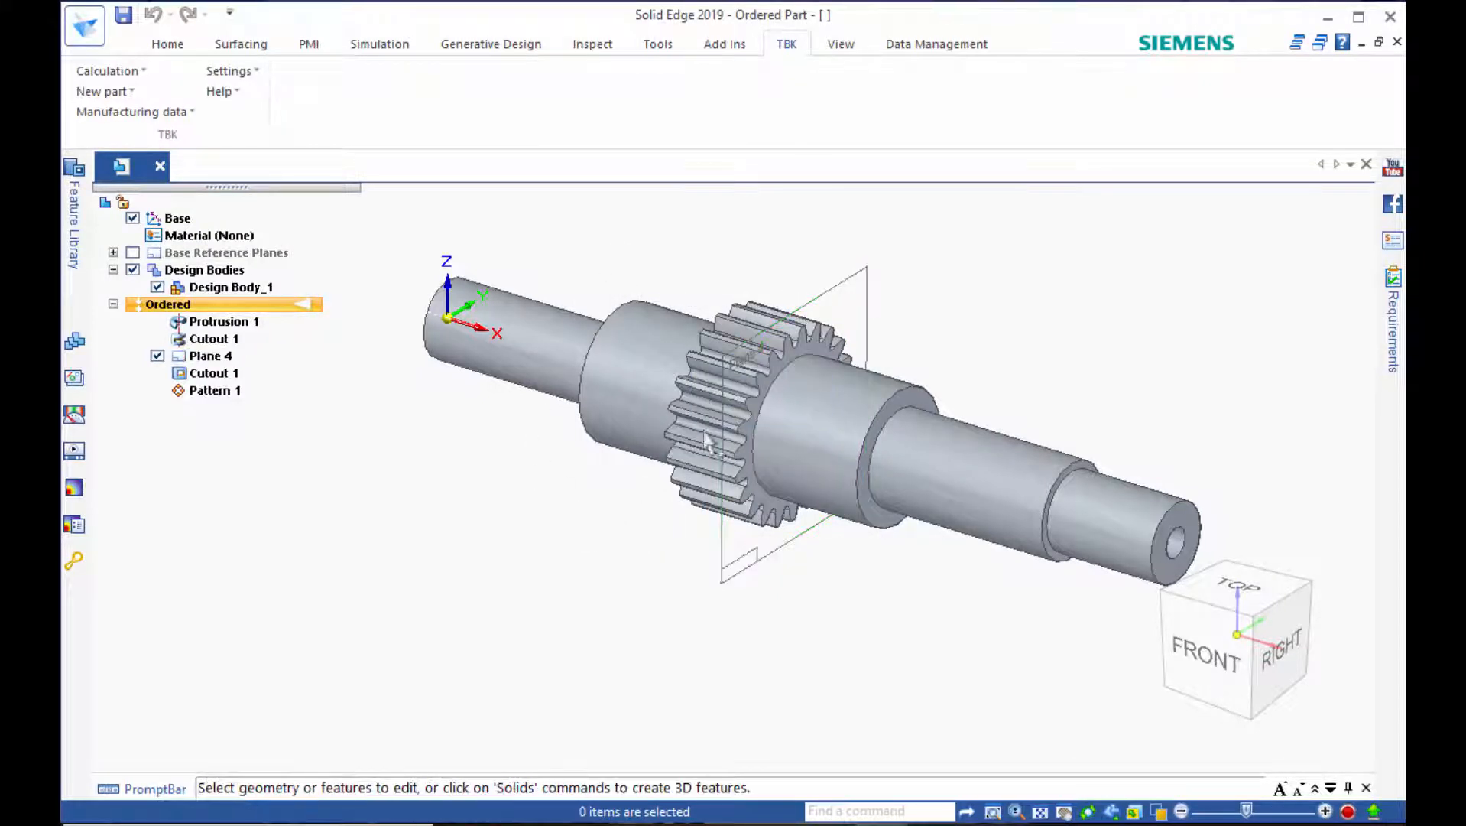
# Create a coincident reference plane on the end face of the shaft's smallest segment with the centre hole.
pyautogui.moveTo(788, 424); pyautogui.dragTo(742, 424, button='middle')
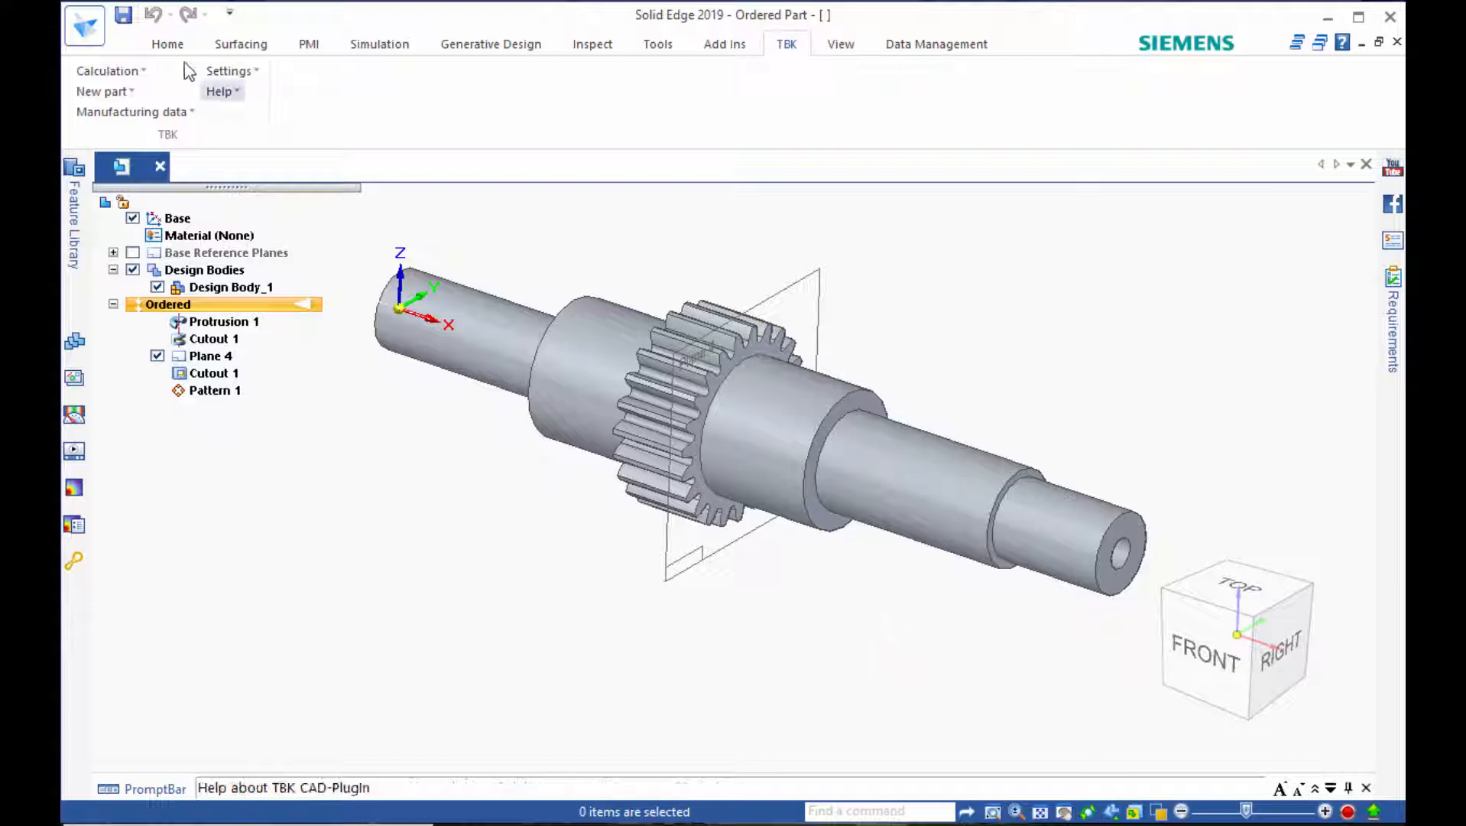
pyautogui.click(167, 45)
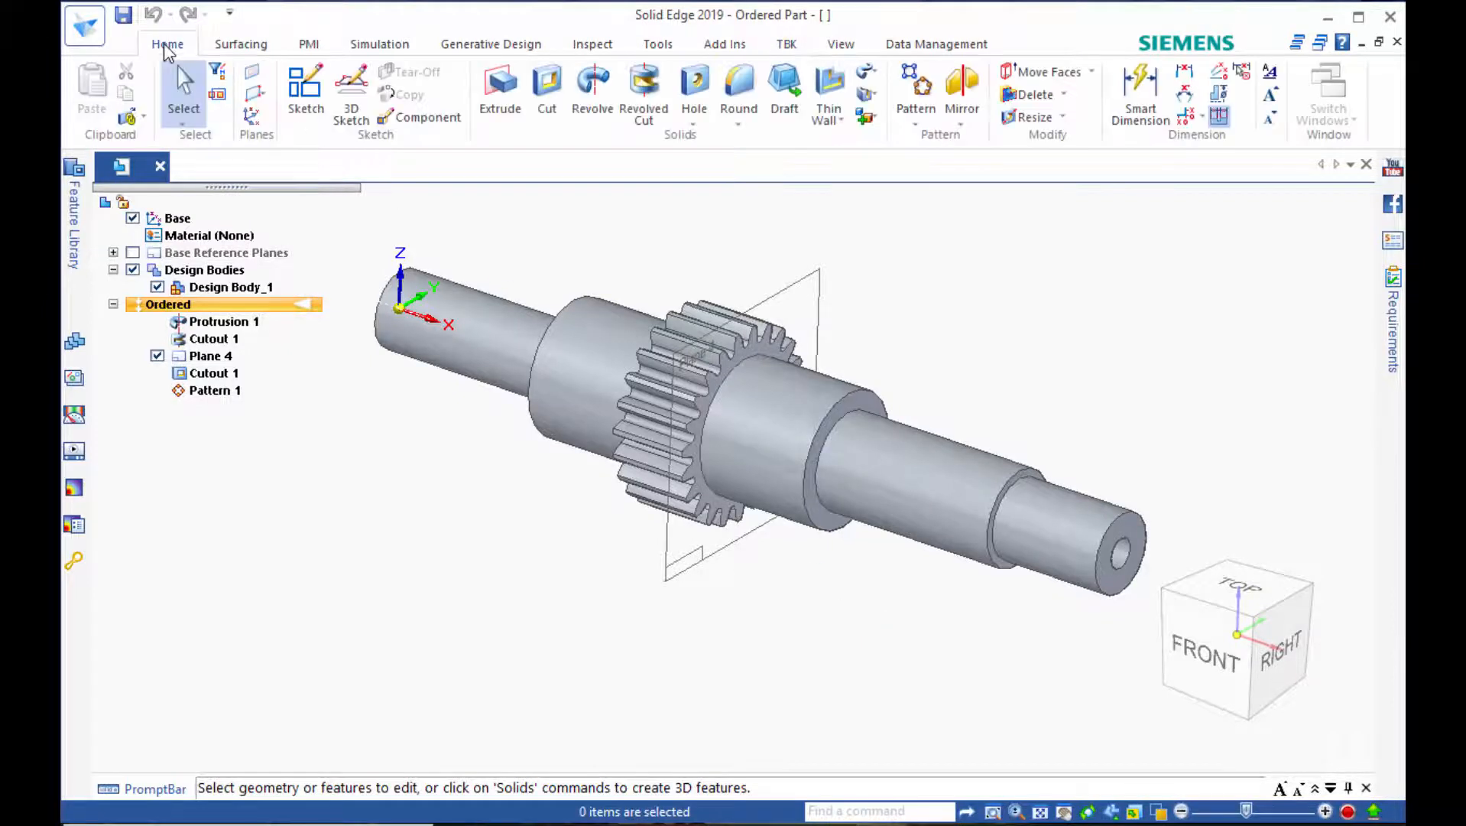
pyautogui.click(252, 71)
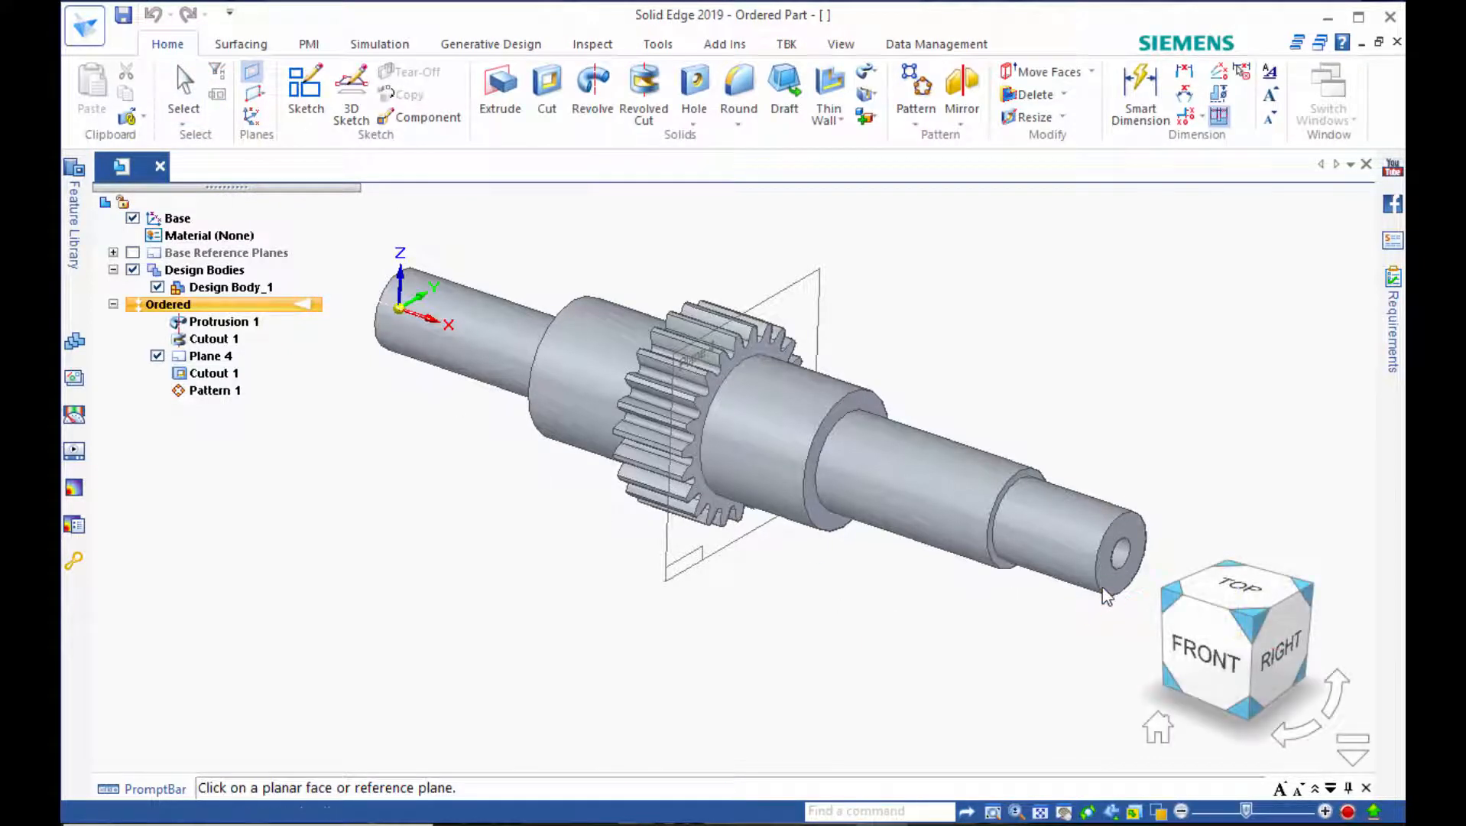
pyautogui.click(1122, 562)
pyautogui.click(184, 120)
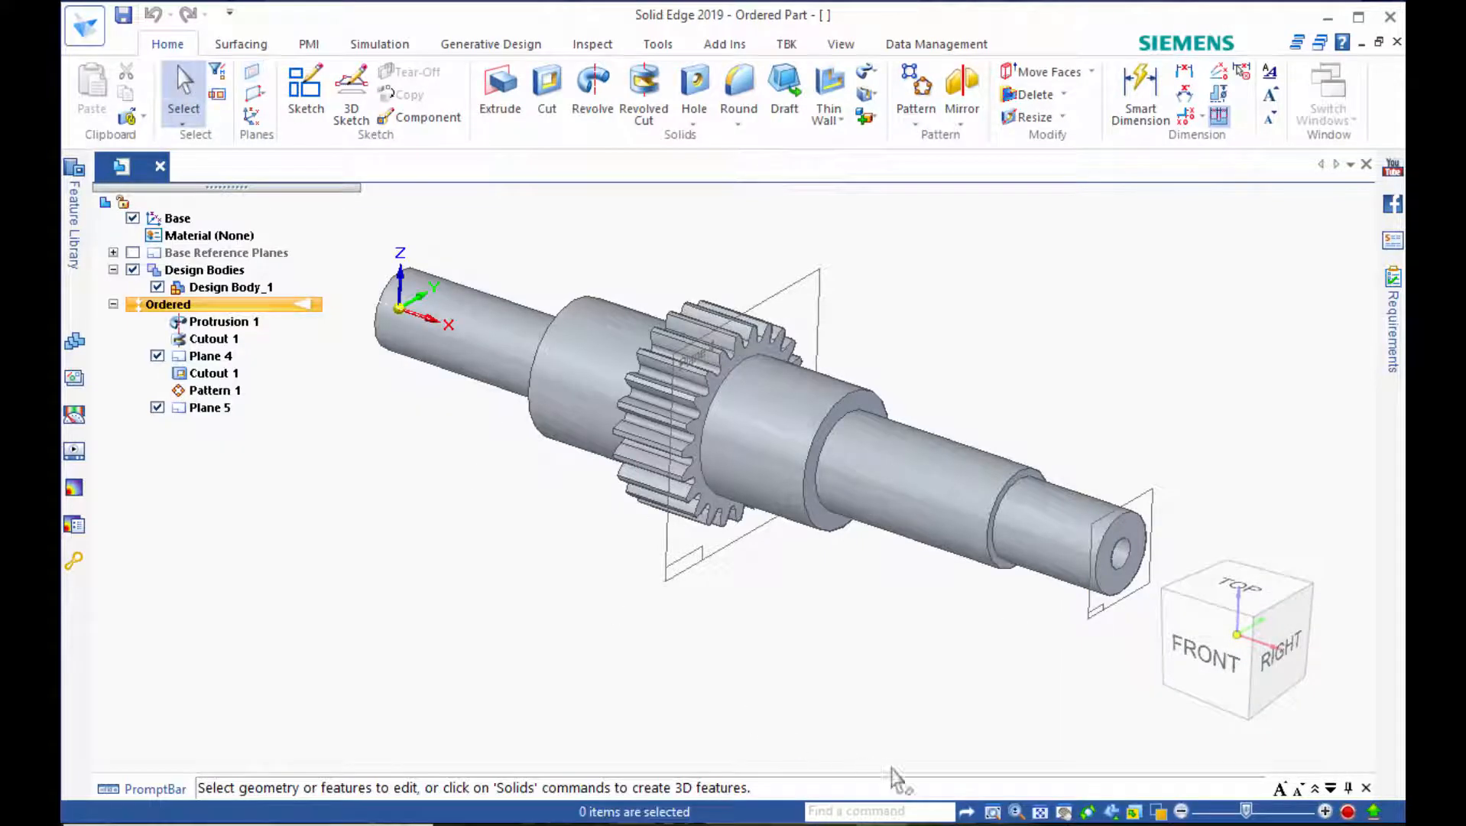
# Switch to TBK and load Zahnwelle2.ezw into the Involute splines module after browsing the available standard geometry profiles.
pyautogui.moveTo(917, 822)
pyautogui.click(984, 804)
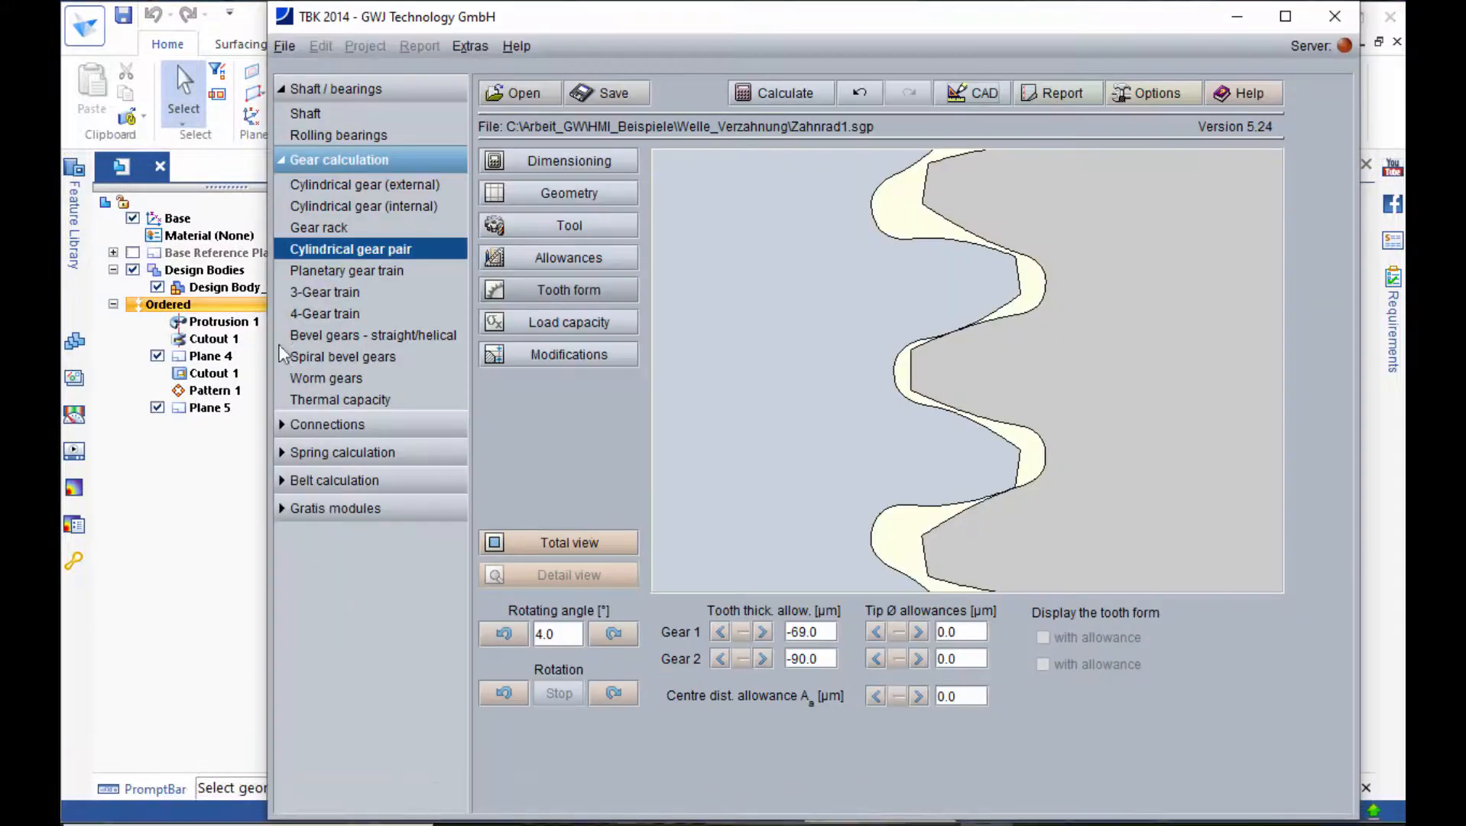
pyautogui.click(306, 513)
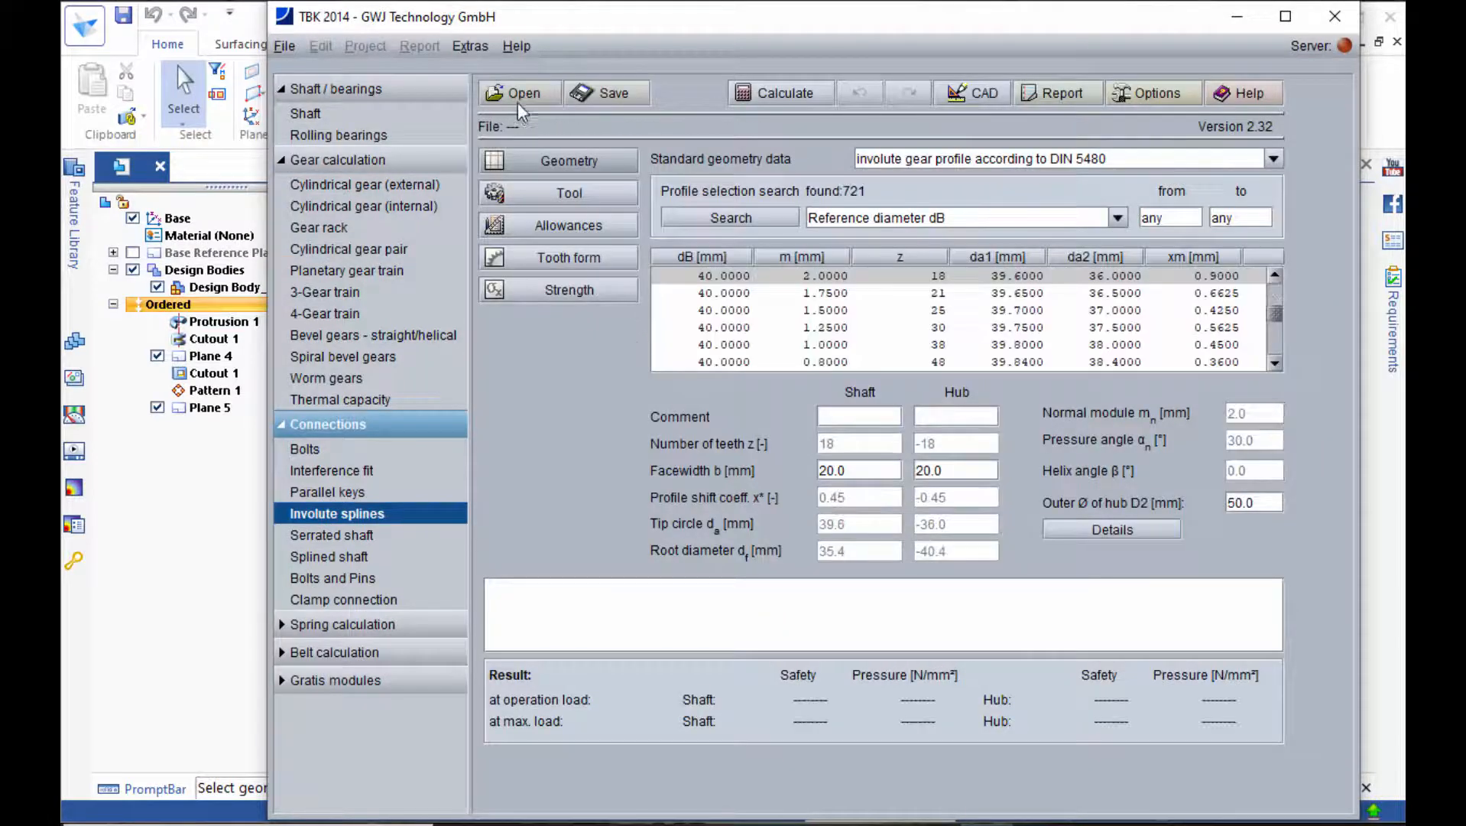
pyautogui.click(1154, 163)
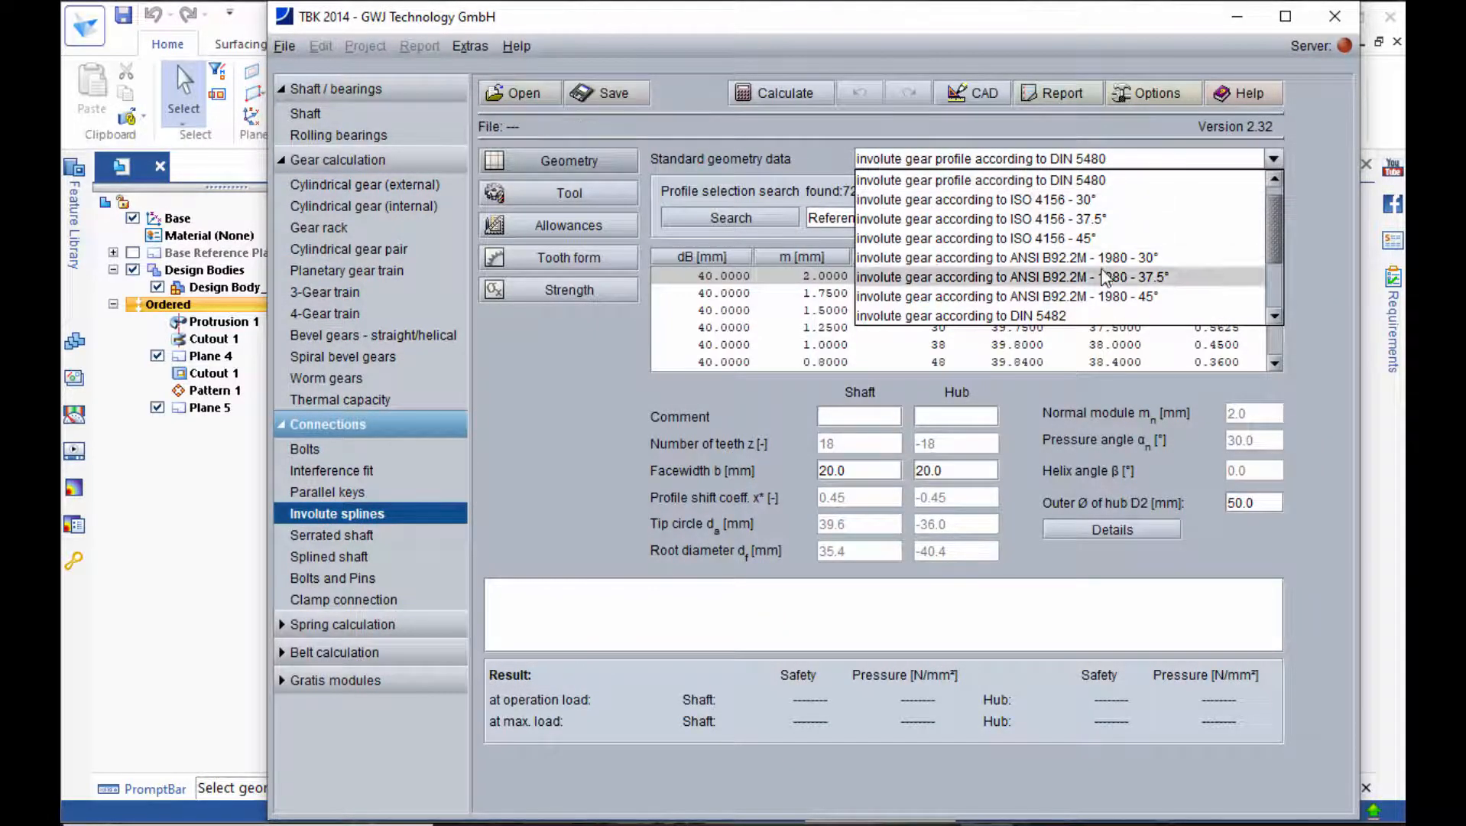
pyautogui.scroll(-2, 1110, 306)
pyautogui.scroll(2, 1110, 294)
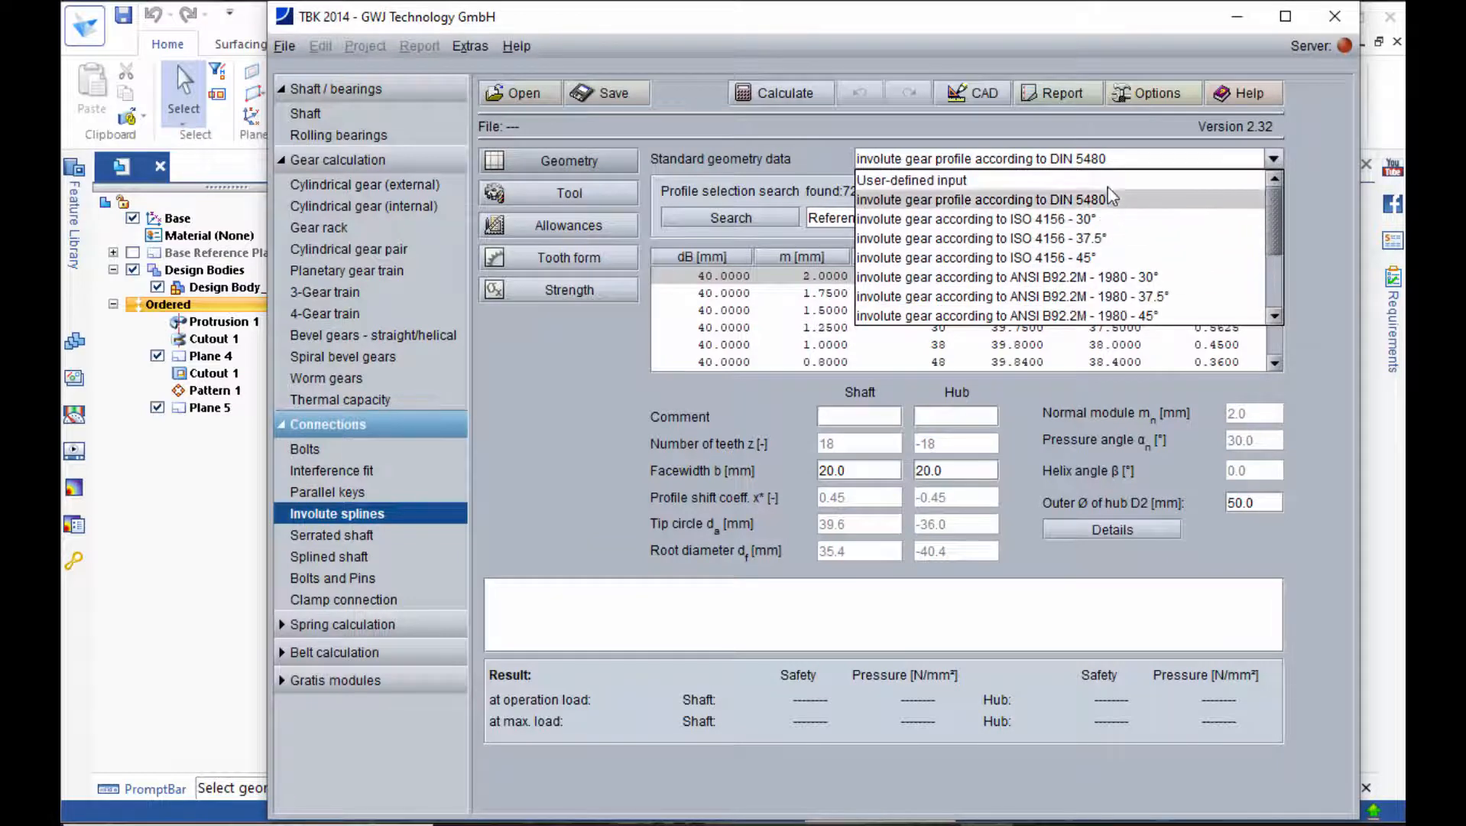
pyautogui.click(1108, 156)
pyautogui.click(523, 93)
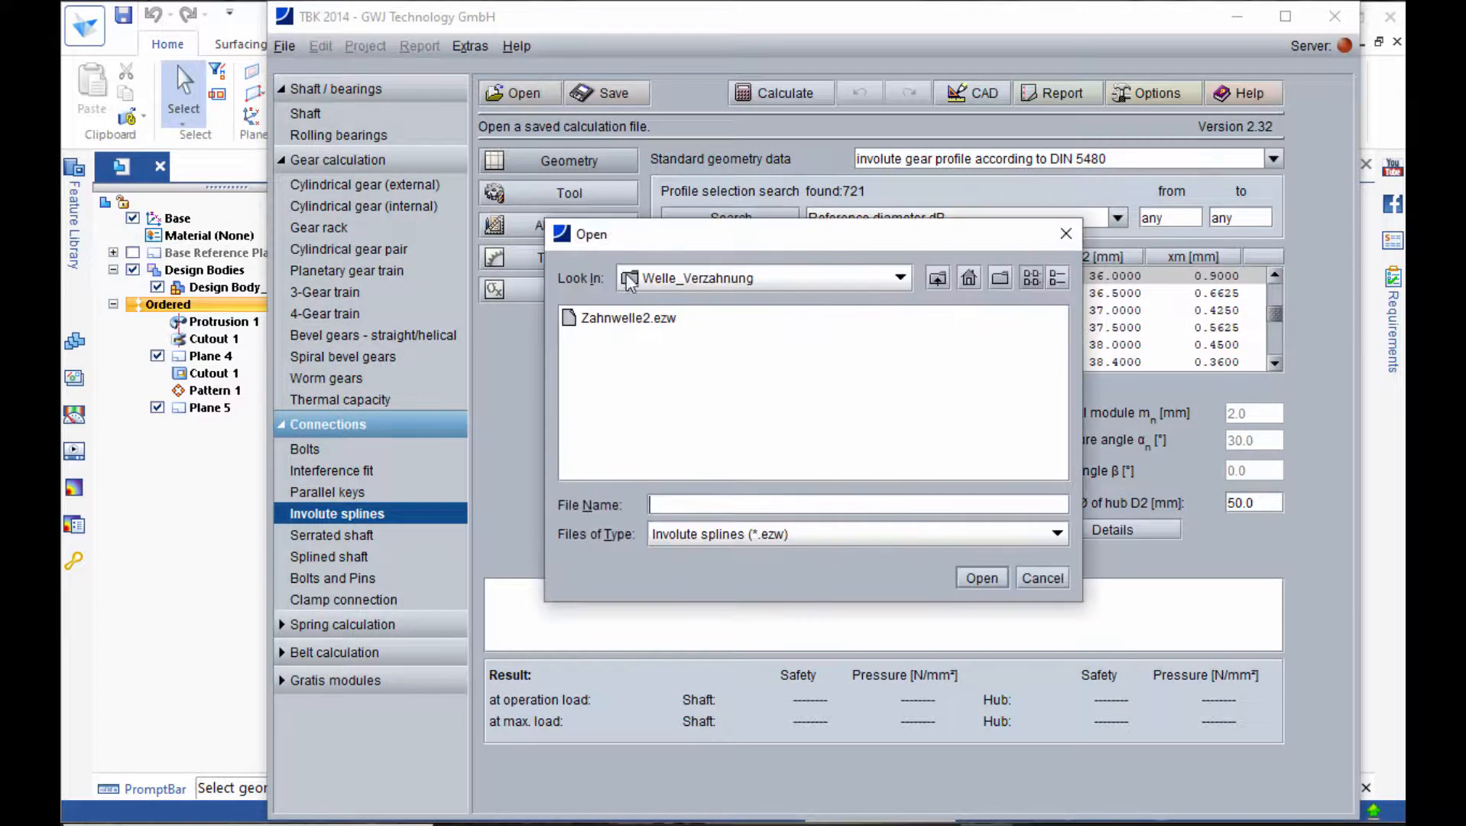
pyautogui.click(629, 317)
pyautogui.click(983, 579)
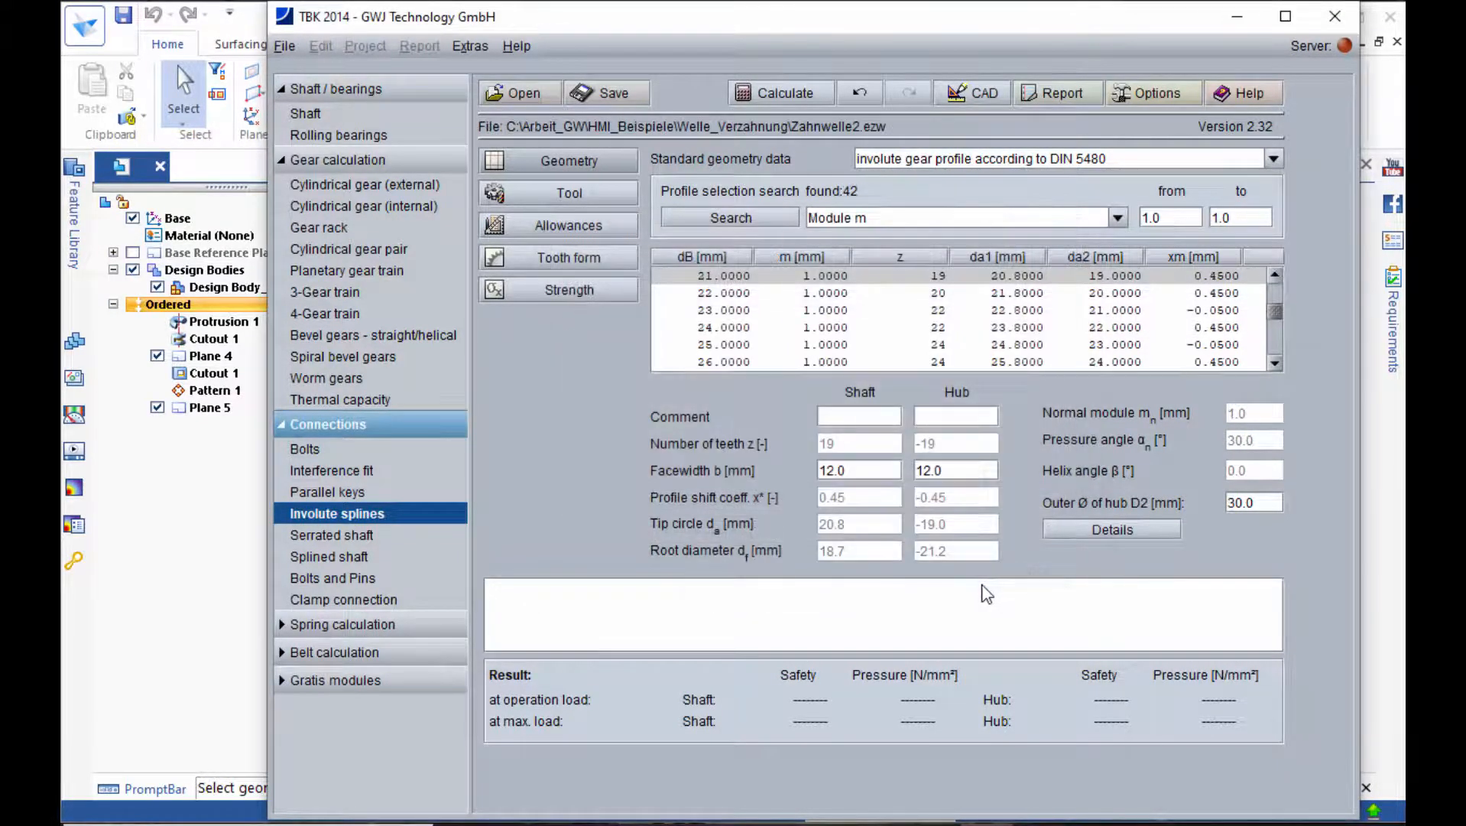
# Check the spline's tooth form in total and detail view, and export the calculation for Solid Edge.
pyautogui.click(604, 260)
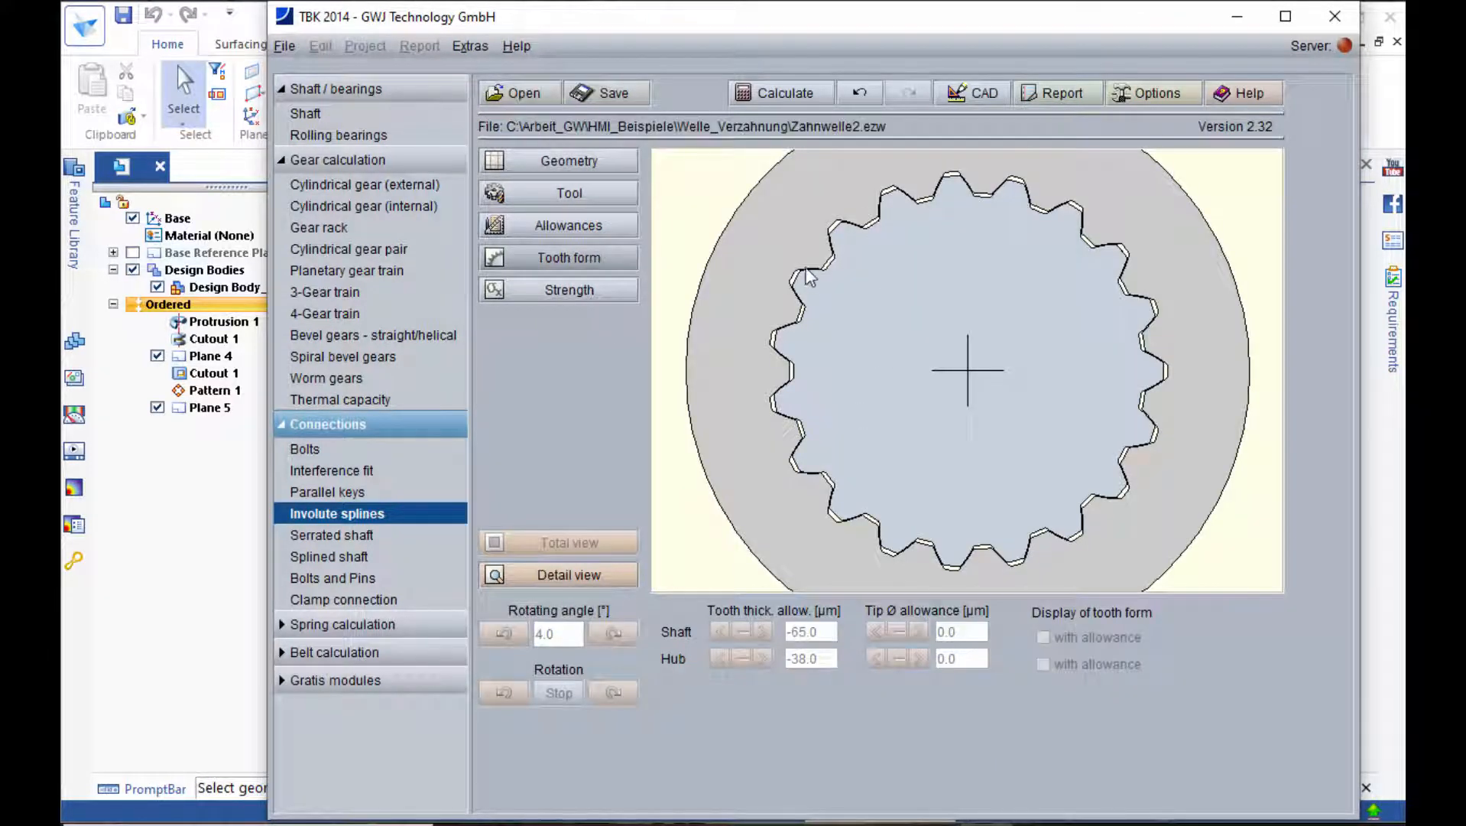
pyautogui.click(612, 570)
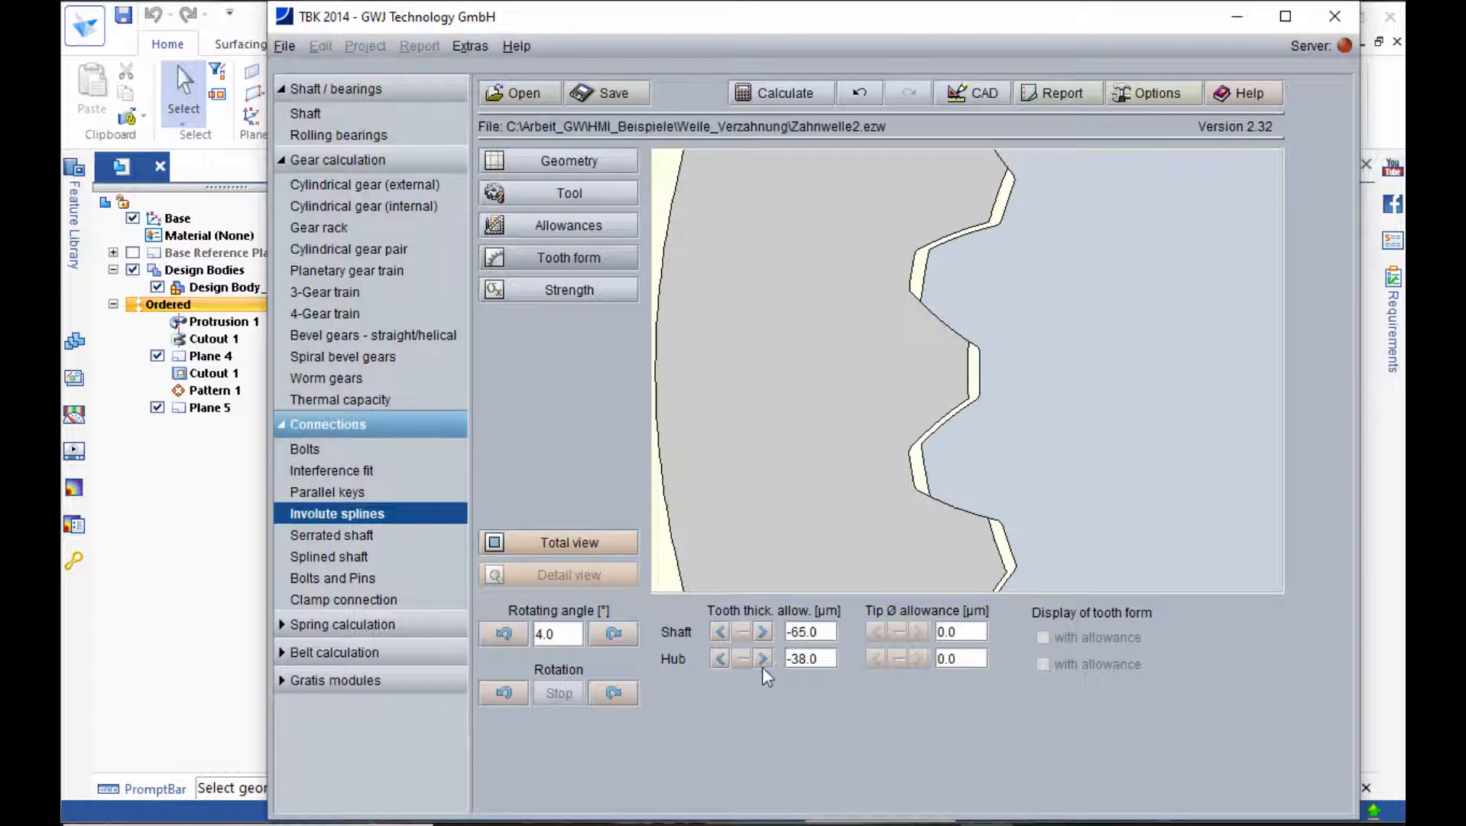
pyautogui.click(990, 96)
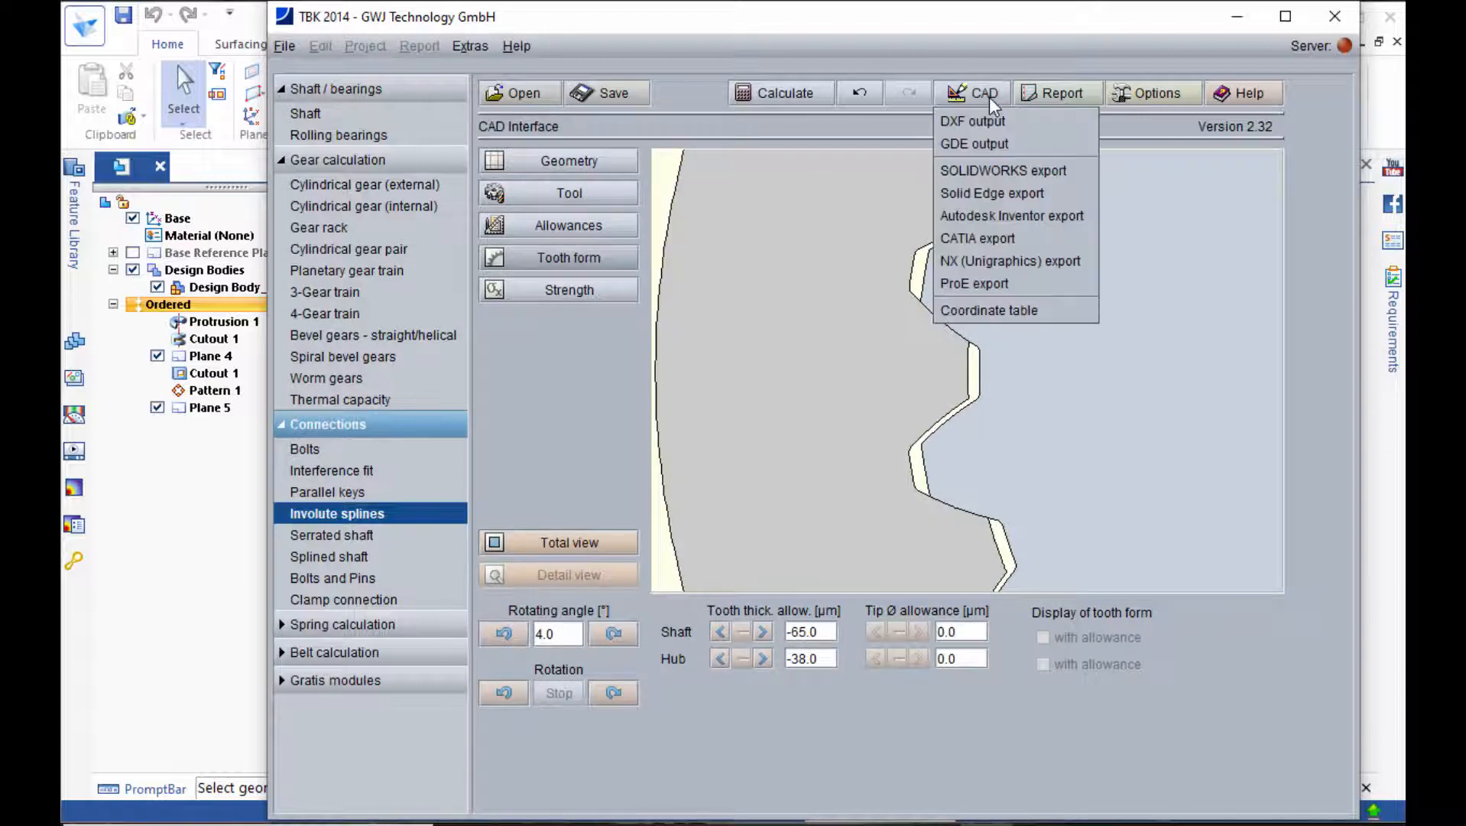
pyautogui.click(979, 194)
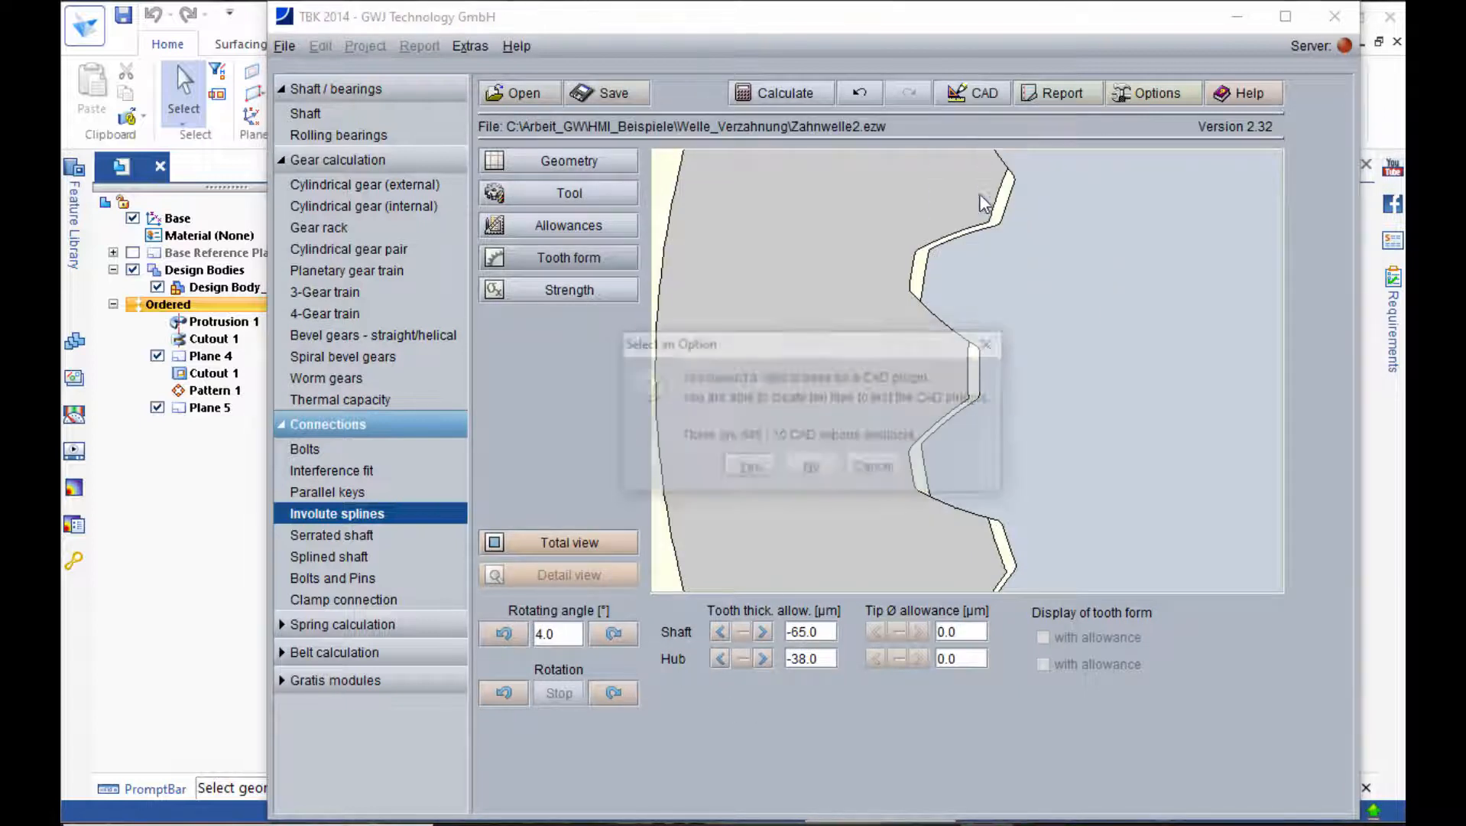
pyautogui.click(762, 461)
pyautogui.click(811, 446)
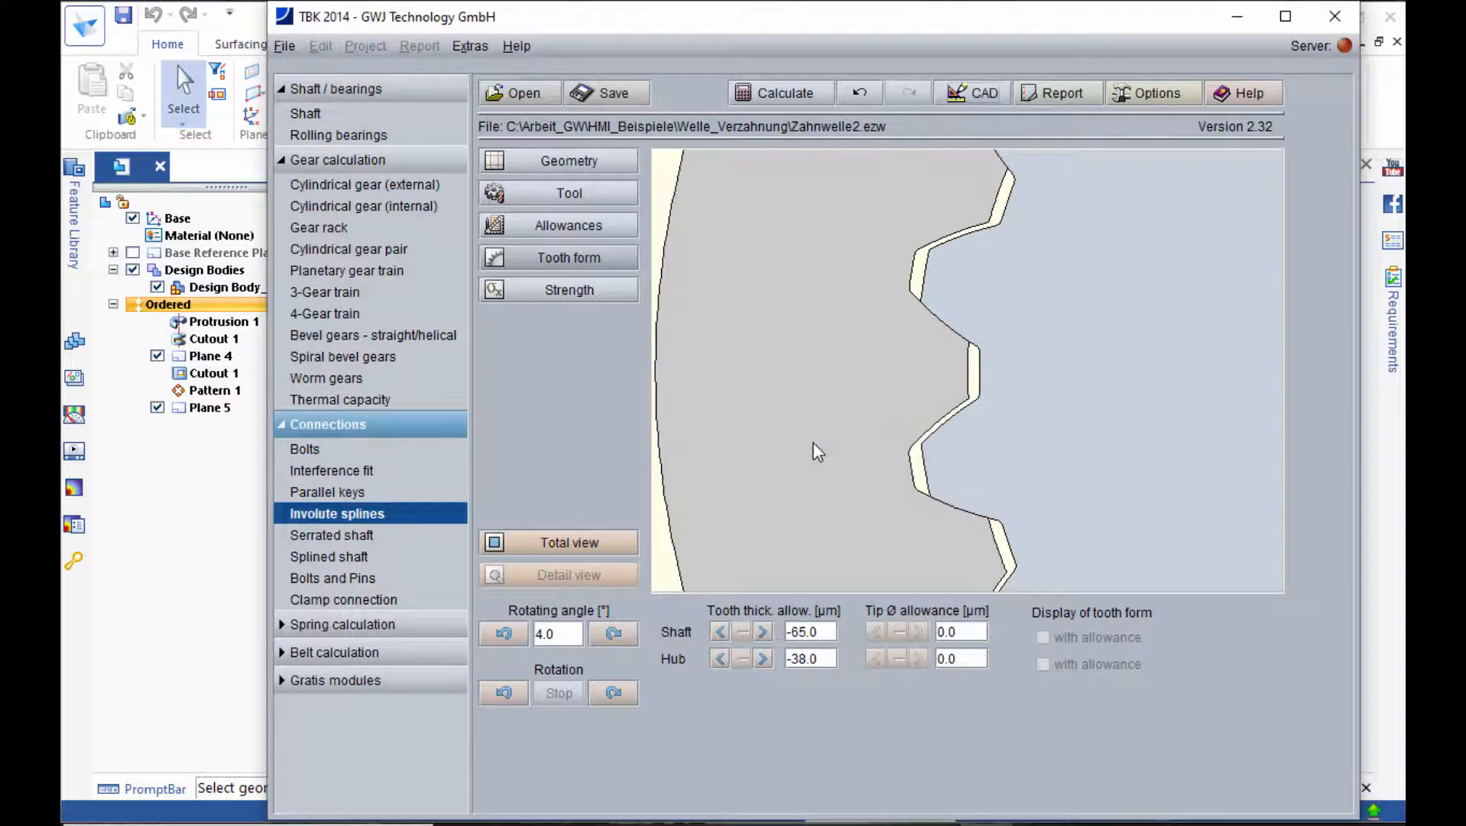
# Switch to Solid Edge and generate the involute spline toothing on the shaft's end plane, with run-out at the end but not at the start.
pyautogui.click(1237, 16)
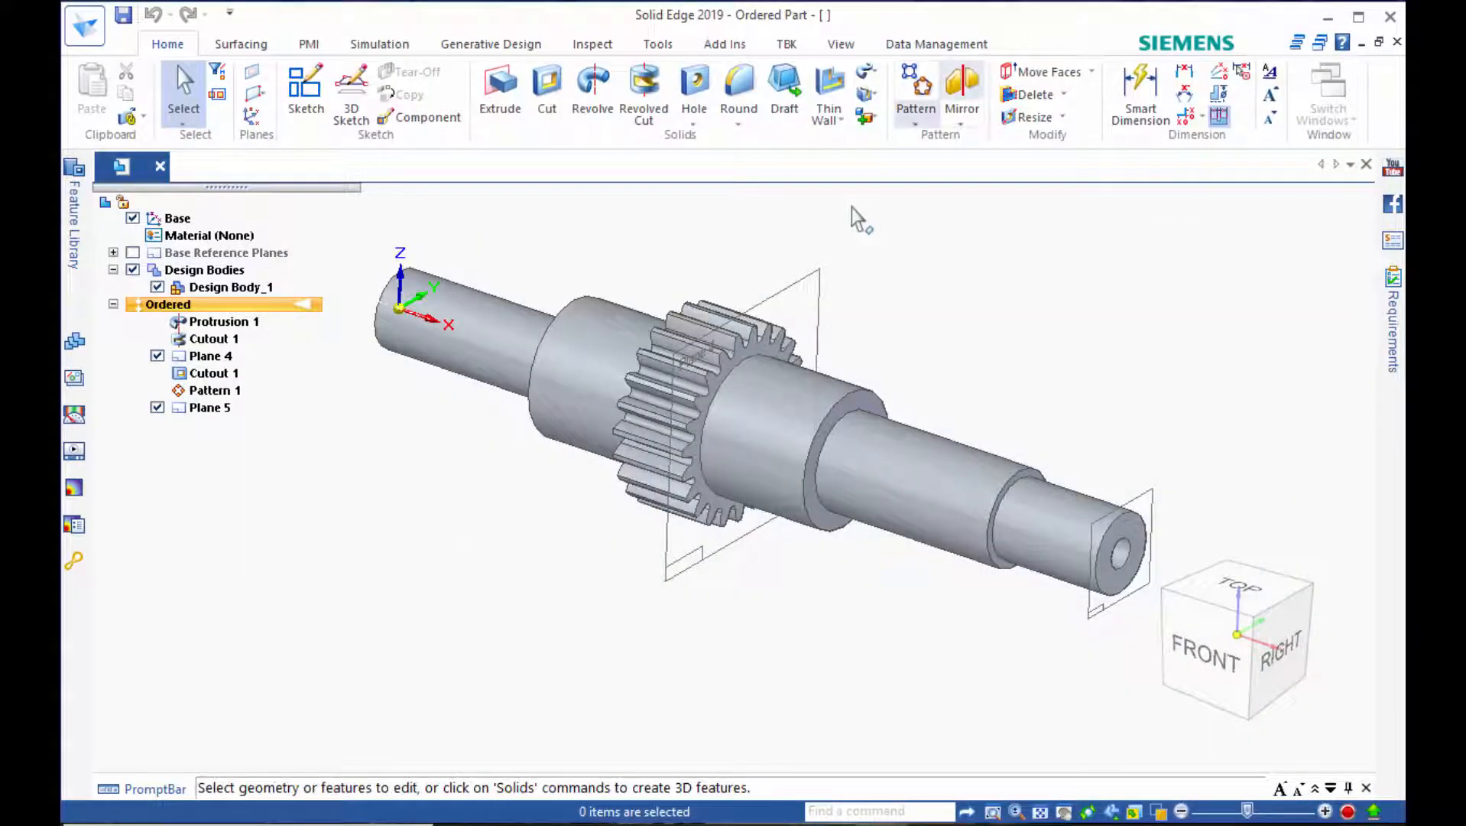
pyautogui.click(1092, 613)
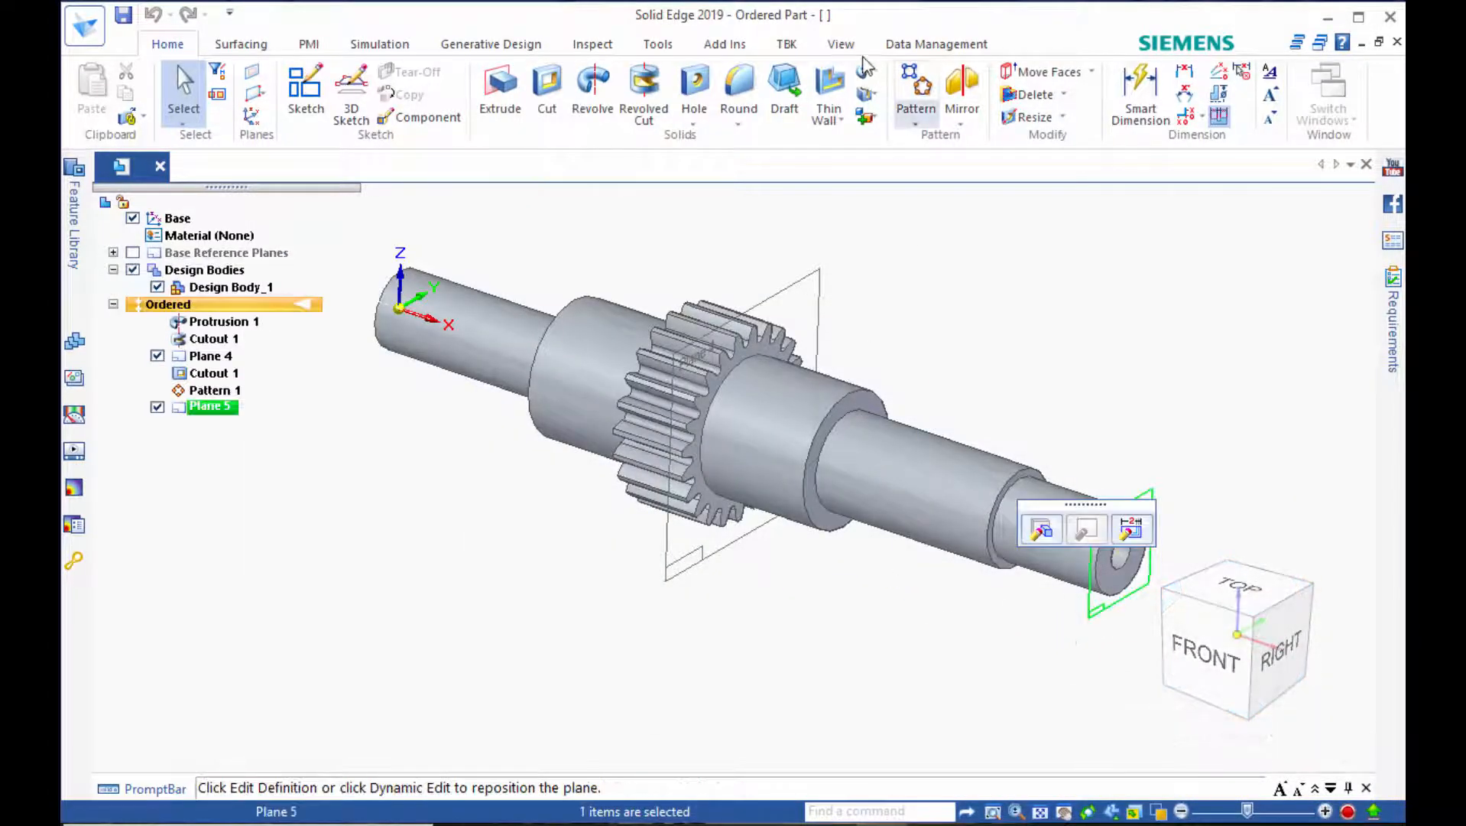
pyautogui.click(793, 48)
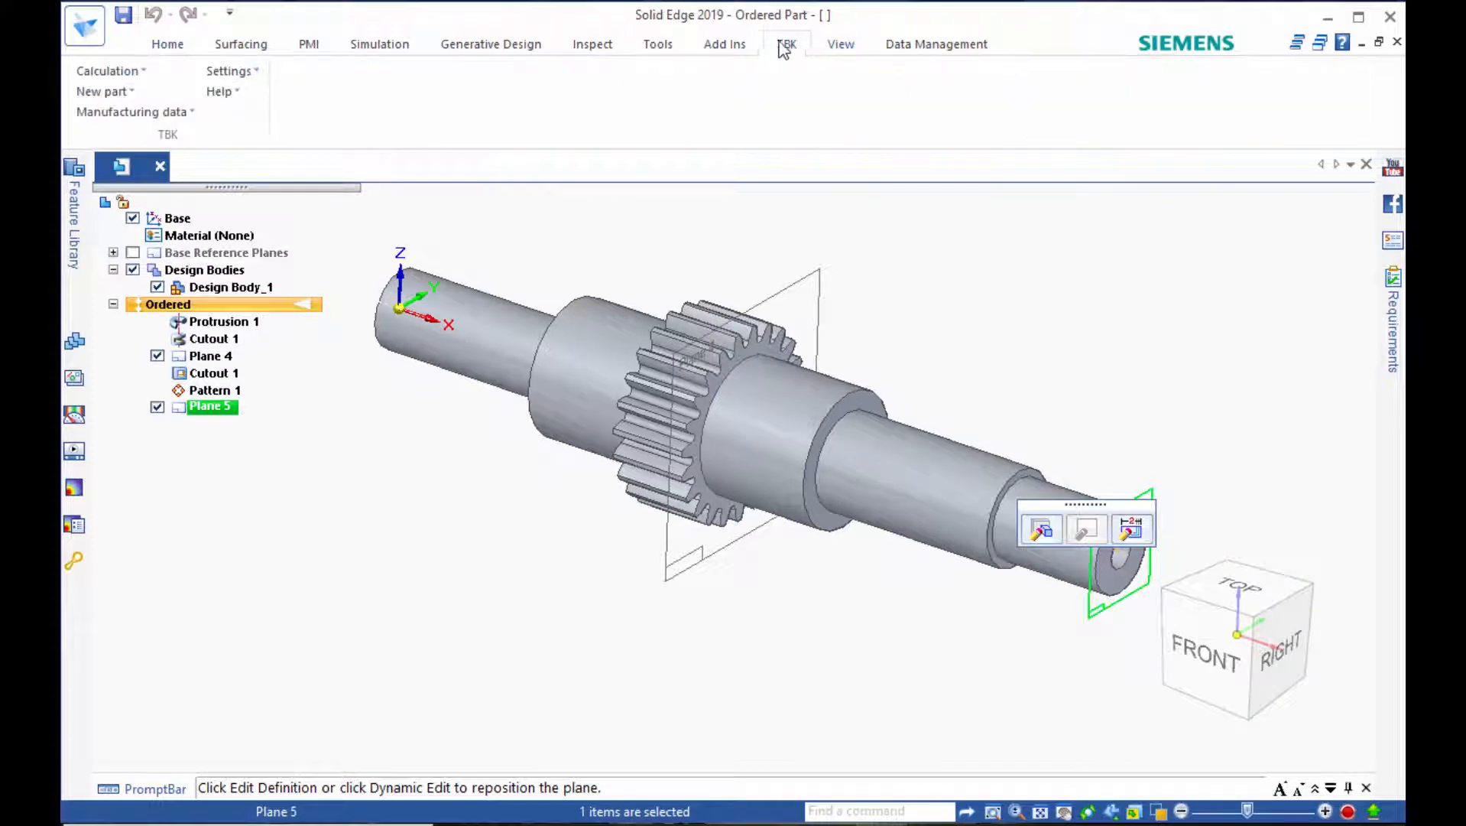
pyautogui.click(104, 93)
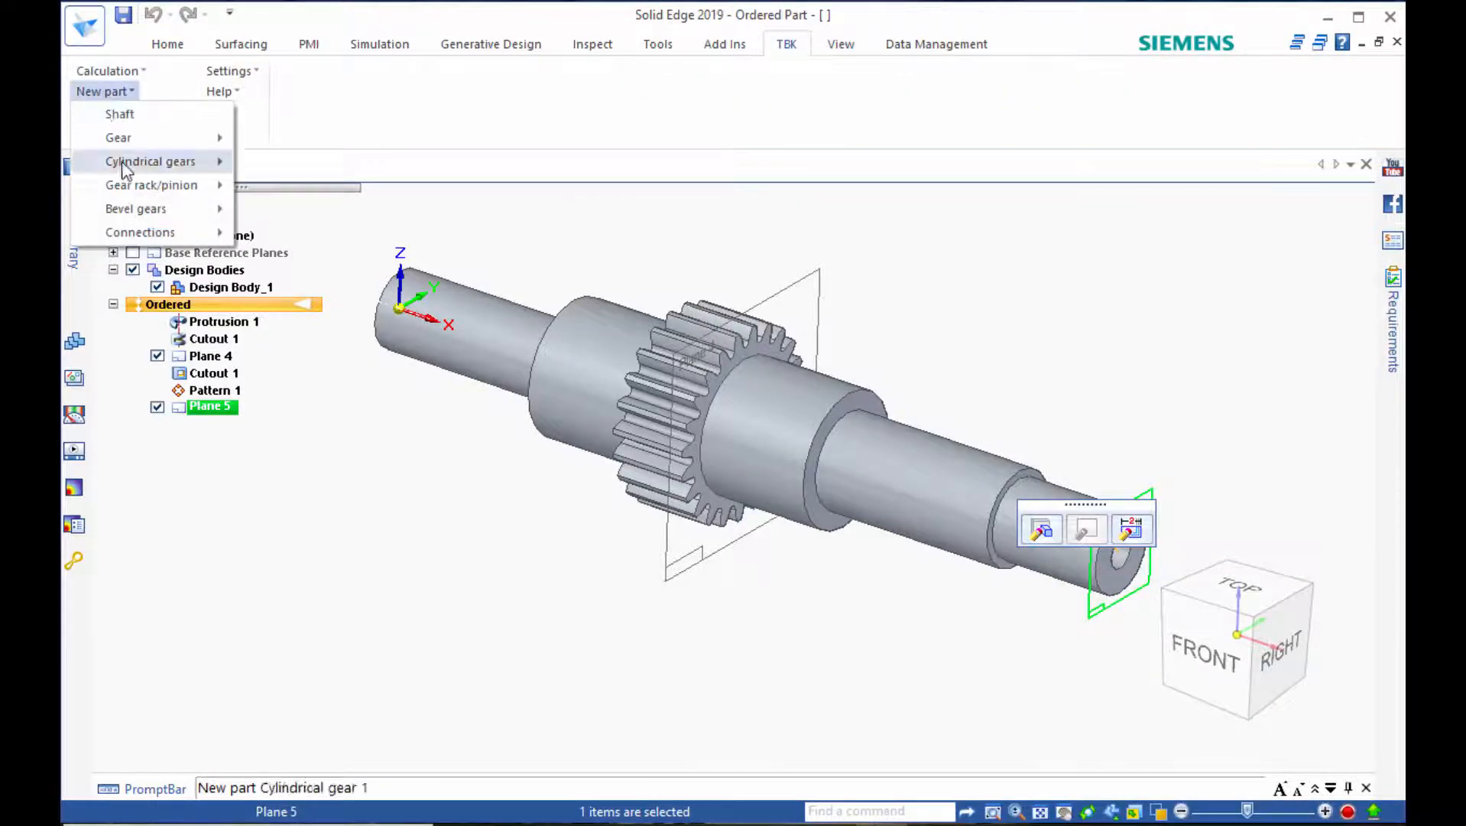
pyautogui.moveTo(170, 168)
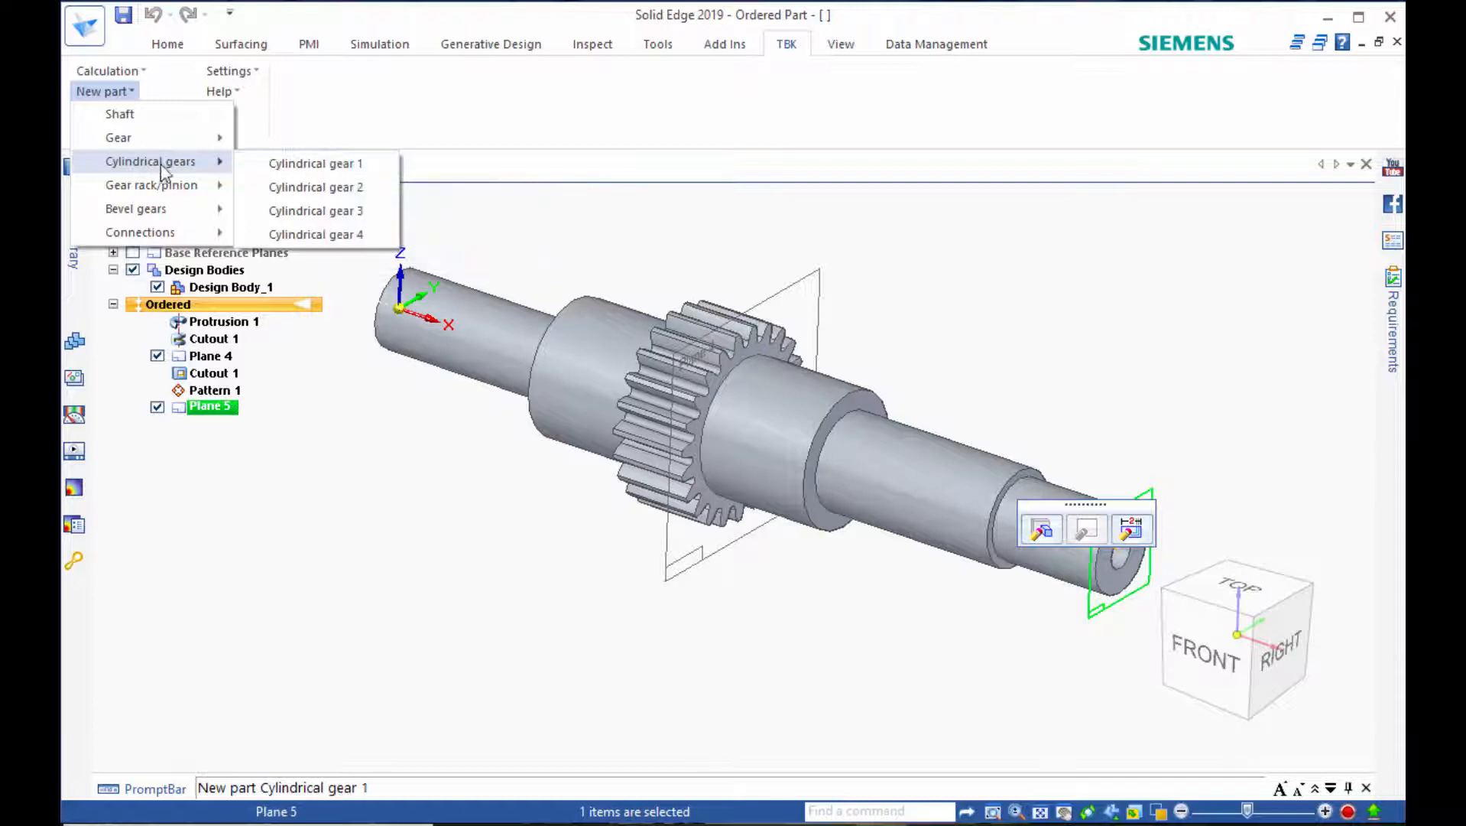
pyautogui.moveTo(136, 236)
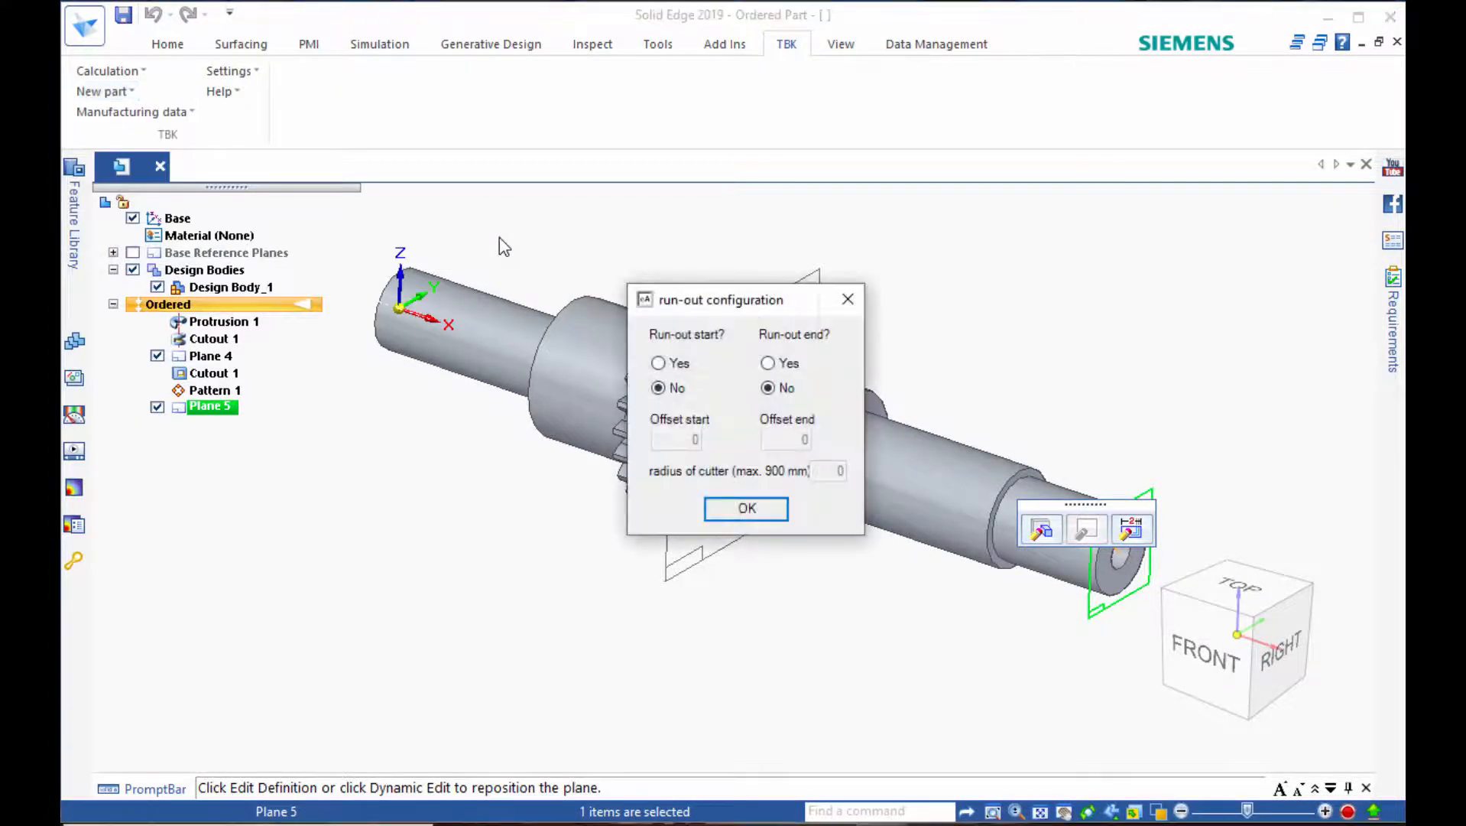
pyautogui.click(790, 368)
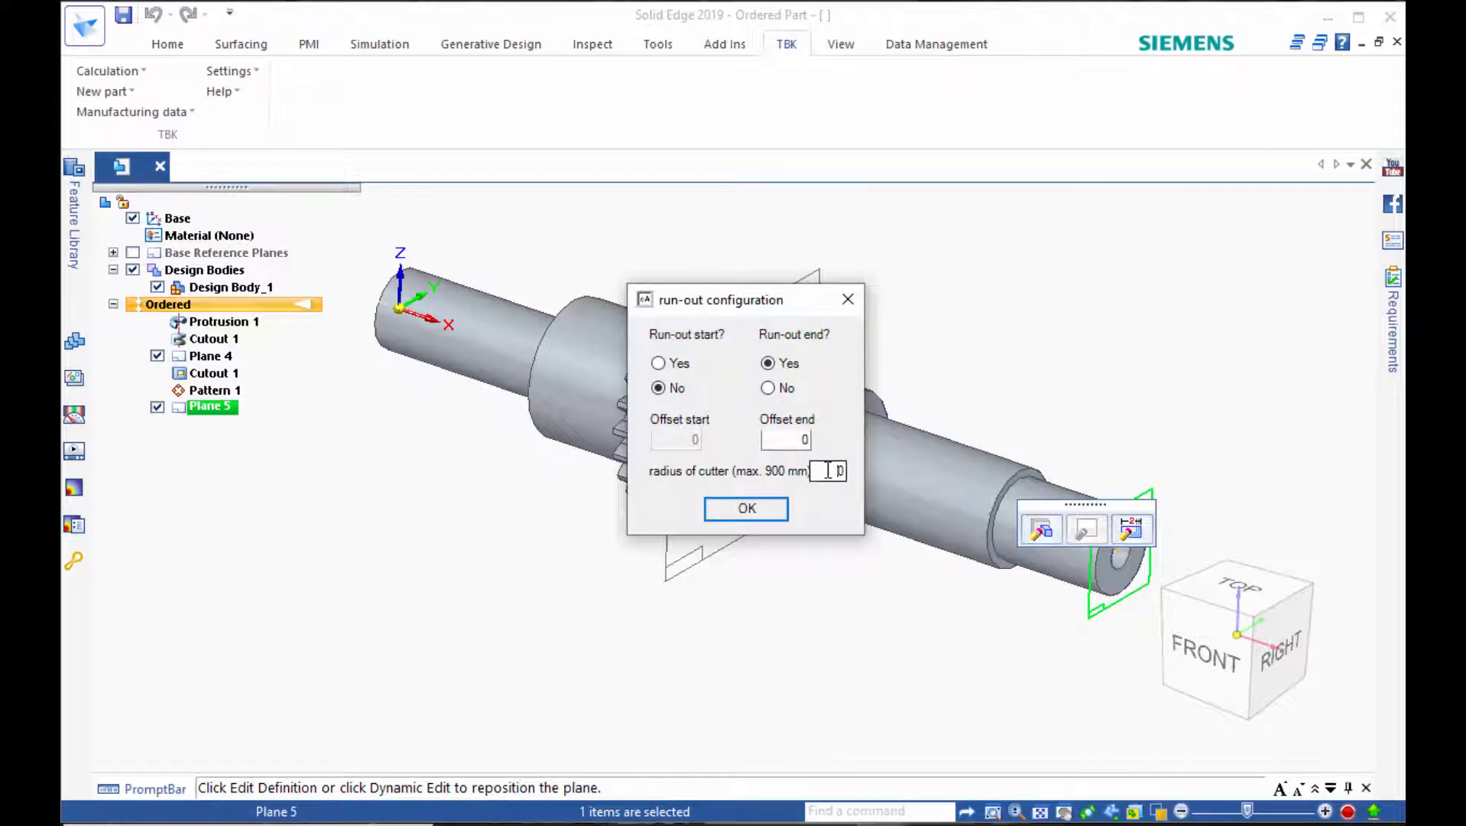
pyautogui.click(747, 508)
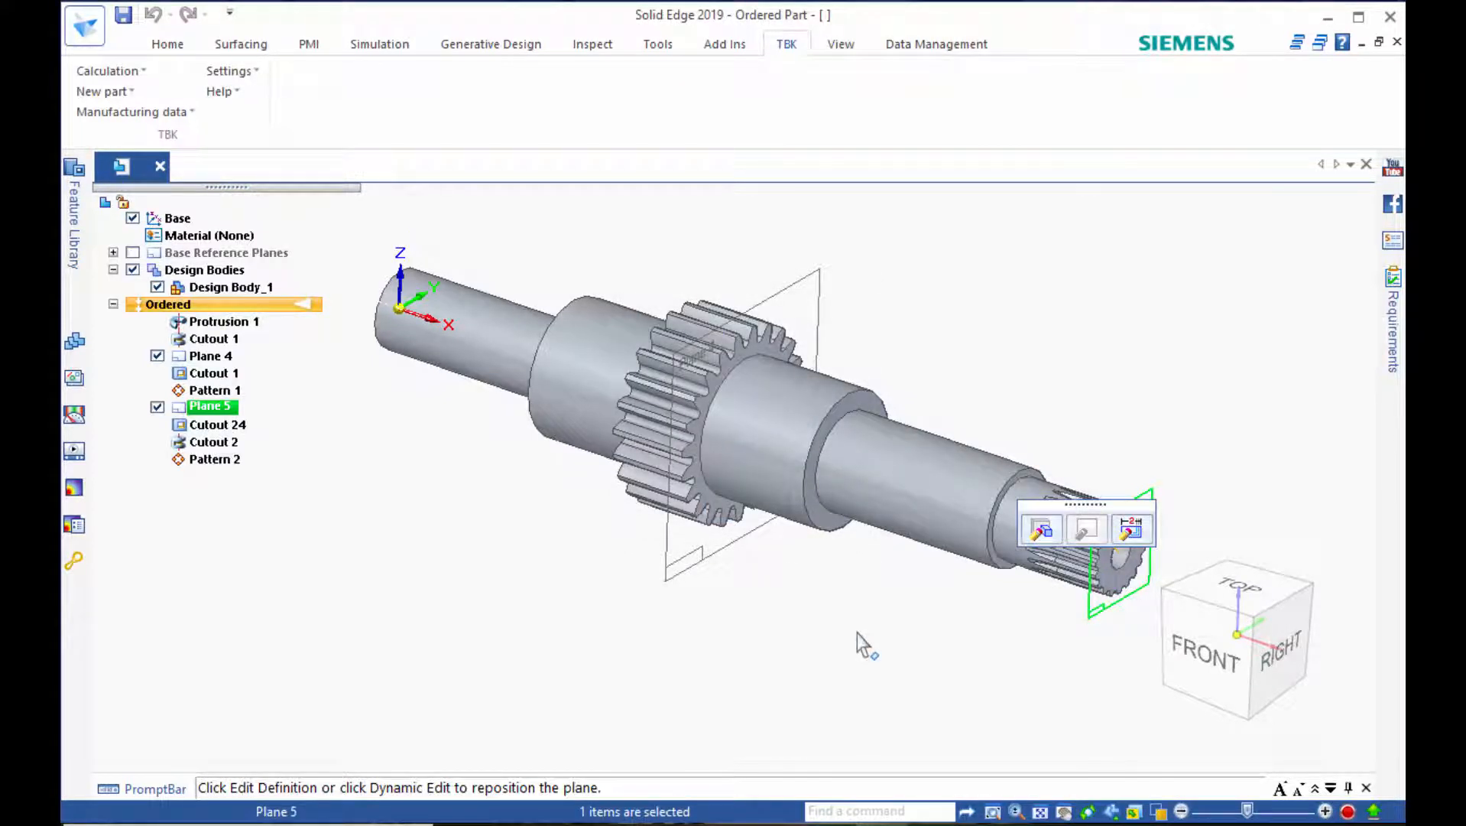
pyautogui.click(840, 633)
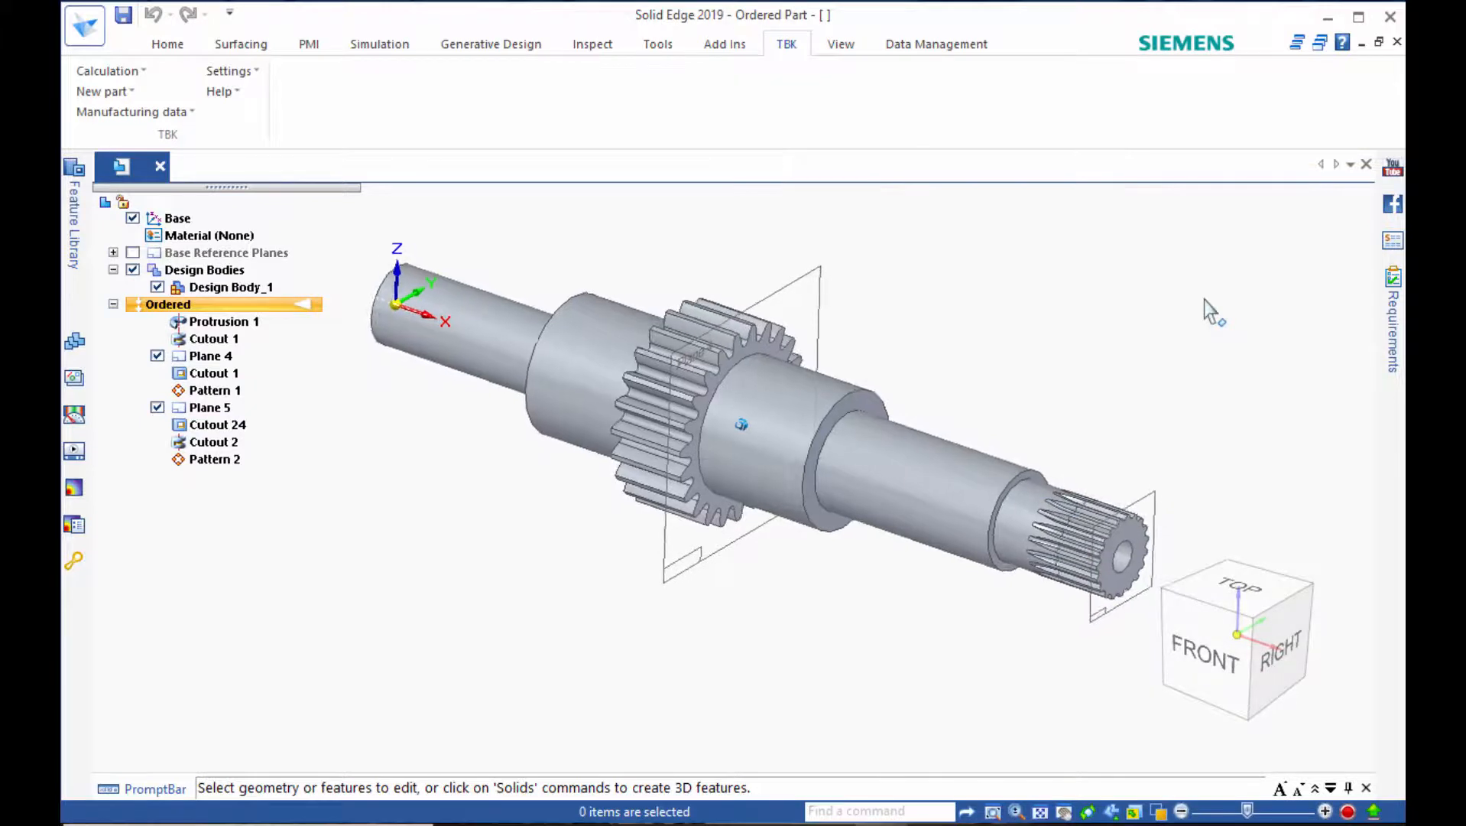
pyautogui.scroll(5, 1204, 300)
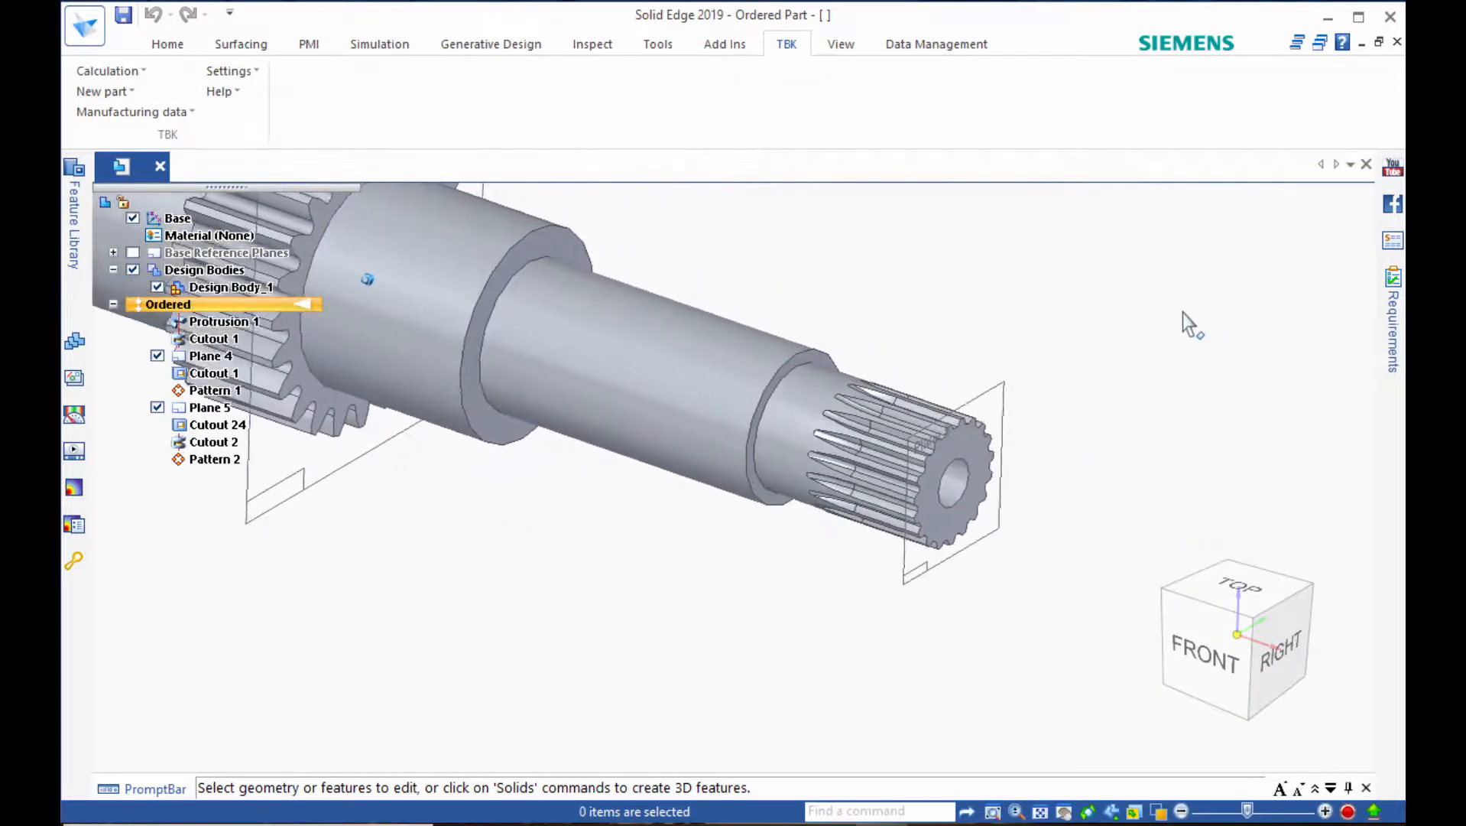
pyautogui.scroll(1, 1101, 264)
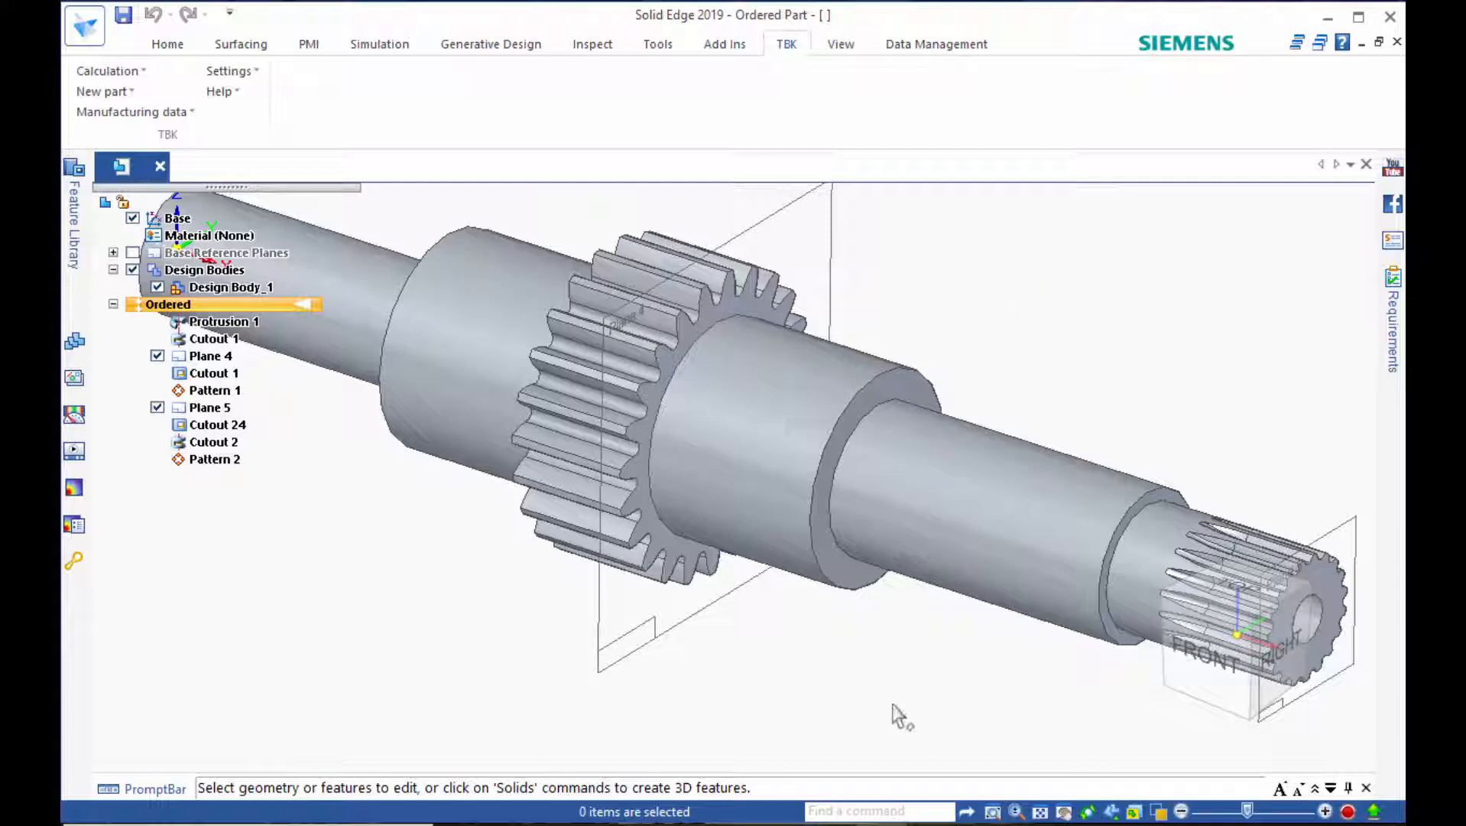
# Switch to TBK and open the Spiral bevel gears module, keeping Zyklo-Palloid (Klingelnberg) as the bevel gear type.
pyautogui.moveTo(940, 818)
pyautogui.click(984, 803)
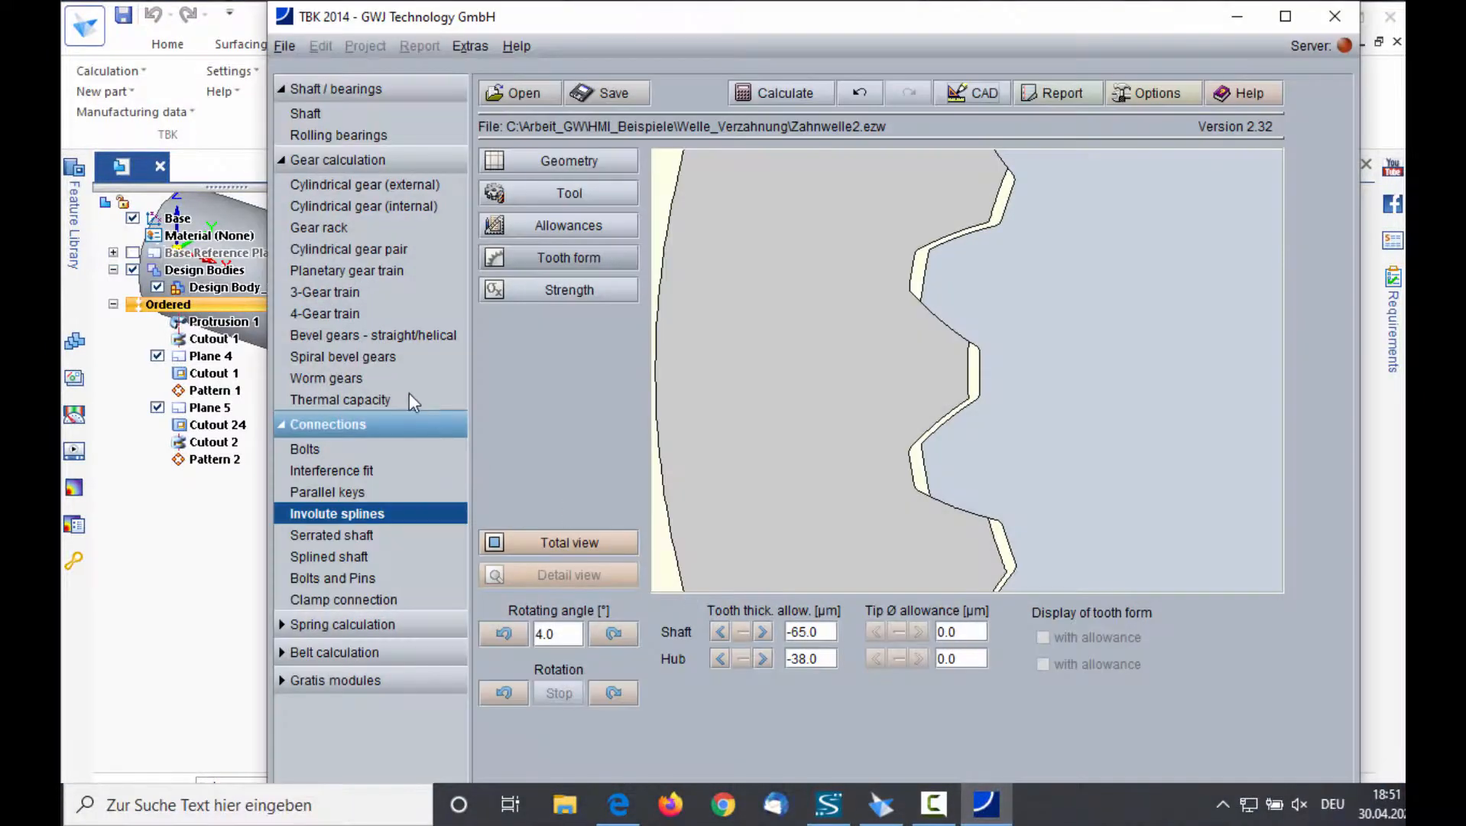
pyautogui.click(340, 357)
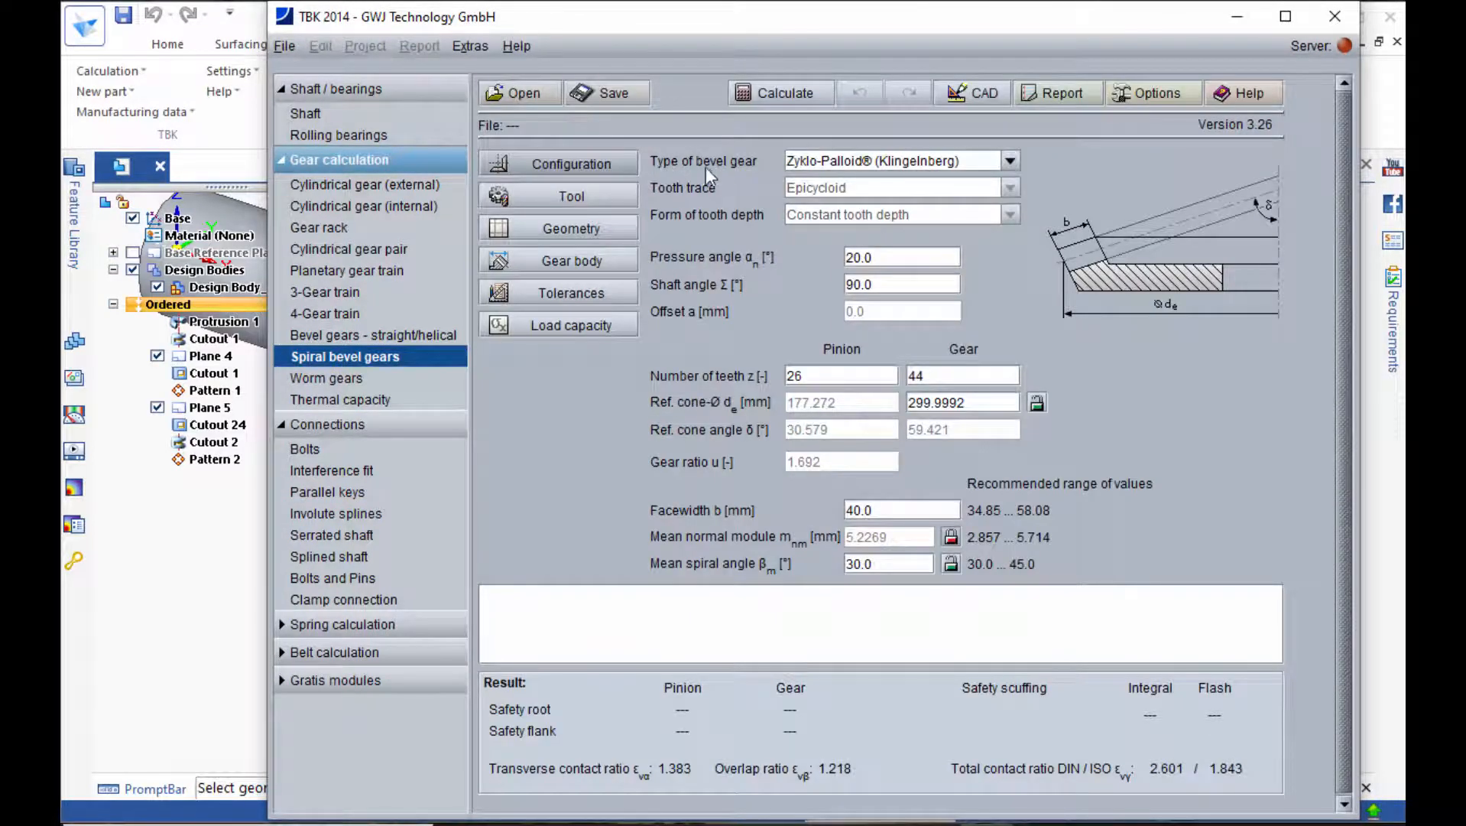
pyautogui.click(857, 162)
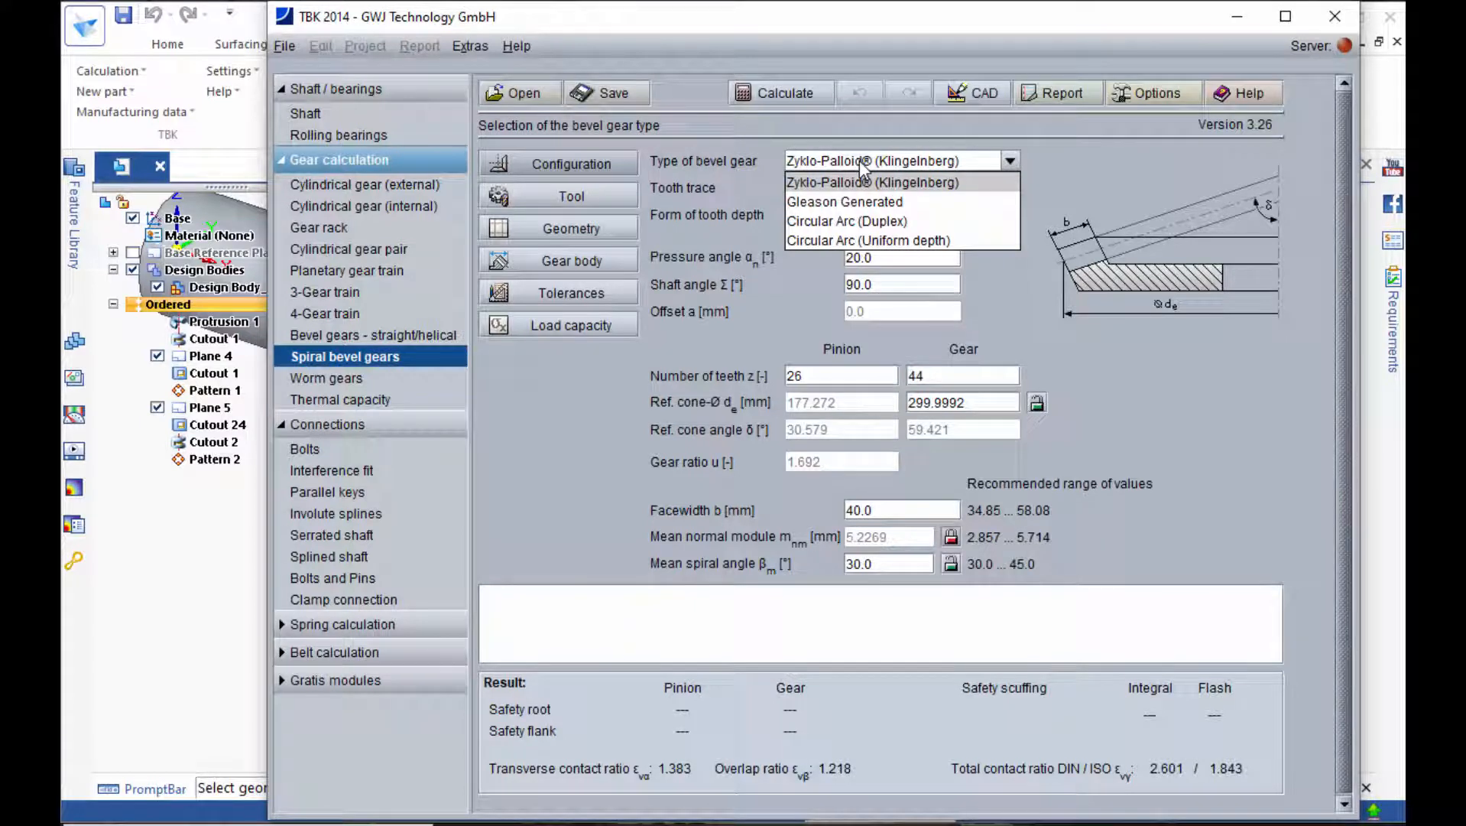
pyautogui.click(857, 158)
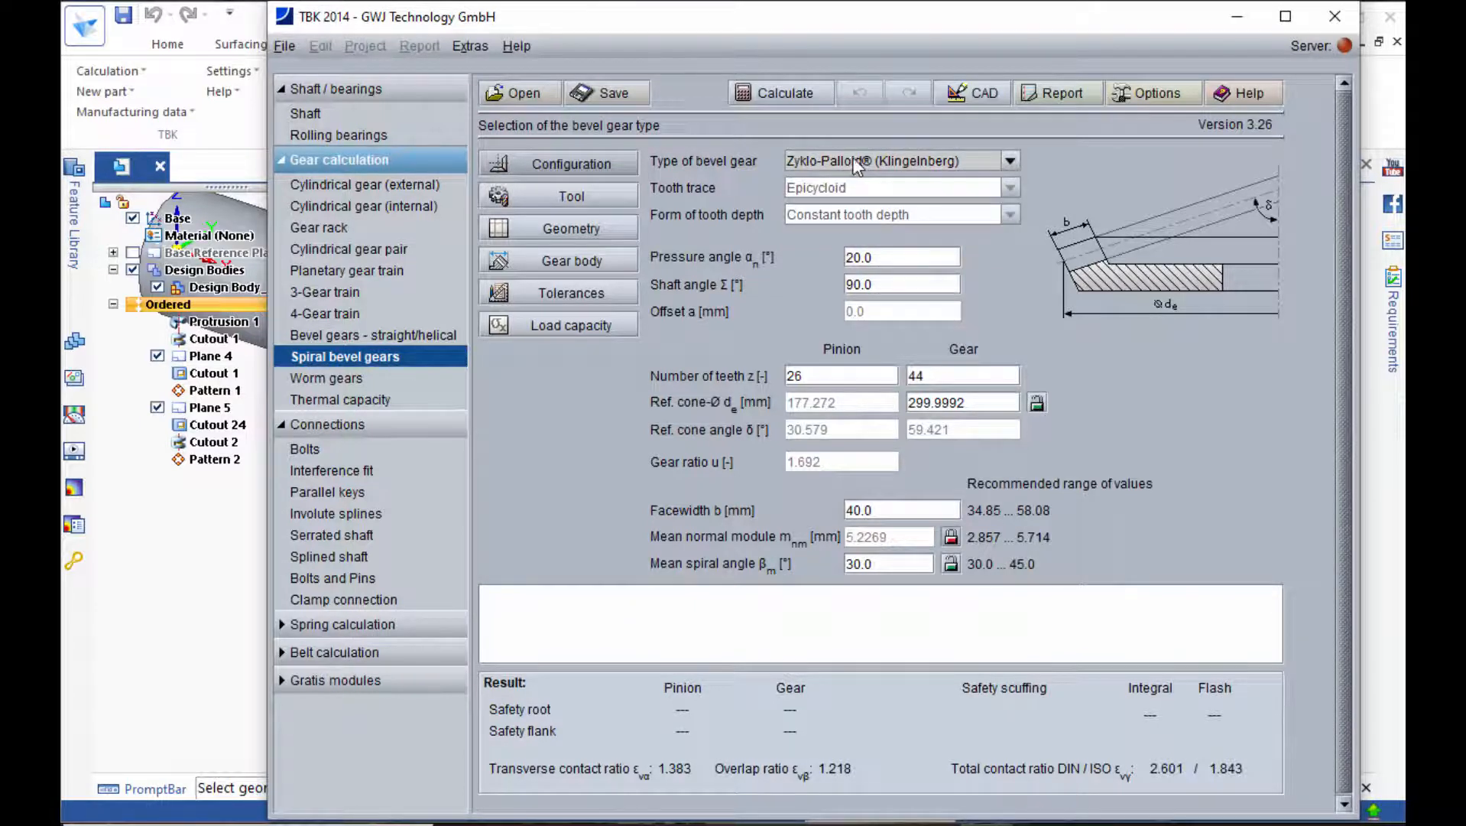
# Set 14 teeth for the pinion, 42 teeth for the gear, and a gear reference cone diameter of 250 mm.
pyautogui.click(825, 378)
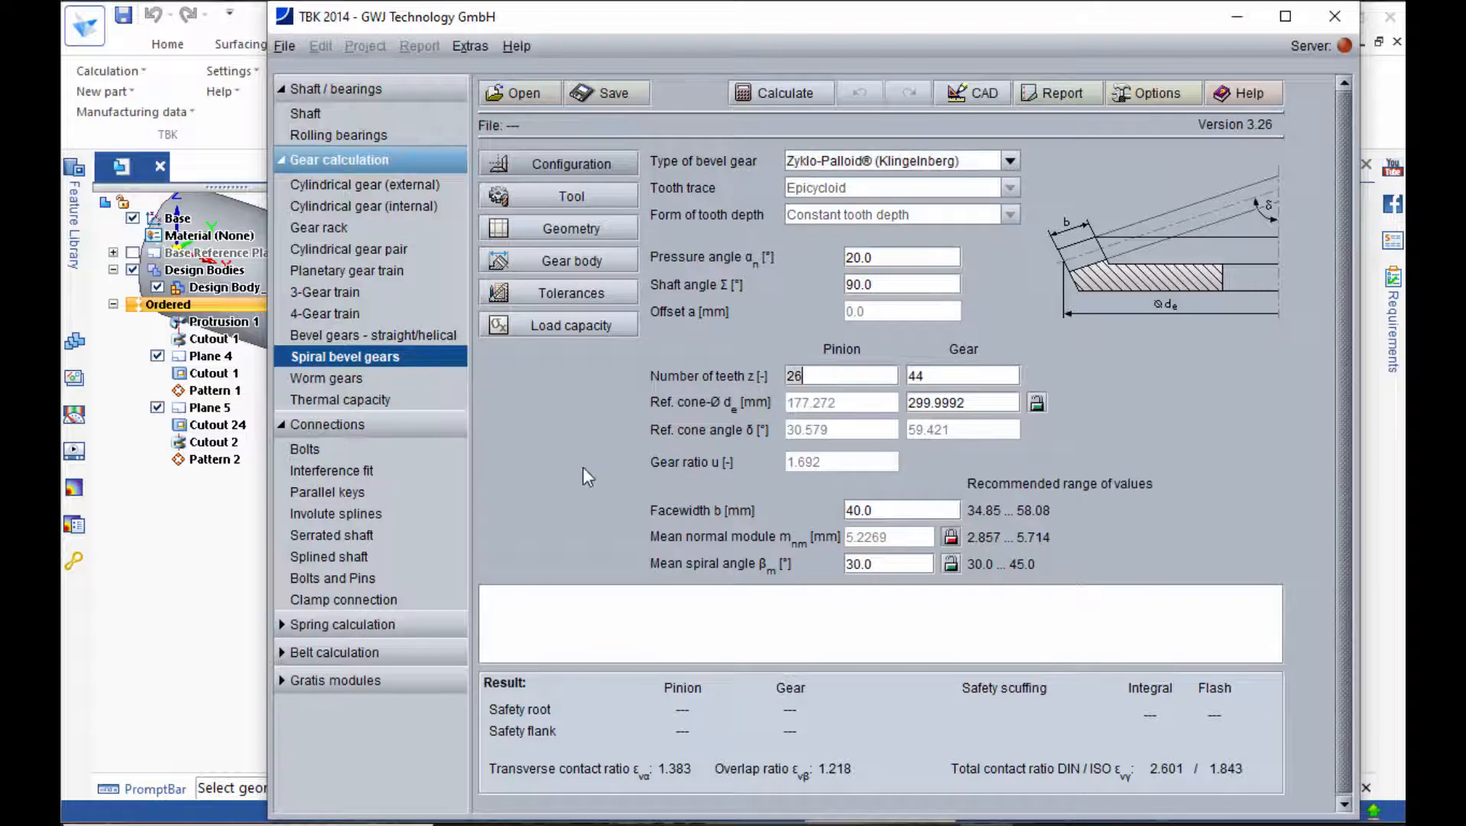
pyautogui.press('BackSpace')
pyautogui.press('BackSpace')
pyautogui.write('14')
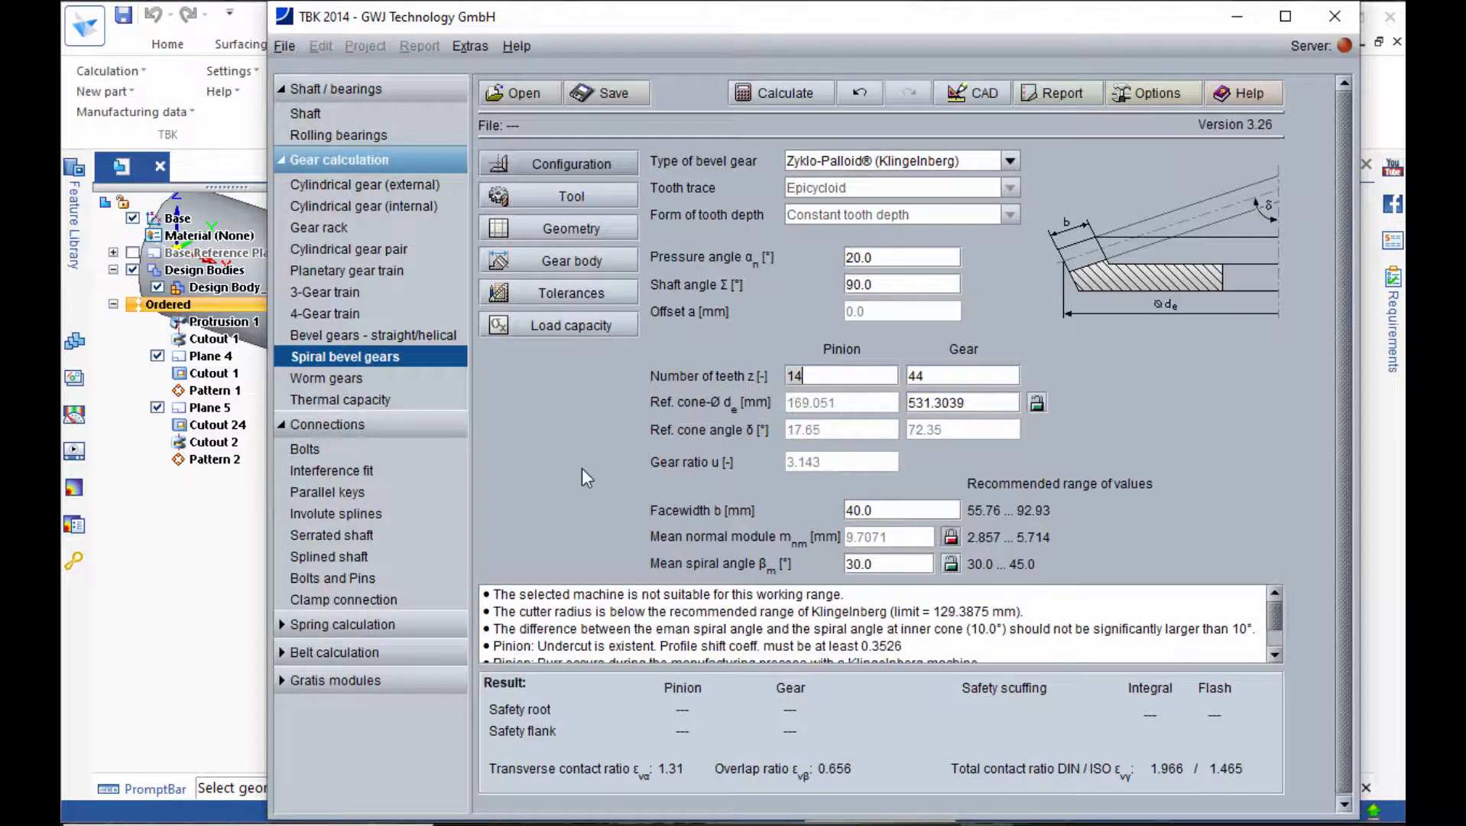
pyautogui.click(953, 377)
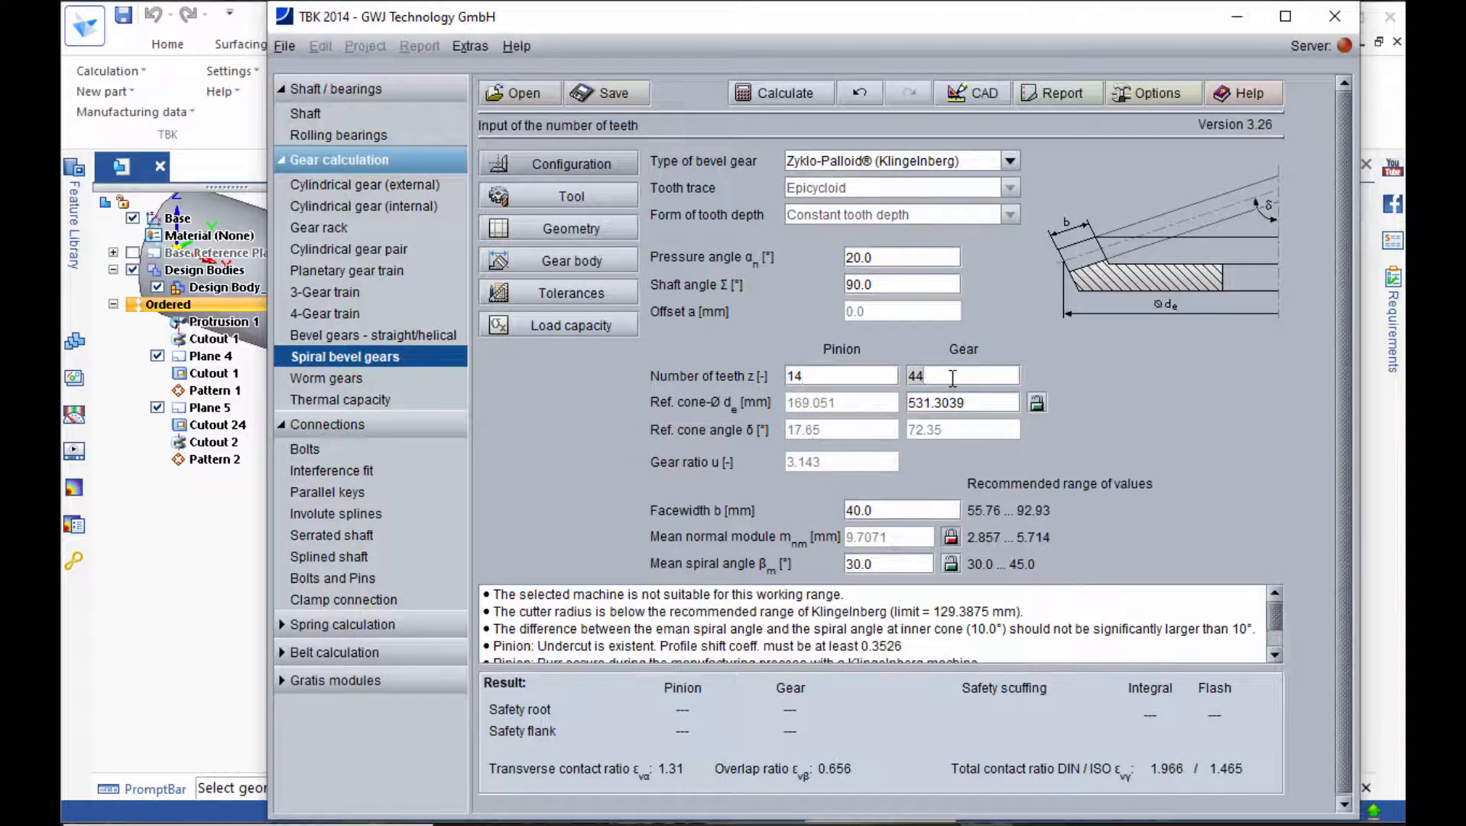
pyautogui.press('BackSpace')
pyautogui.press('BackSpace')
pyautogui.write('42')
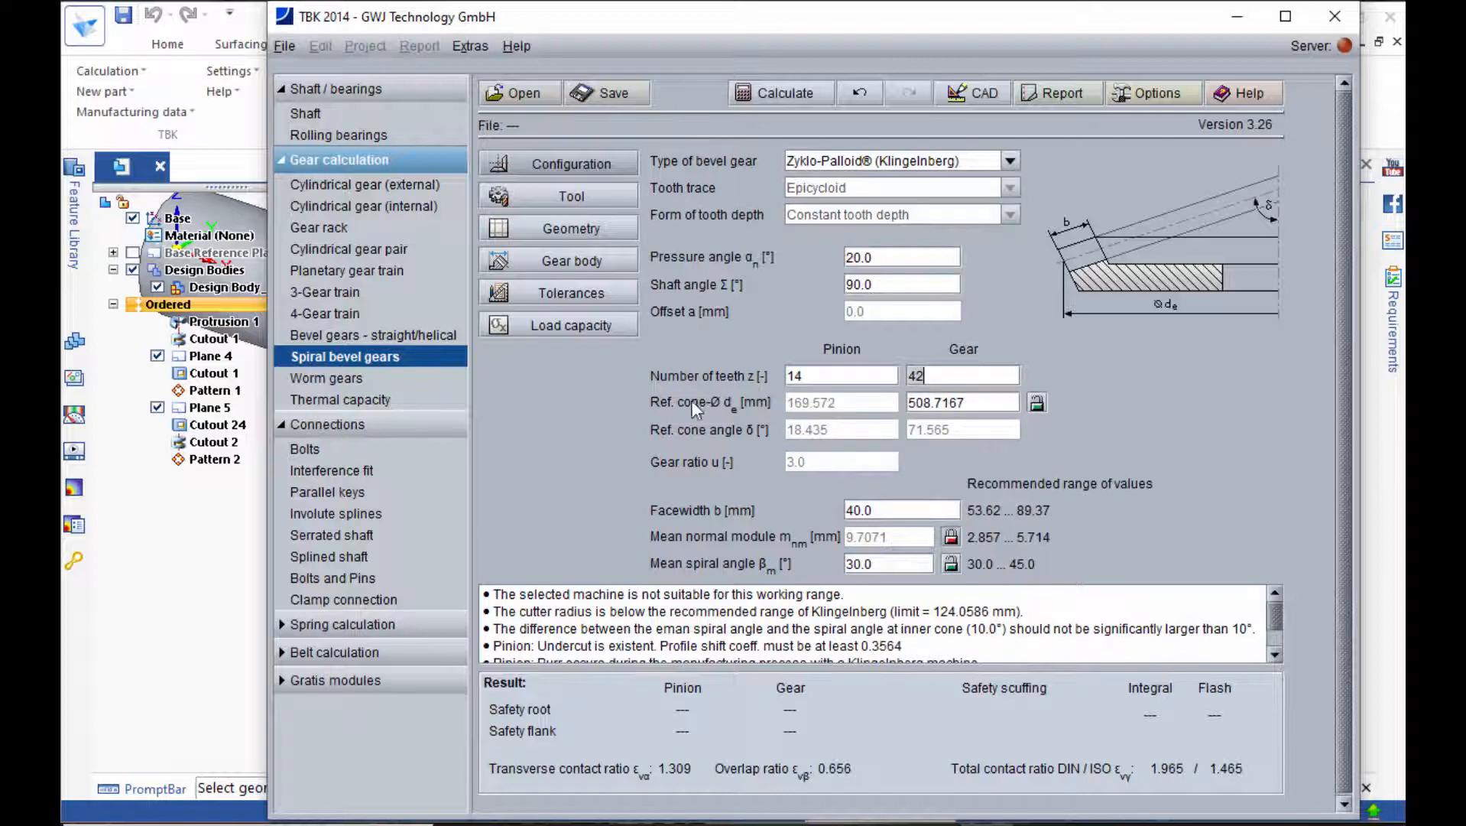
pyautogui.doubleClick(987, 403)
pyautogui.write('250.0')
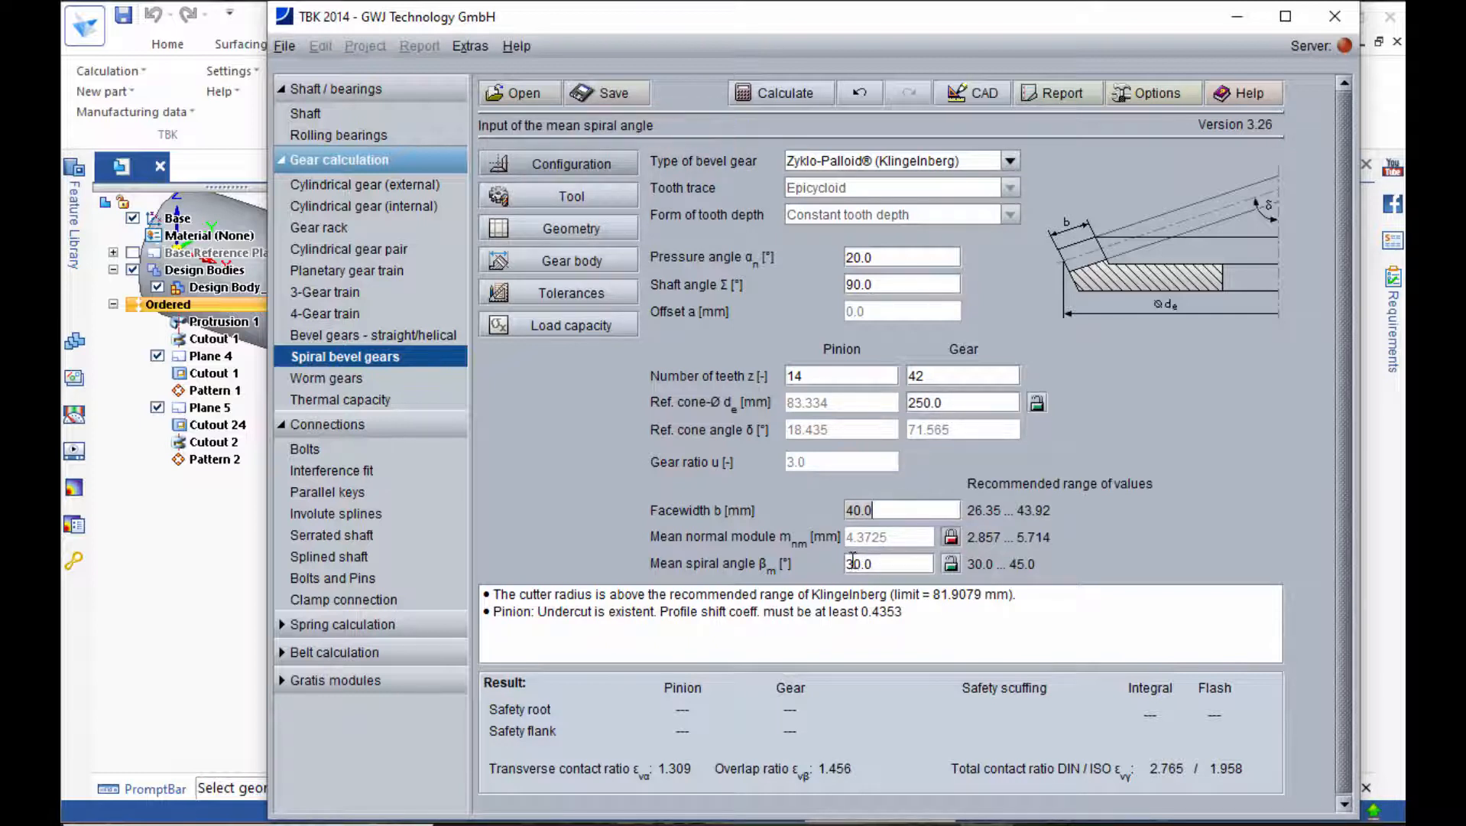
# Select KNC40 Klingelnberg as the machine type in the bevel gears' tool data.
pyautogui.click(628, 200)
pyautogui.click(1263, 216)
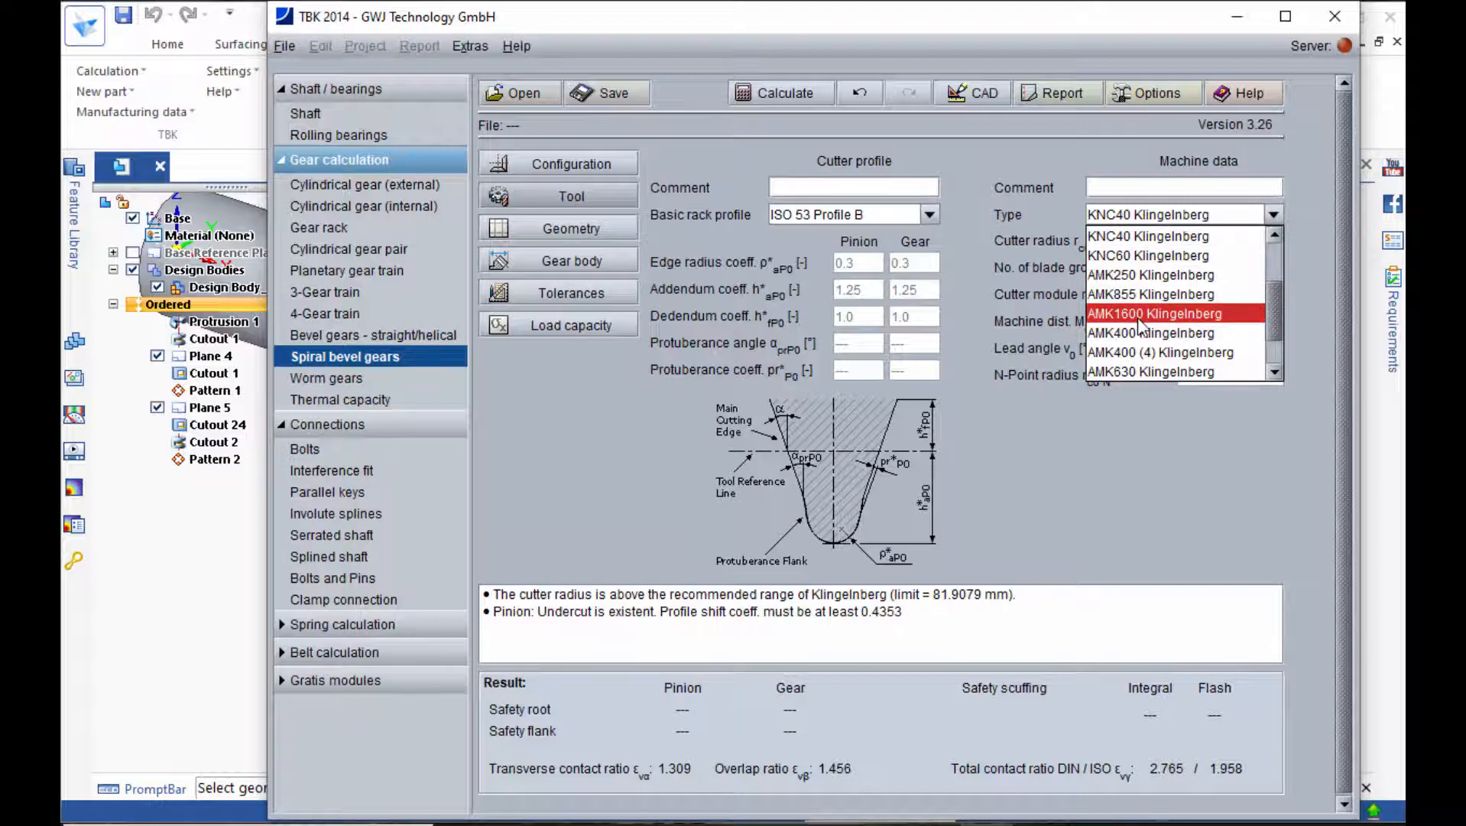
pyautogui.click(1127, 239)
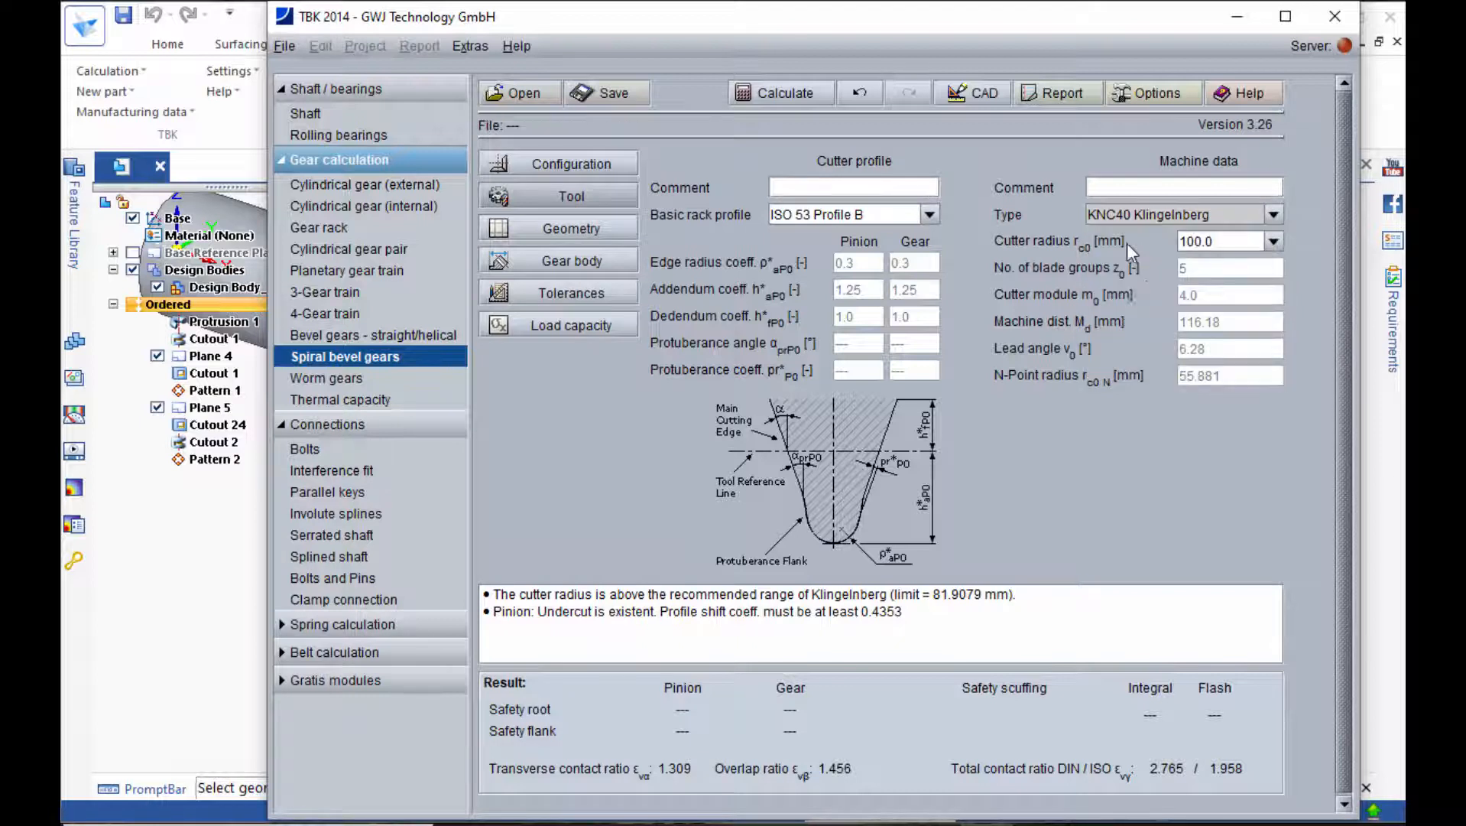
# Try a cutter radius of 75 mm for the machine and restore it to 100 mm.
pyautogui.click(1244, 250)
pyautogui.click(1182, 324)
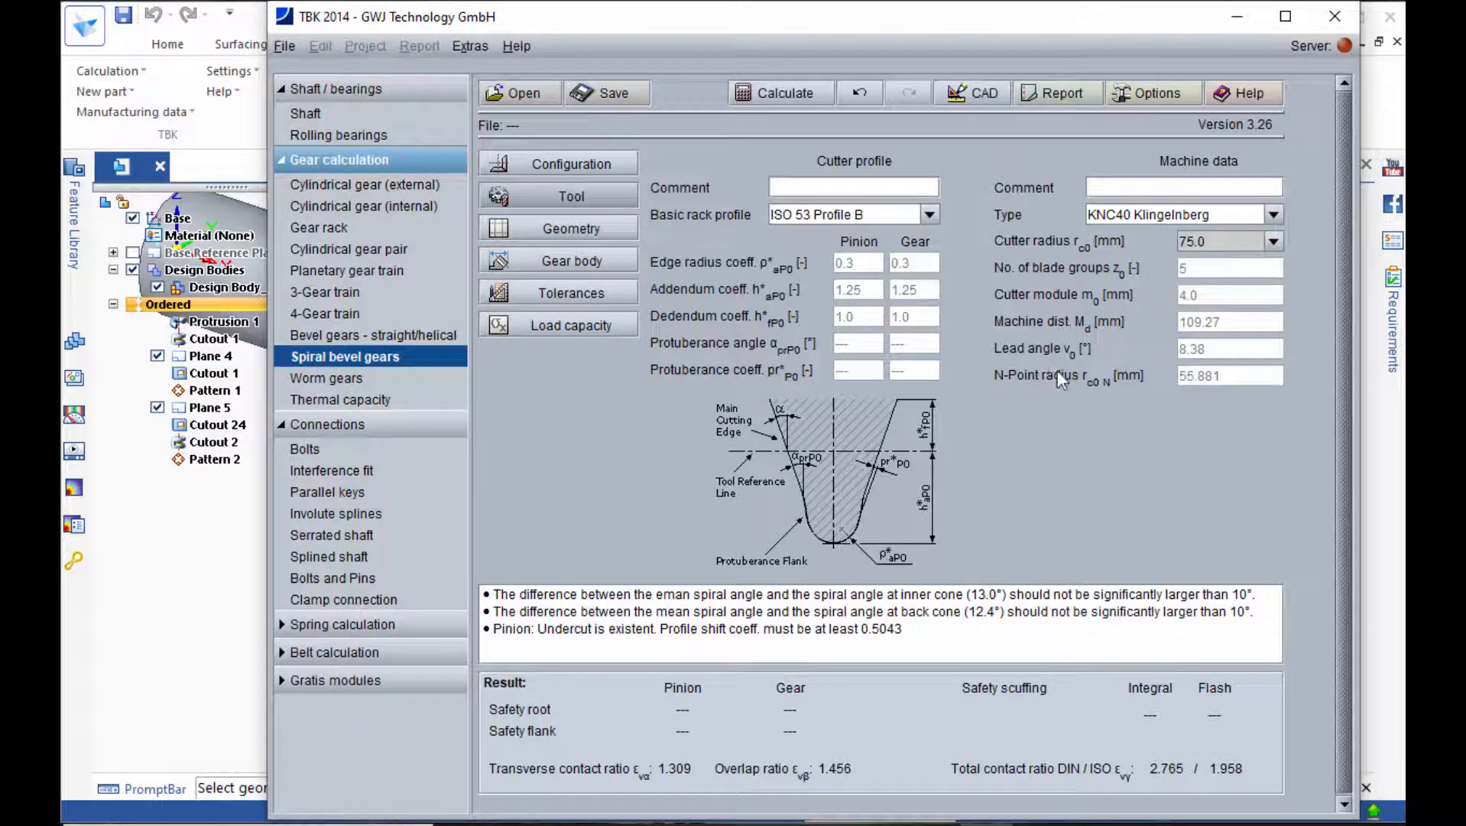
pyautogui.click(1211, 245)
pyautogui.click(1213, 321)
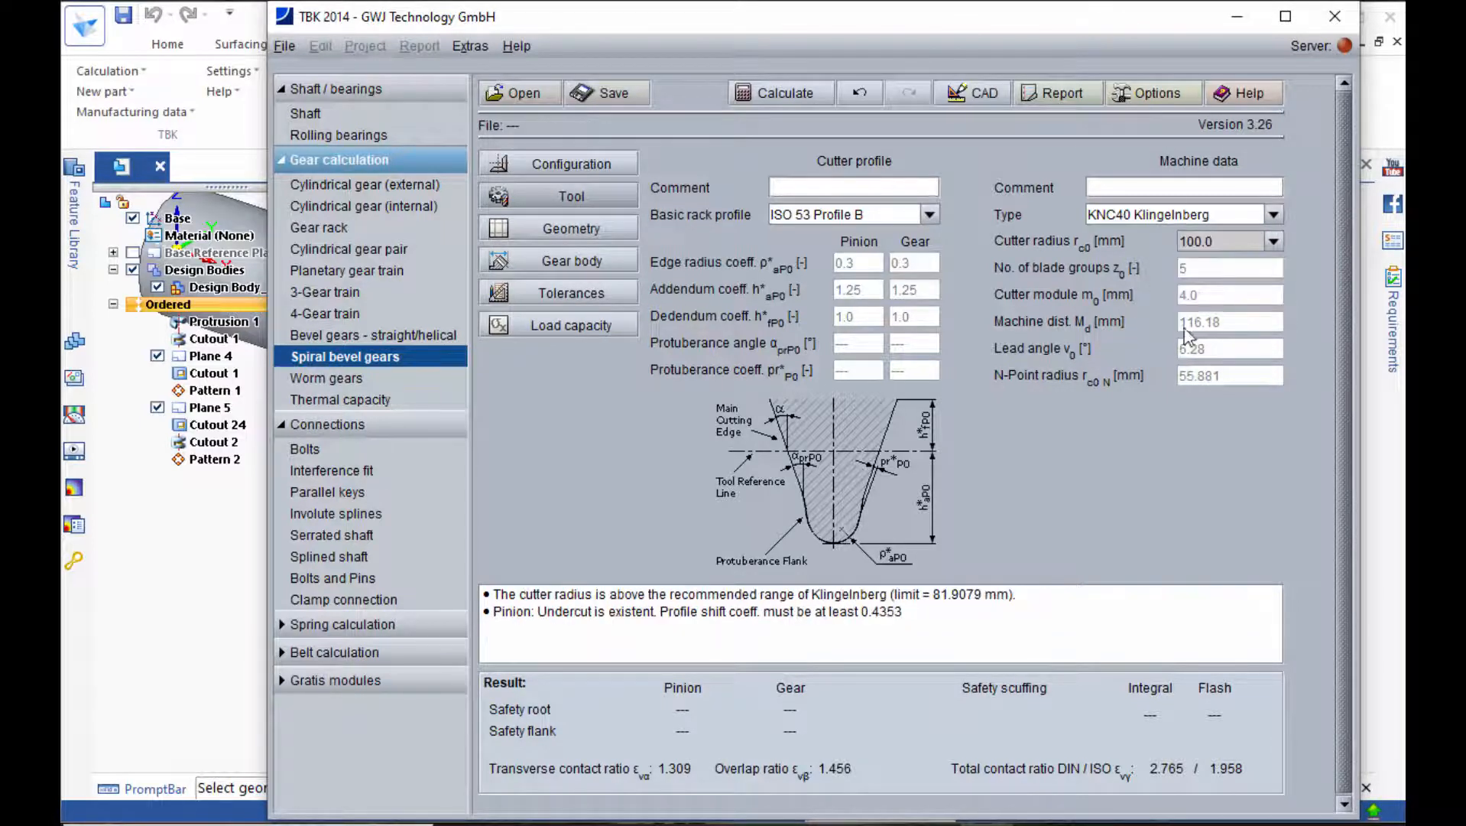
# Set the pinion's profile shift coefficient to 0.45 in the geometry data.
pyautogui.click(609, 230)
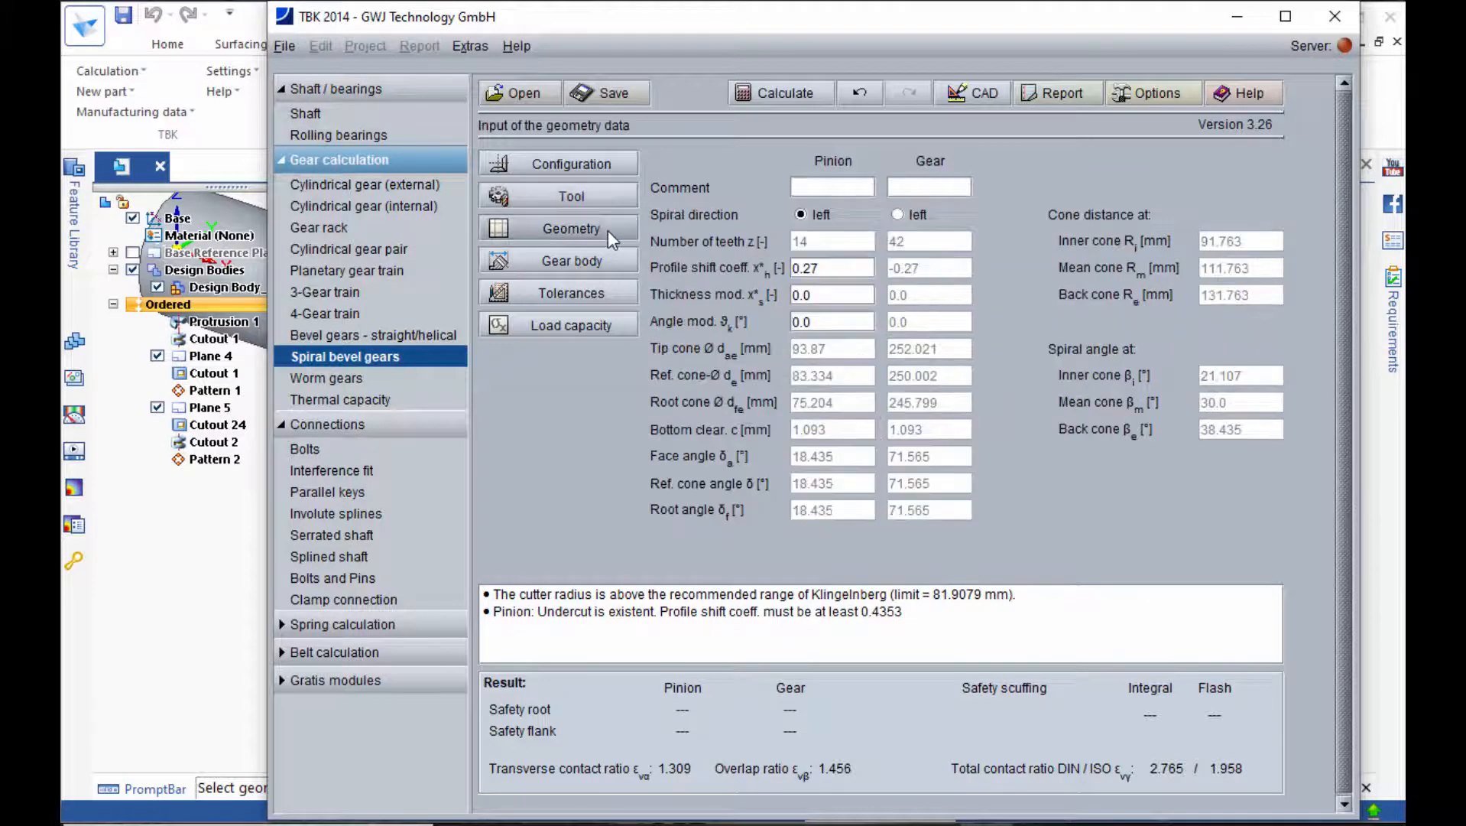
pyautogui.click(828, 269)
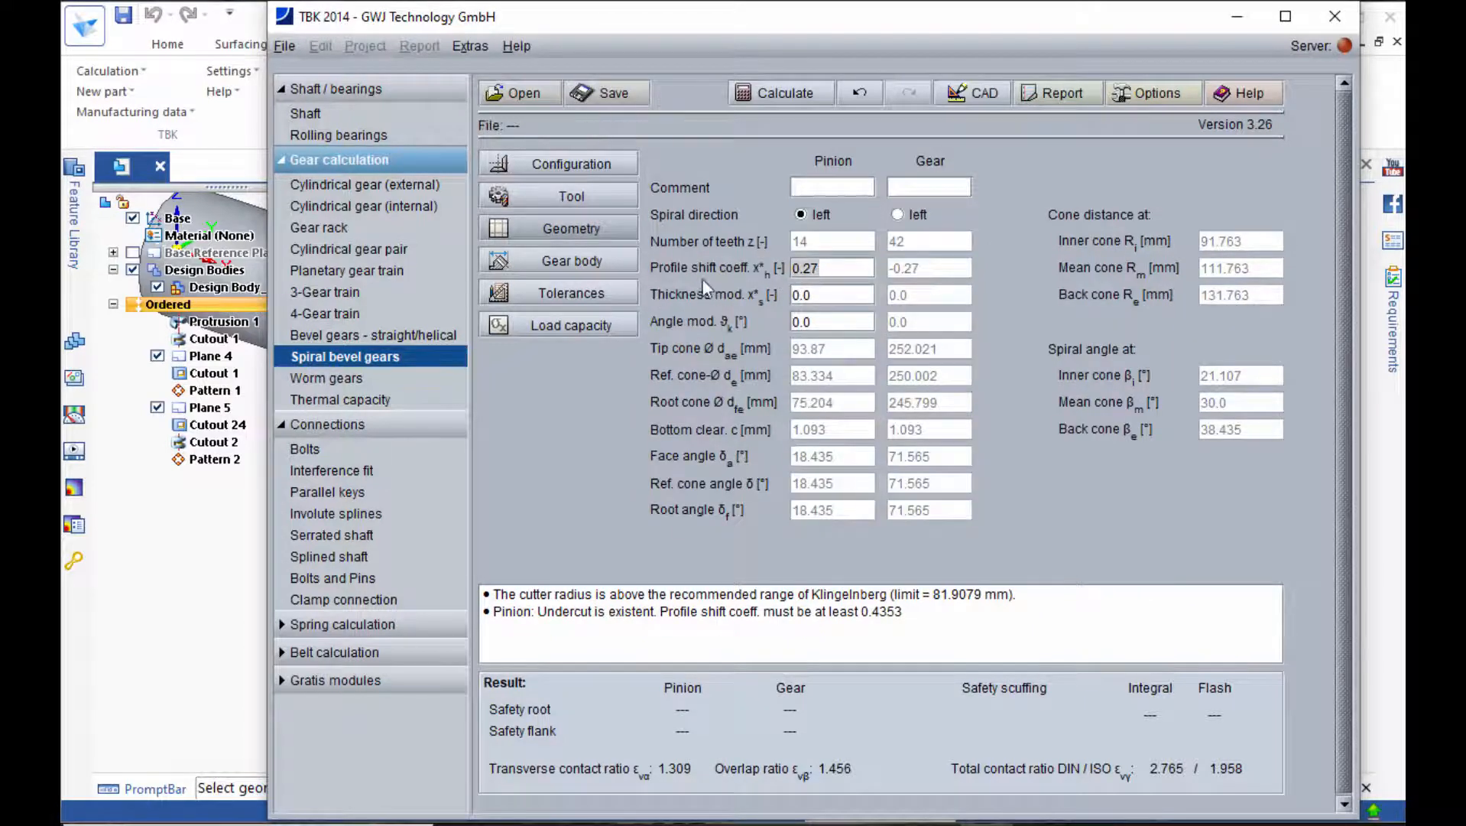
pyautogui.press('BackSpace')
pyautogui.press('BackSpace')
pyautogui.press('BackSpace')
pyautogui.press('BackSpace')
pyautogui.write('0.45')
pyautogui.click(822, 296)
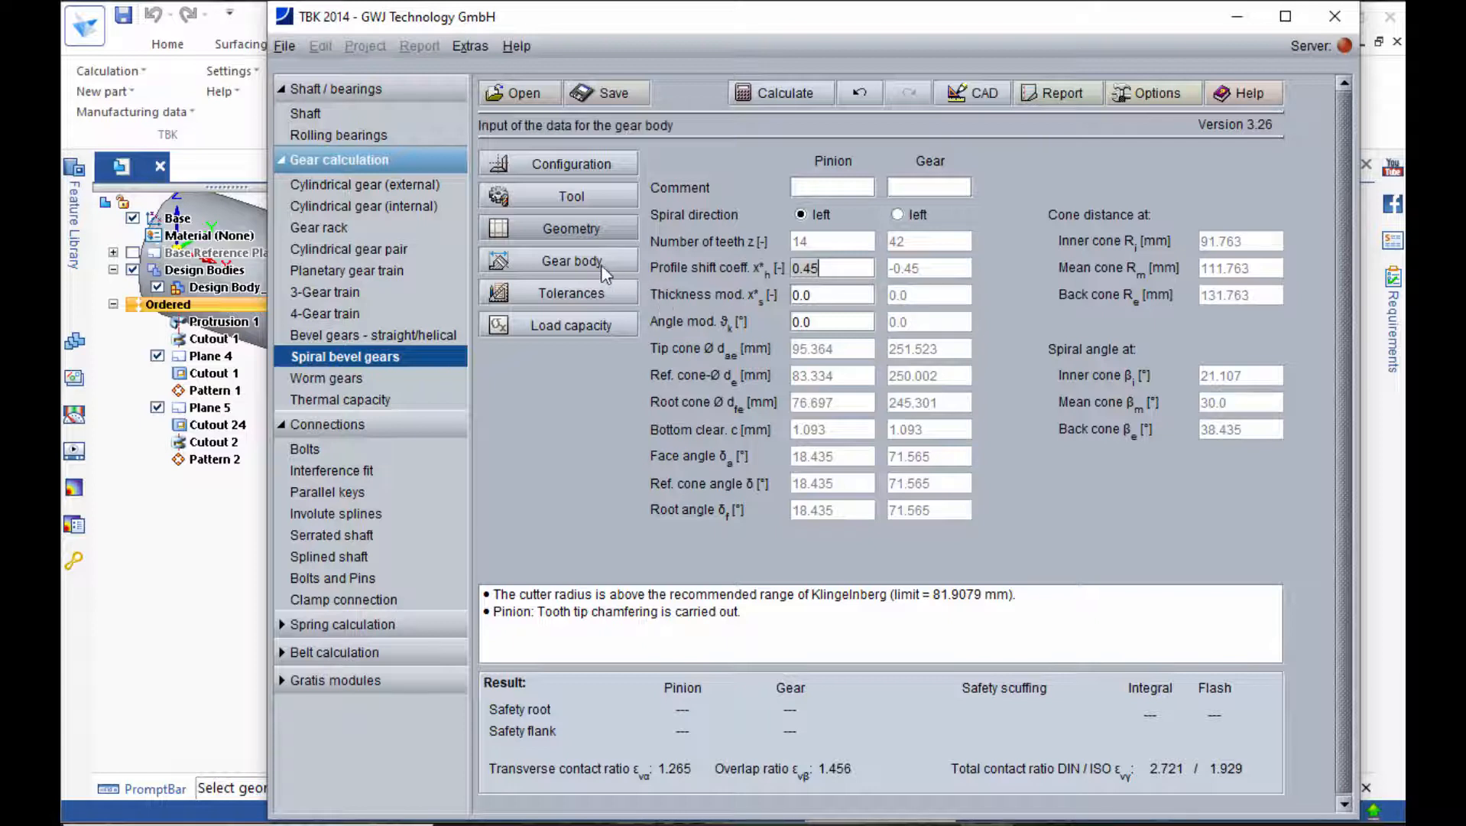
# In the gear body data, set the pinion's test collar diameter to 76 mm and its hole diameter to 40 mm.
pyautogui.click(544, 263)
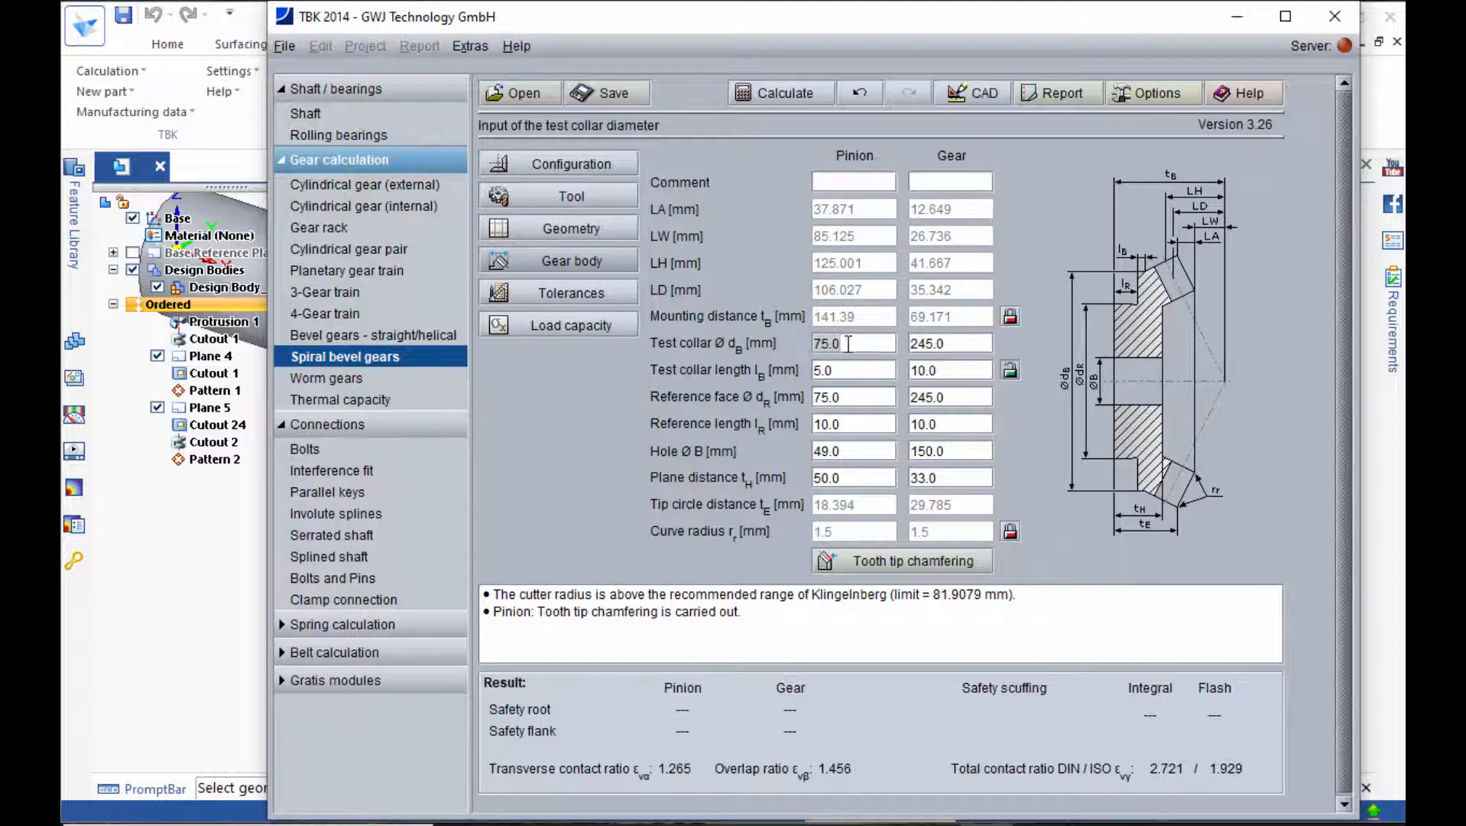
pyautogui.press('BackSpace')
pyautogui.press('BackSpace')
pyautogui.press('BackSpace')
pyautogui.press('BackSpace')
pyautogui.write('9999')
pyautogui.press('Return')
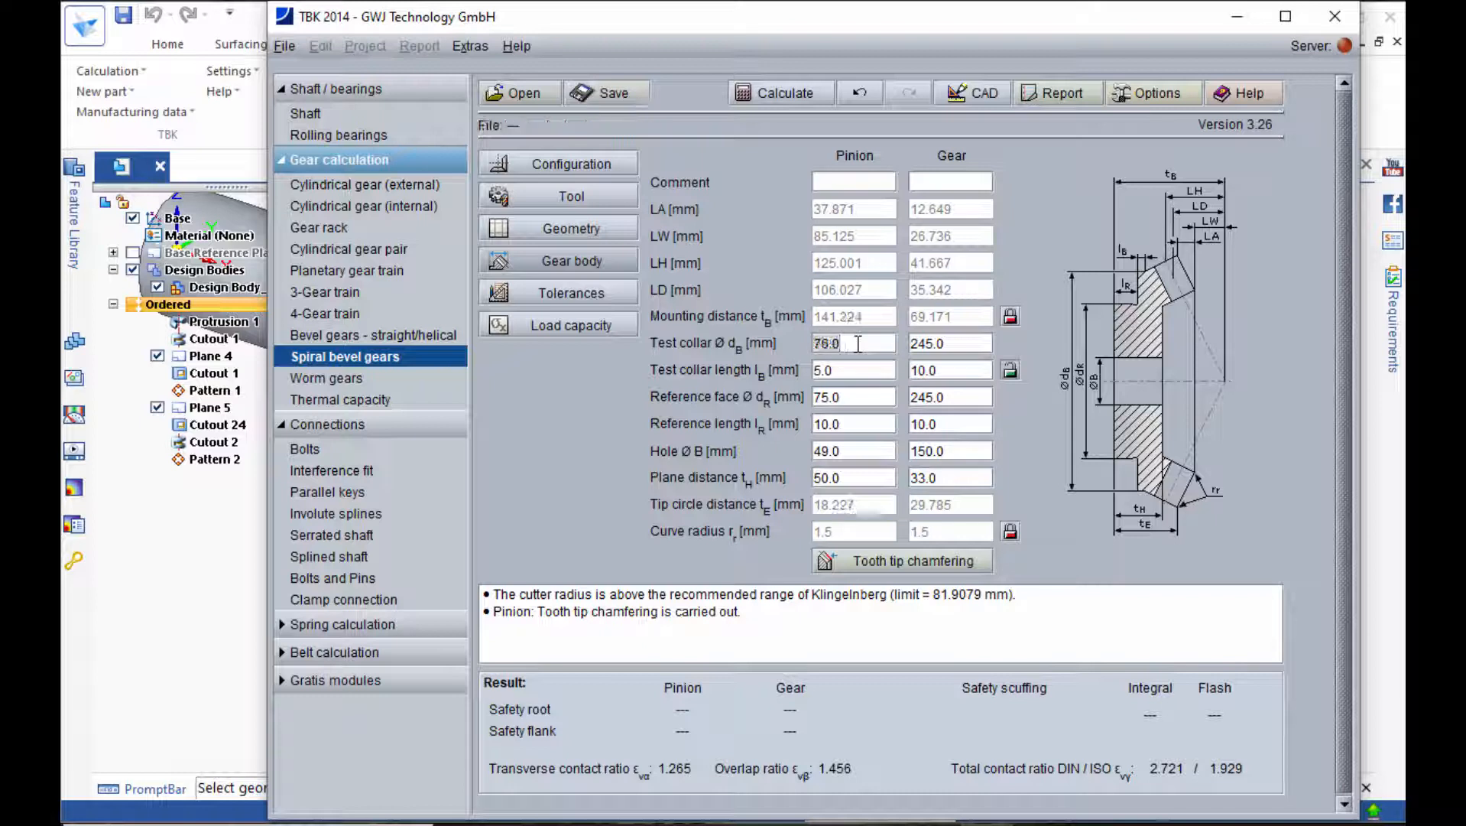
pyautogui.click(965, 345)
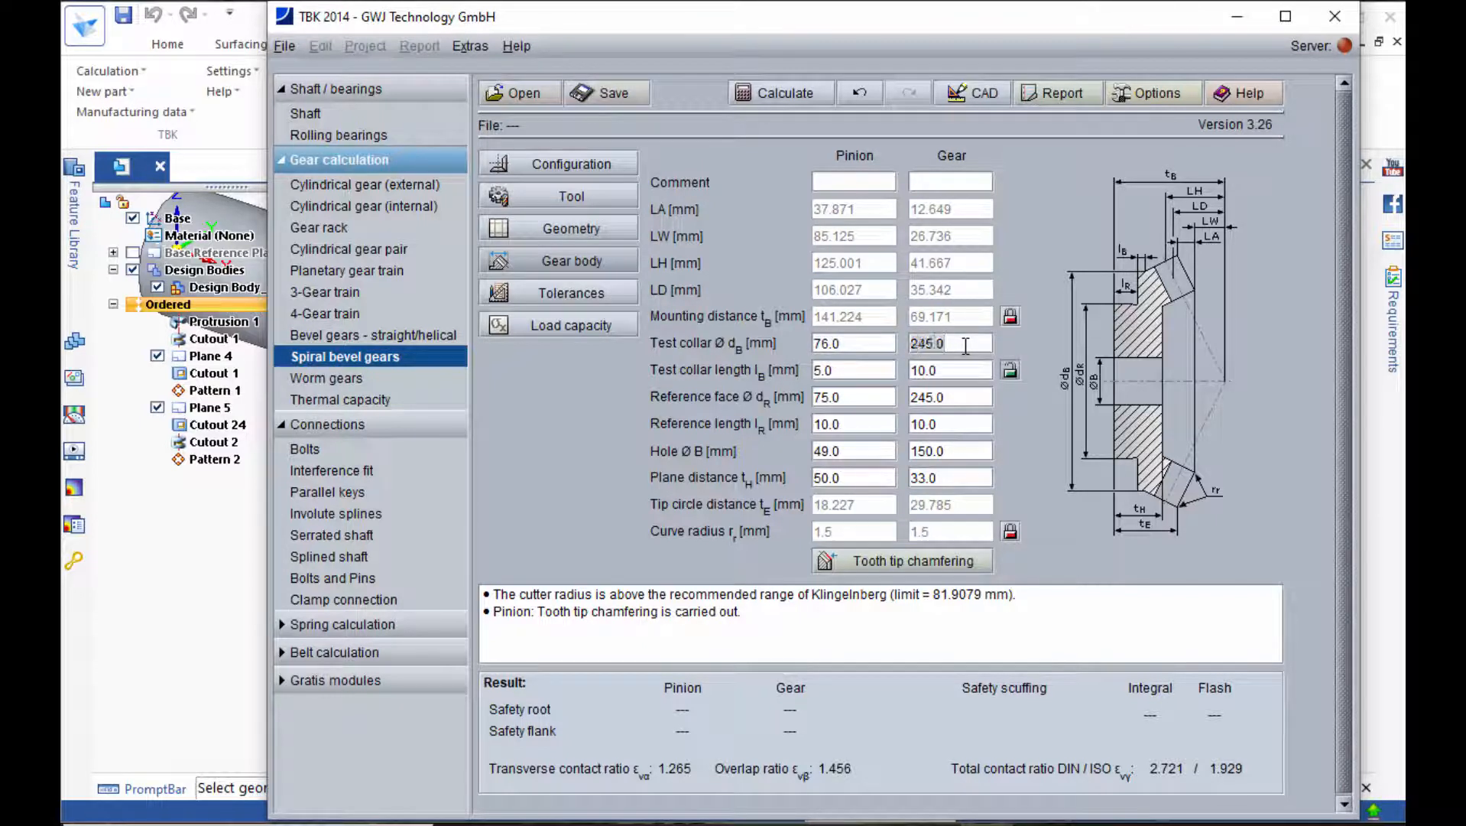
pyautogui.click(862, 454)
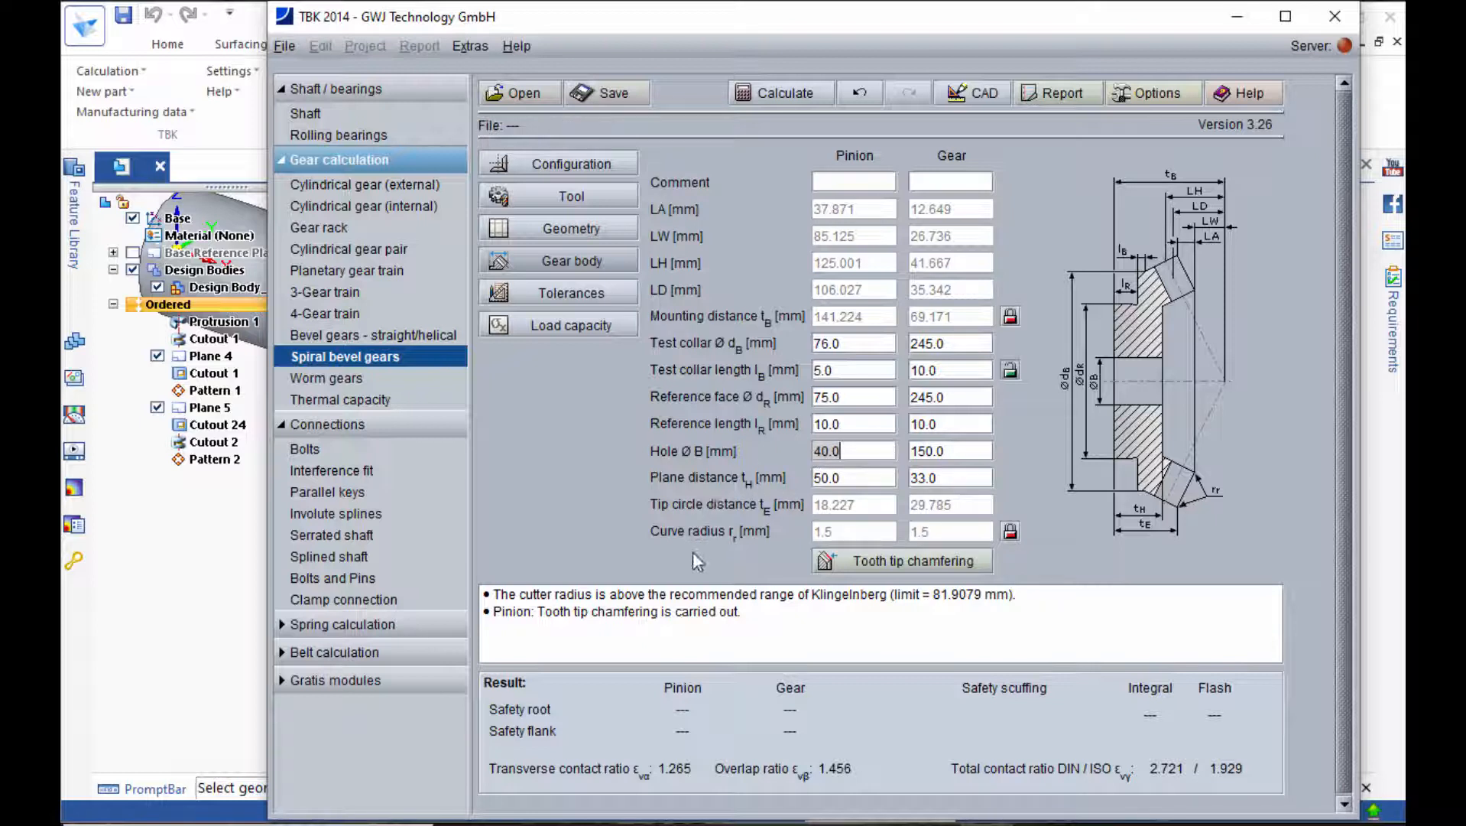
# Review the tolerance data and export the spiral bevel gear calculation for CAD.
pyautogui.click(568, 297)
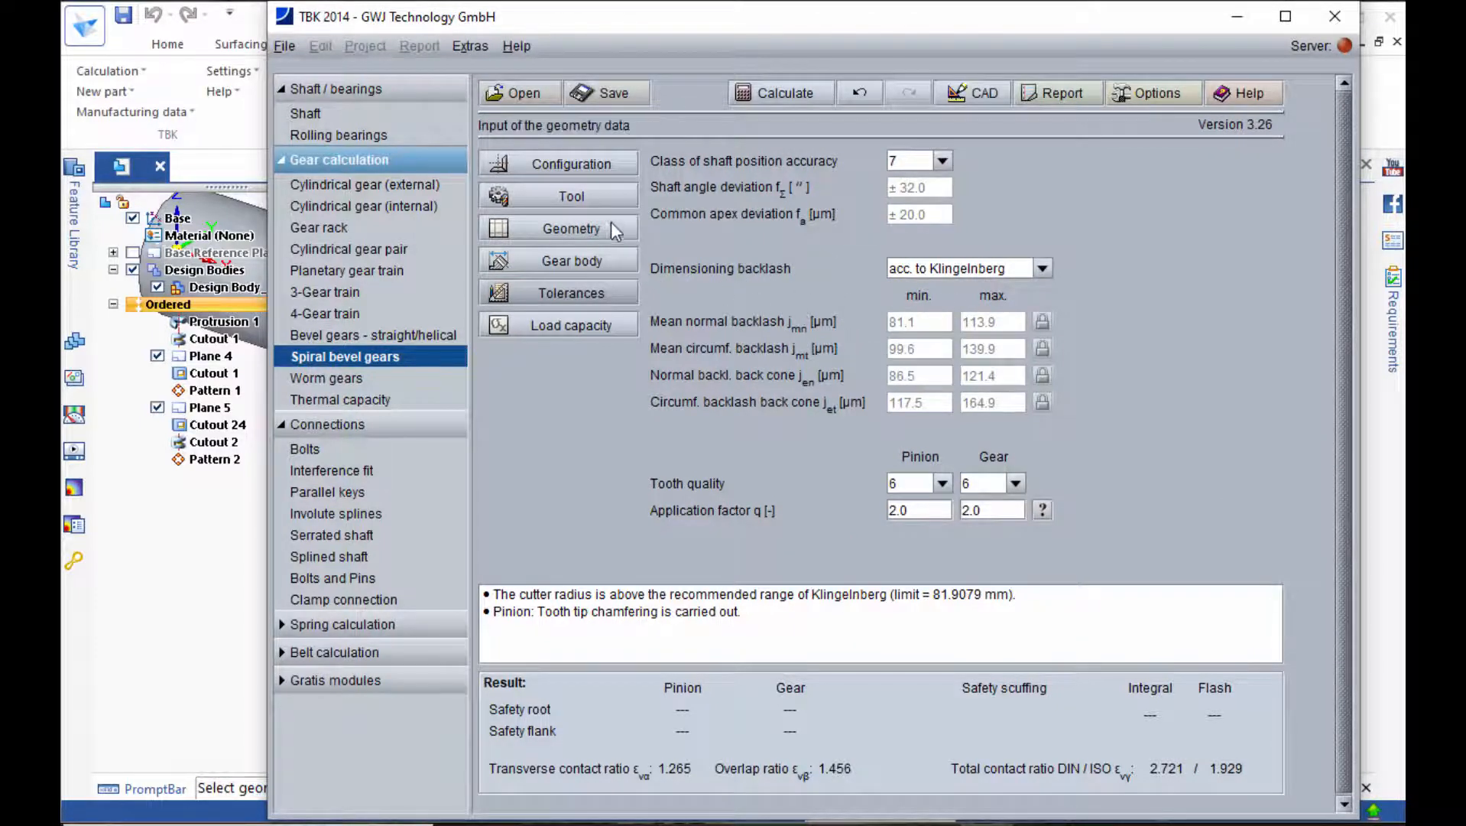
pyautogui.click(977, 95)
pyautogui.click(973, 143)
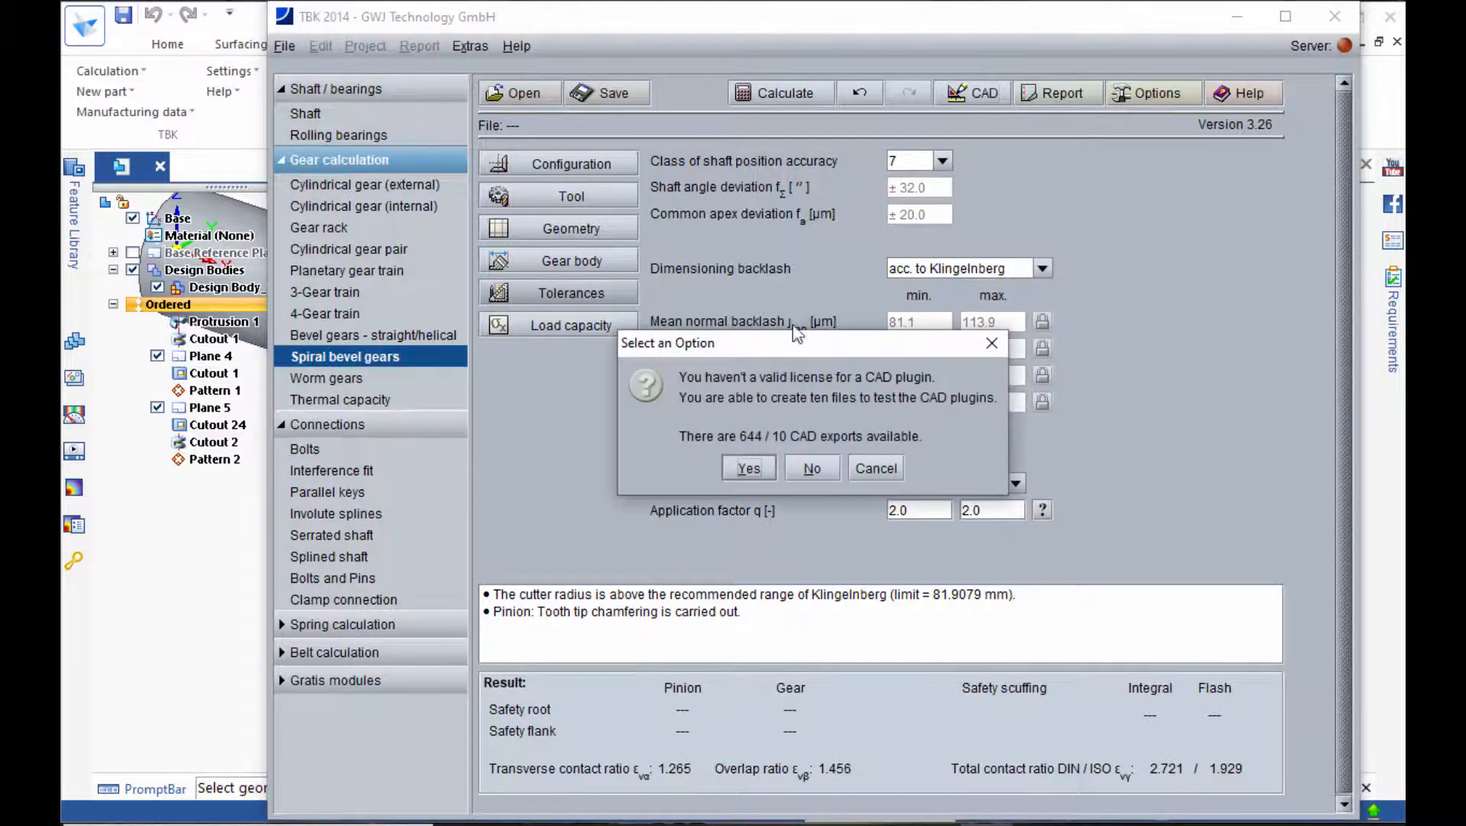
pyautogui.click(748, 464)
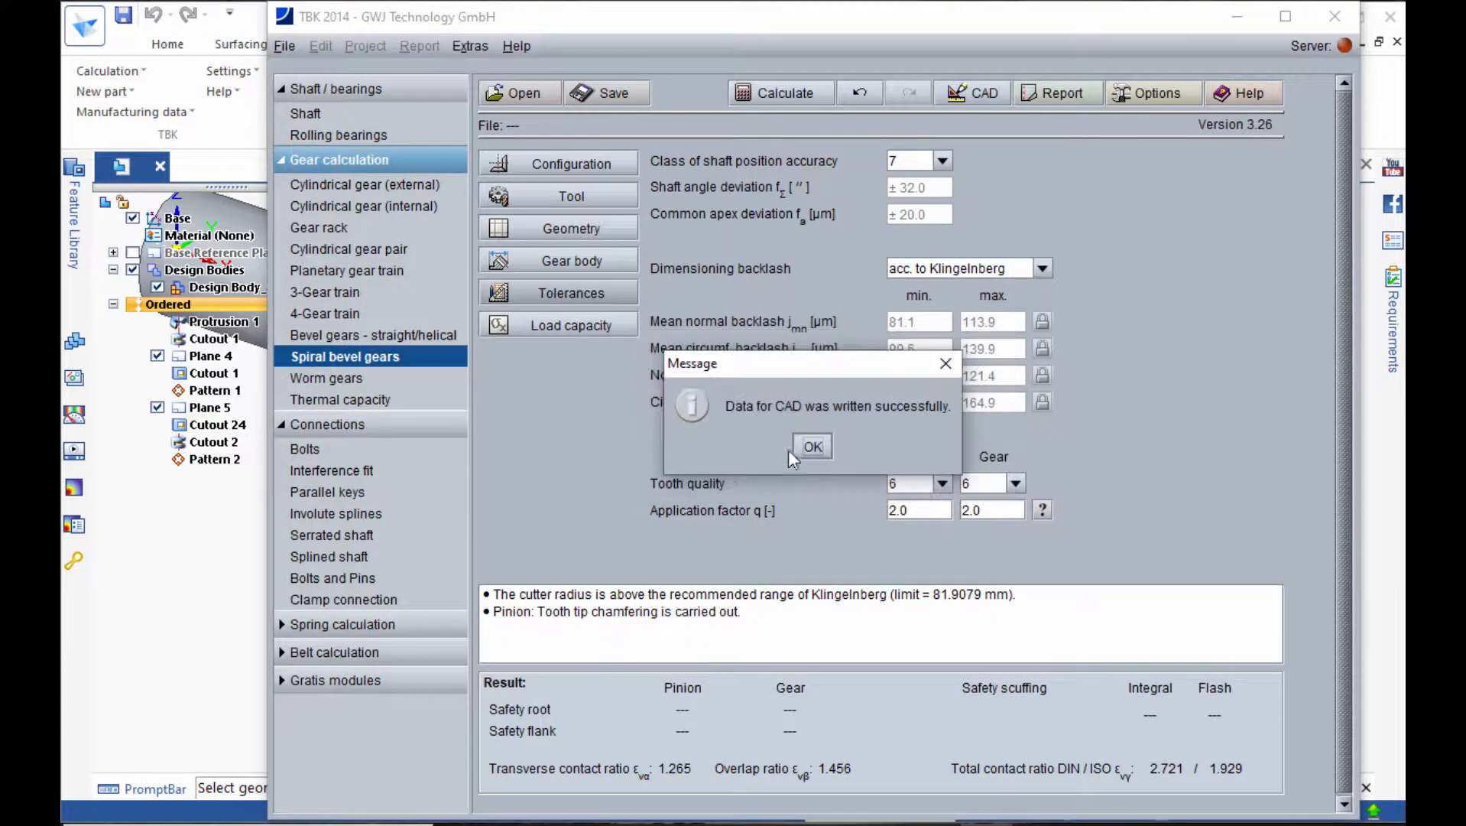
pyautogui.click(809, 444)
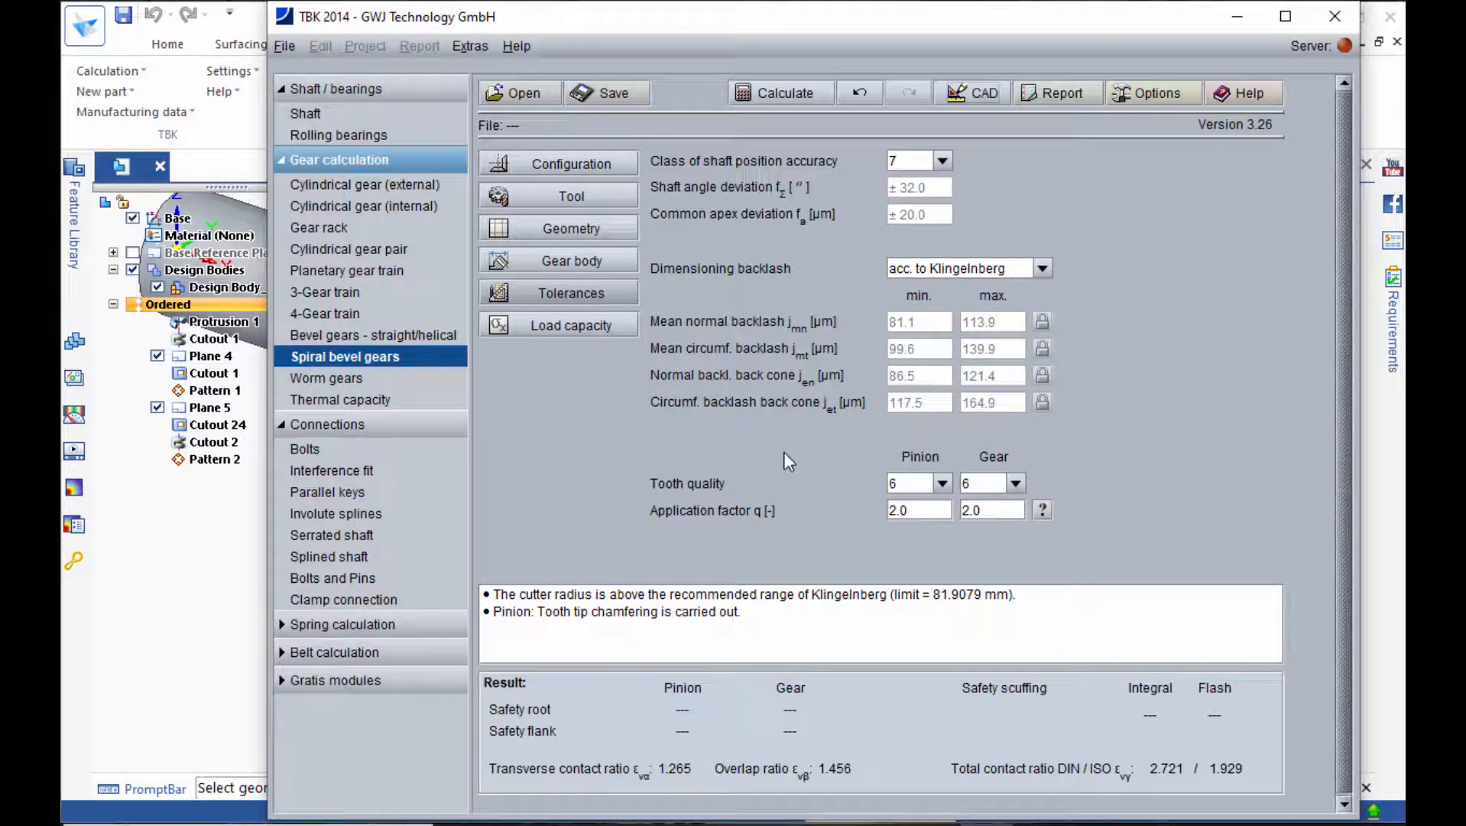
# Switch to Solid Edge, create a new part from the ISO Metrisches Teil template, and change it to ordered modelling.
pyautogui.click(161, 597)
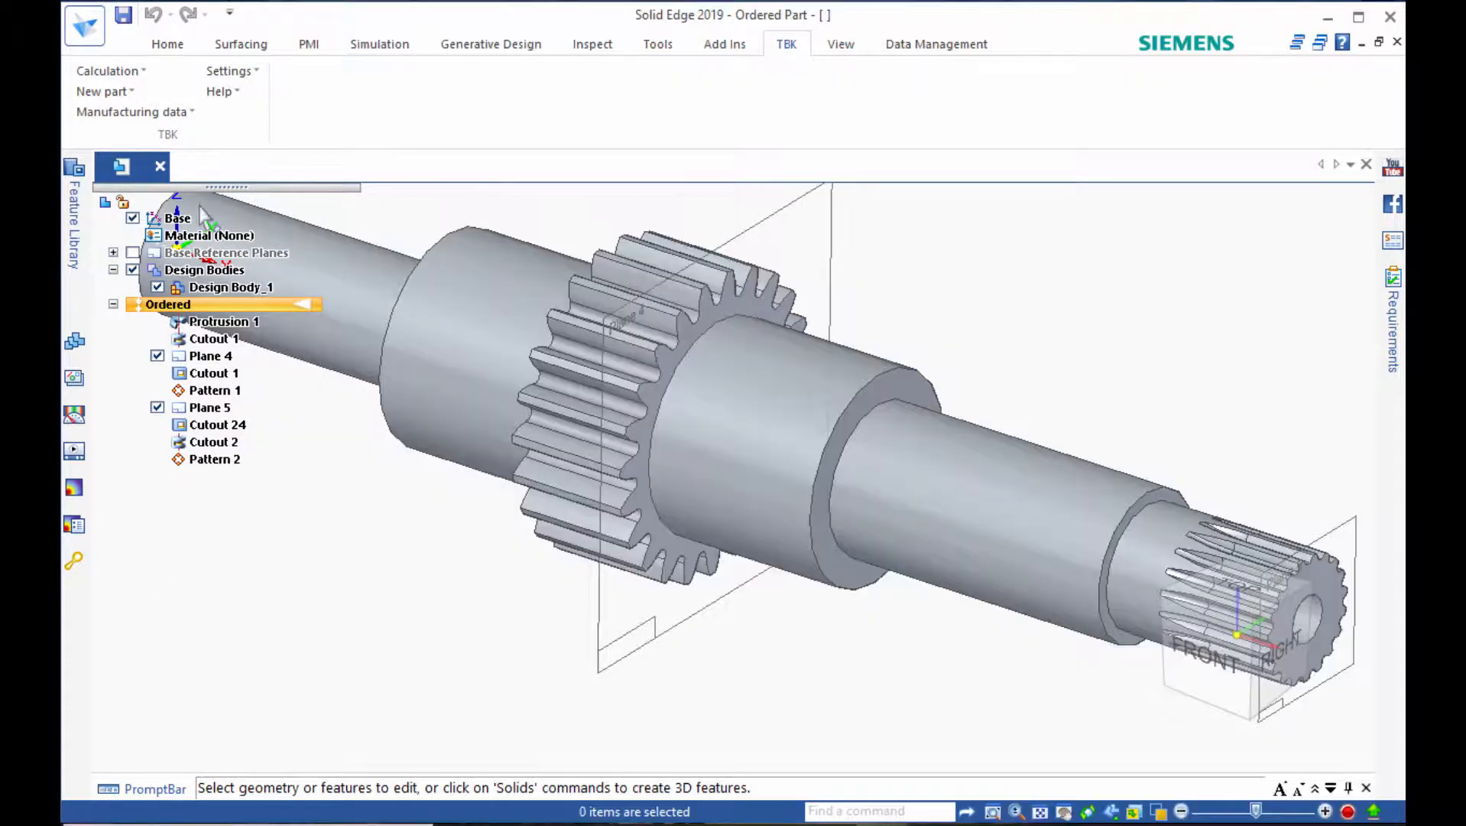
pyautogui.click(92, 31)
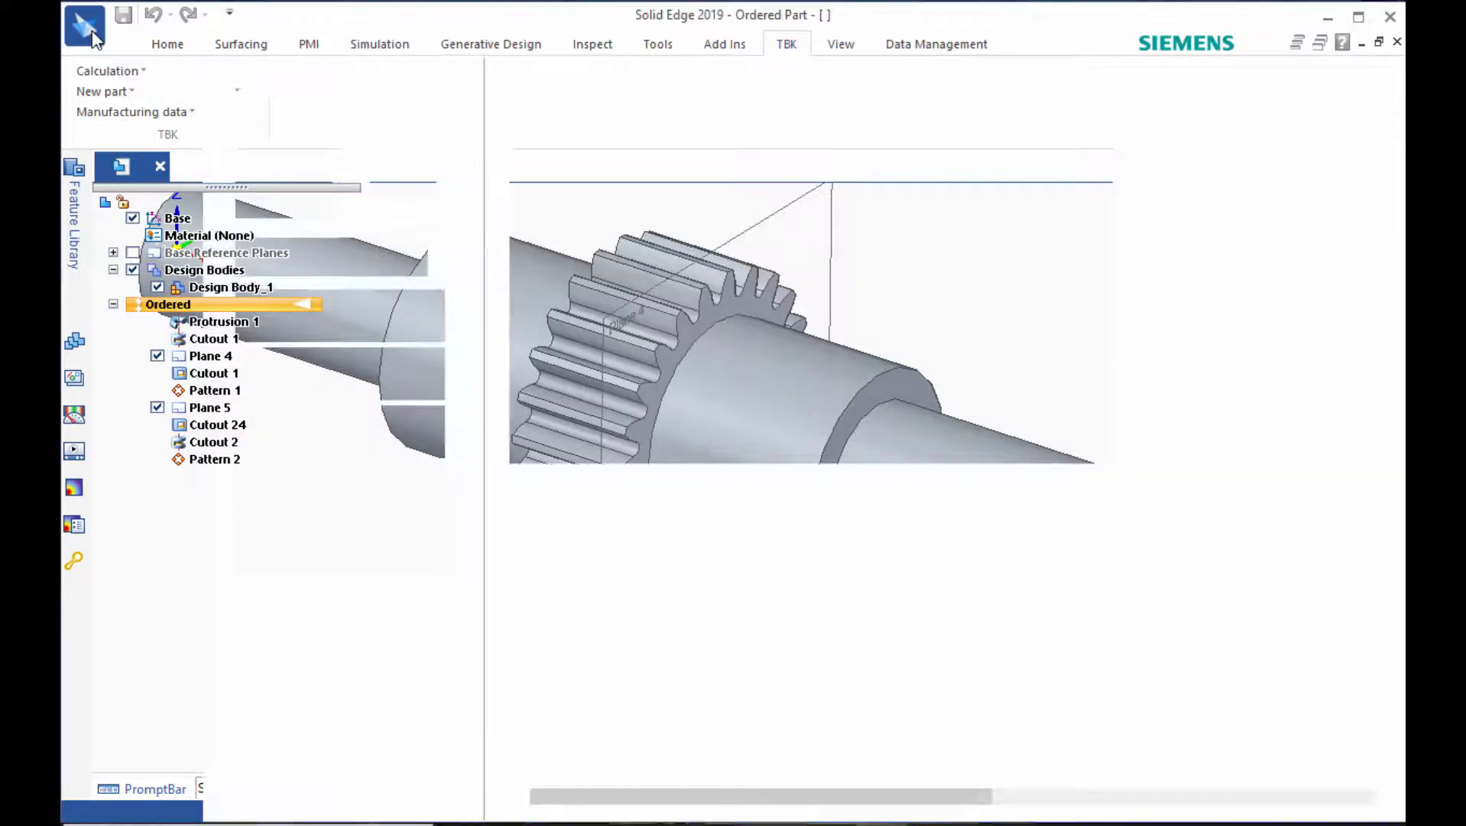
pyautogui.click(89, 121)
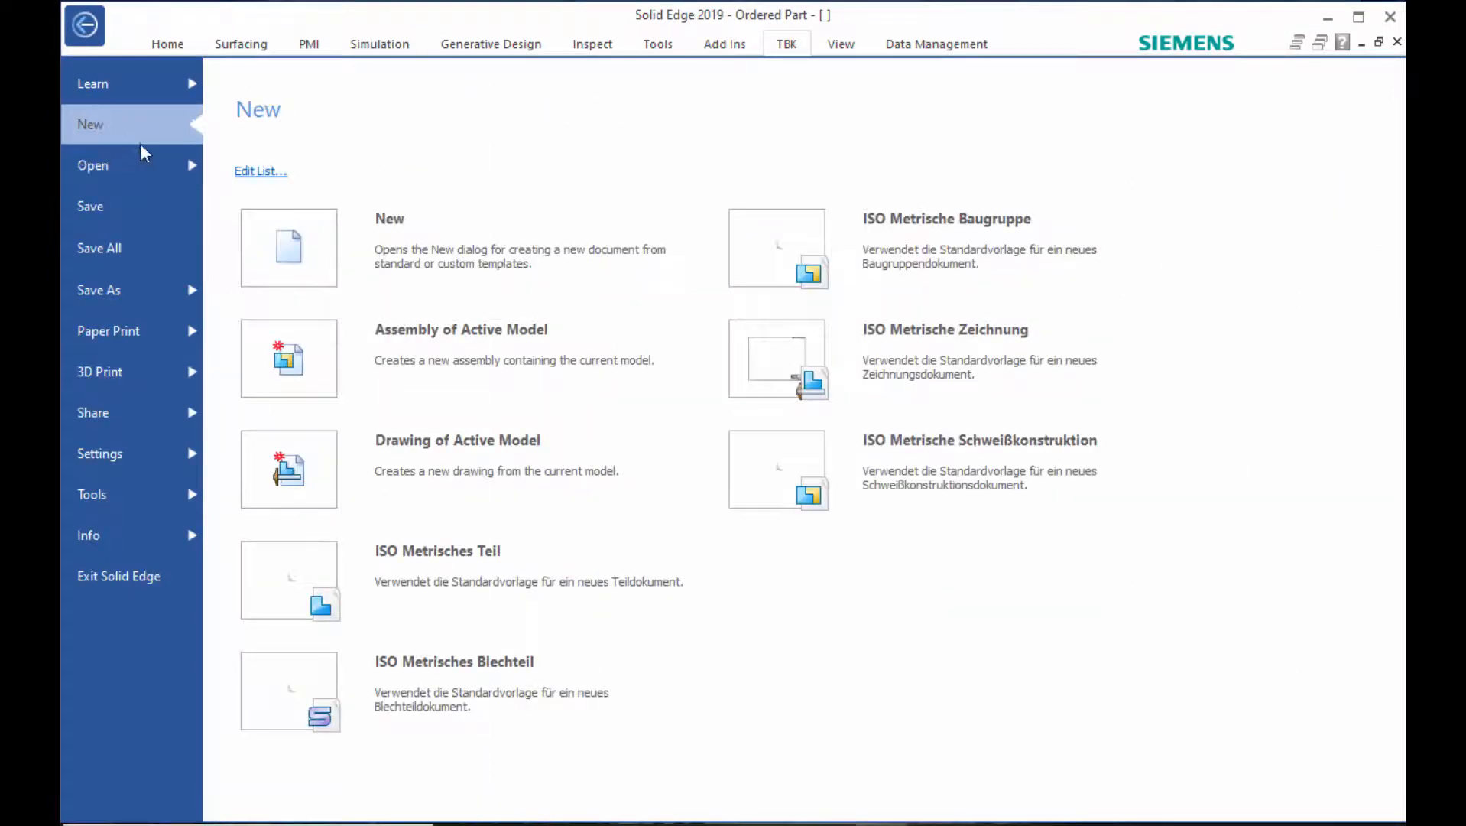
pyautogui.click(400, 574)
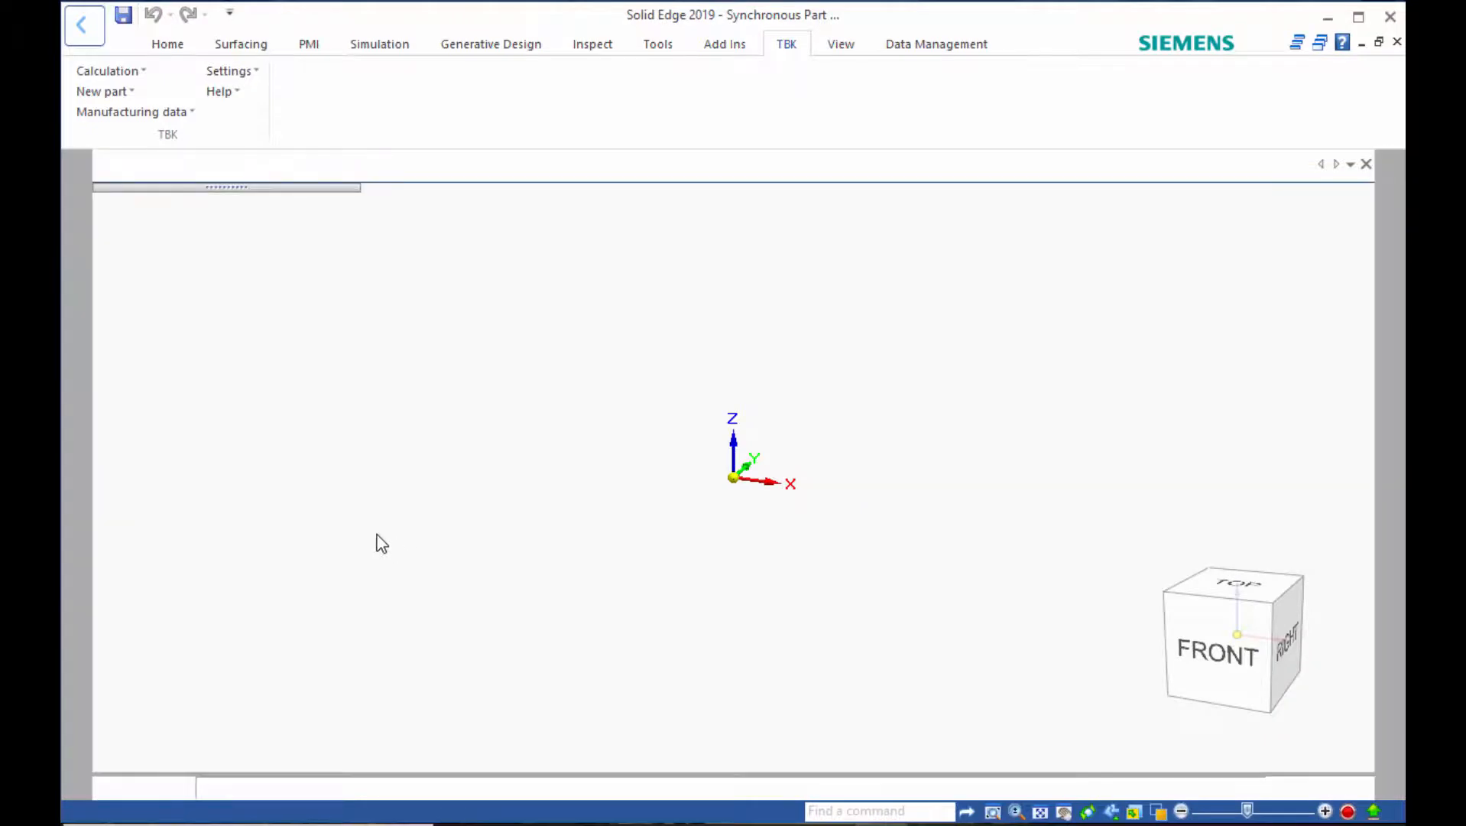
pyautogui.rightClick(312, 279)
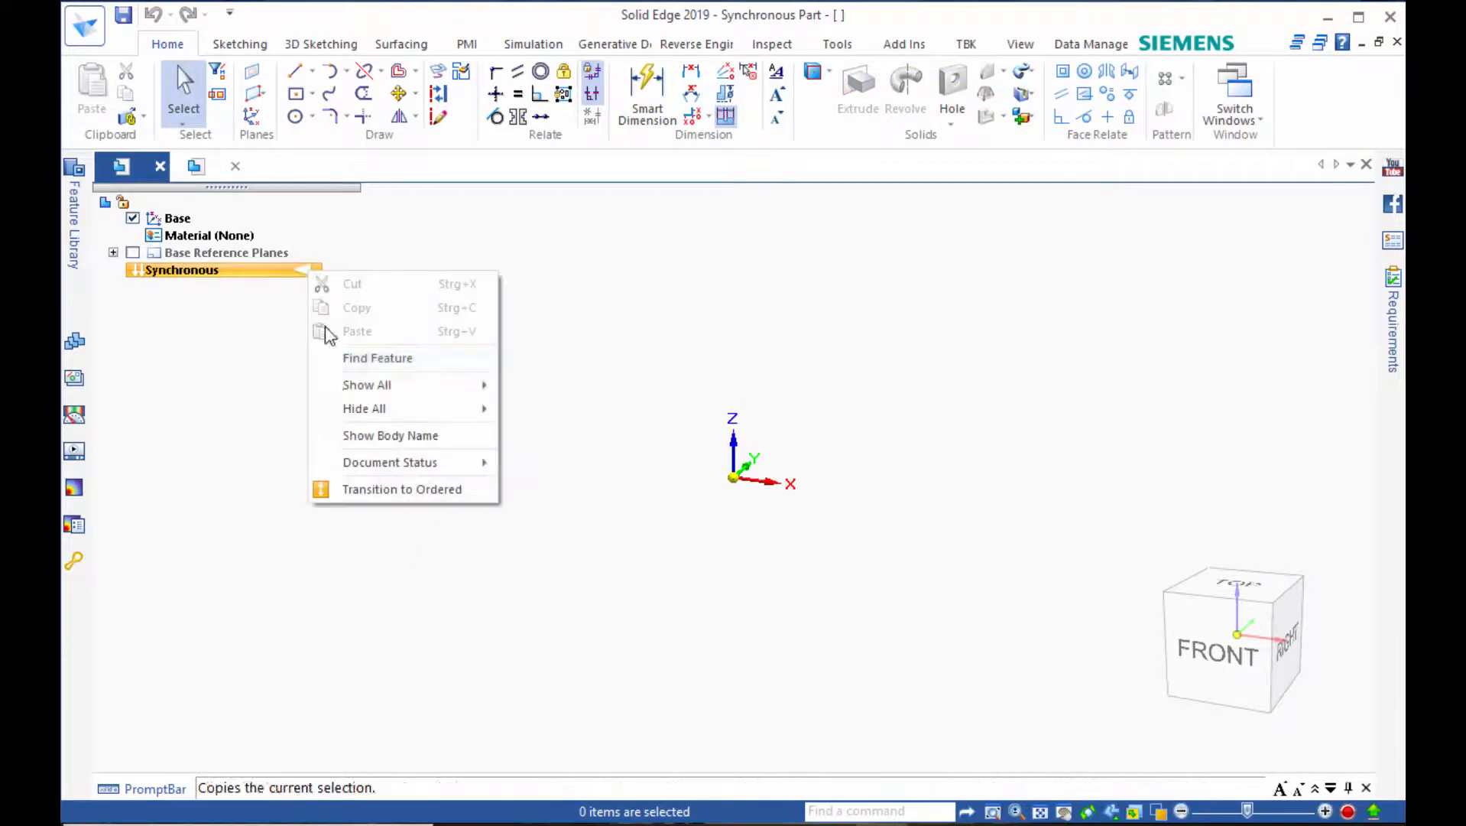
pyautogui.click(370, 486)
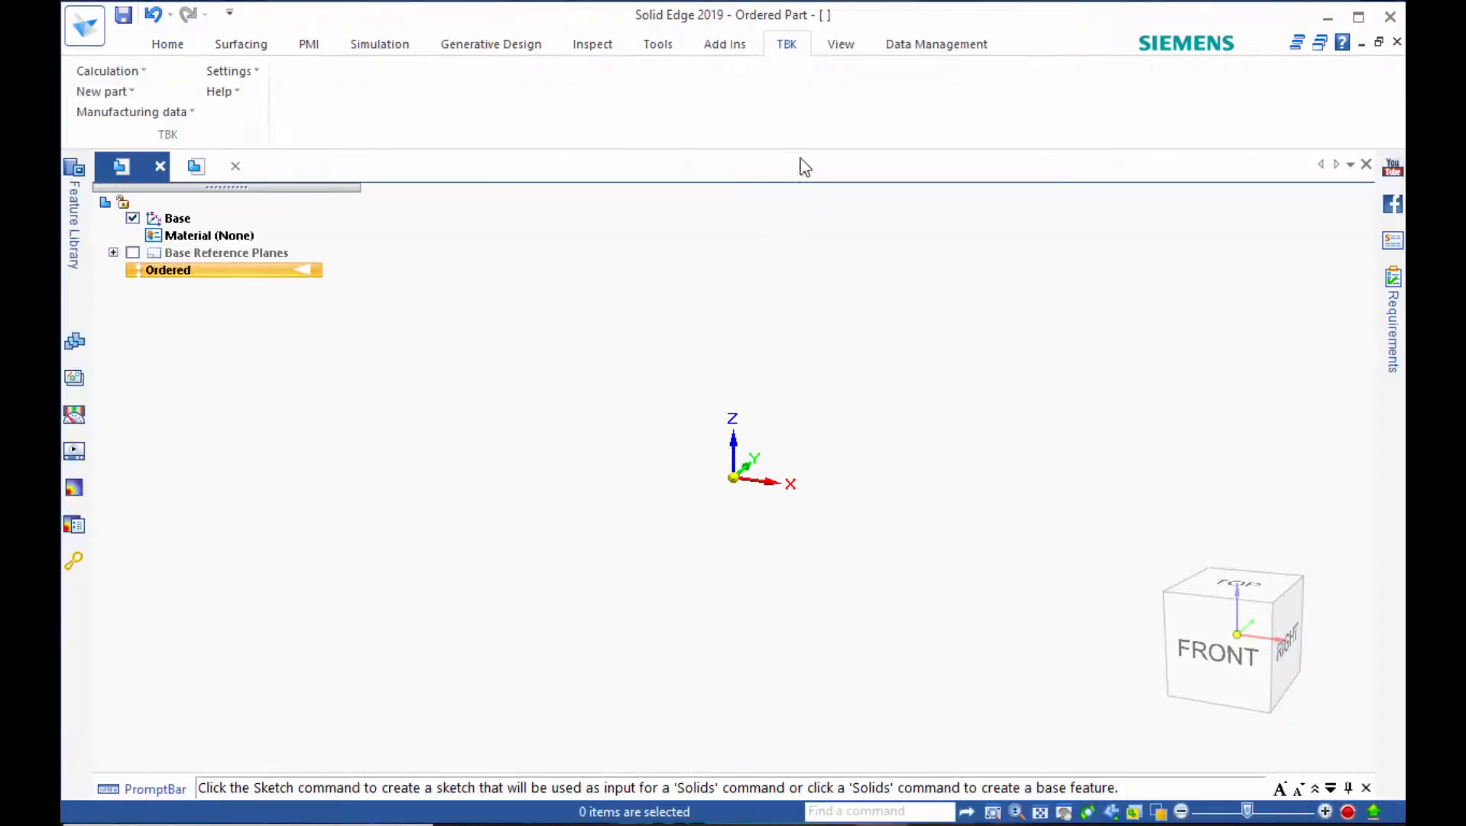
# Generate Bevel gear 1, the pinion, as a new TBK part and acknowledge the tooth form notice.
pyautogui.click(115, 92)
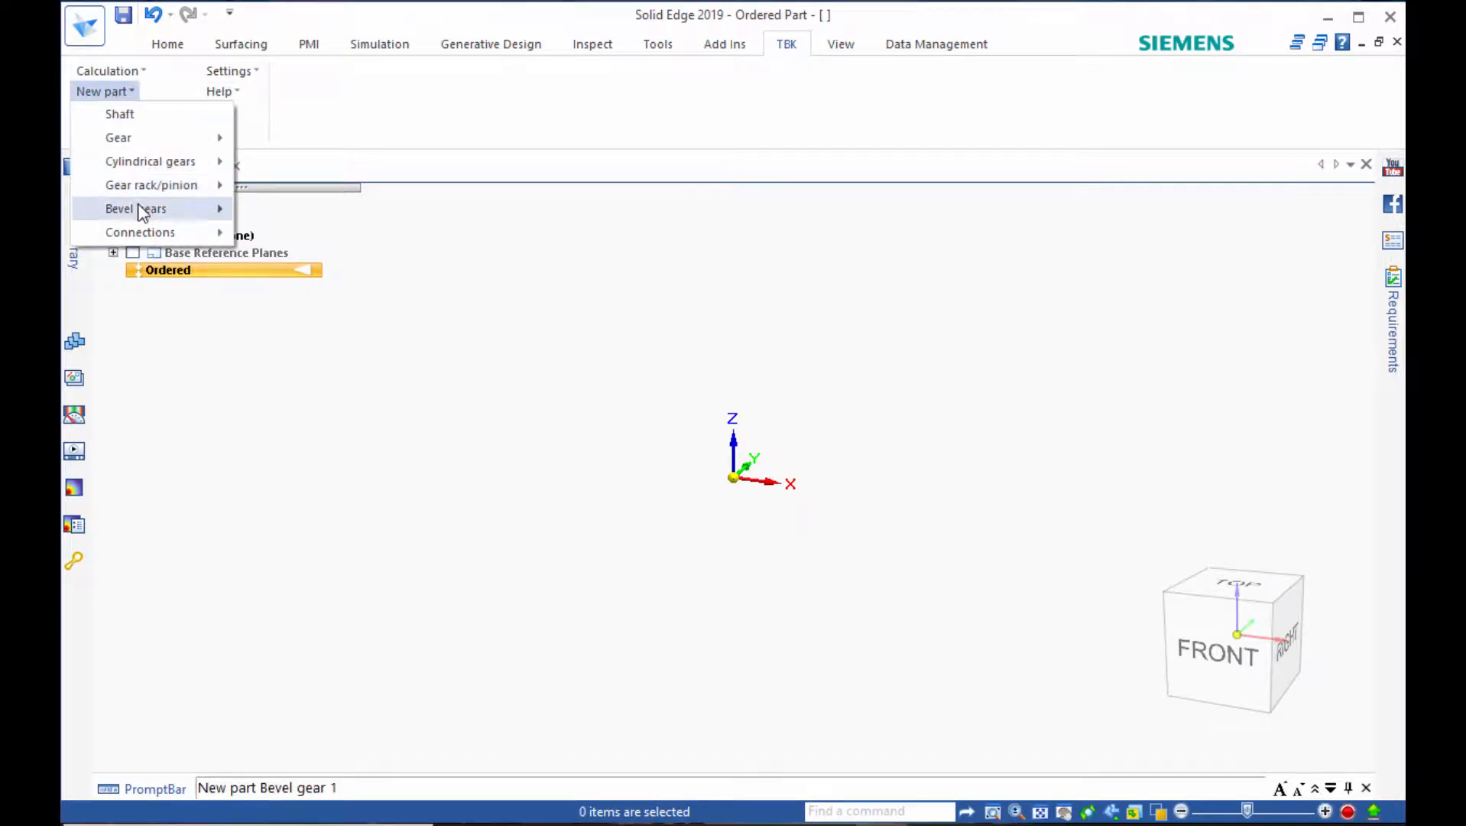
pyautogui.moveTo(222, 208)
pyautogui.click(309, 211)
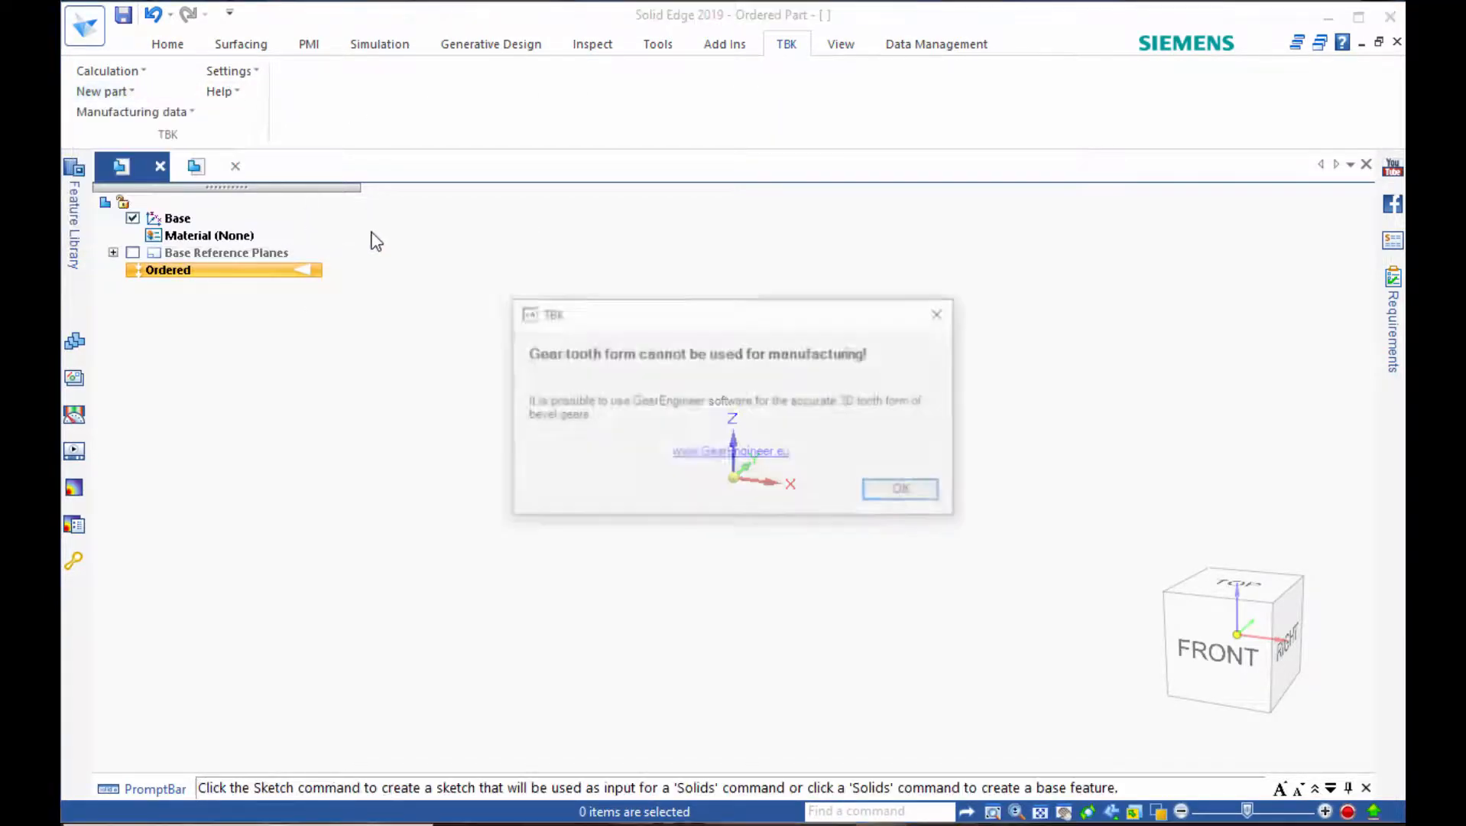
pyautogui.click(888, 495)
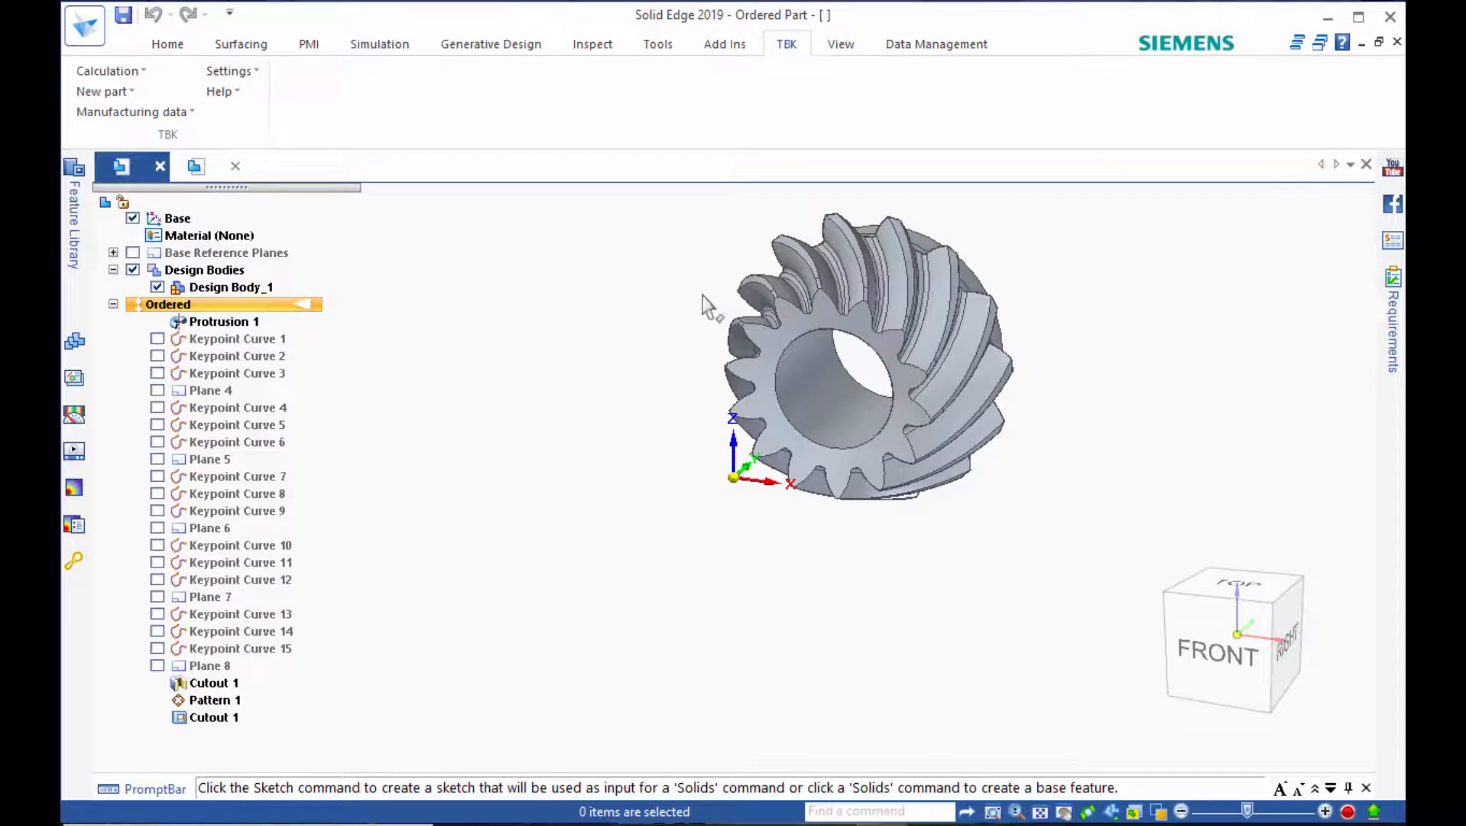
# Generate Bevel gear 2, the large gear, as a new TBK part and acknowledge the tooth form notice.
pyautogui.click(107, 91)
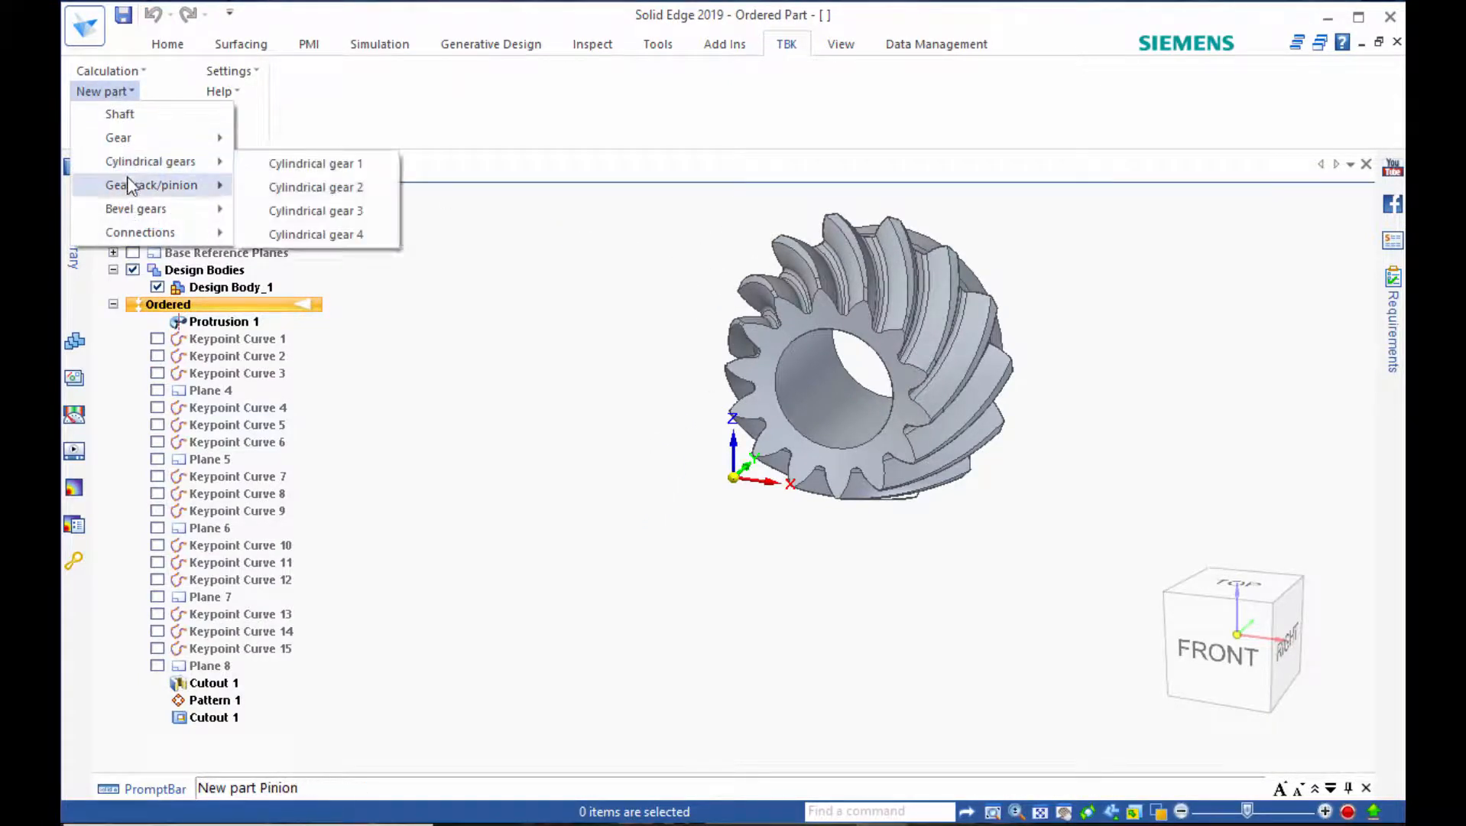
pyautogui.moveTo(149, 210)
pyautogui.click(321, 235)
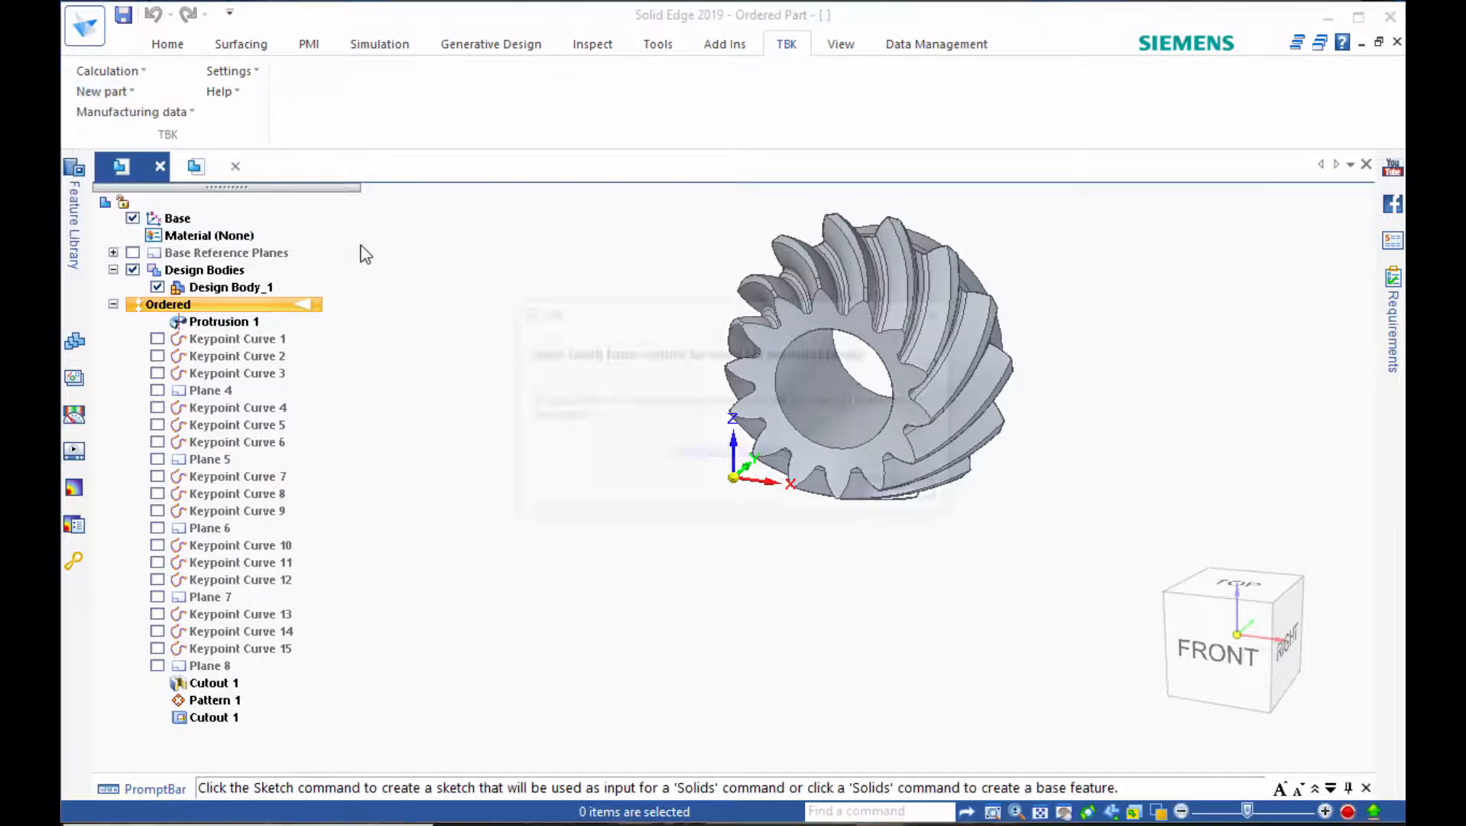
pyautogui.click(887, 488)
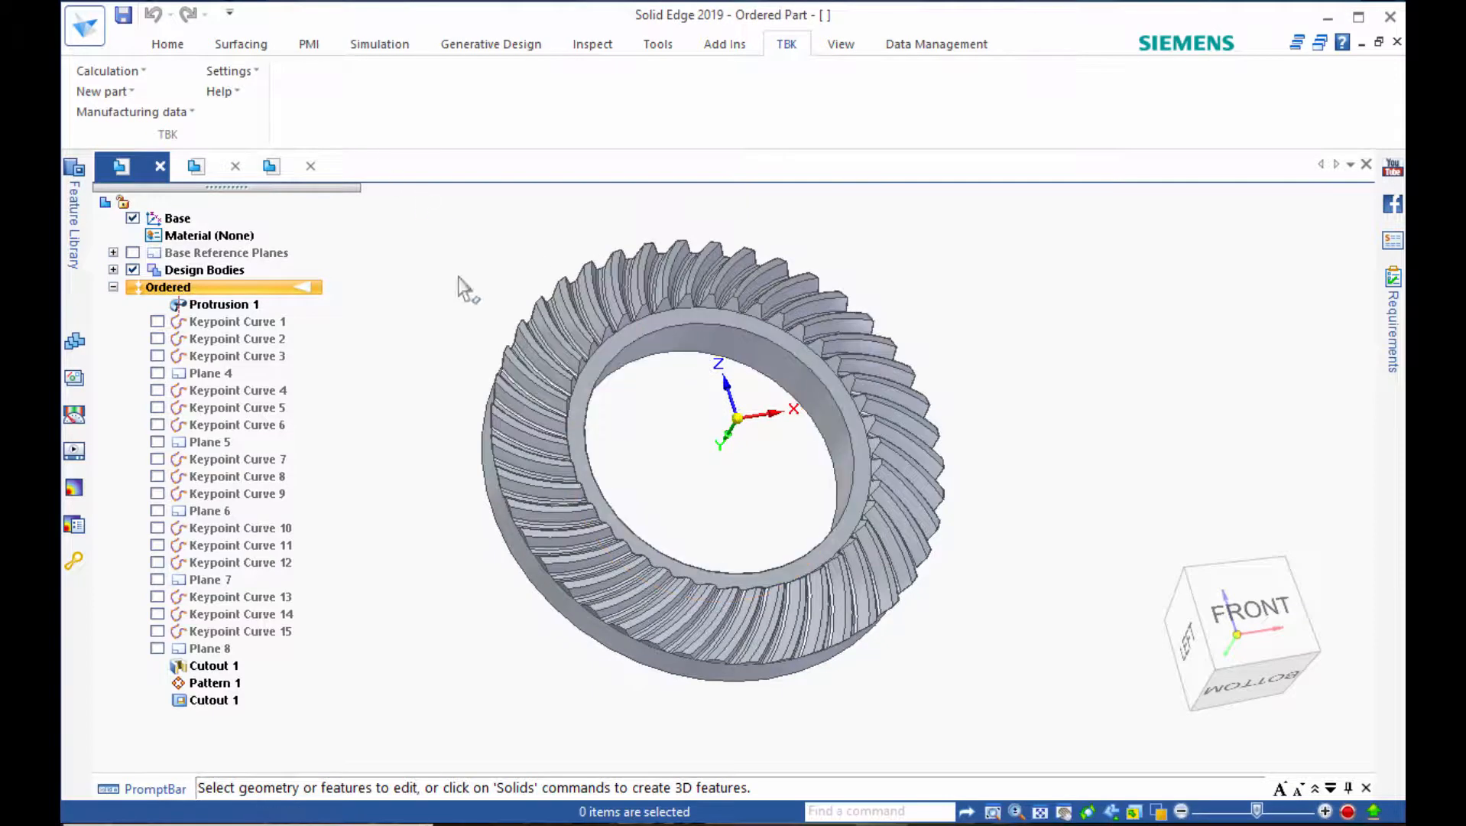
# Create a new drawing document from the template iso metric draft.dft.
pyautogui.click(95, 35)
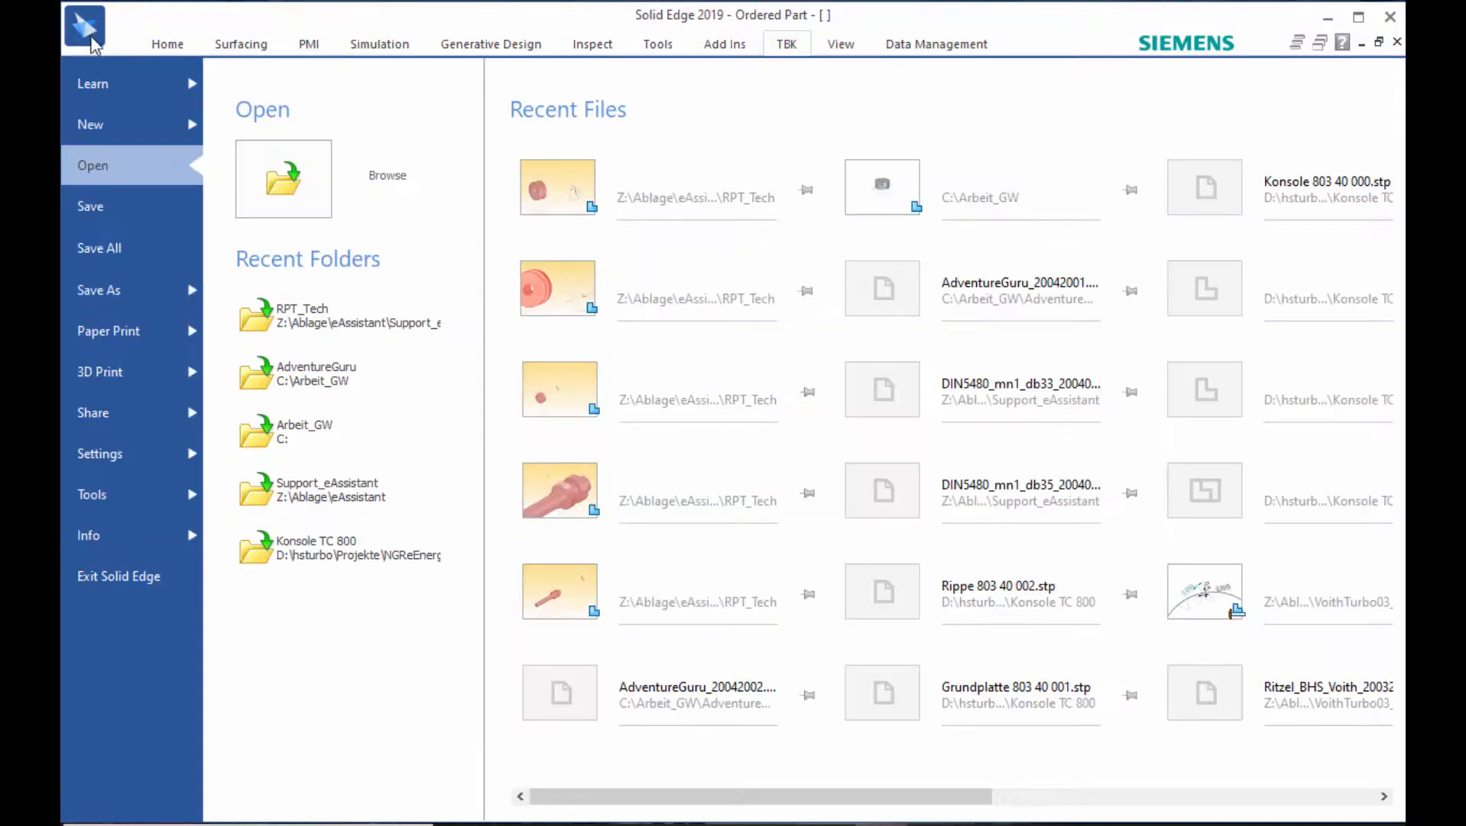
pyautogui.click(114, 127)
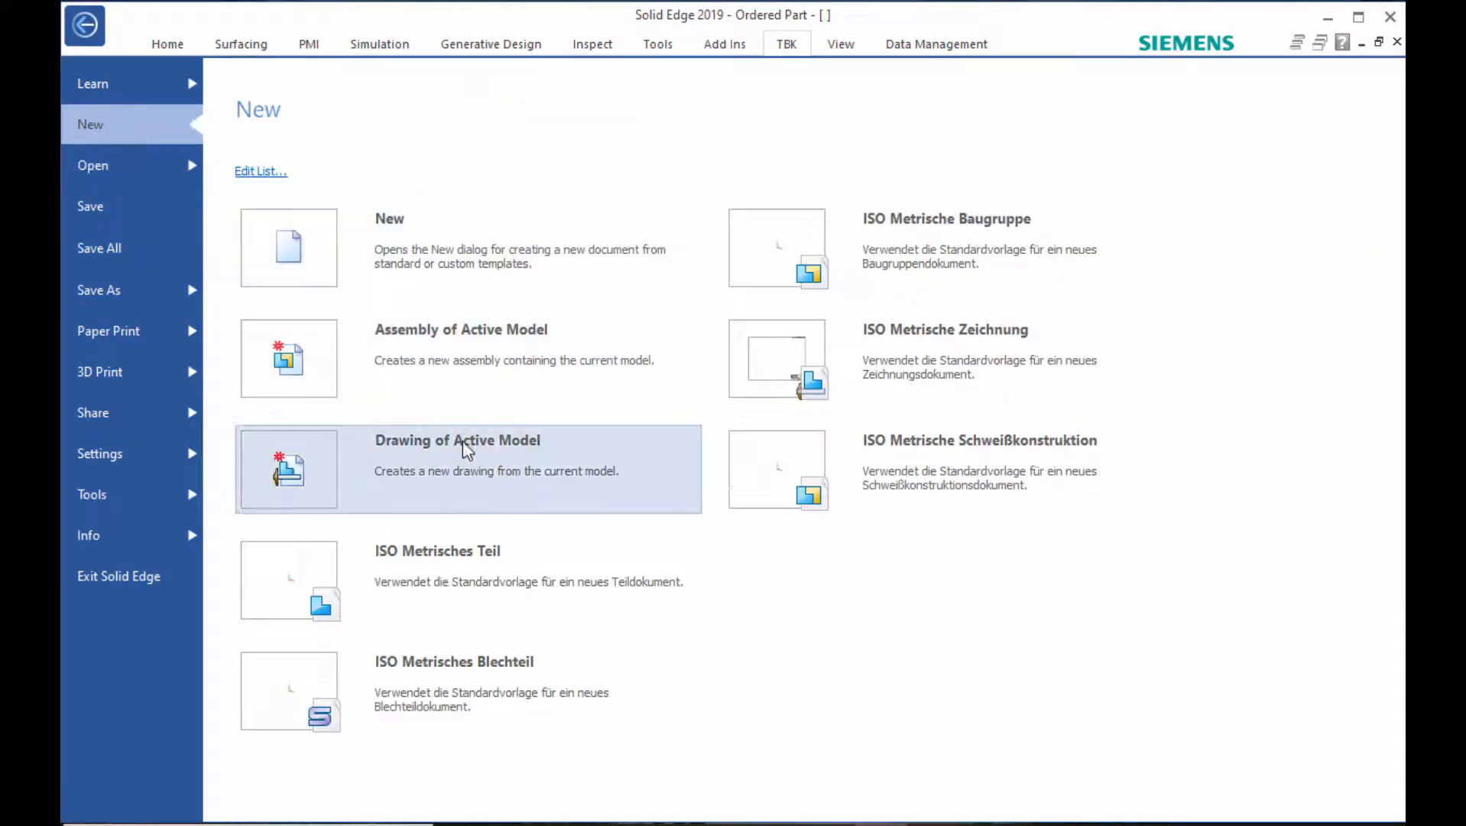
pyautogui.click(407, 248)
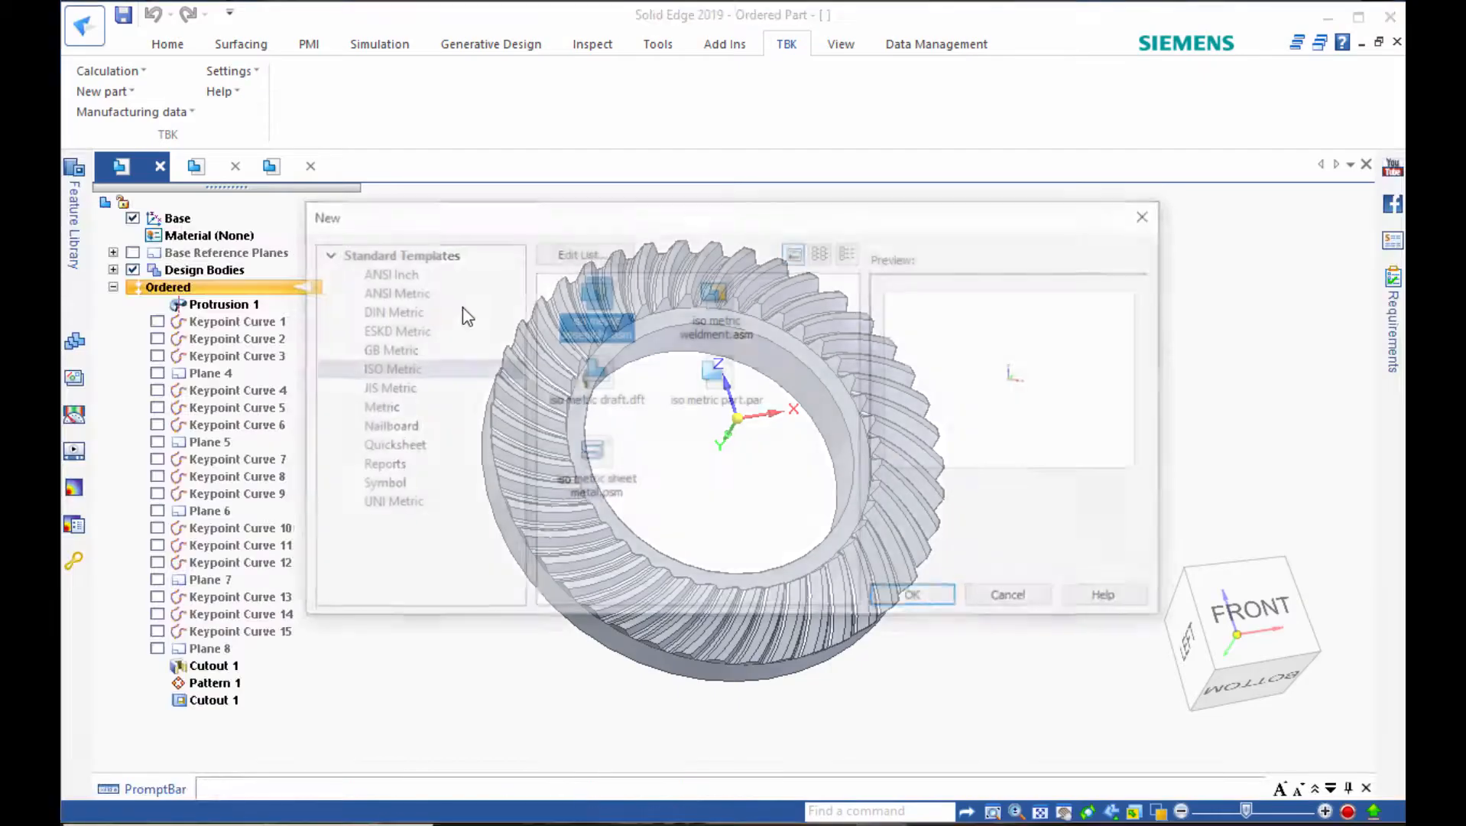
pyautogui.click(597, 373)
pyautogui.click(883, 598)
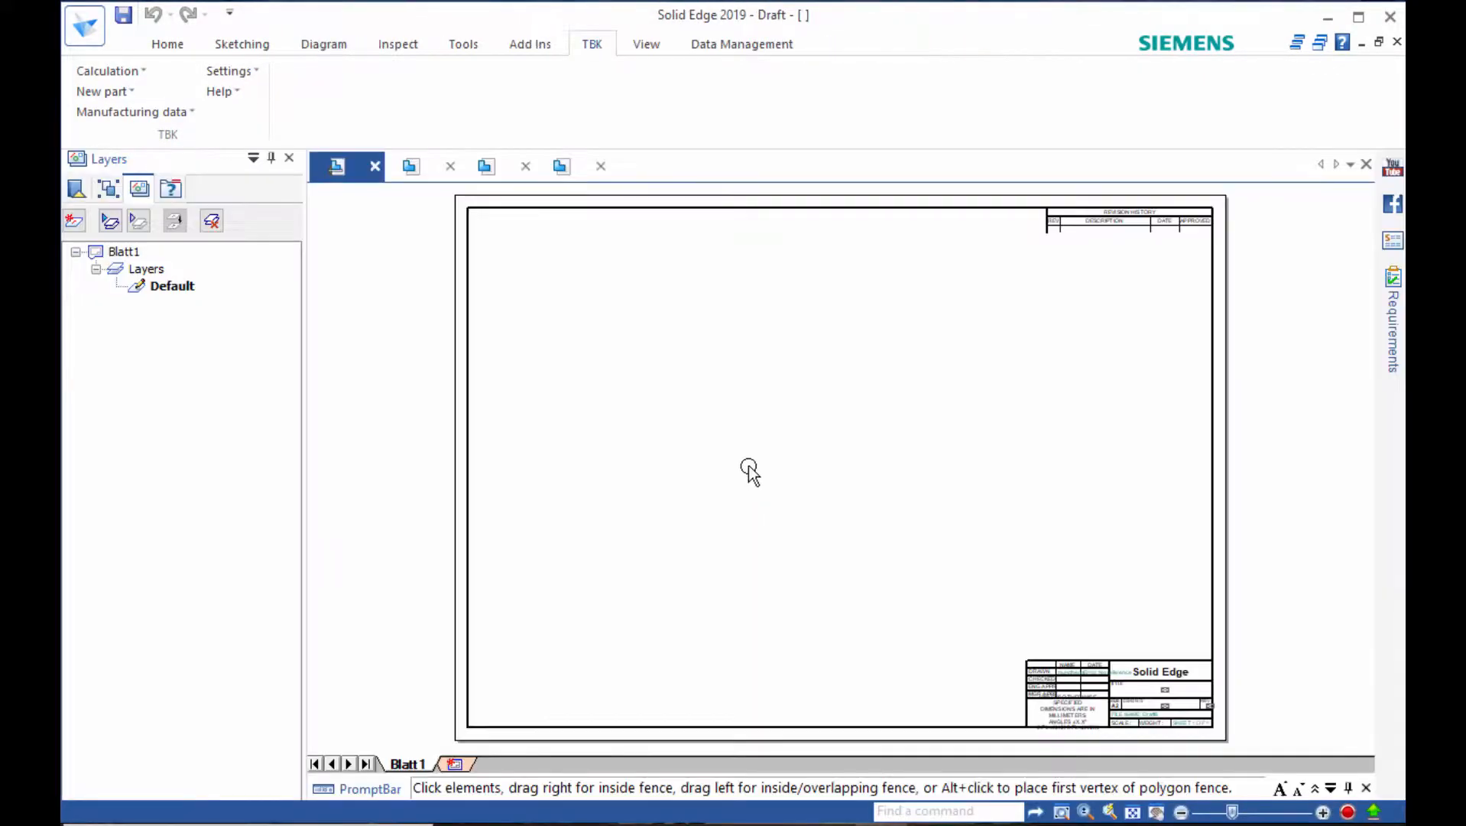
# Place the manufacturing data table for Bevel gear 1 from the current calculation near the drawing sheet's upper-left corner.
pyautogui.click(132, 113)
pyautogui.moveTo(157, 135)
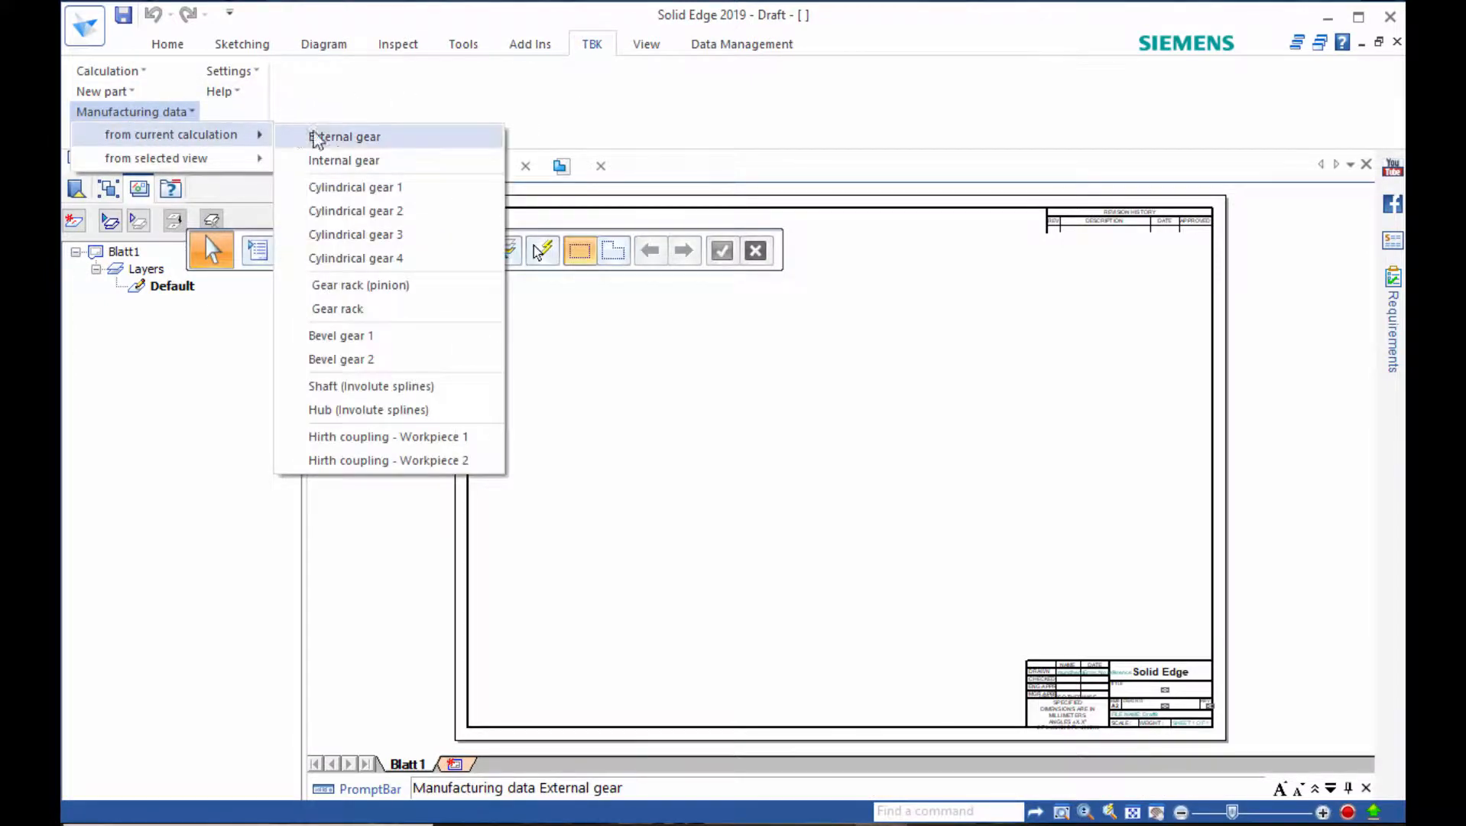
pyautogui.click(361, 335)
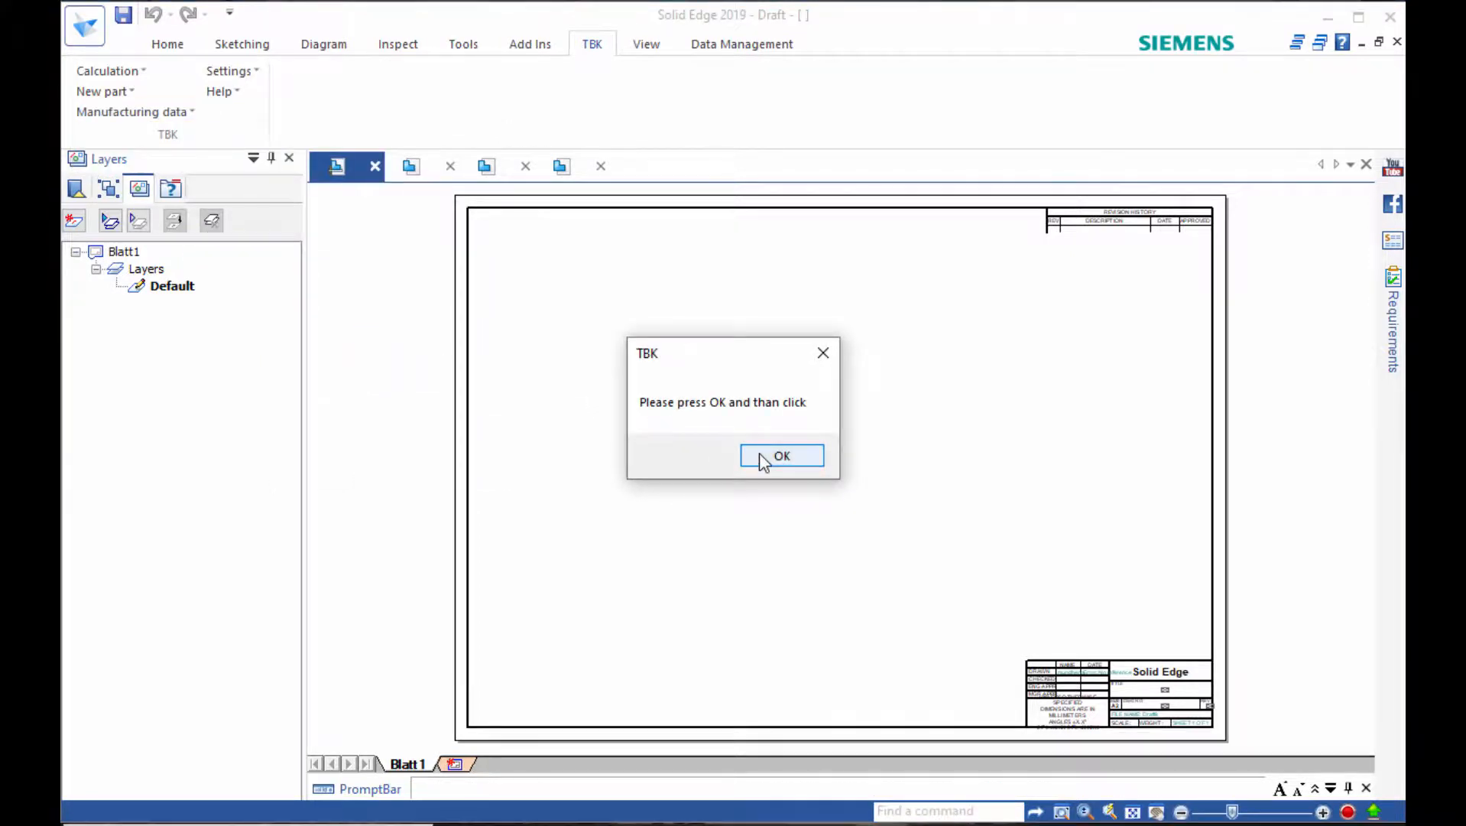
pyautogui.click(765, 454)
pyautogui.click(502, 234)
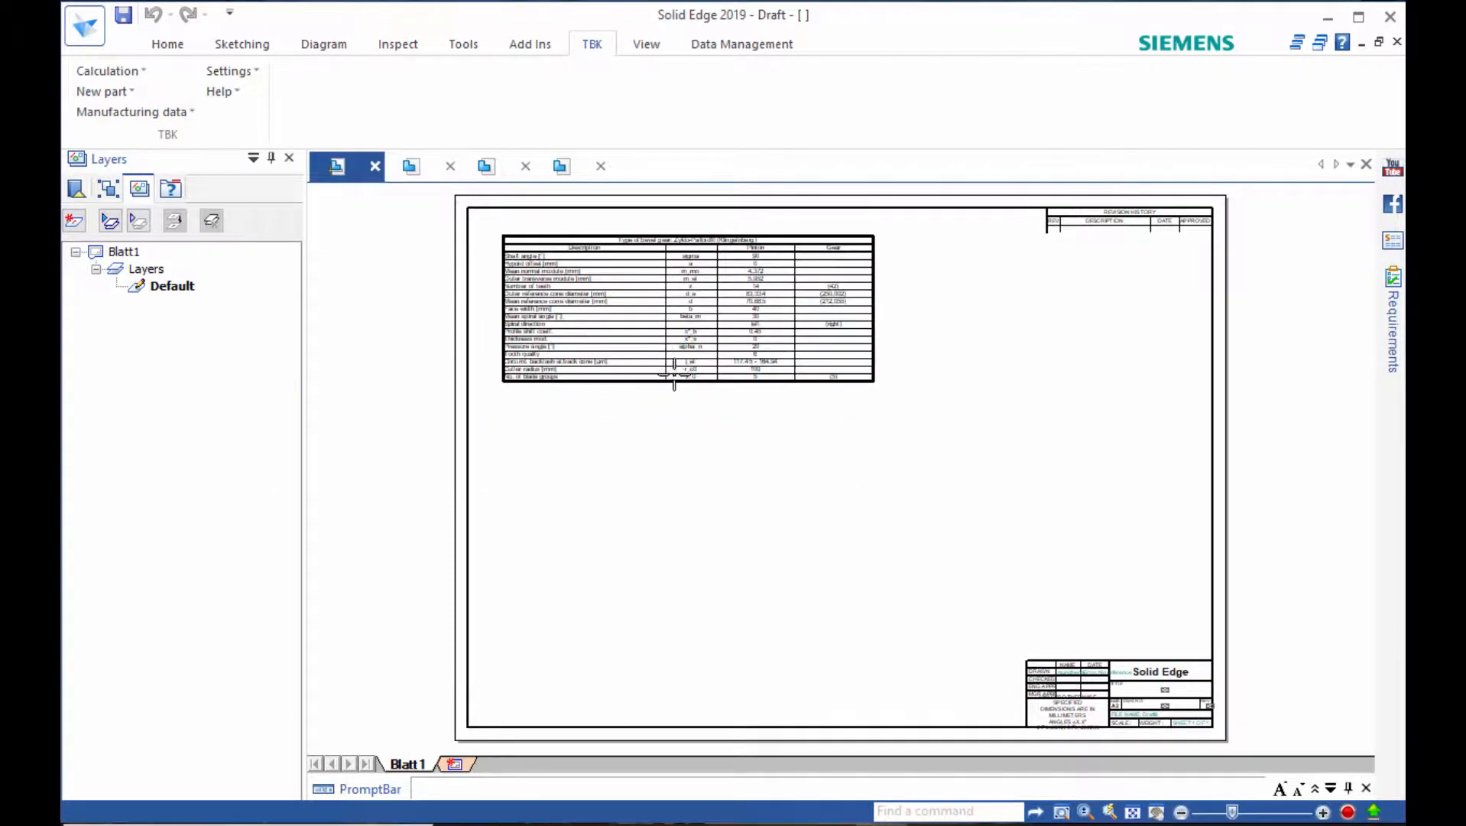
# Check the values in the bevel gear manufacturing data table and close the drawing without saving it.
pyautogui.scroll(4, 736, 336)
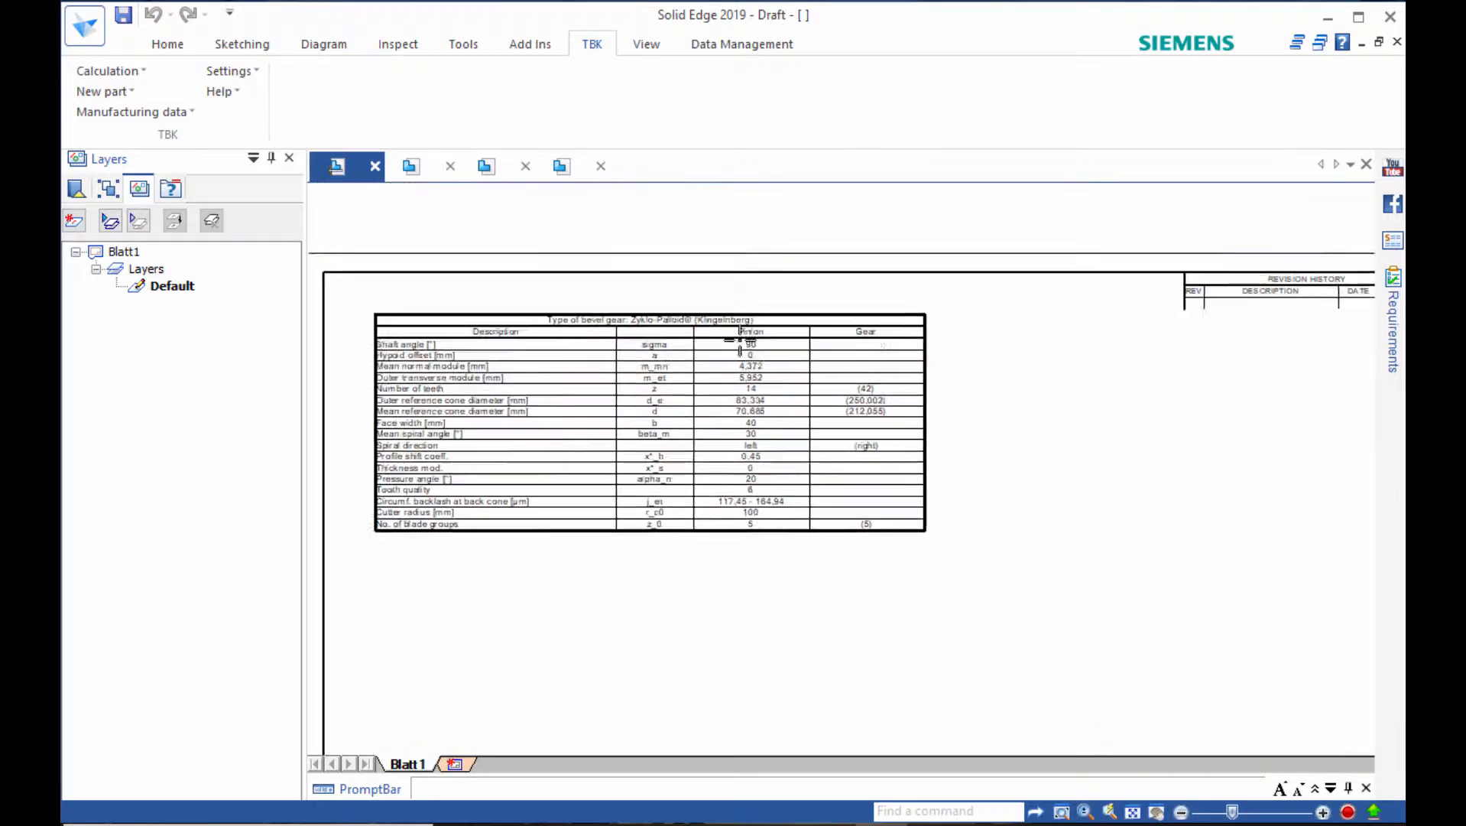
pyautogui.scroll(3, 786, 354)
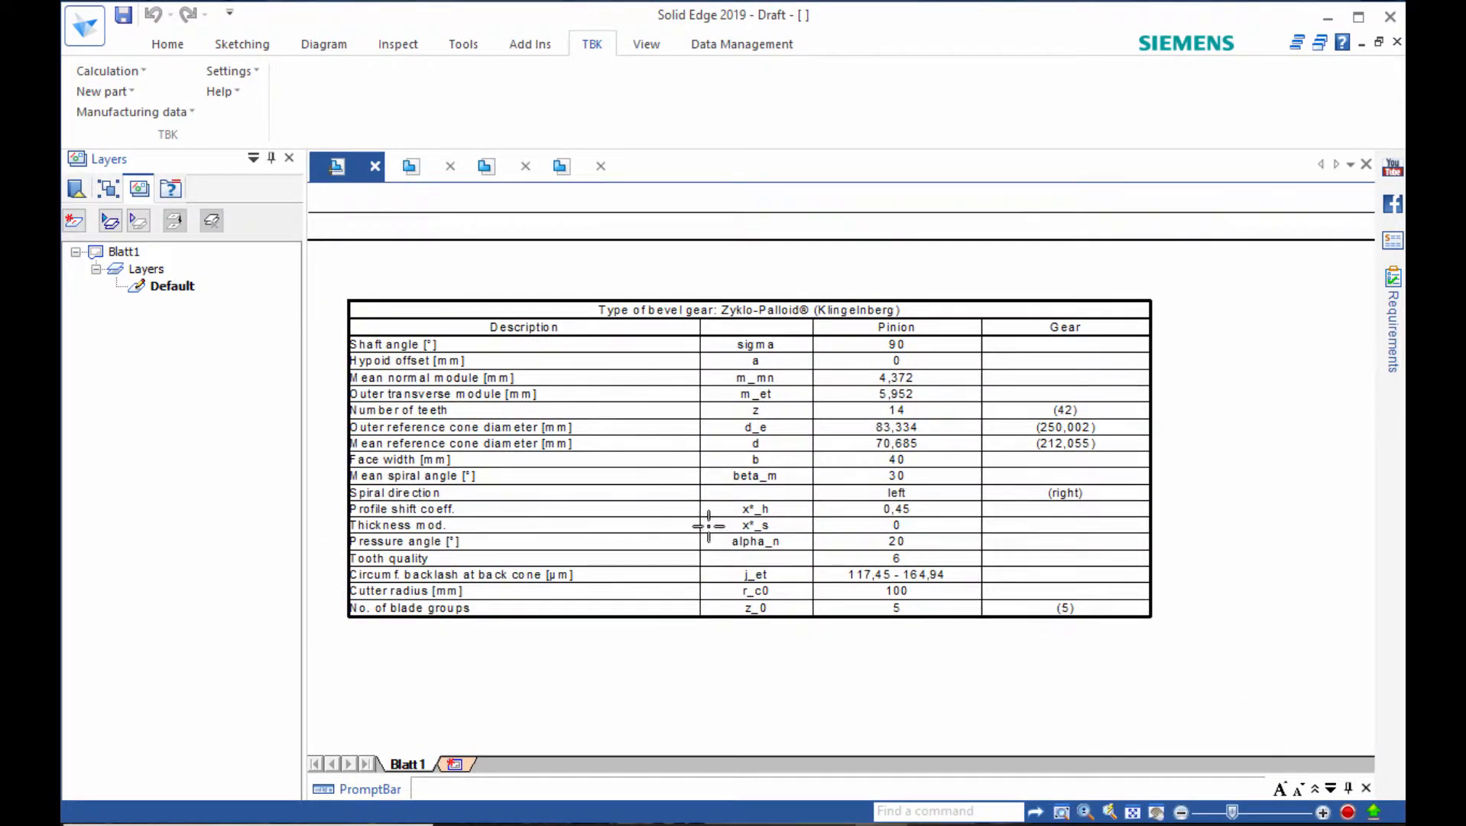
pyautogui.scroll(1, 712, 520)
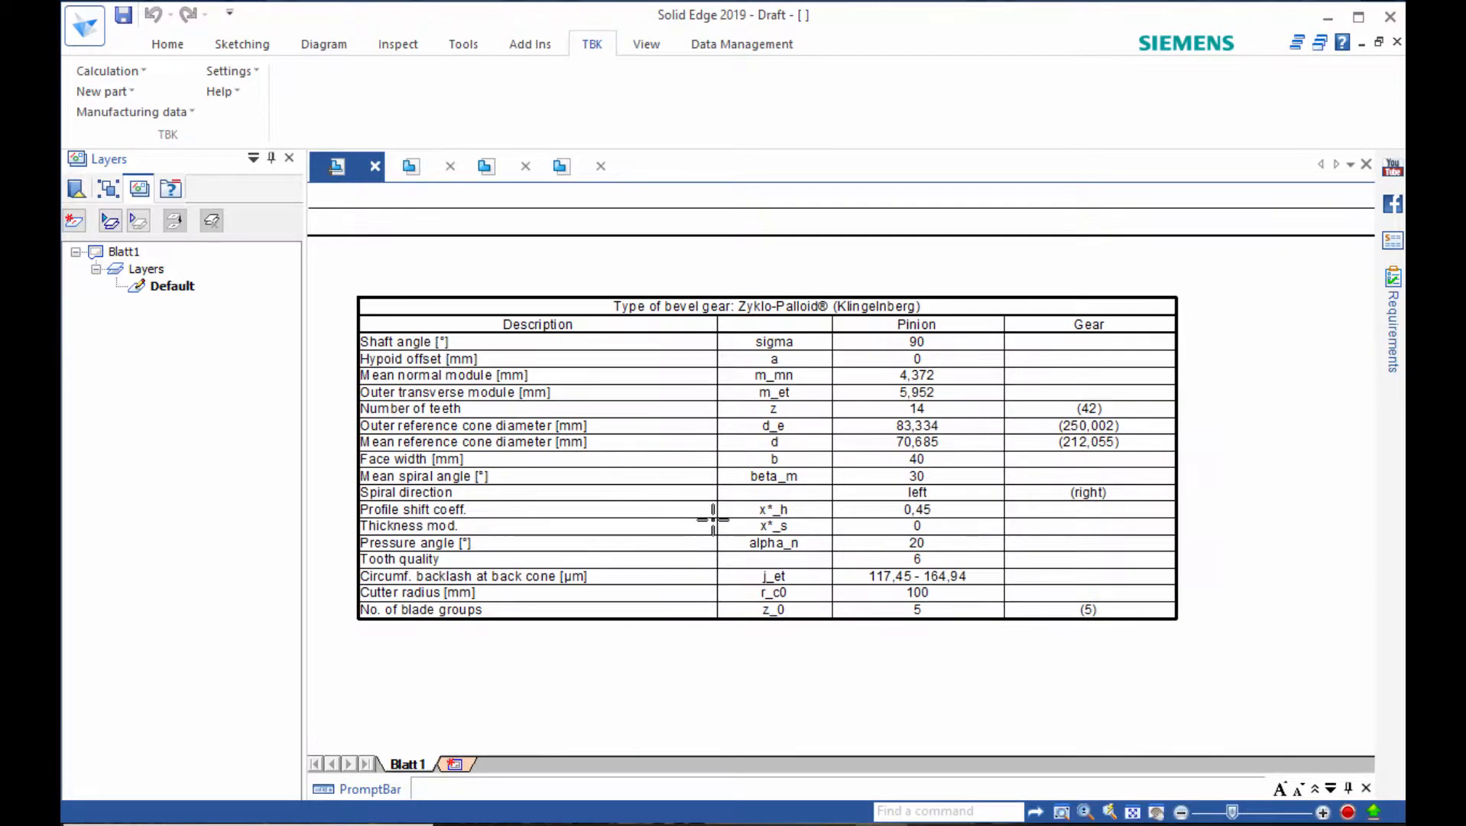
pyautogui.click(376, 166)
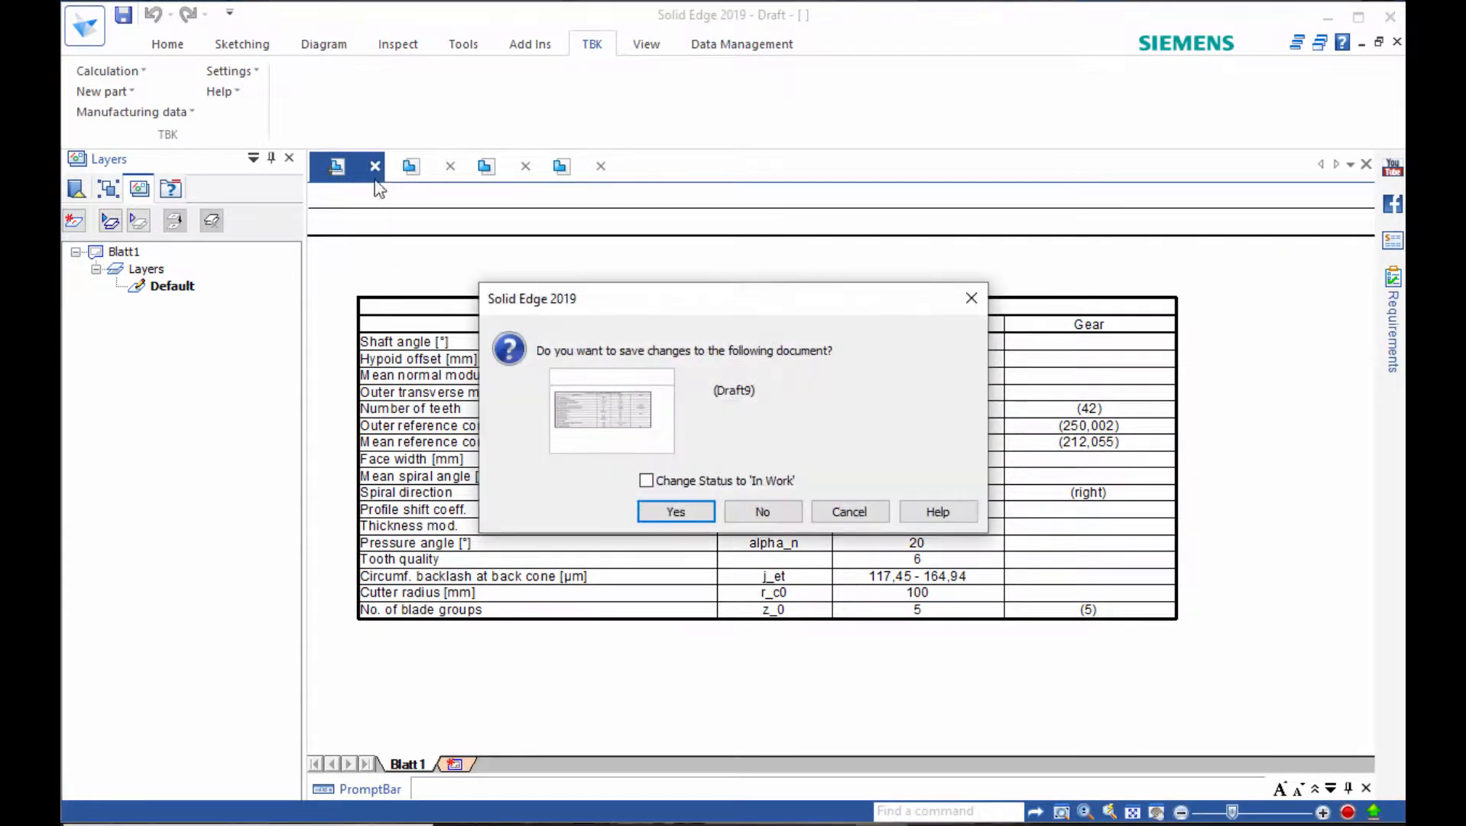
pyautogui.click(757, 513)
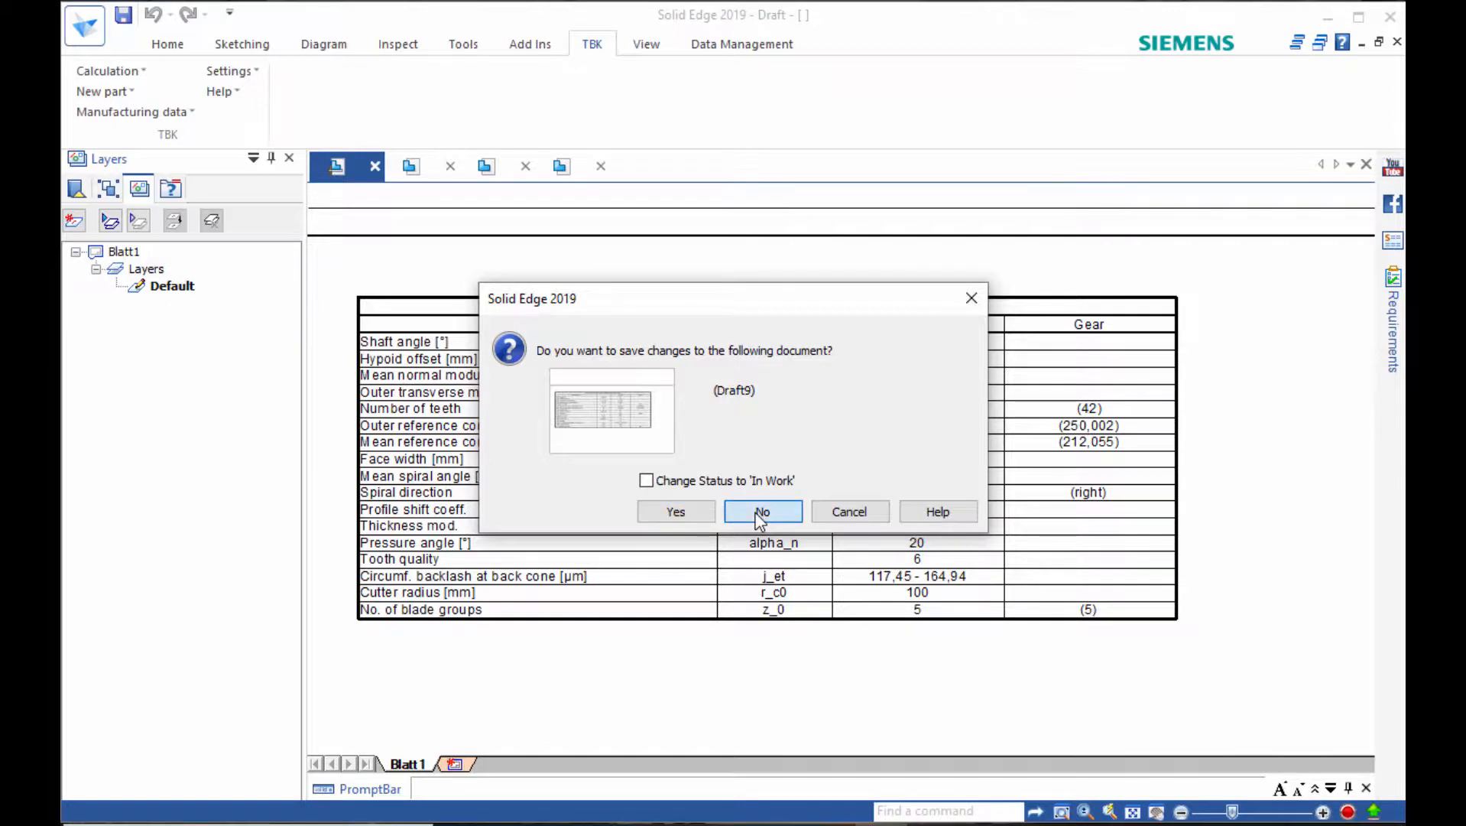